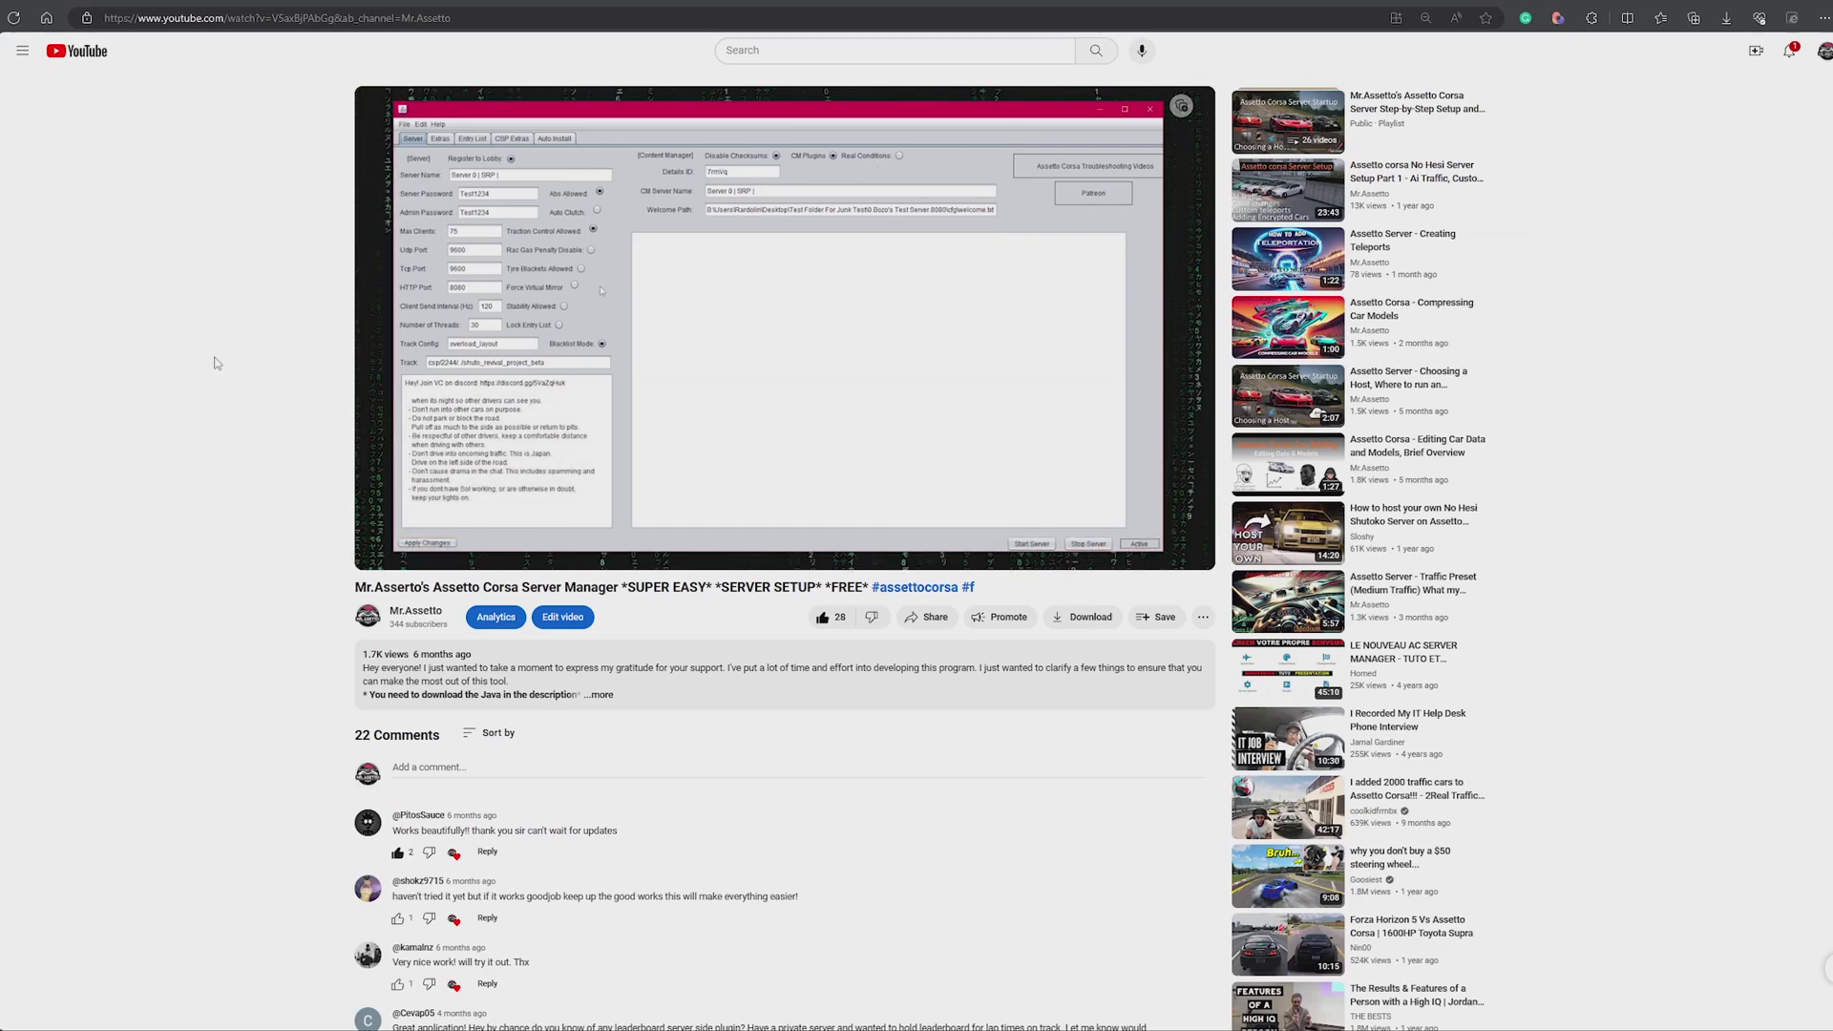
Switch from the YouTube video to the GodsAssettoCorsaServerManager GitHub releases tab.
{"action": "key", "text": "ctrl+Tab"}
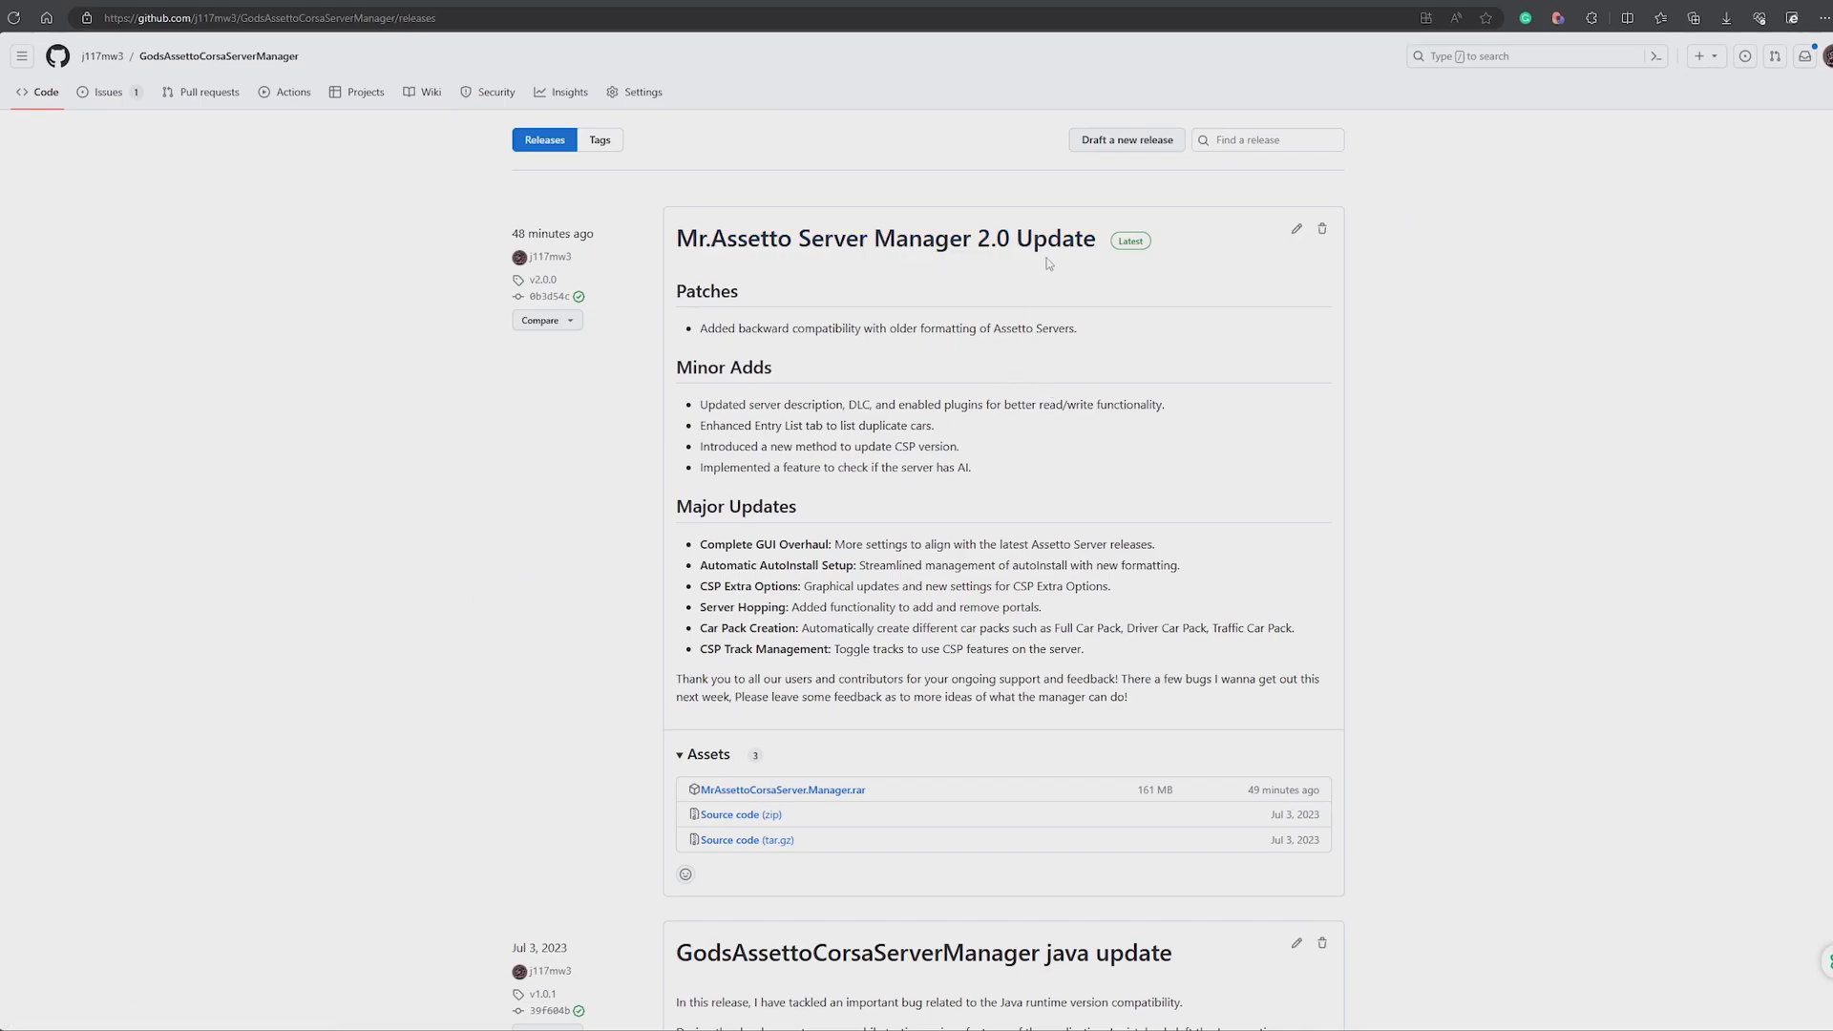
Download the 161 MB MrAssettoCorsaServer.Manager.rar from the 2.0 Update release assets.
{"action": "scroll", "coordinate": [1048, 263], "scroll_direction": "down", "scroll_amount": 2}
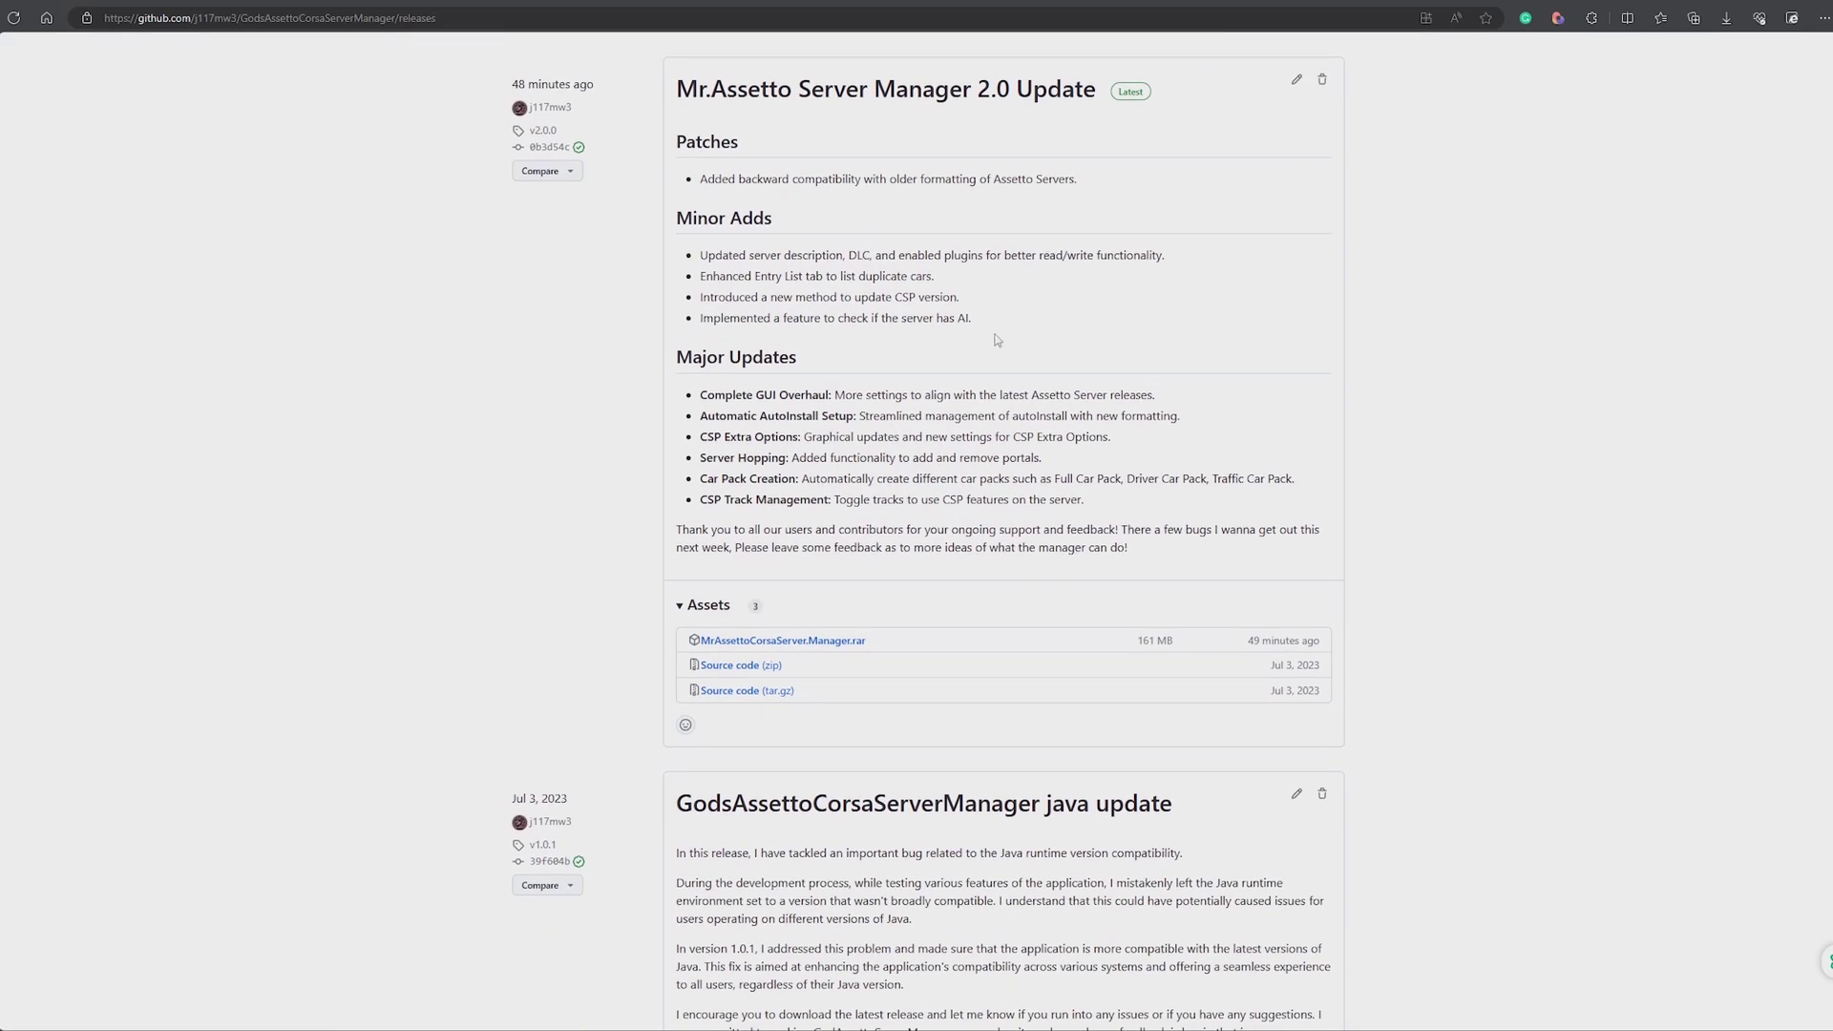
{"action": "left_click", "coordinate": [802, 650]}
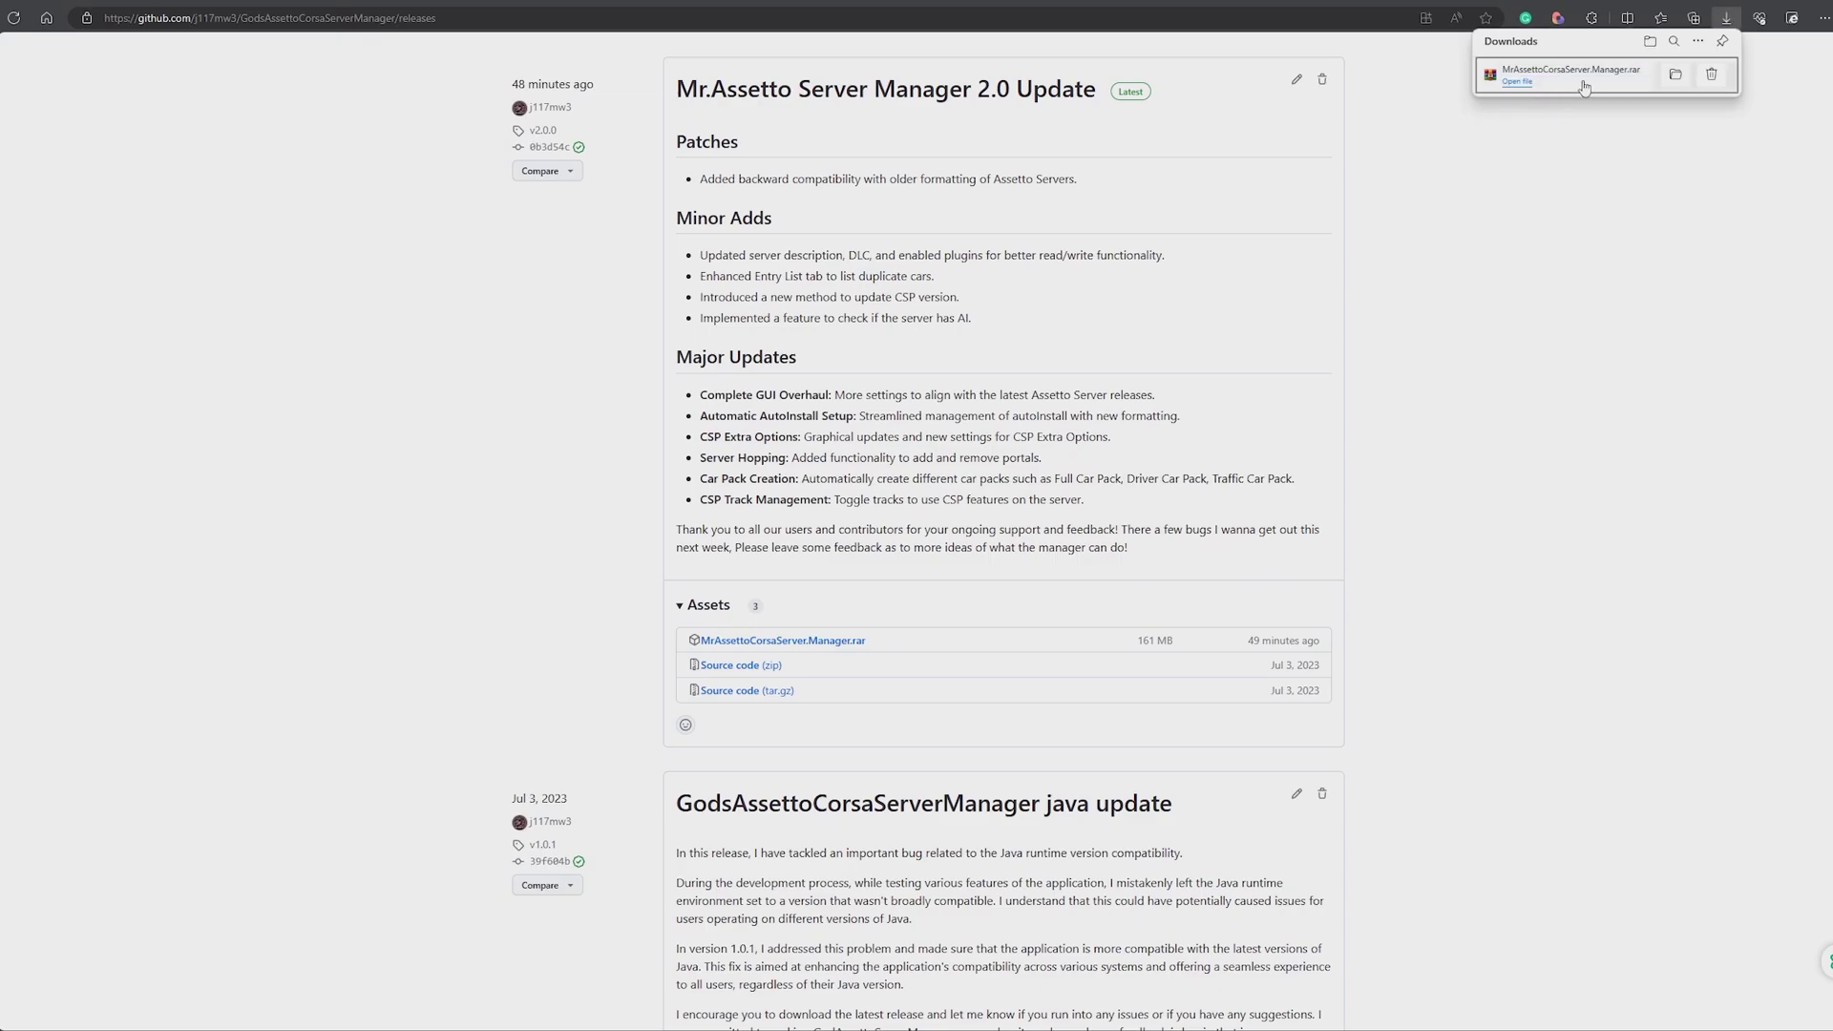
Open the downloaded rar in WinRAR and create New folder (2) on the desktop.
{"action": "left_click", "coordinate": [1518, 81]}
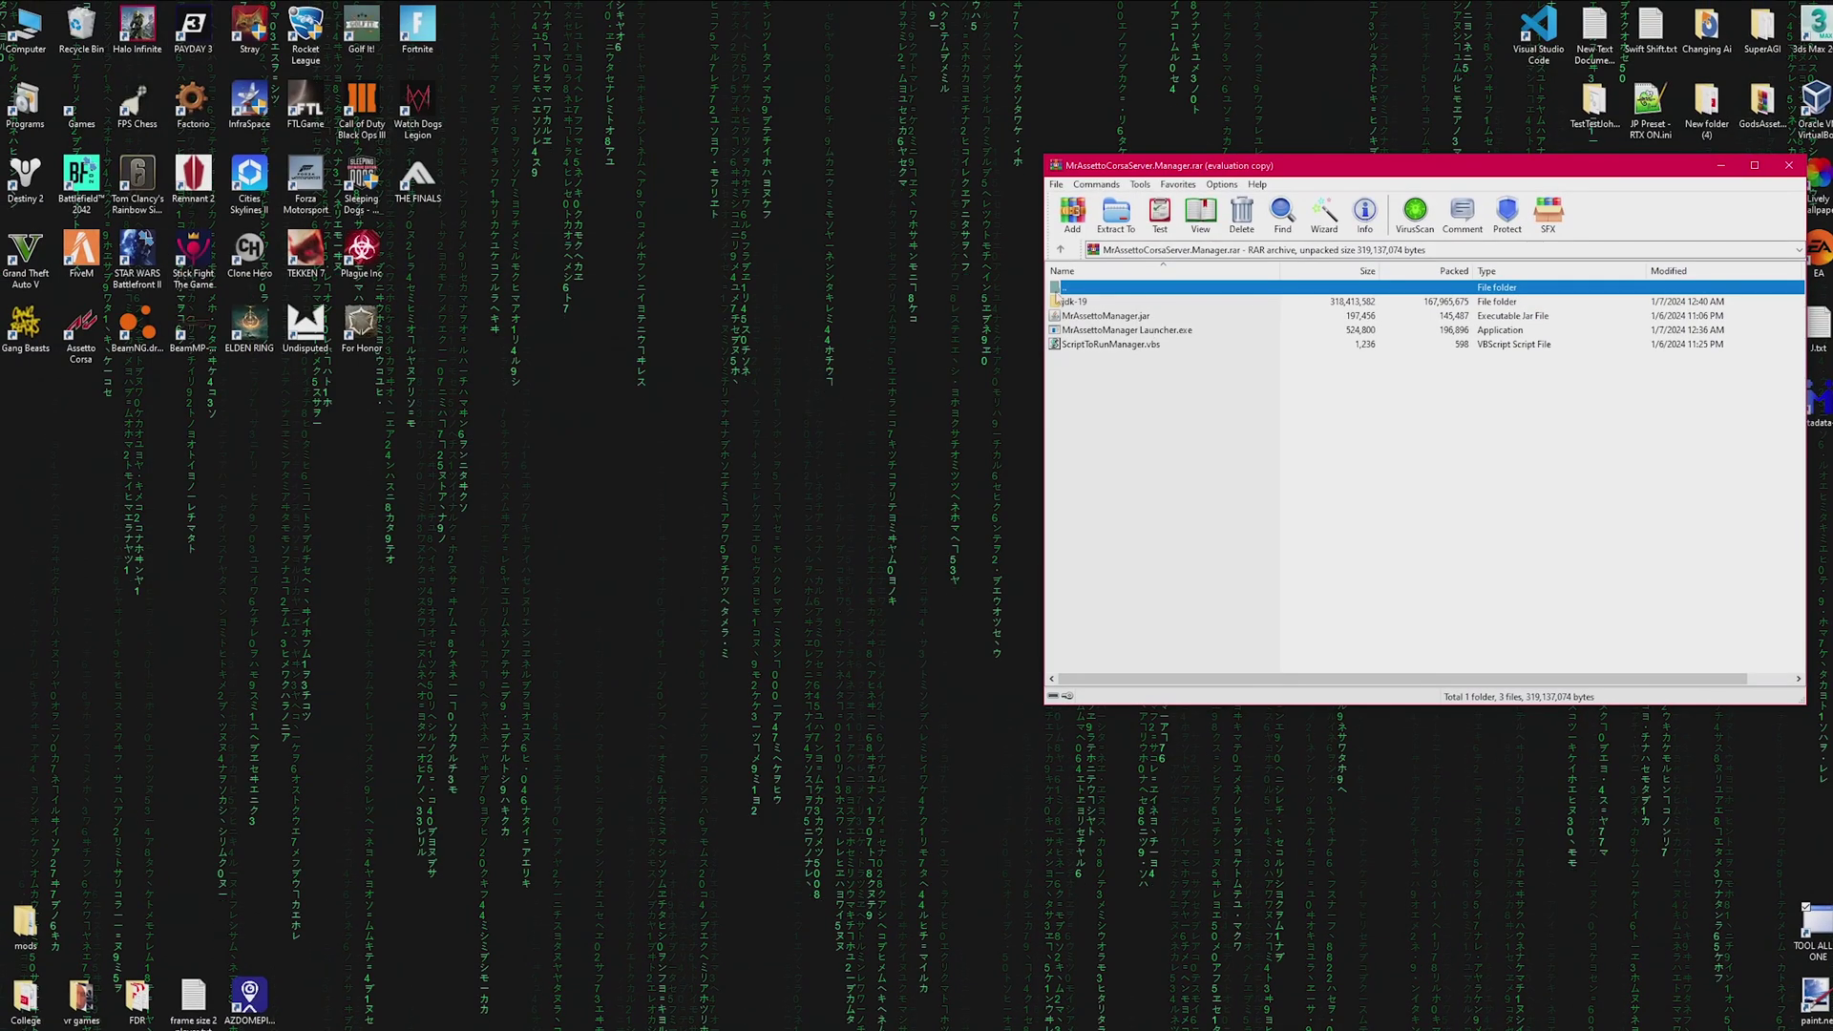
{"action": "right_click", "coordinate": [614, 341]}
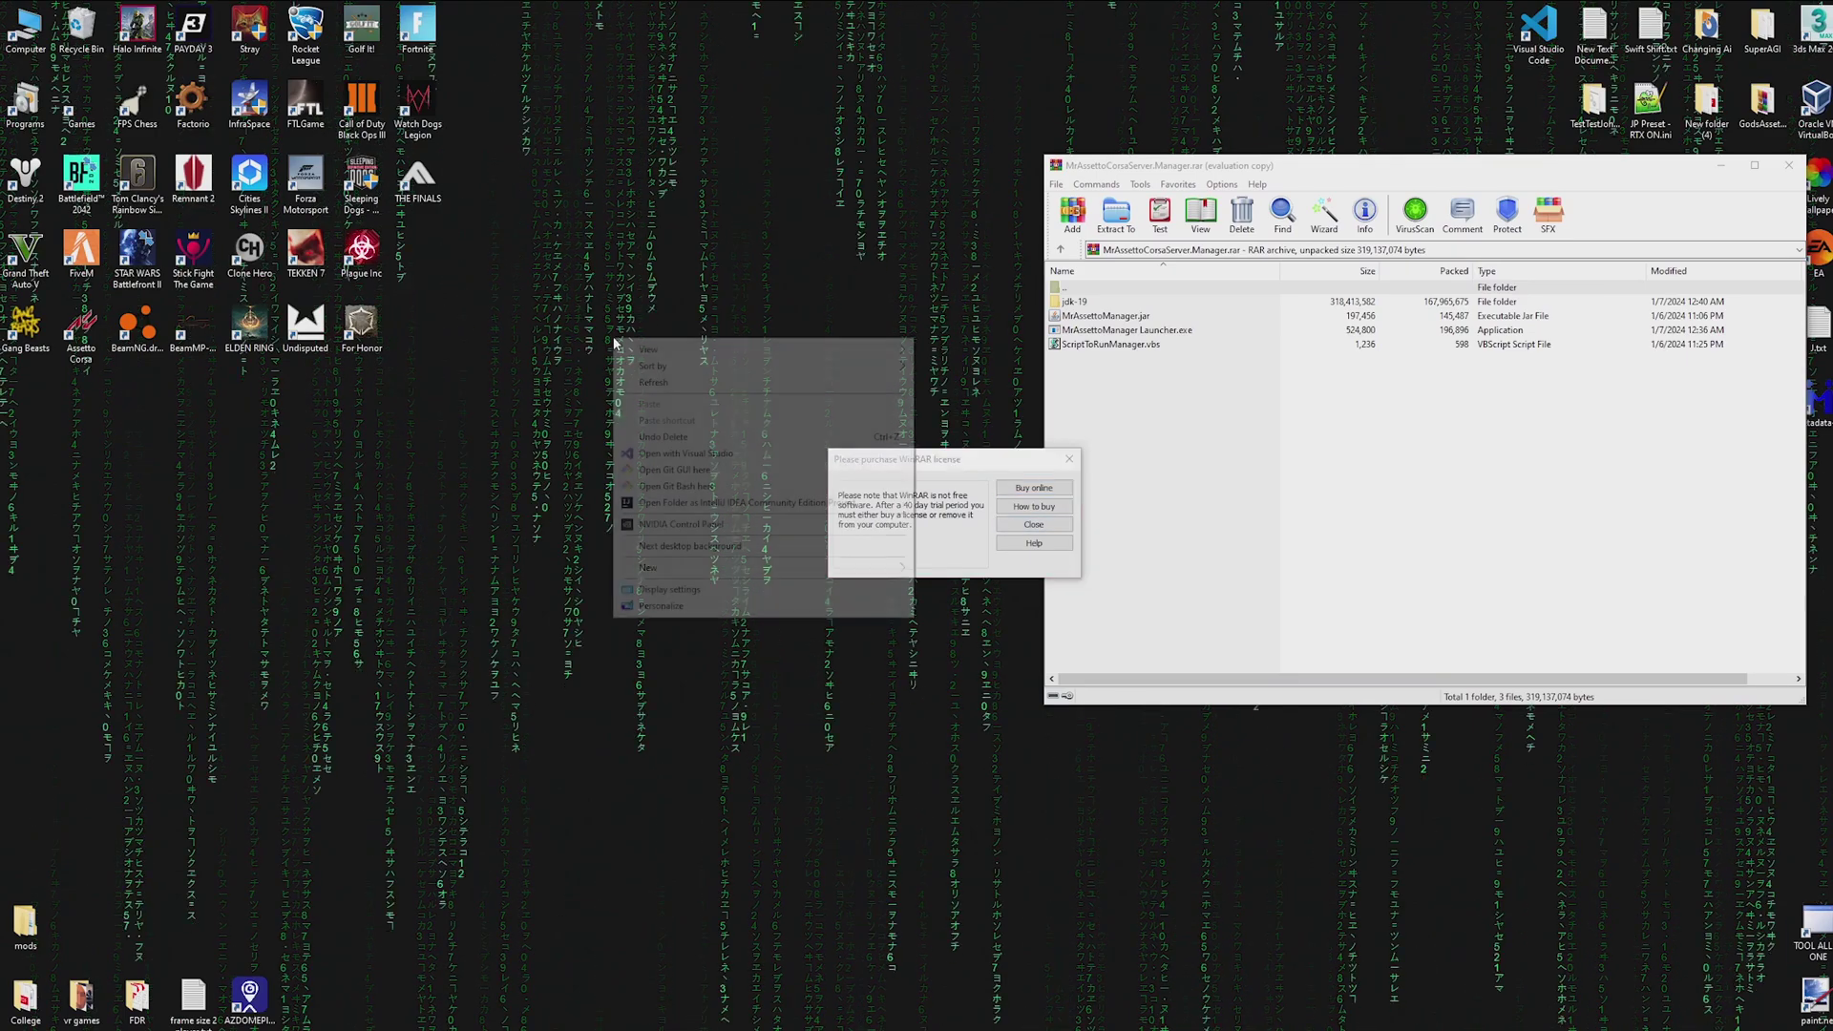
{"action": "mouse_move", "coordinate": [744, 567]}
{"action": "left_click", "coordinate": [945, 573]}
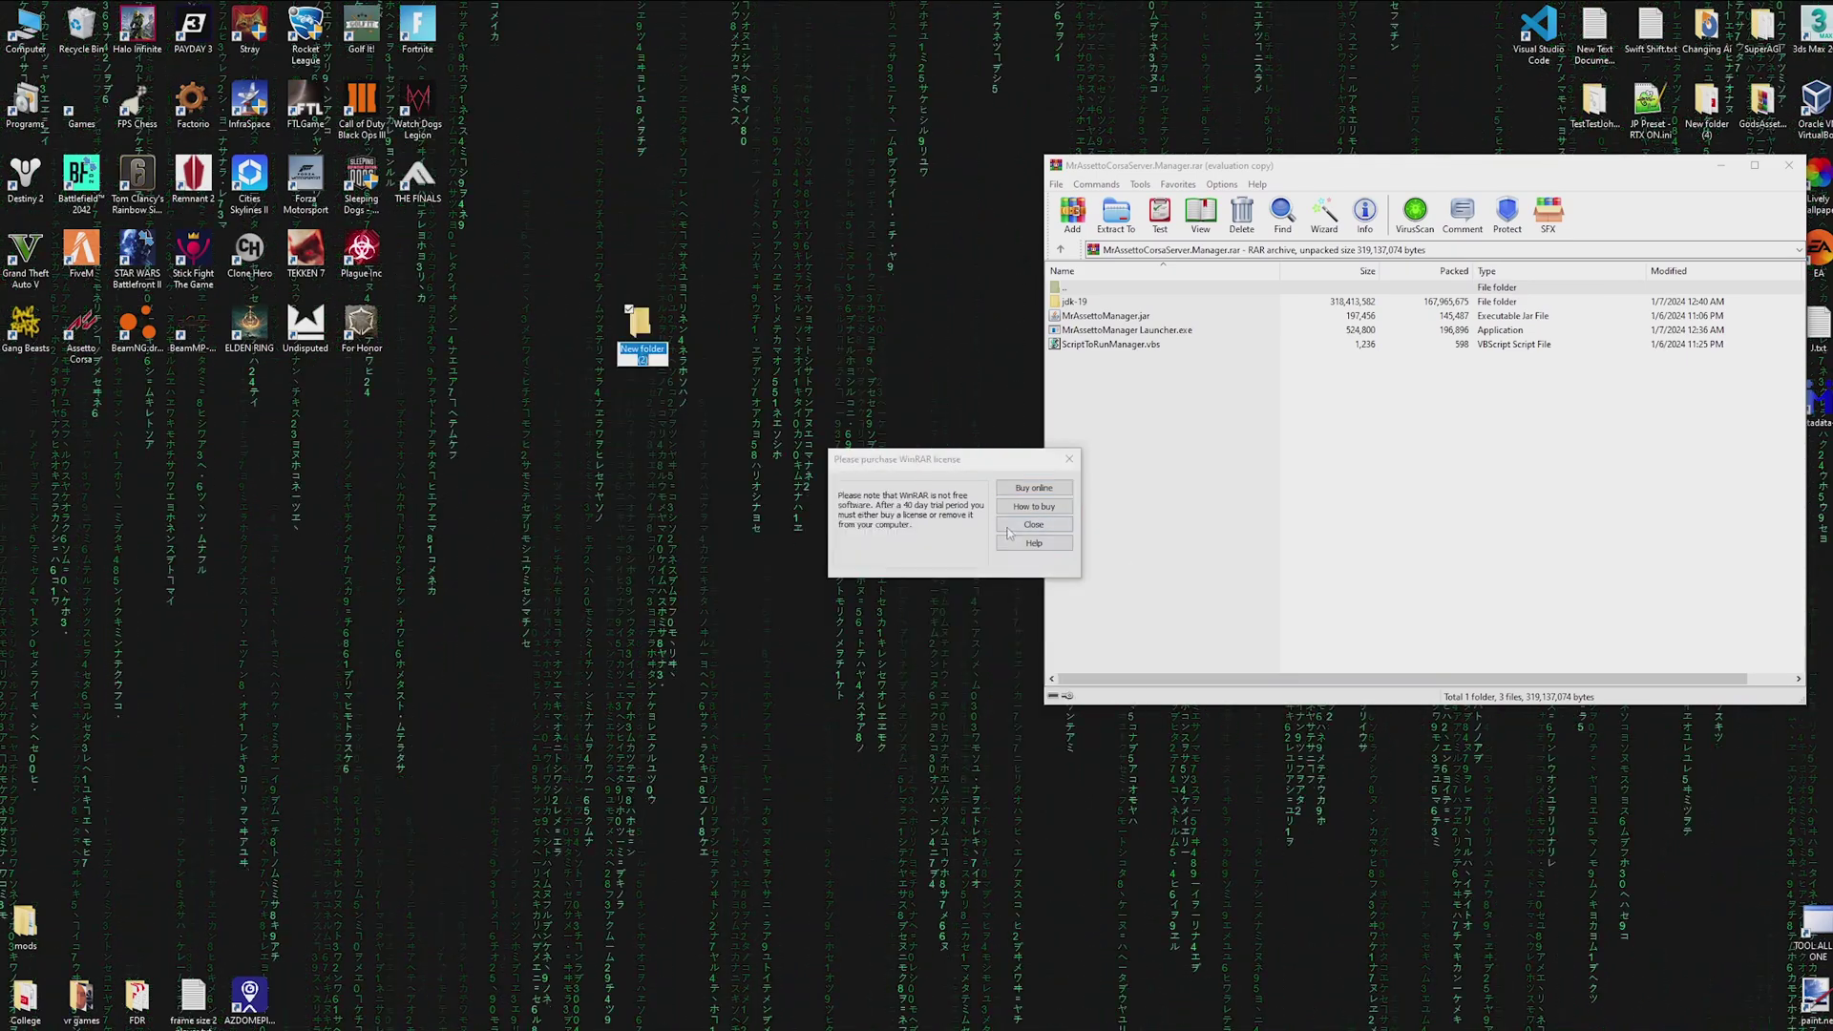
{"action": "key", "text": "Escape"}
Drag jdk-19, the launcher exe, jar and vbs from WinRAR into New folder (2).
{"action": "double_click", "coordinate": [646, 355]}
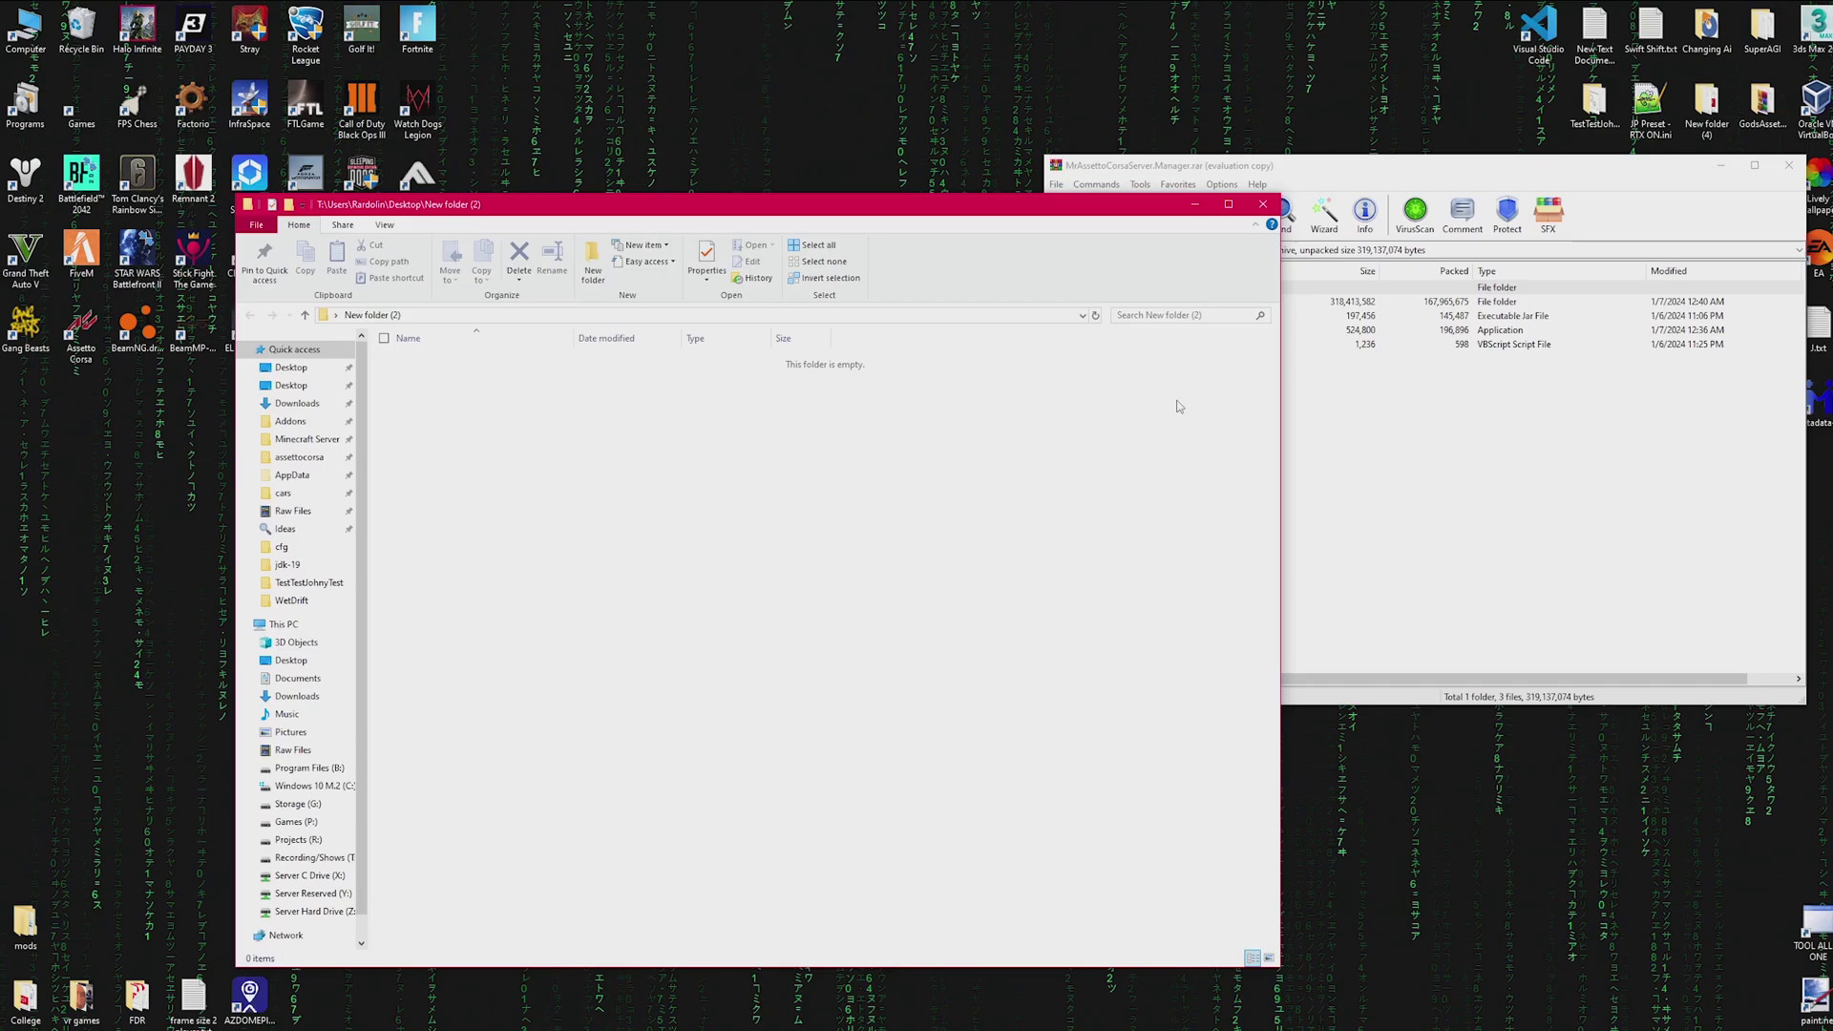
{"action": "left_click", "coordinate": [1313, 342]}
{"action": "left_click_drag", "start_coordinate": [1313, 339], "coordinate": [716, 525]}
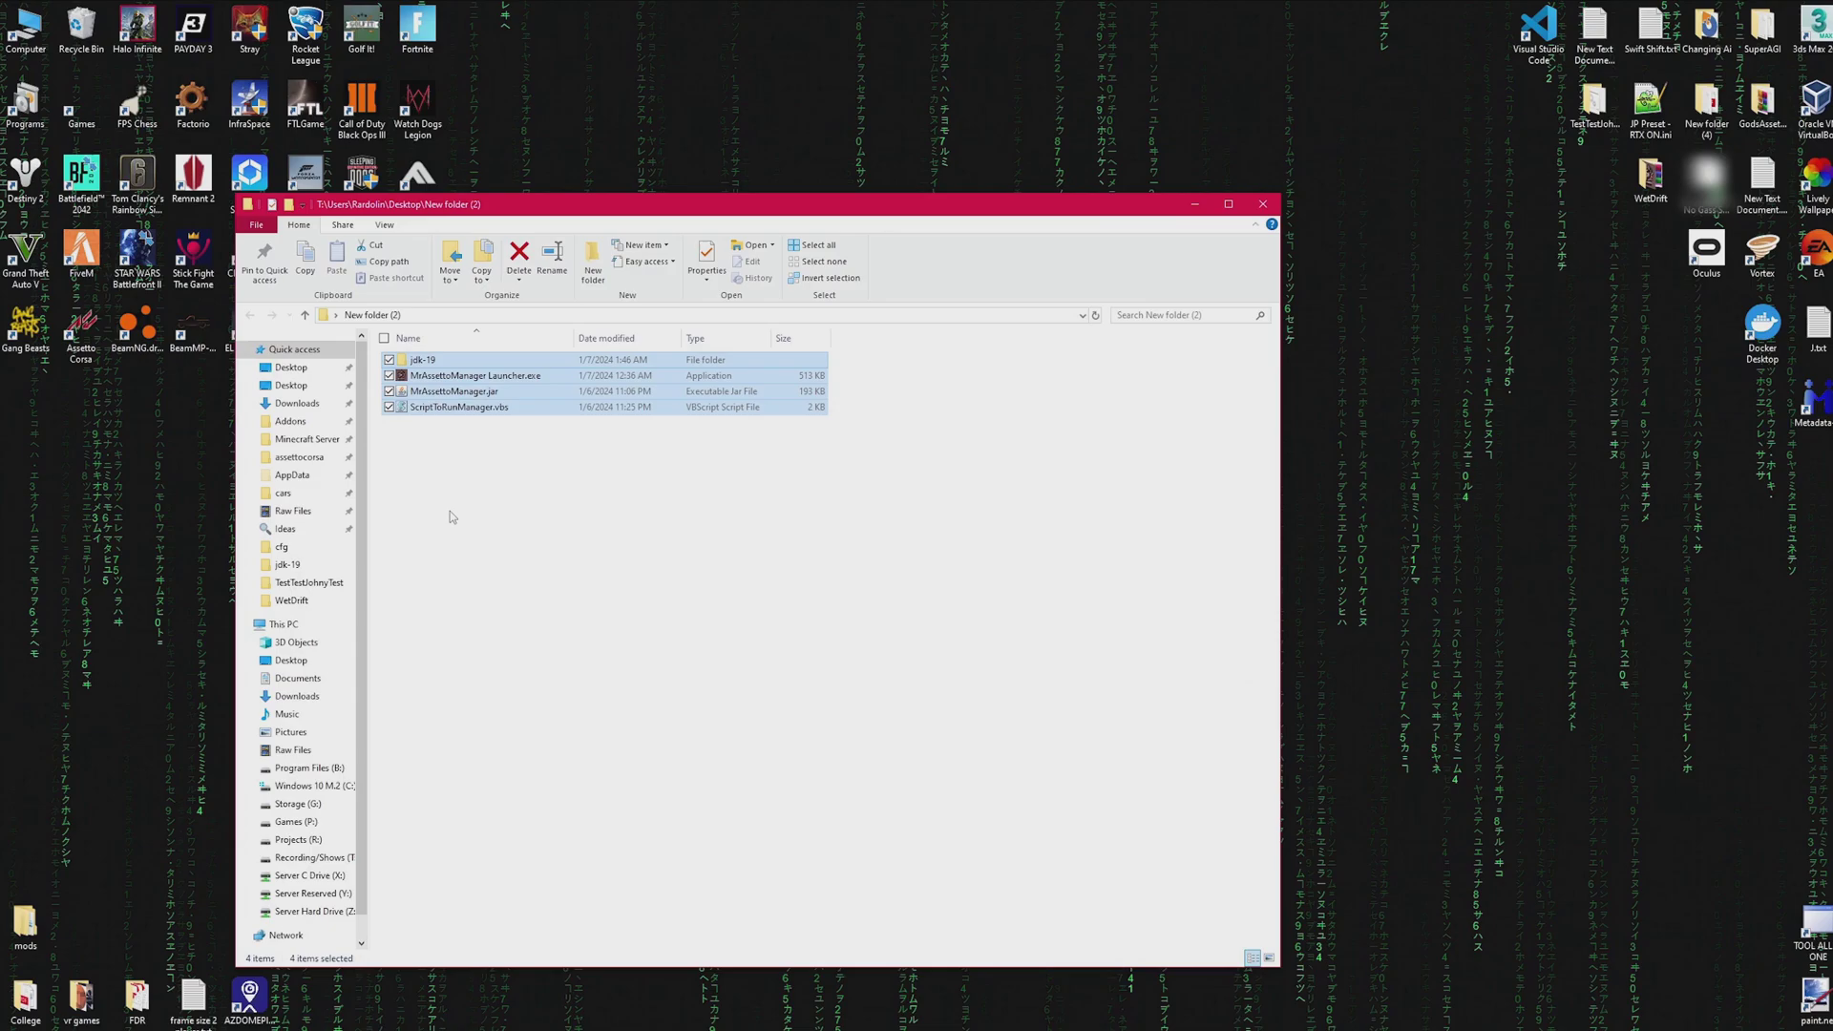
Run MrAssettoManager Launcher.exe and bring the manager's Server Config window forward.
{"action": "left_click", "coordinate": [454, 495]}
{"action": "left_click", "coordinate": [483, 378]}
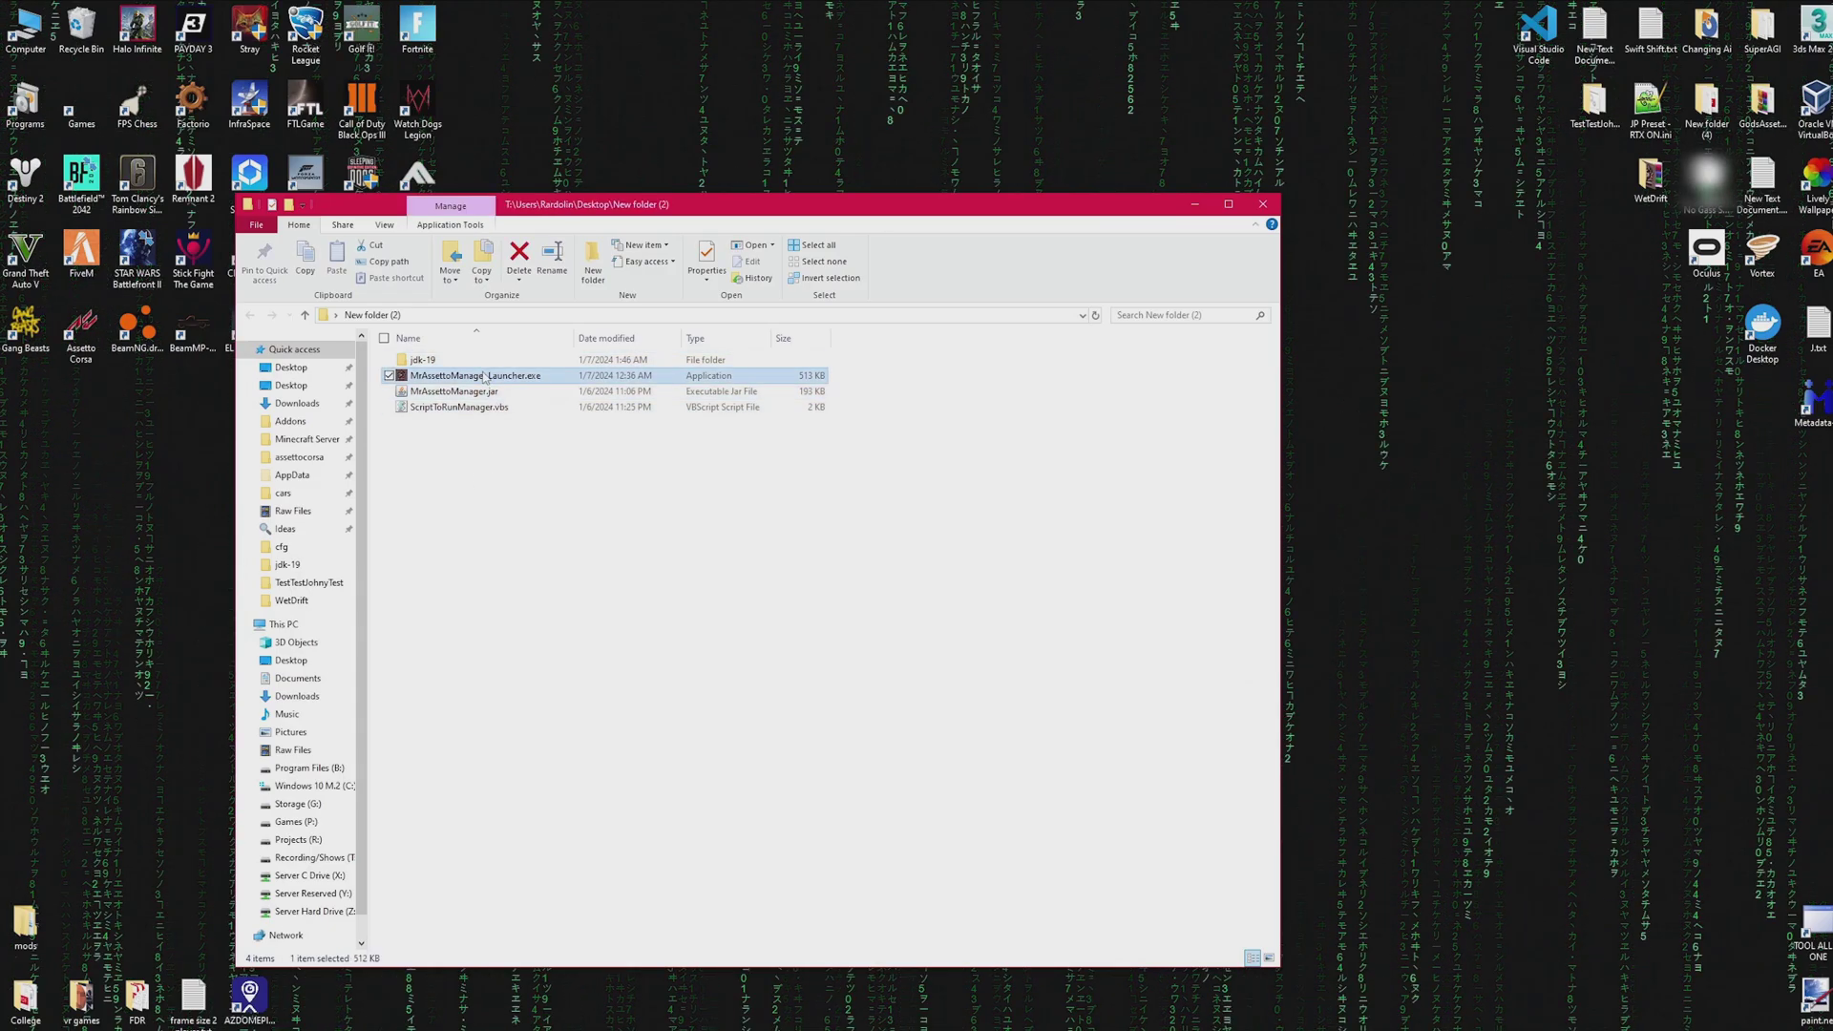
{"action": "double_click", "coordinate": [483, 378]}
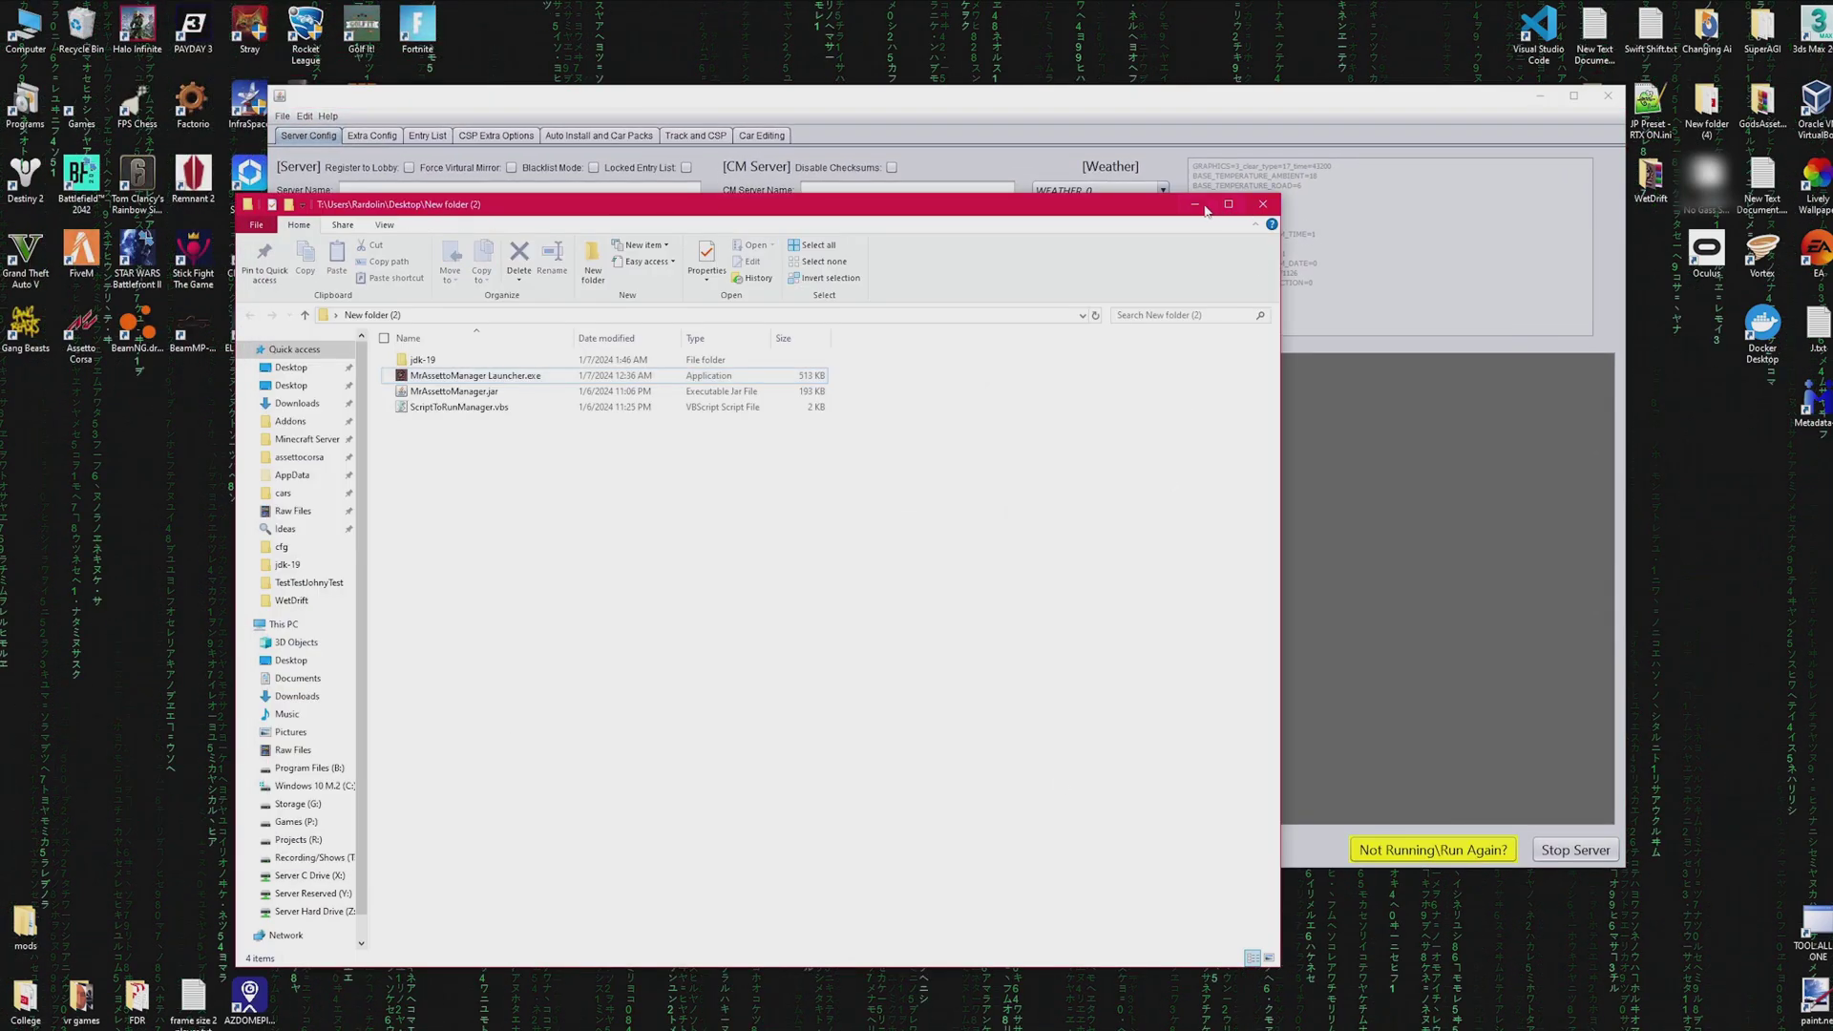
{"action": "left_click", "coordinate": [494, 156]}
{"action": "left_click_drag", "start_coordinate": [449, 99], "coordinate": [455, 130]}
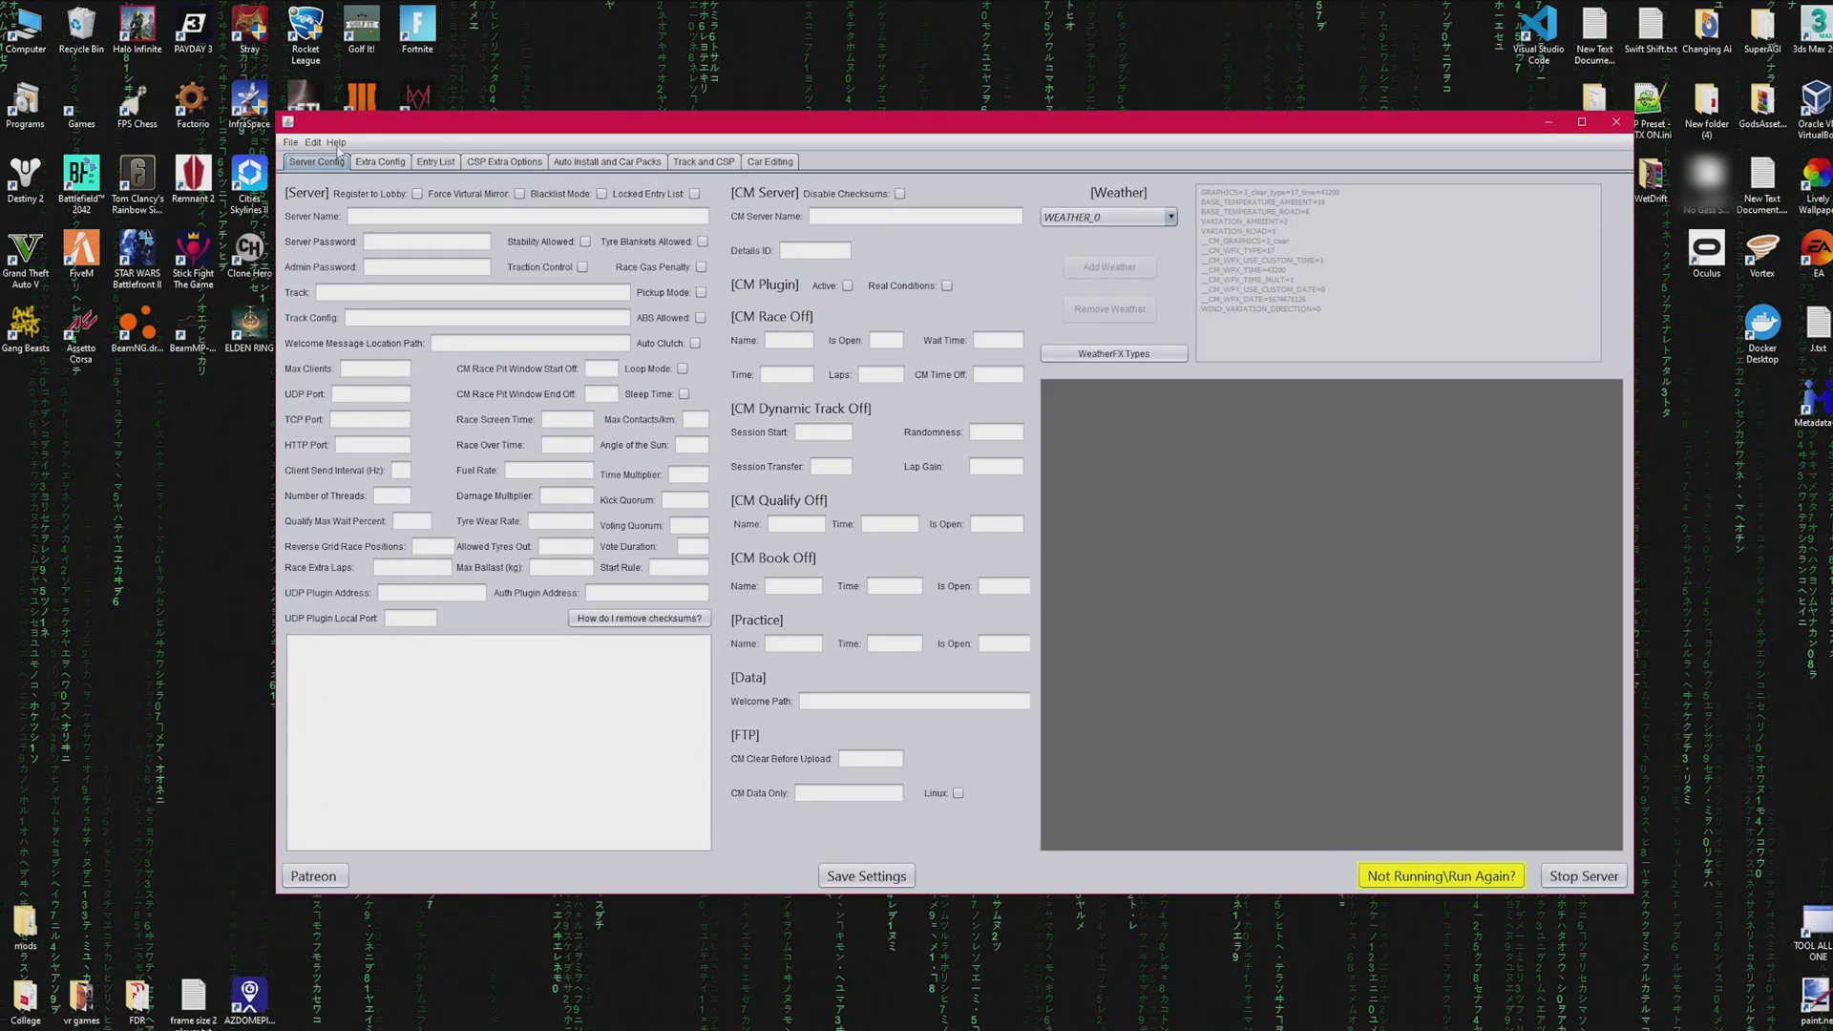
{"action": "left_click", "coordinate": [382, 161]}
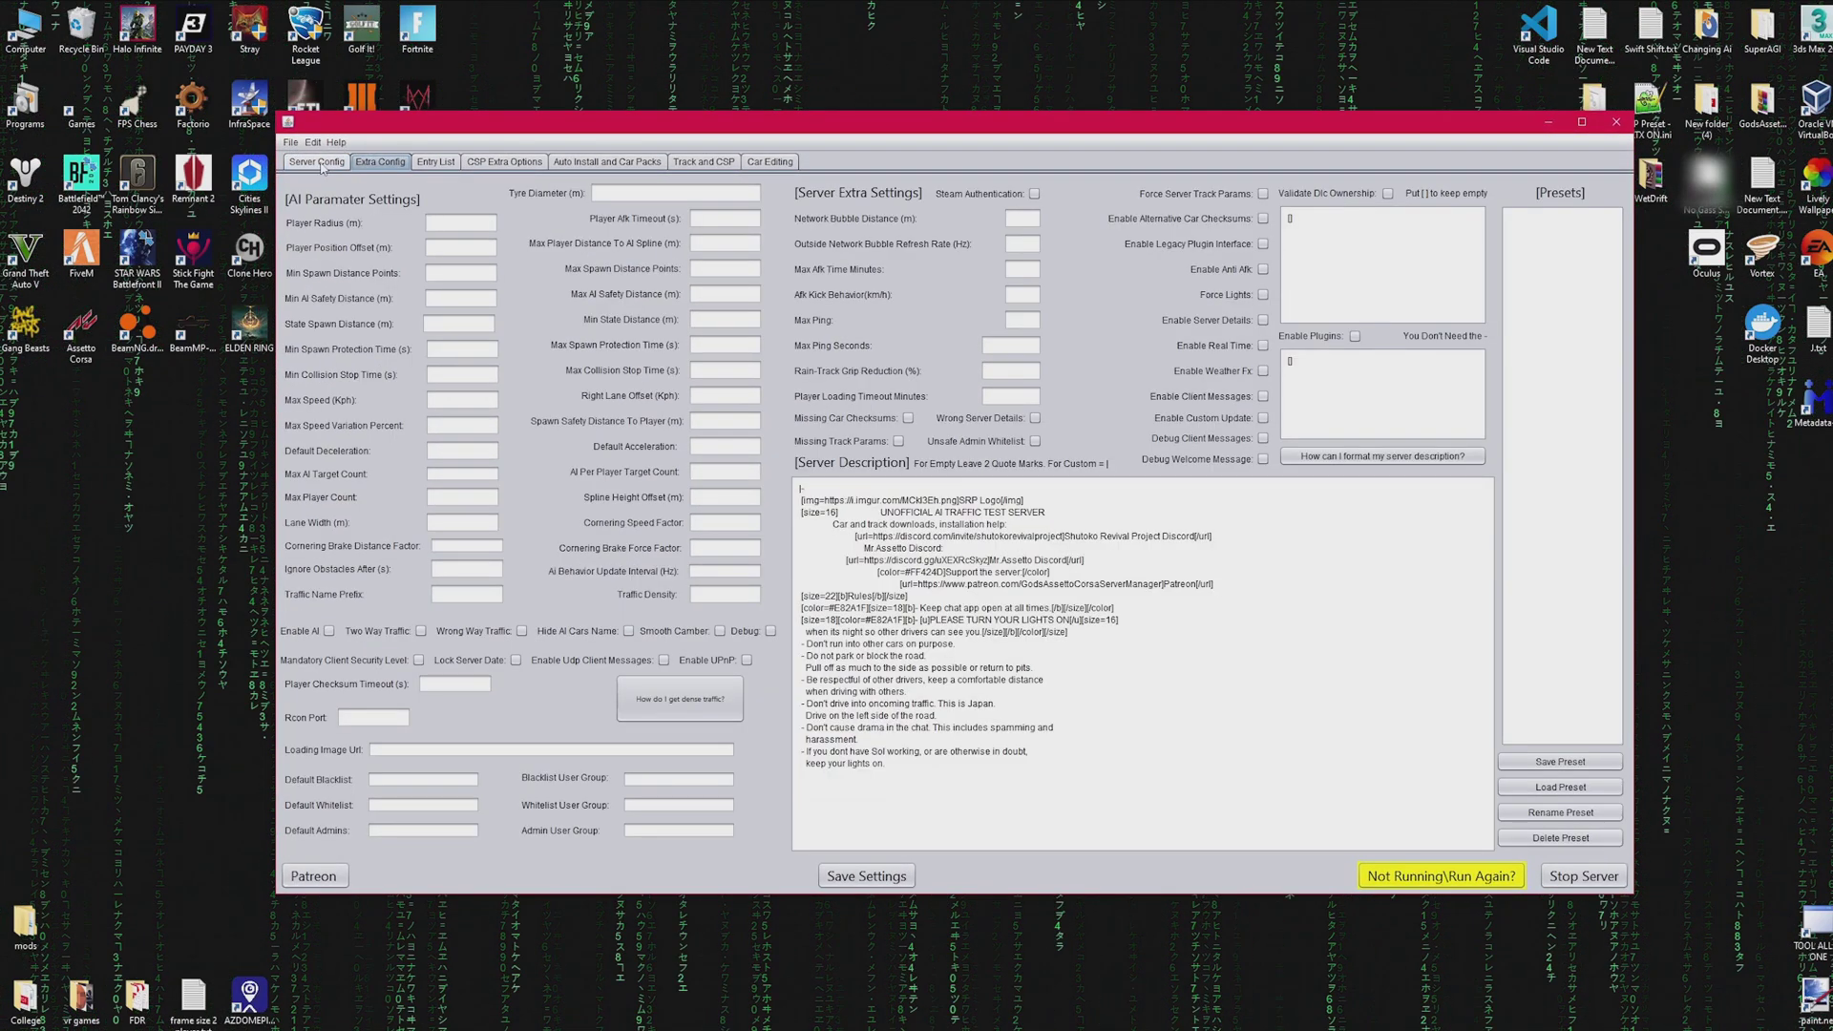
{"action": "left_click", "coordinate": [298, 160]}
{"action": "left_click", "coordinate": [290, 143]}
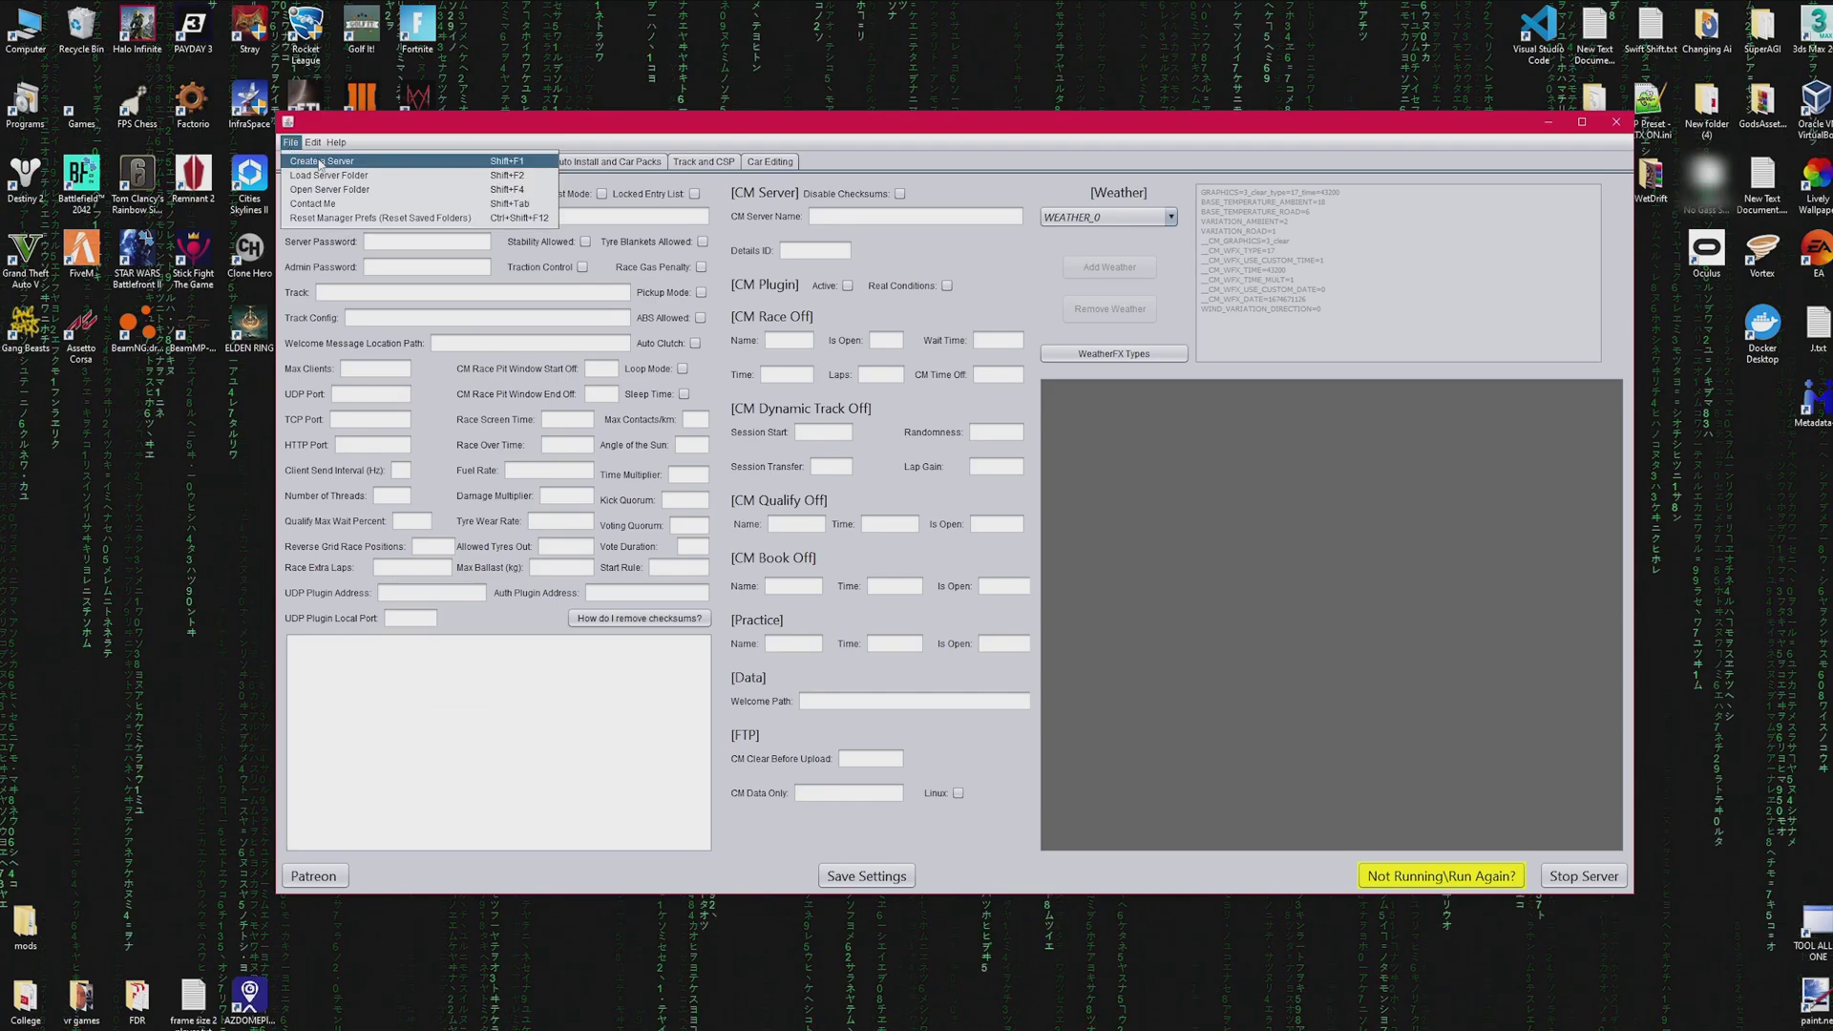
Create the server TestServerForVid in Desktop\Test Folder For Junk Test.
{"action": "left_click", "coordinate": [418, 164]}
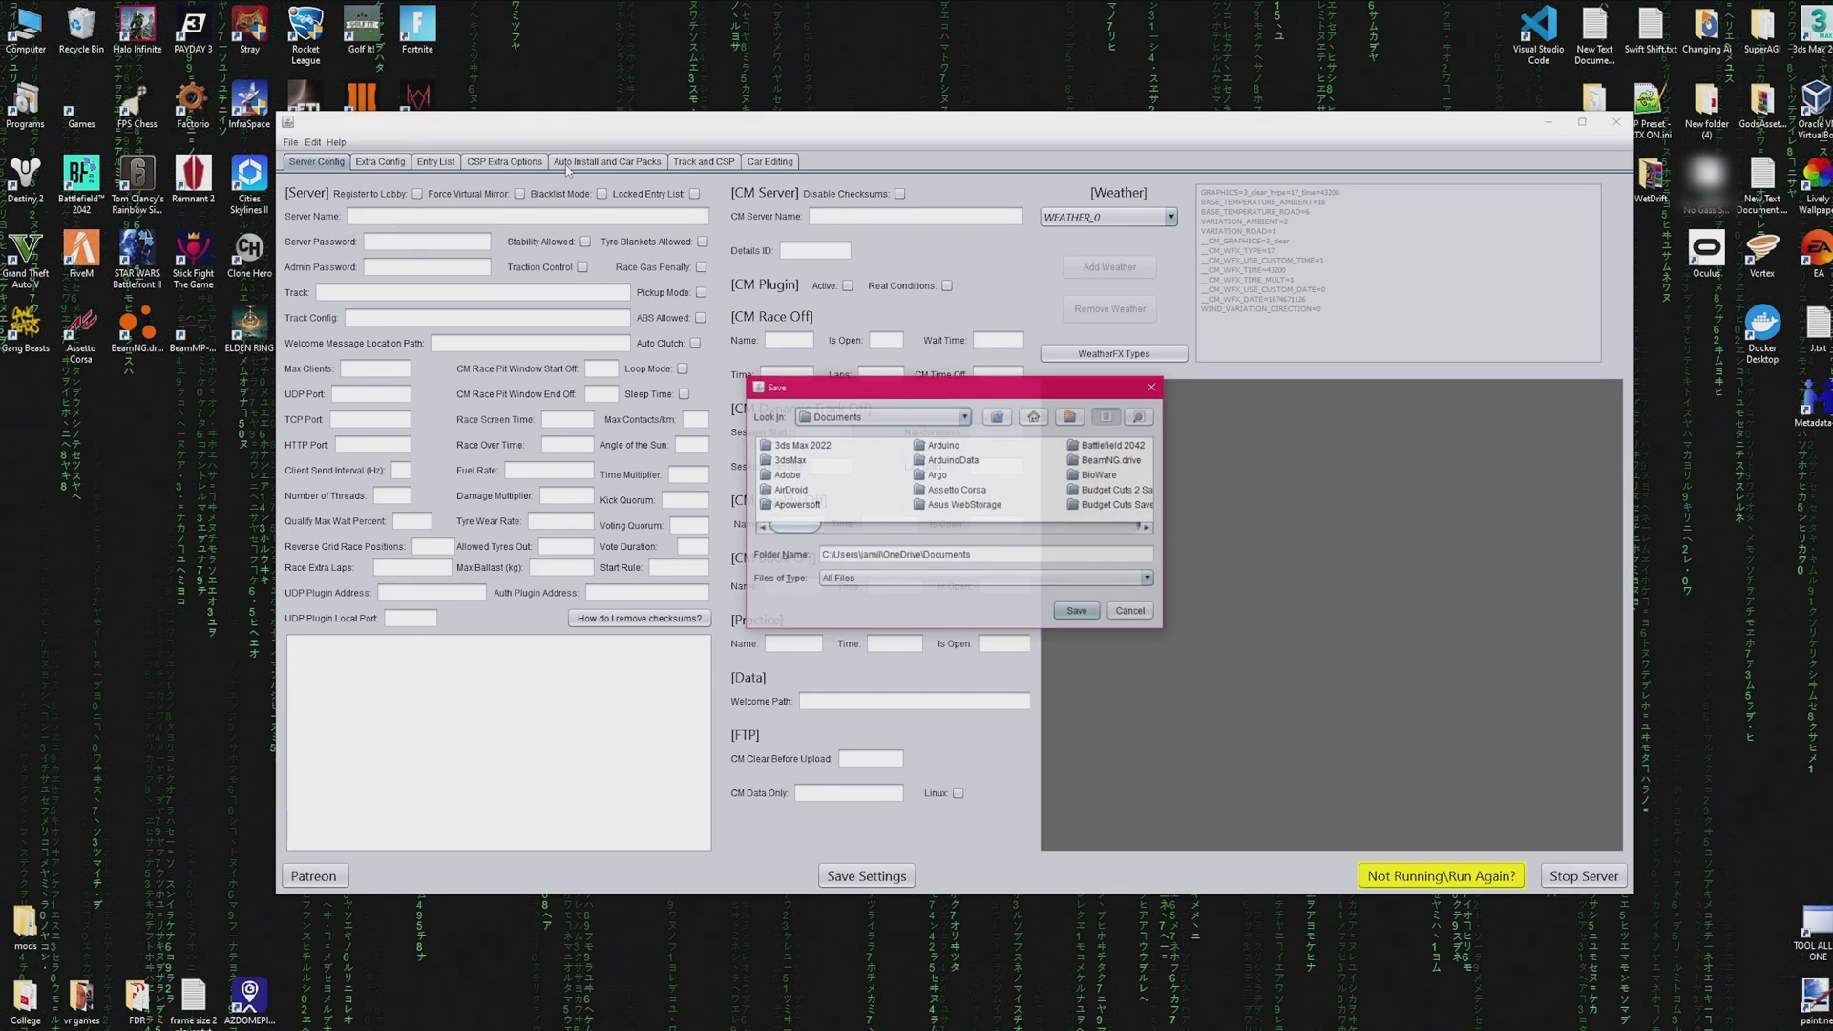
{"action": "left_click", "coordinate": [1034, 416]}
{"action": "scroll", "coordinate": [924, 483], "scroll_direction": "down", "scroll_amount": 5}
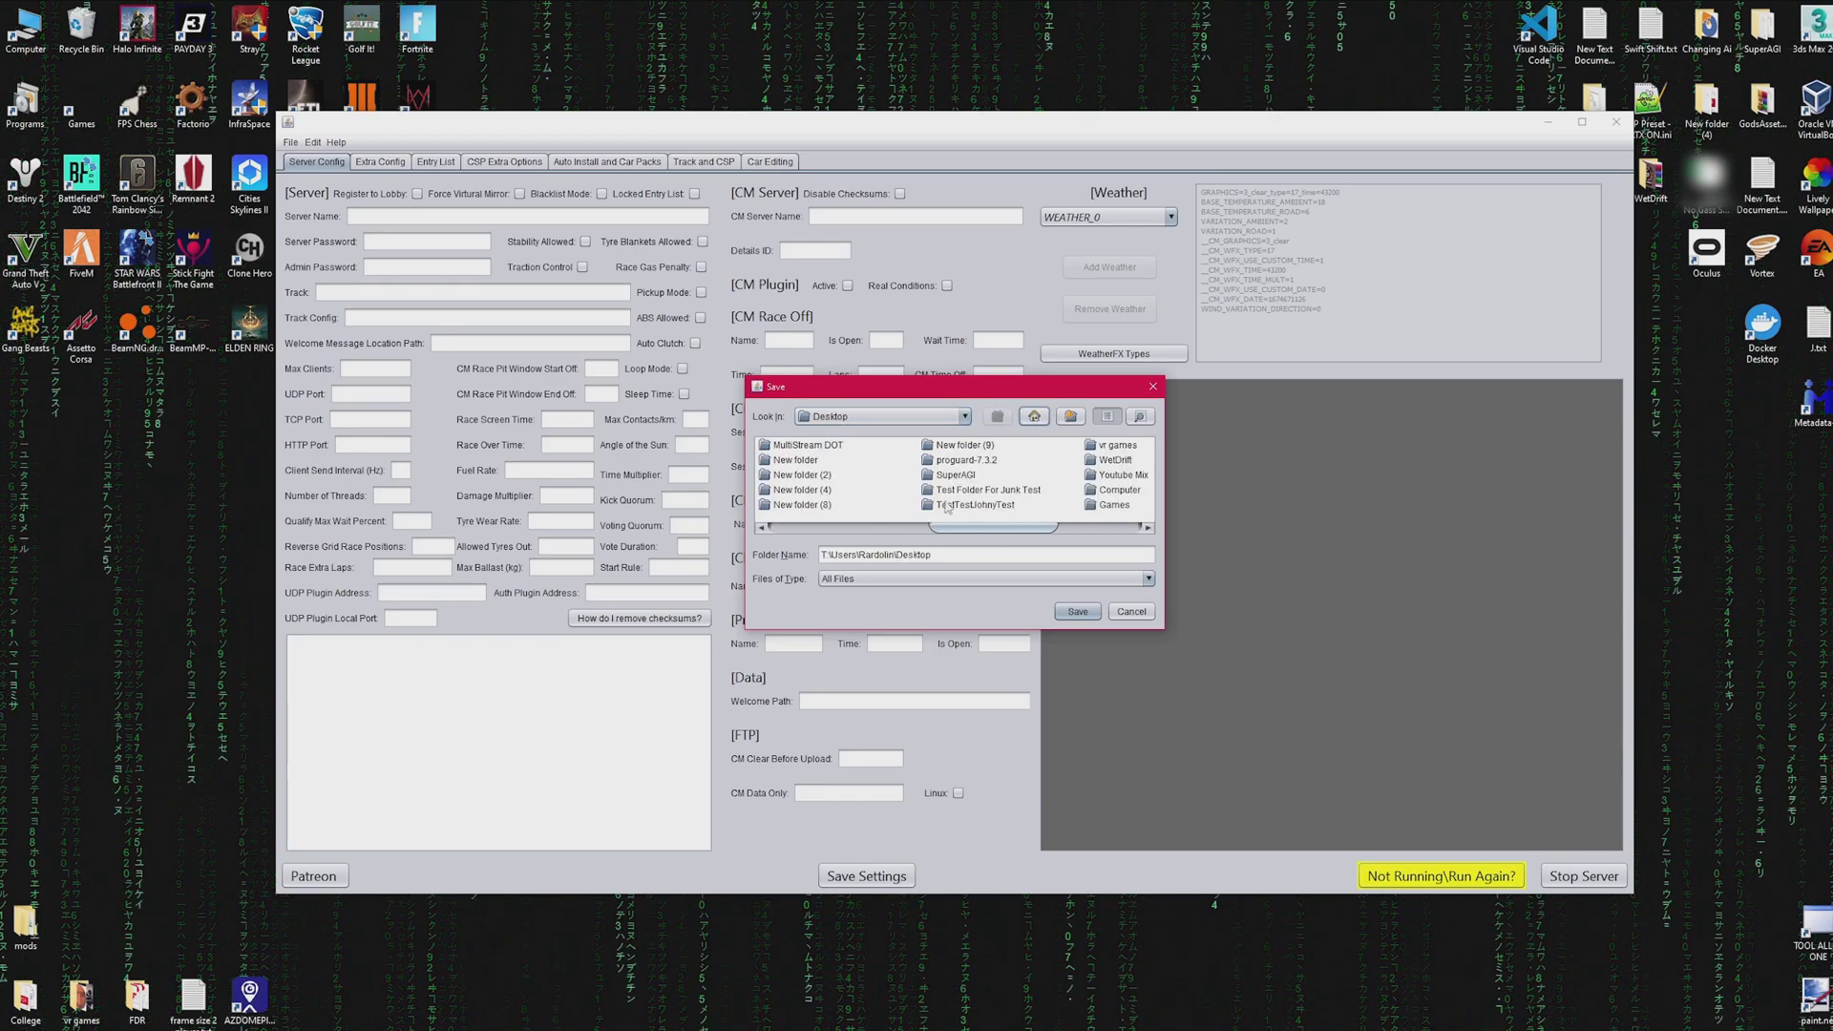
{"action": "double_click", "coordinate": [960, 491]}
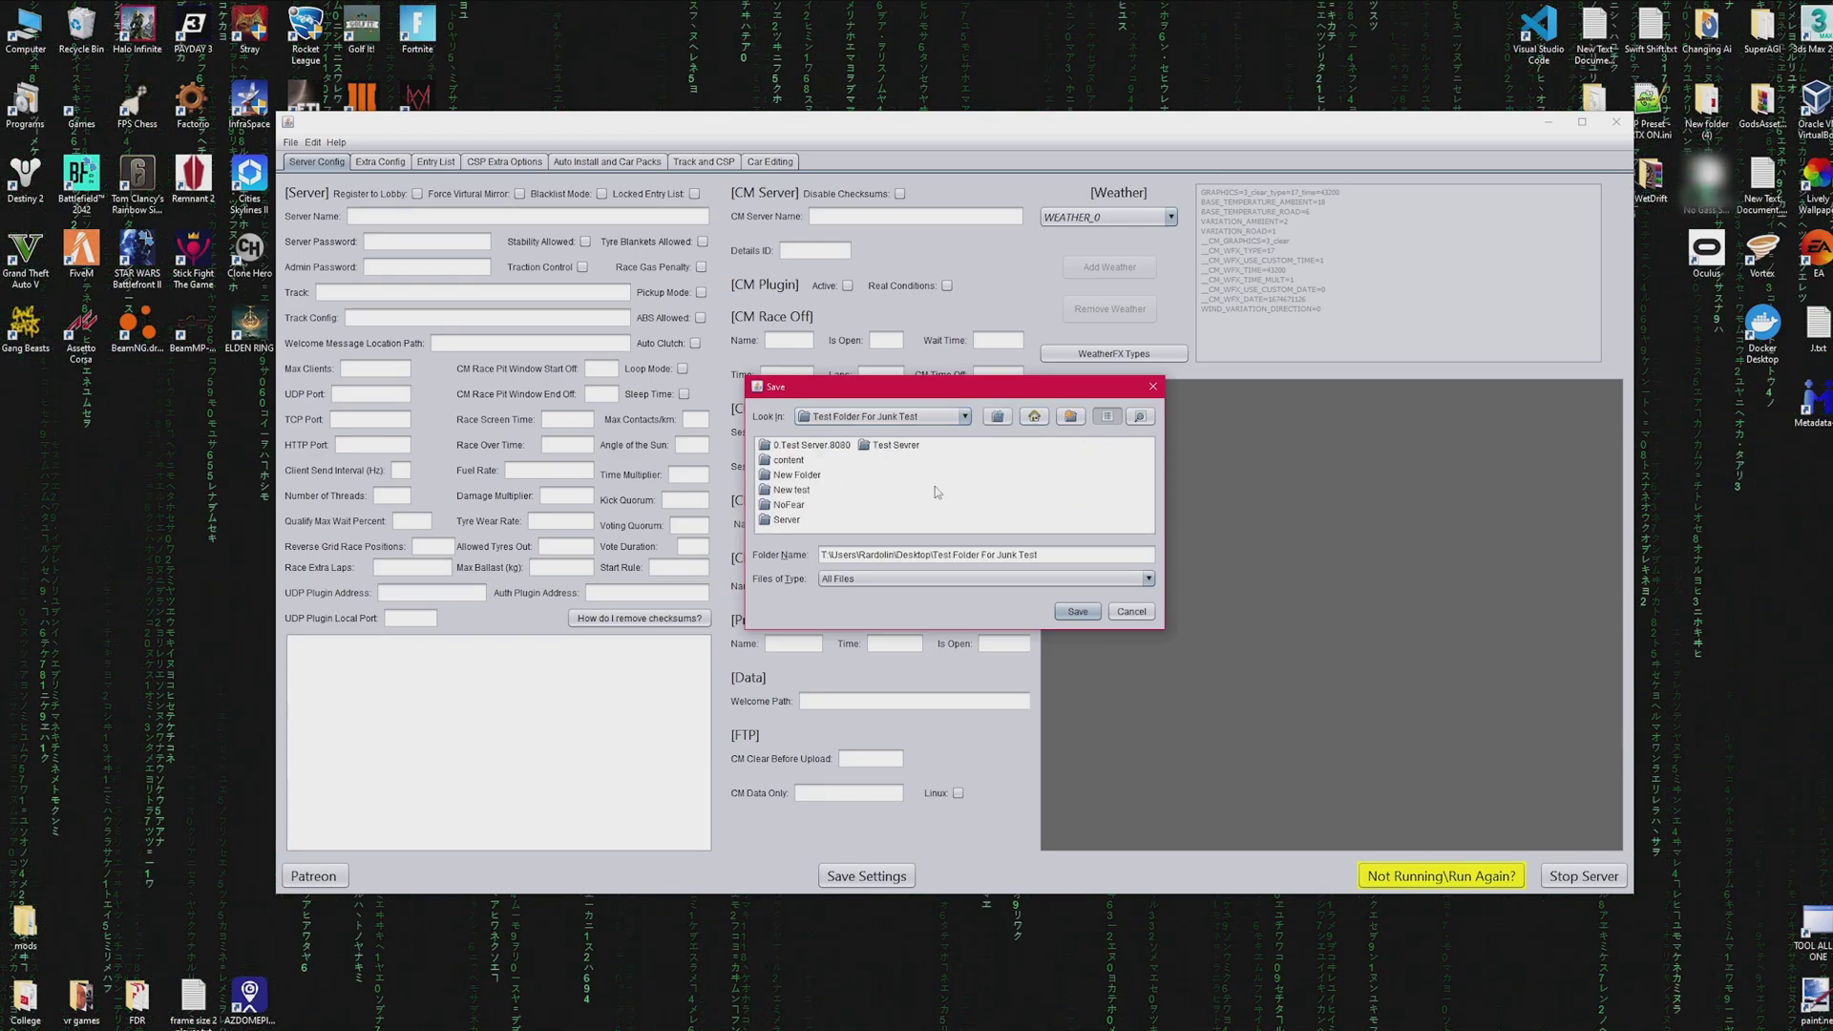
{"action": "left_click", "coordinate": [1078, 612]}
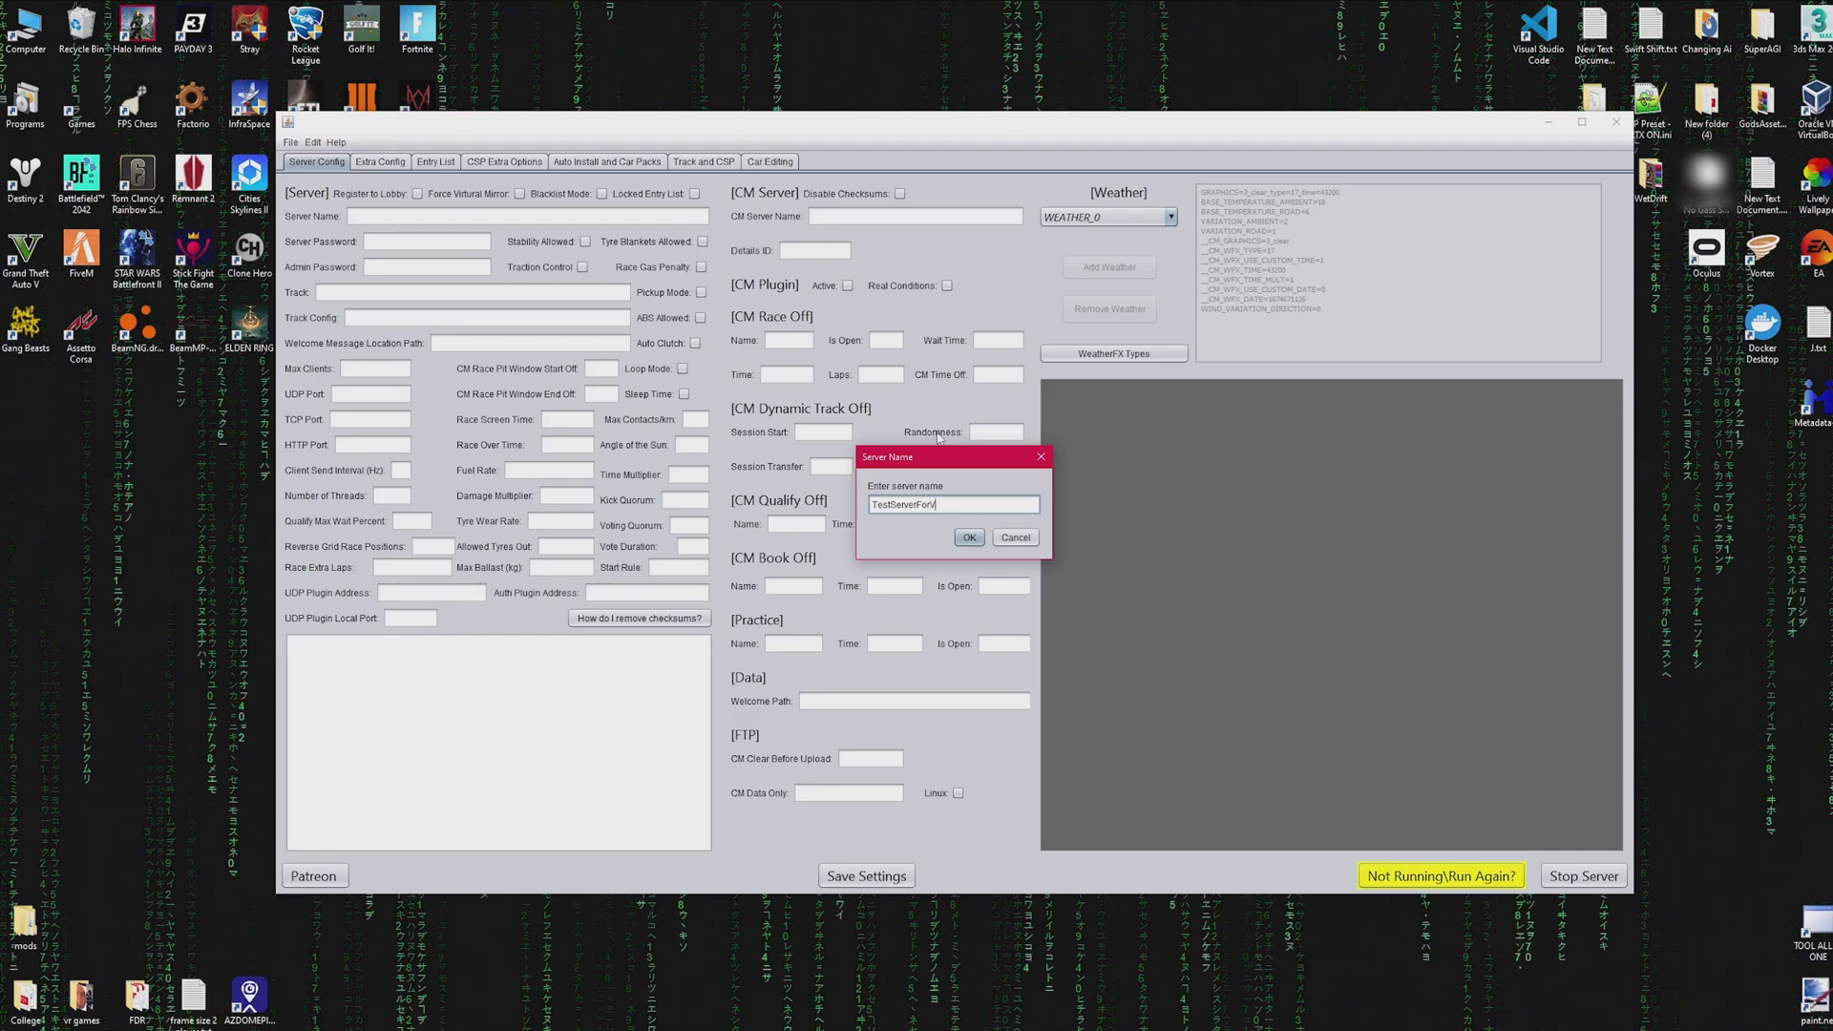
{"action": "key", "text": "Return"}
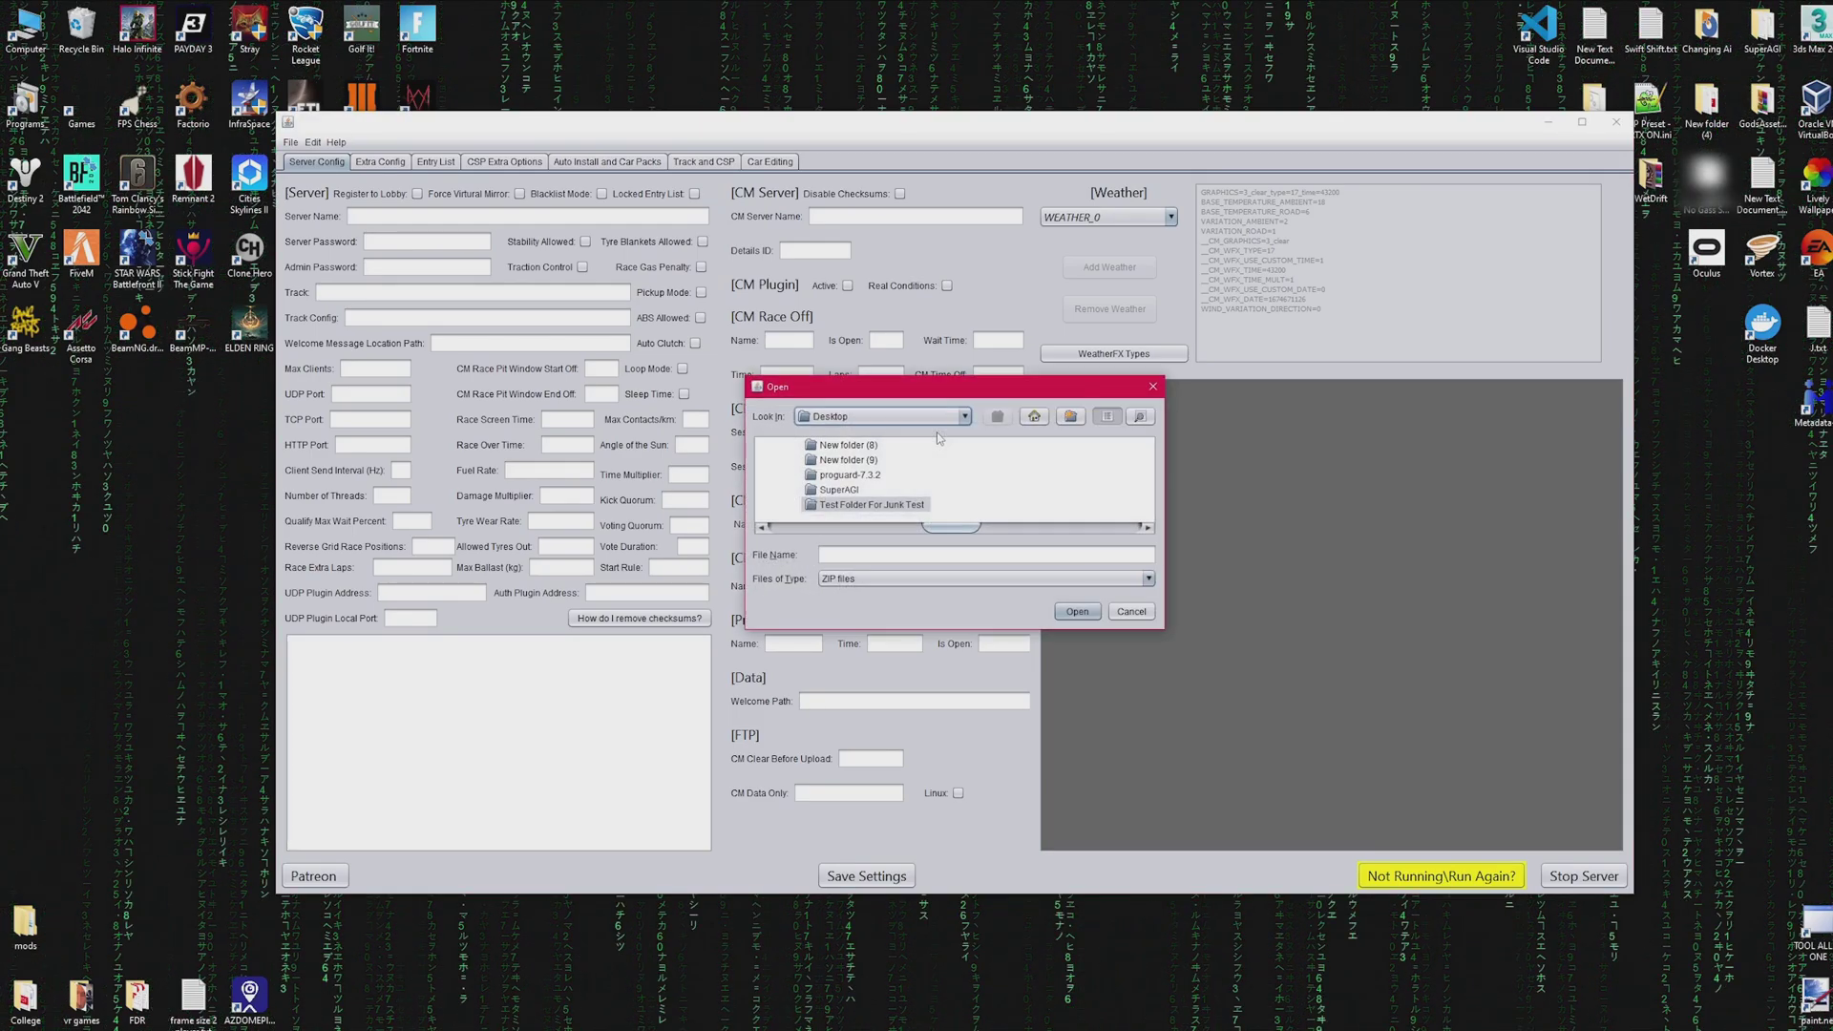
Choose the packed server zip on the Desktop and unpack it into the server.
{"action": "scroll", "coordinate": [946, 471], "scroll_direction": "right", "scroll_amount": 4}
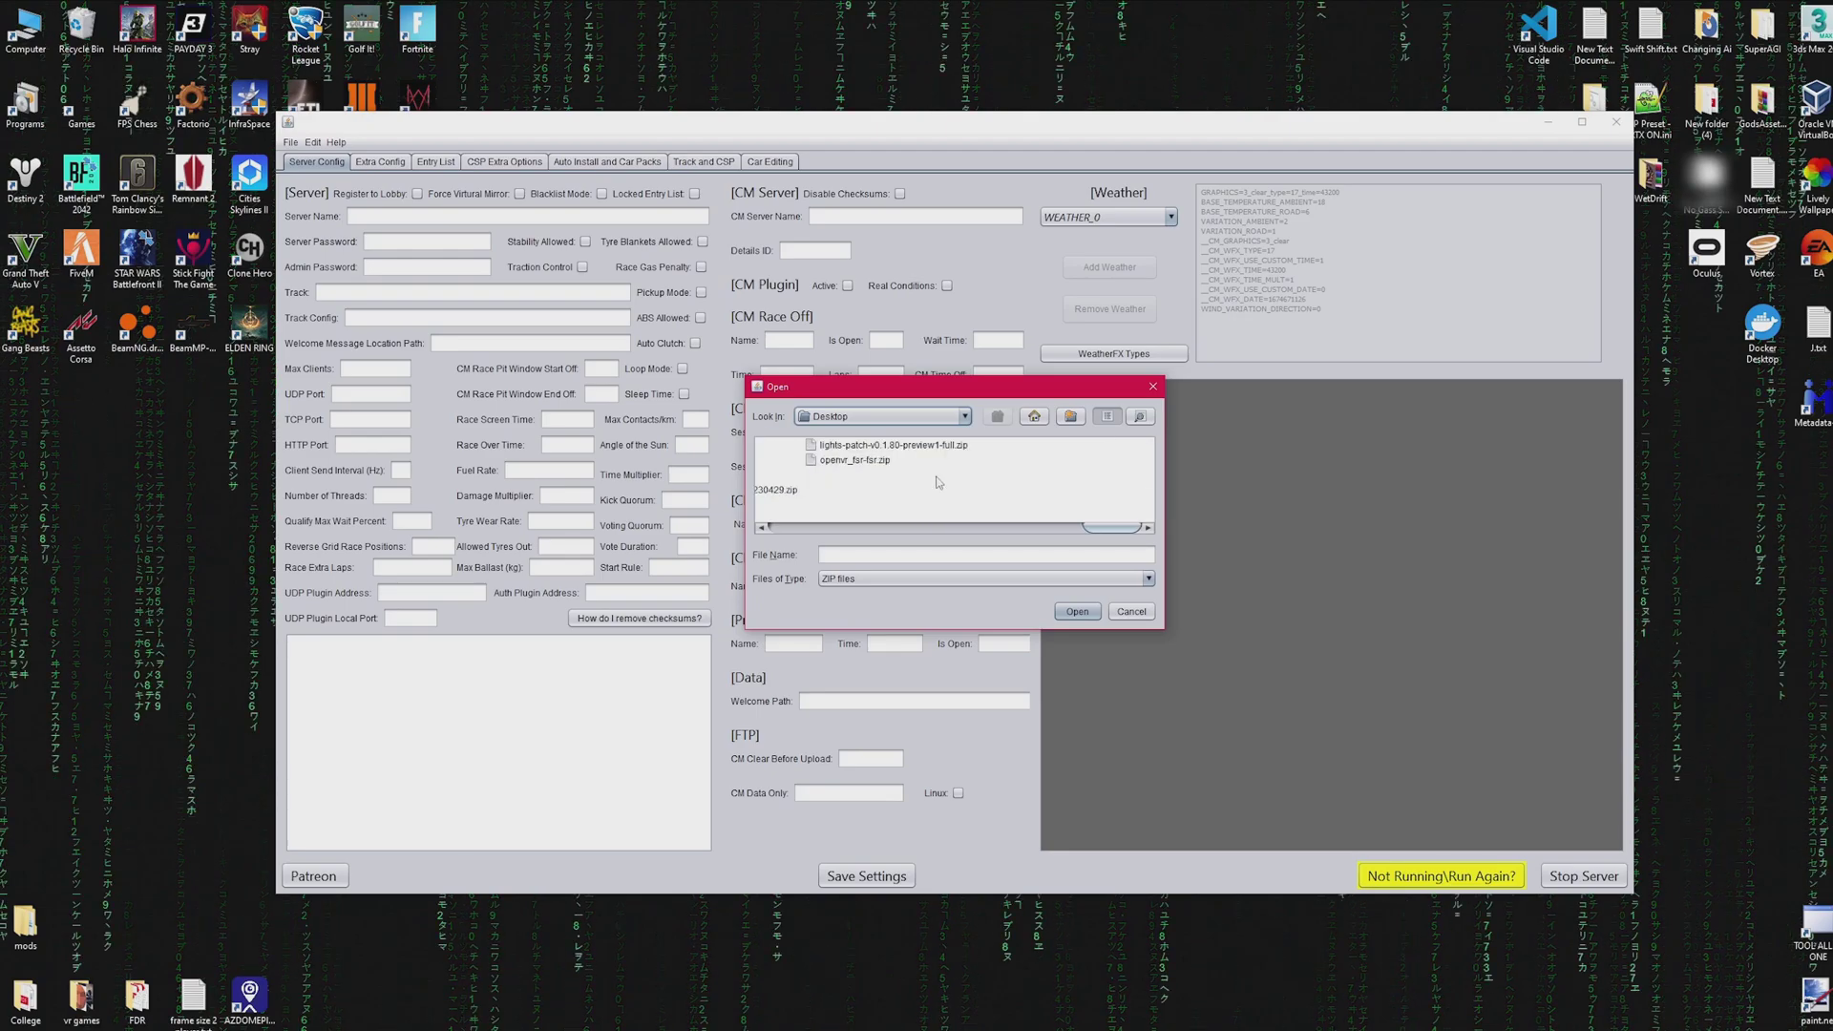
{"action": "left_click", "coordinate": [825, 490]}
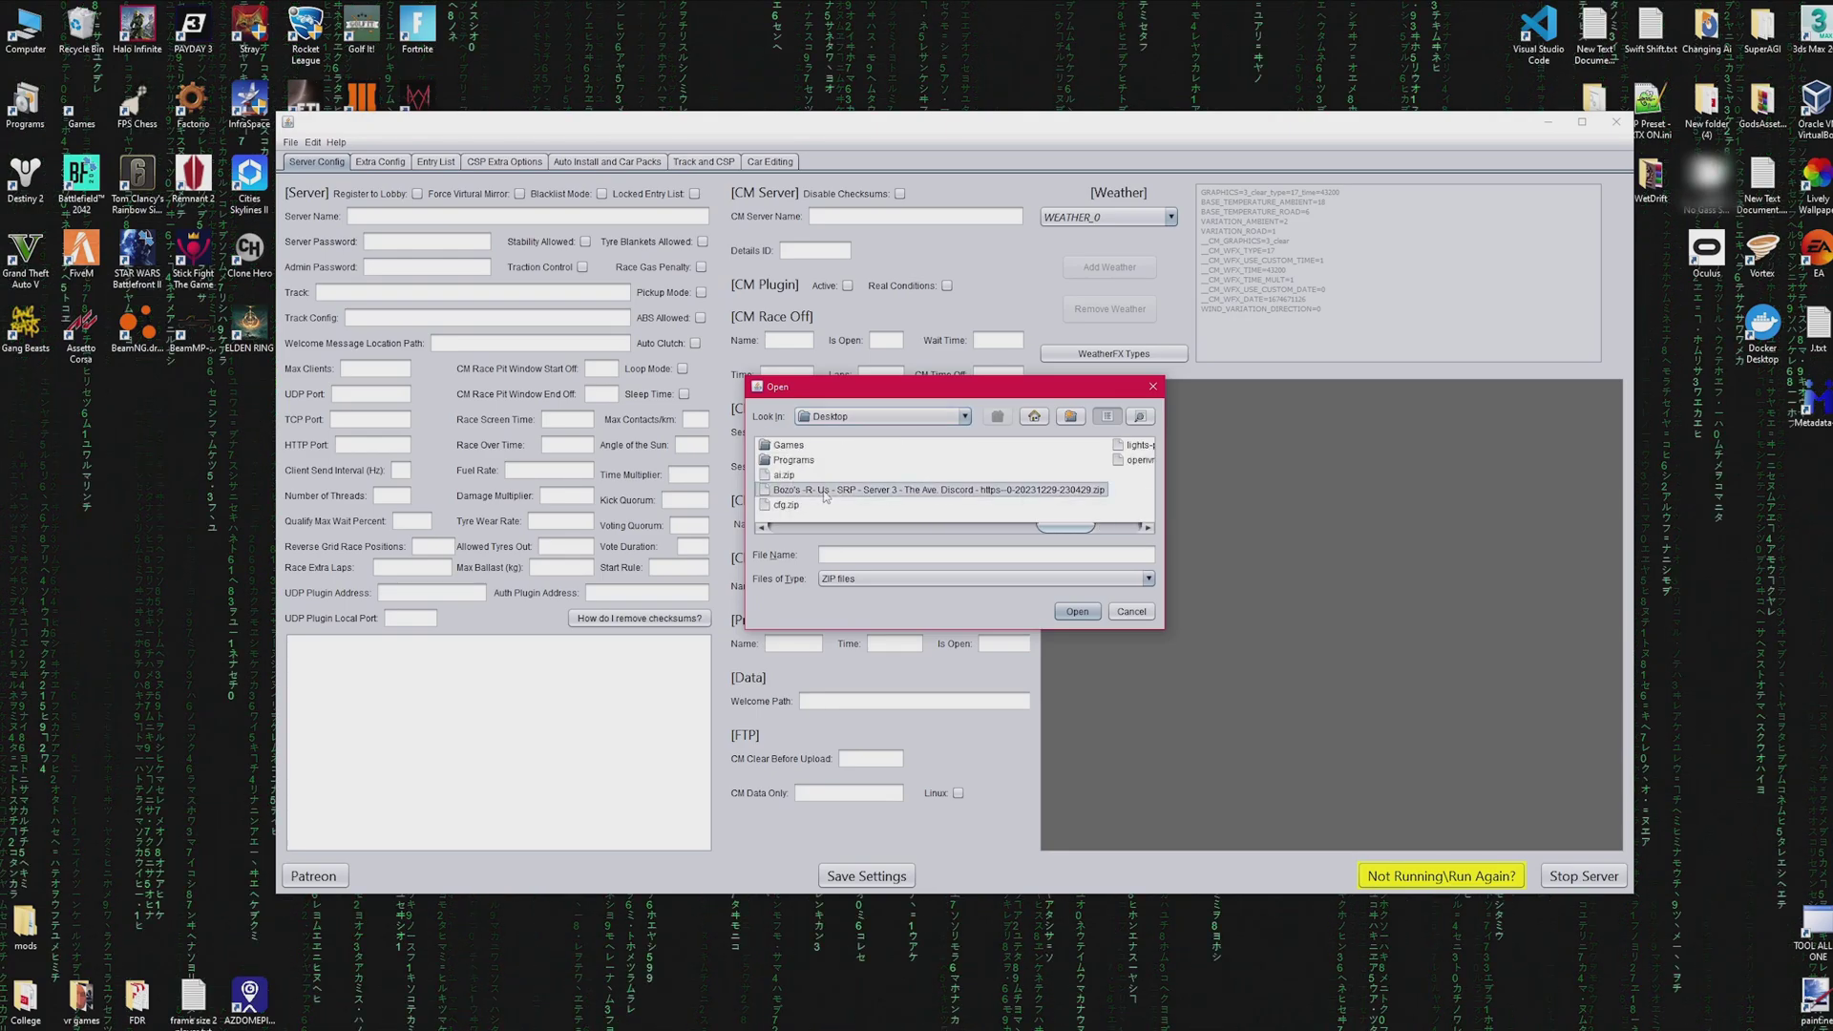
{"action": "left_click", "coordinate": [1078, 612]}
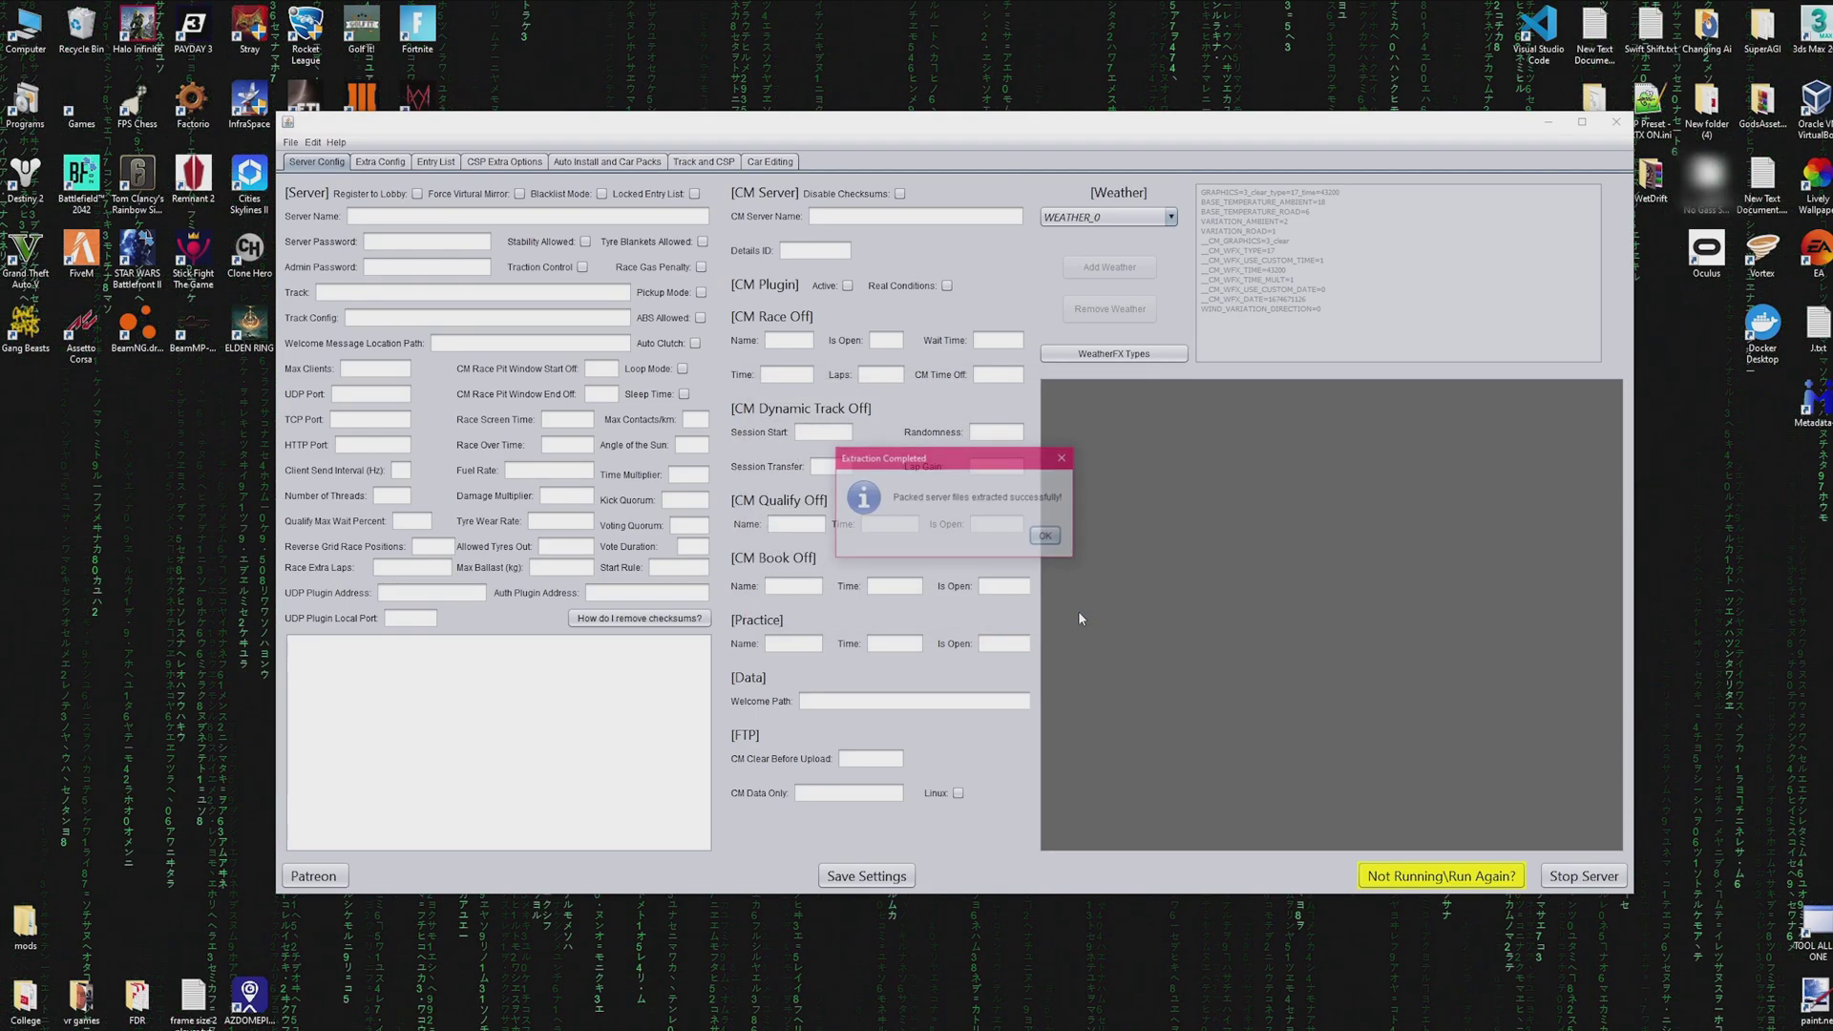
Dismiss Extraction Completed and browse Extra Config, Entry List, CSP Extra Options and Auto Install pages.
{"action": "left_click", "coordinate": [1046, 537]}
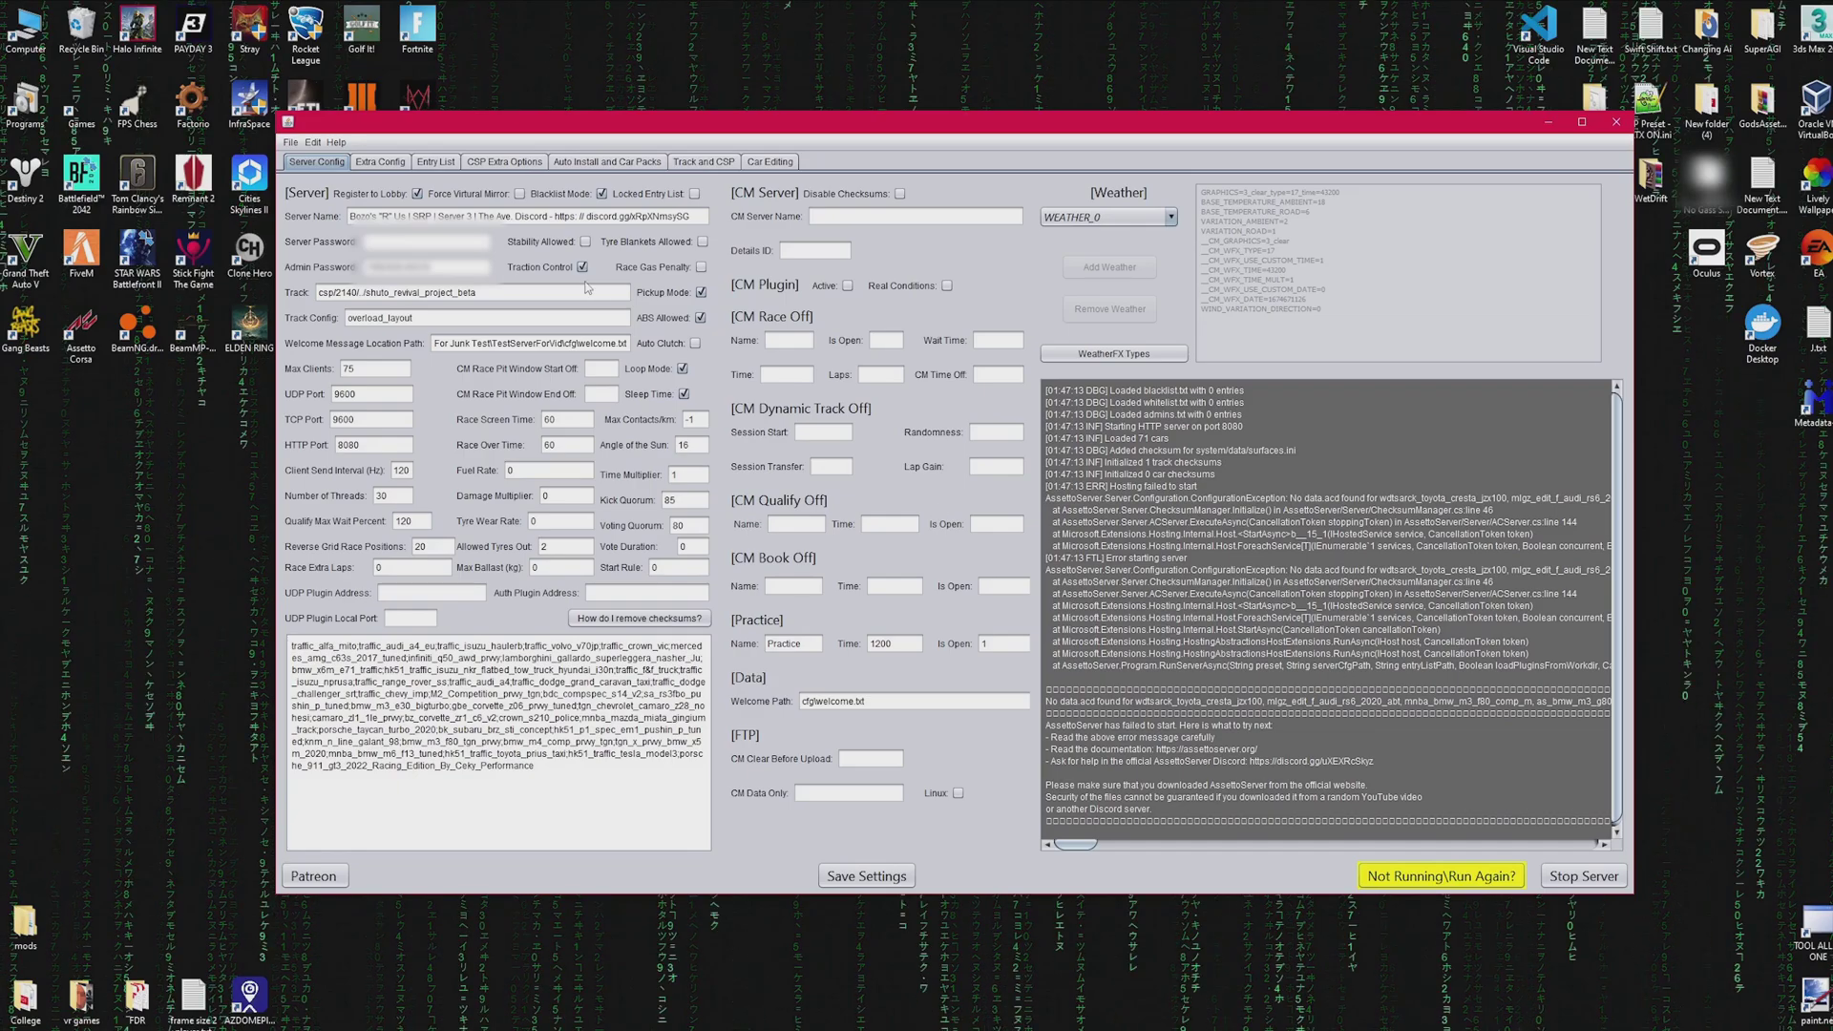
{"action": "left_click", "coordinate": [398, 165]}
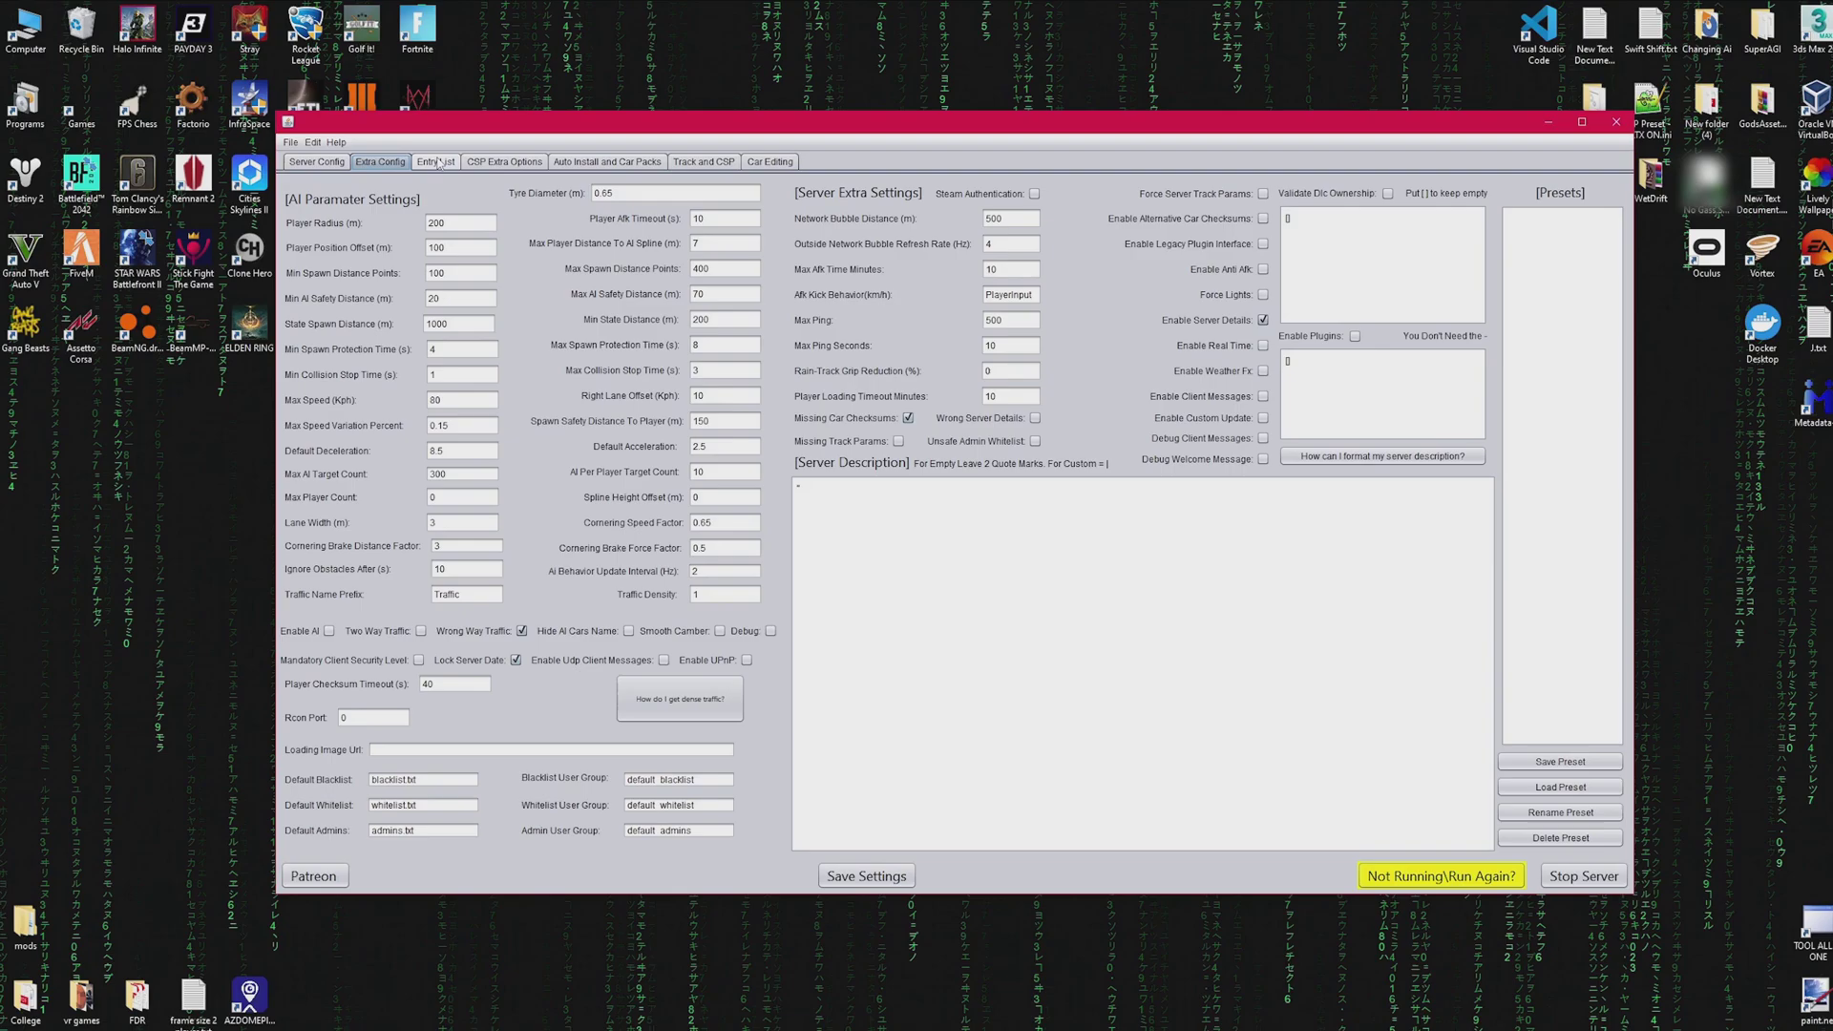
{"action": "left_click", "coordinate": [439, 164]}
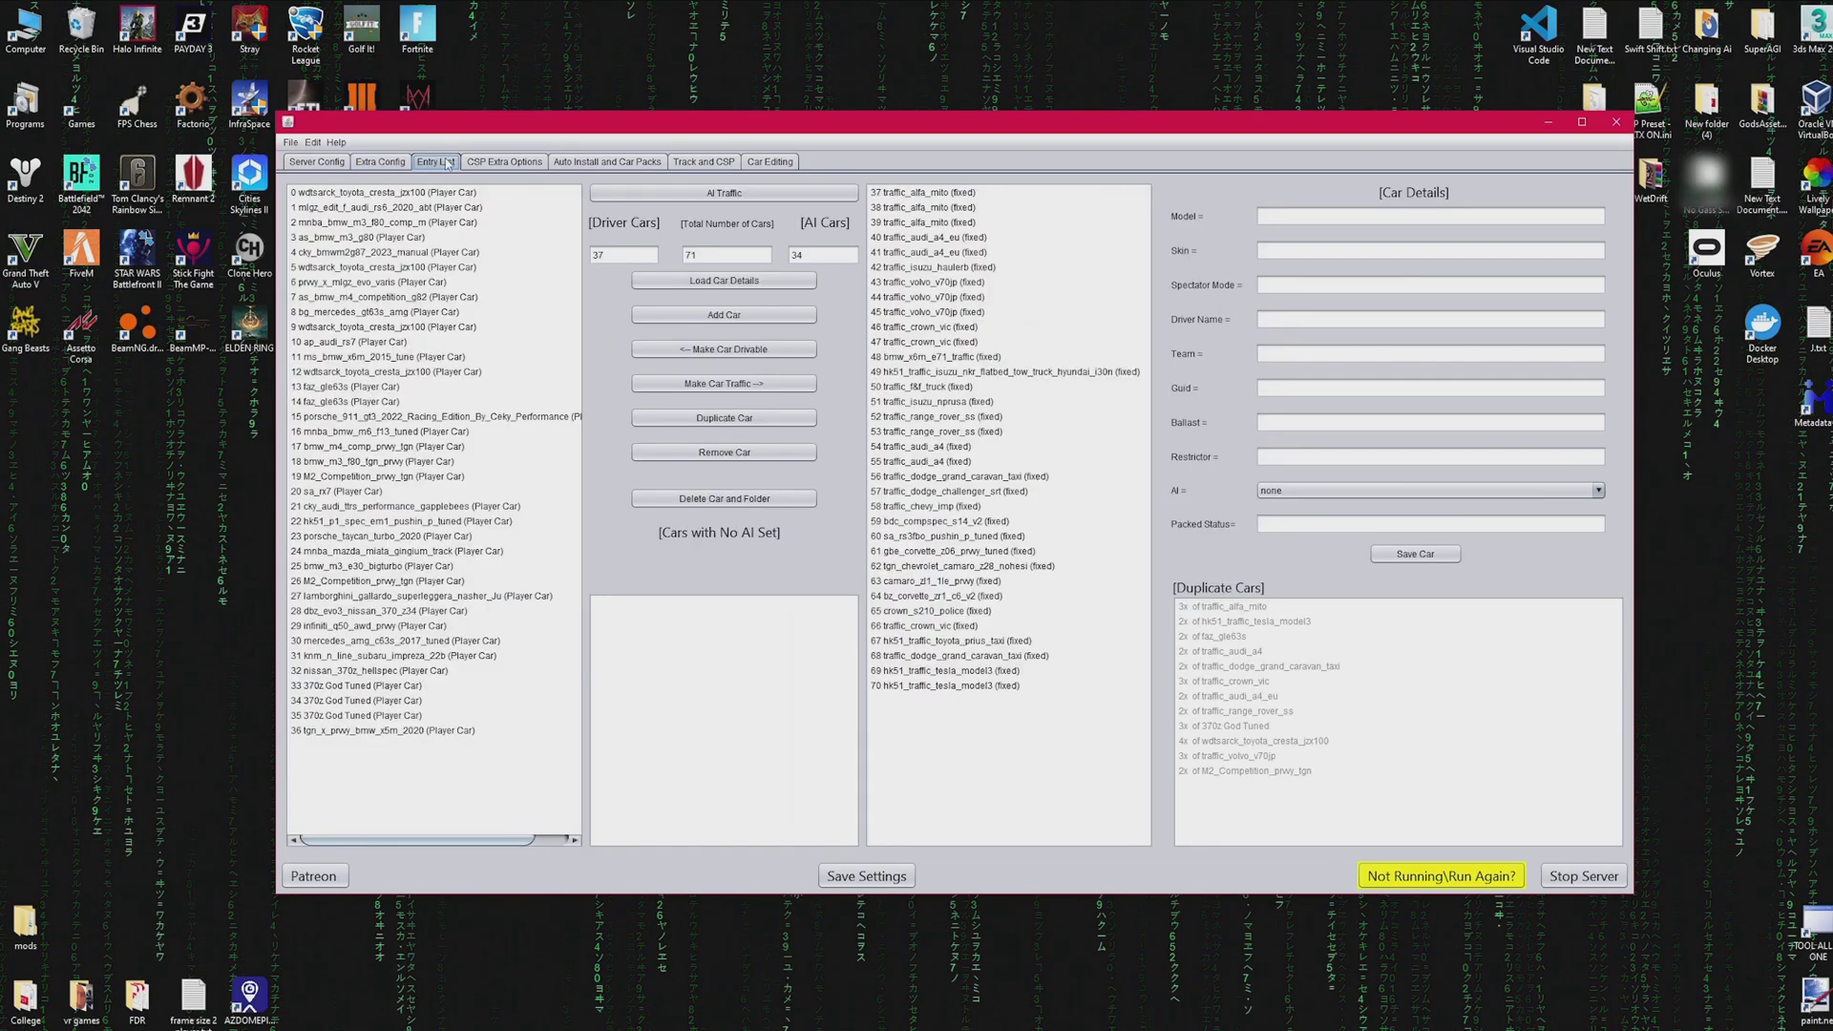
{"action": "left_click", "coordinate": [515, 164]}
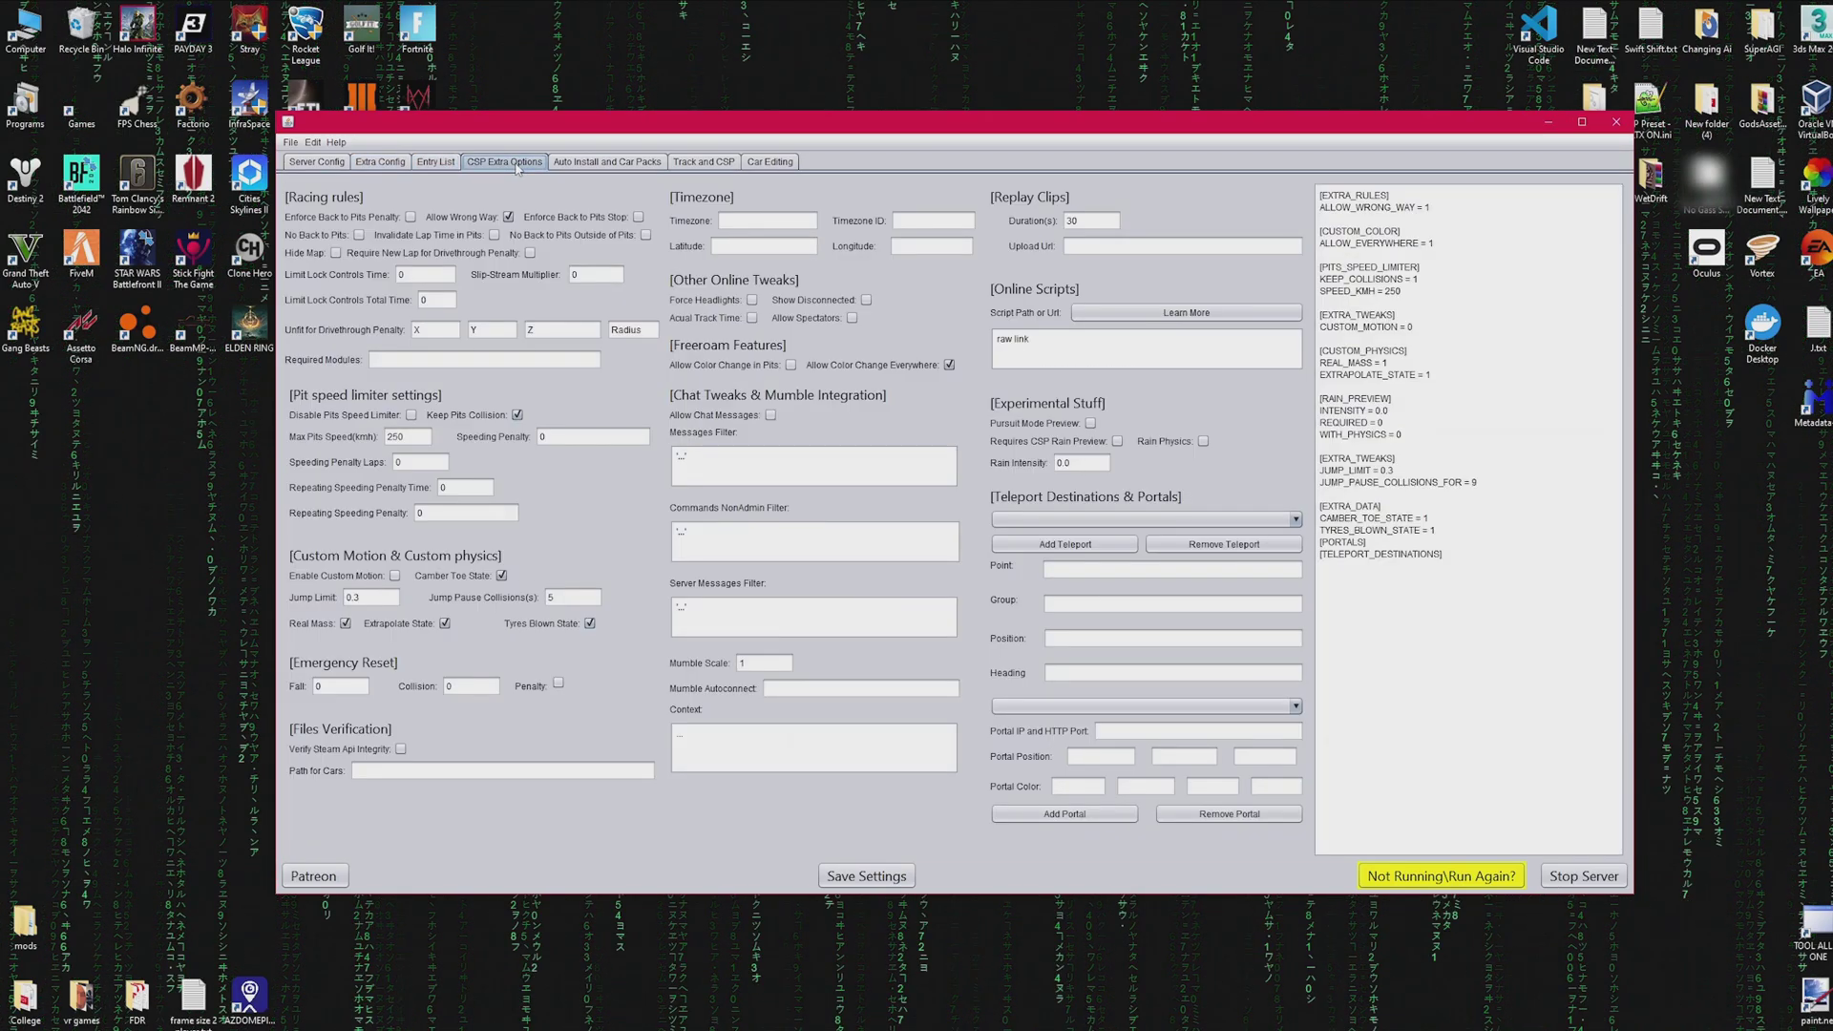
{"action": "left_click", "coordinate": [584, 164]}
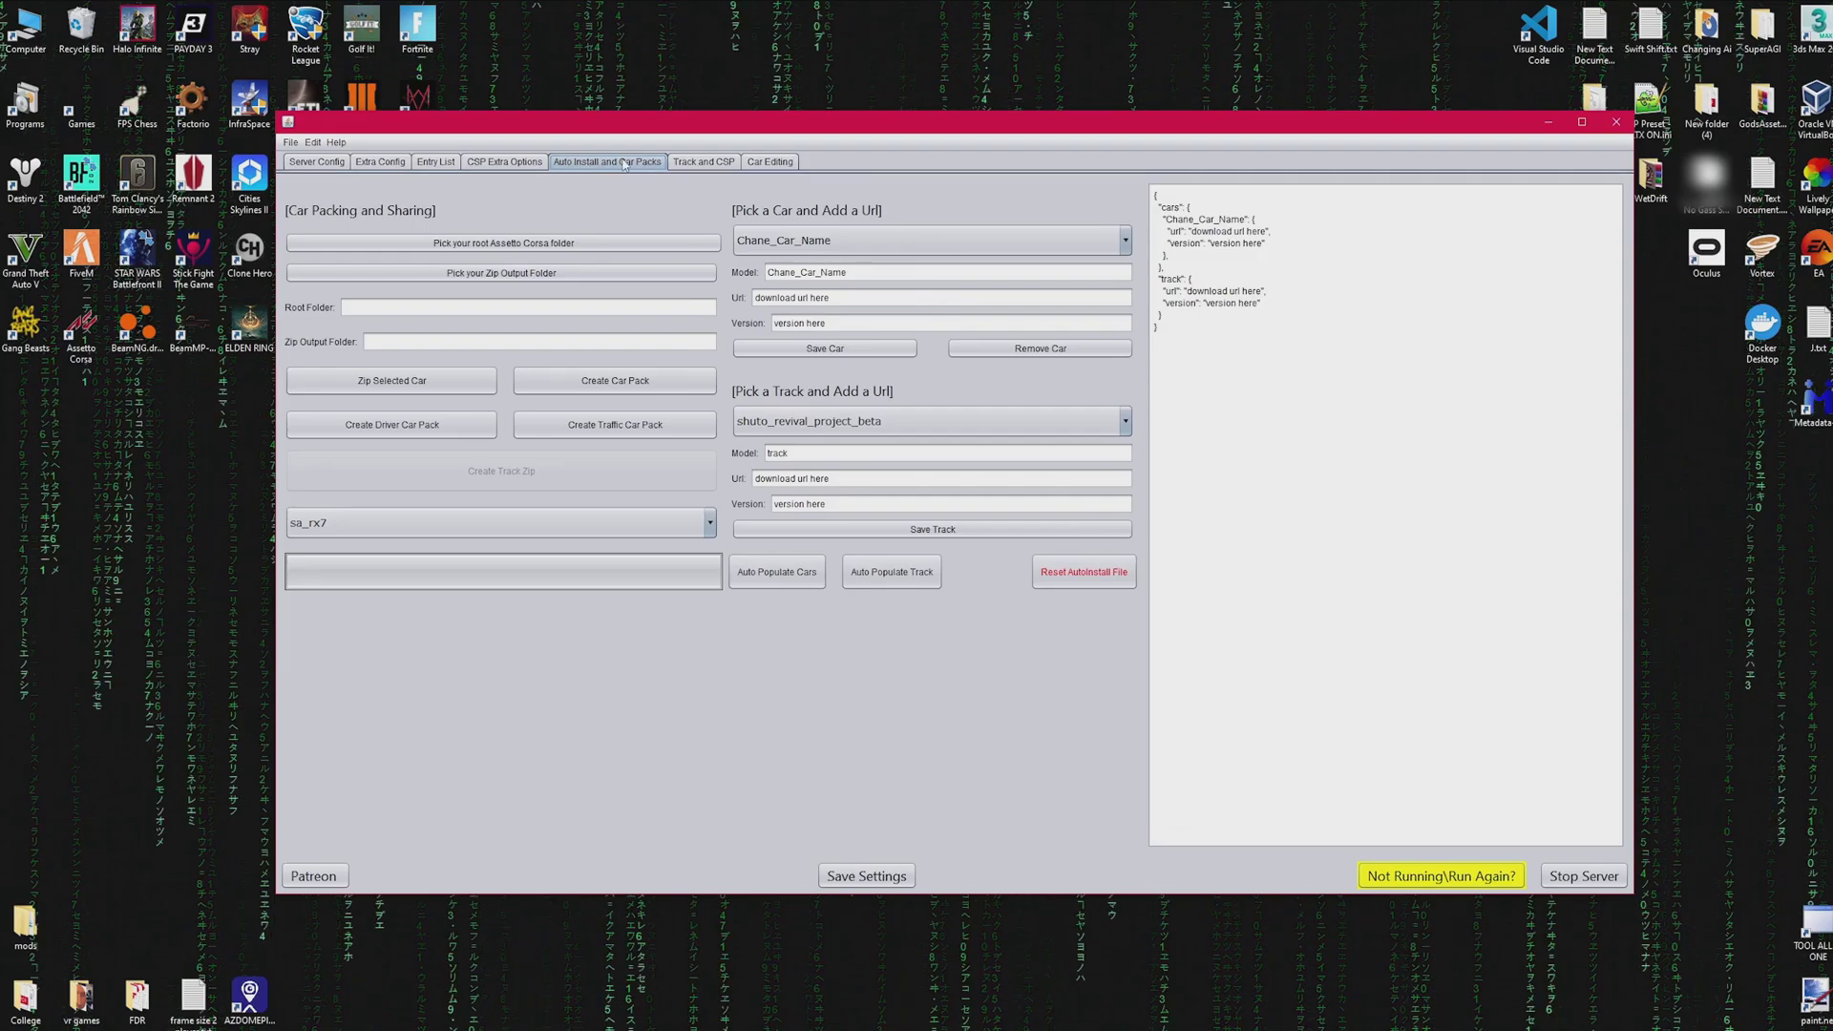
On the Track and CSP page, select the Invalid Path Track Directory value.
{"action": "left_click", "coordinate": [685, 164]}
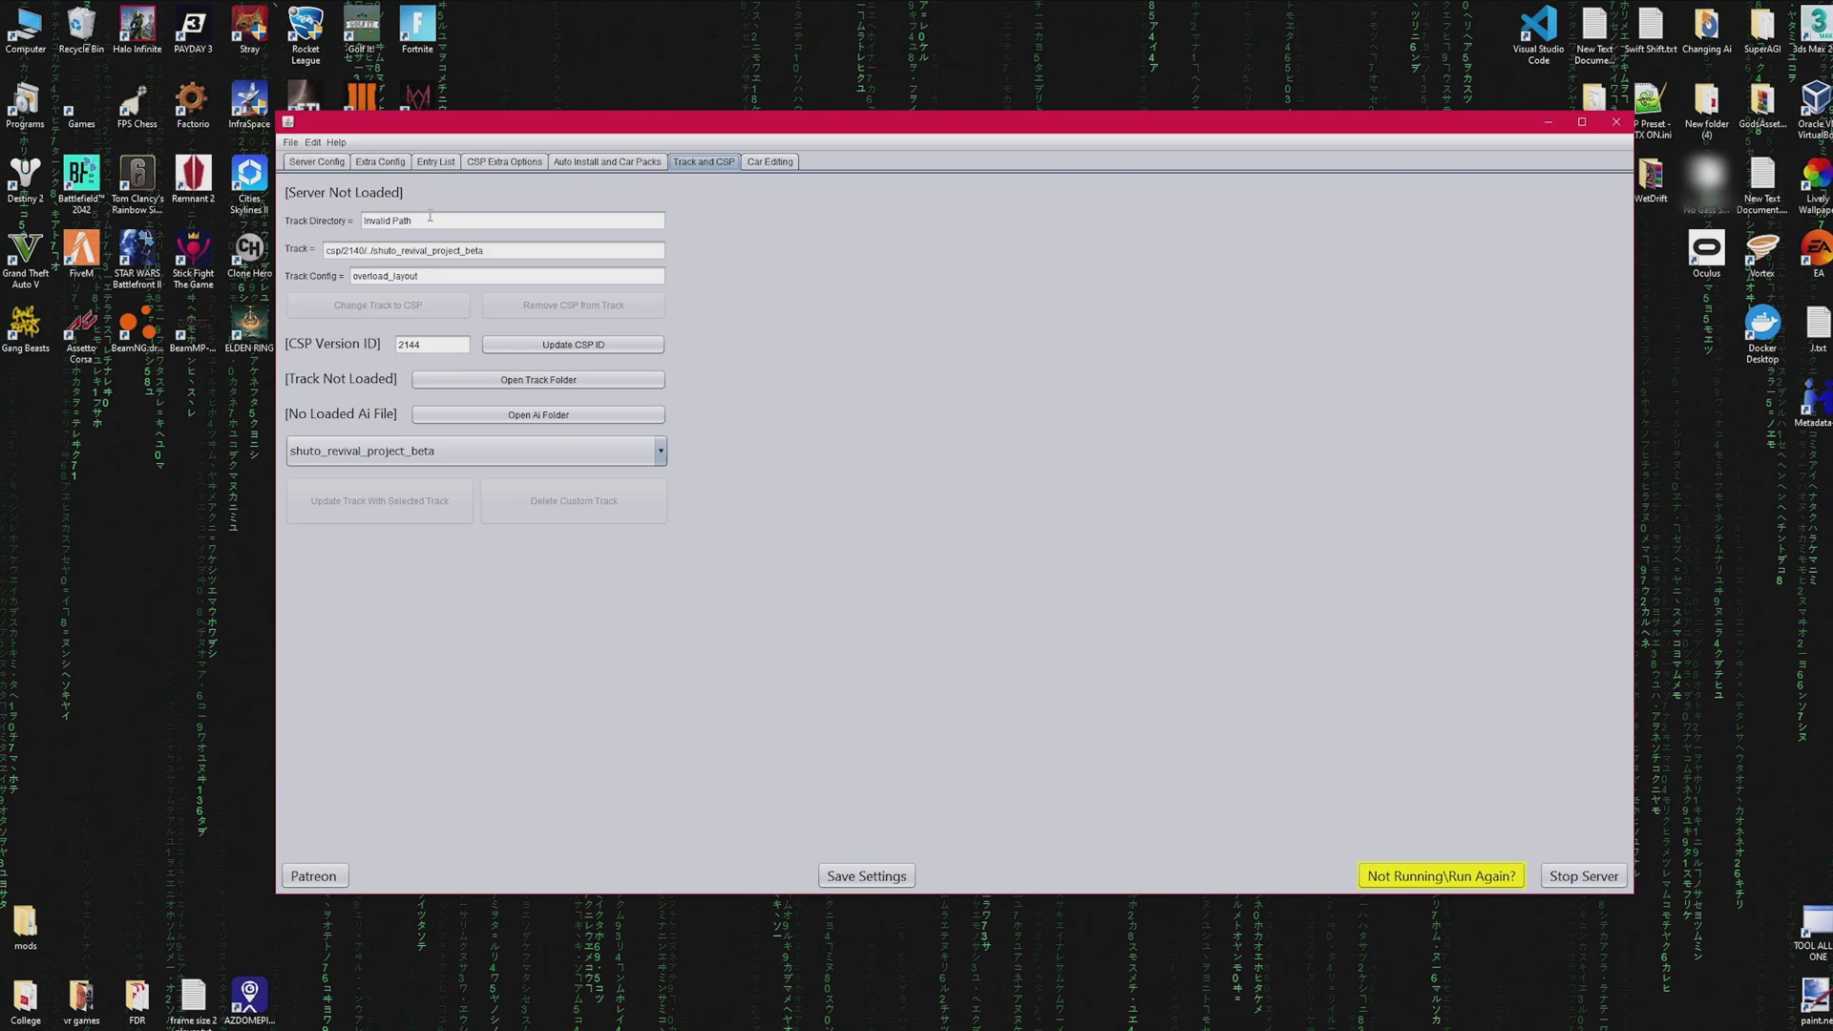
{"action": "triple_click", "coordinate": [395, 219]}
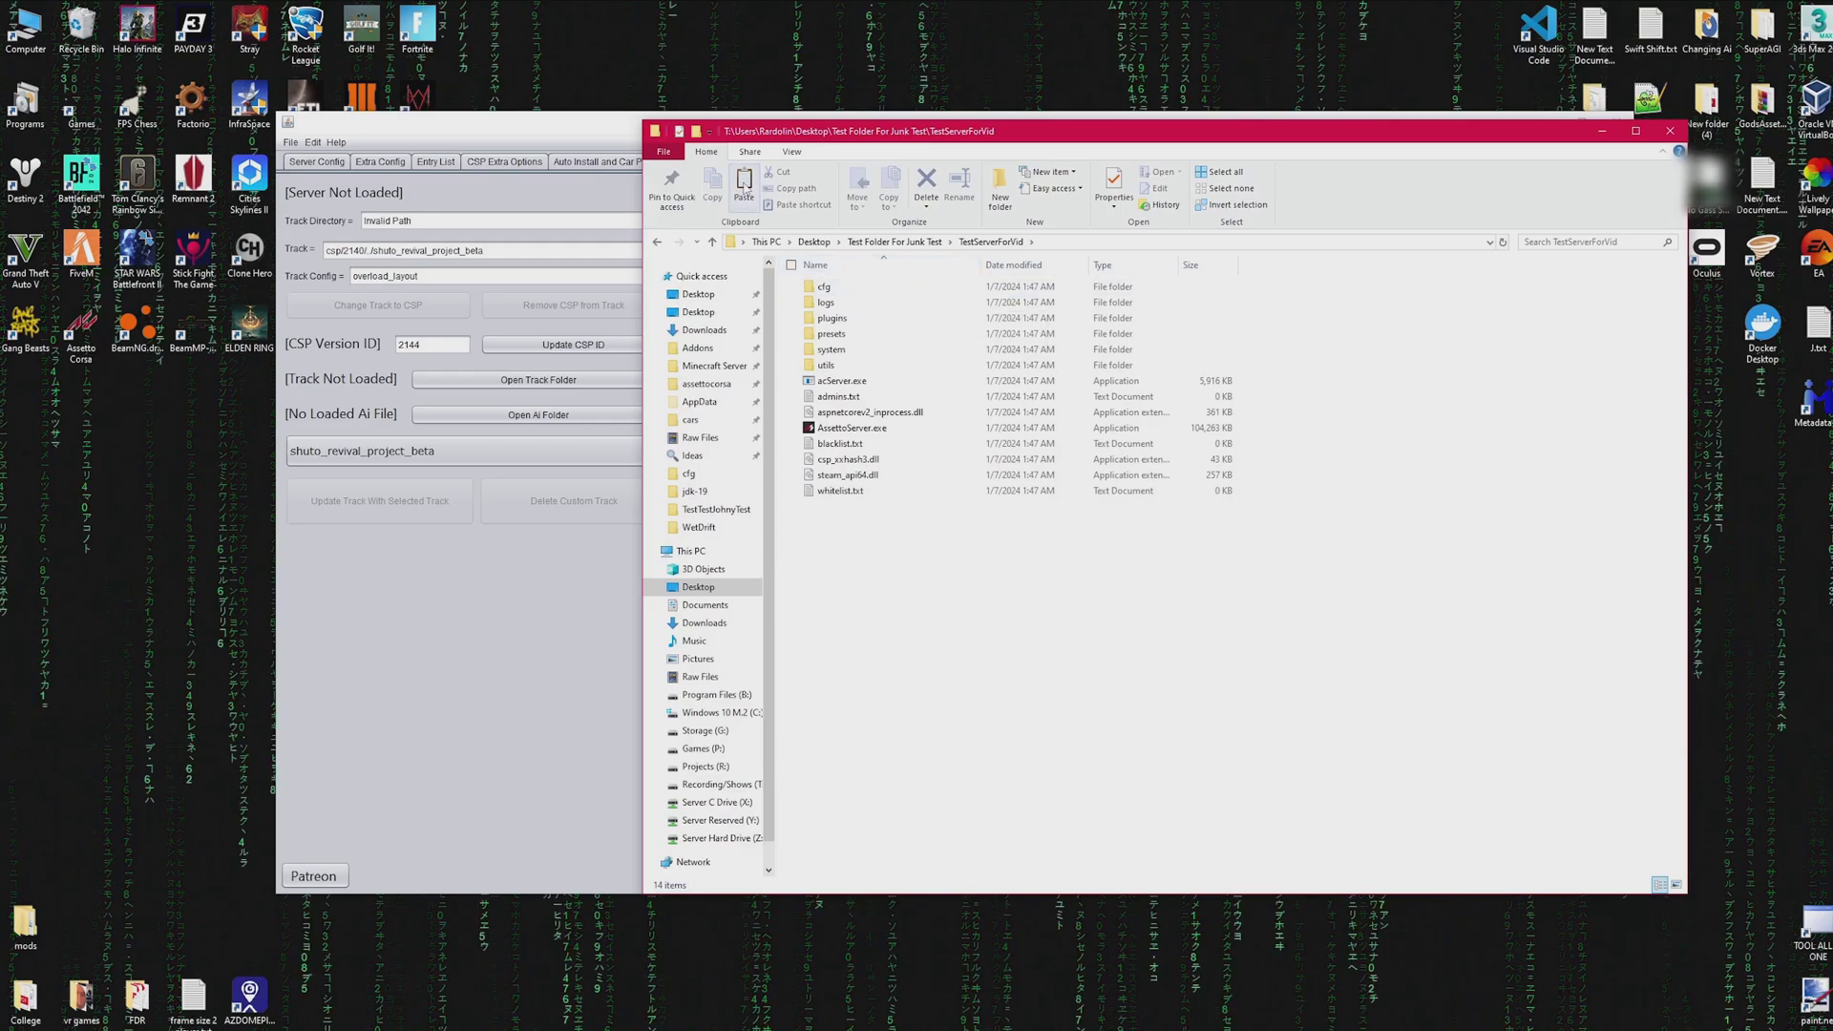
Confirm shuto_revival_project_beta sits in content\tracks, then close File Explorer.
{"action": "left_click", "coordinate": [1503, 243]}
{"action": "double_click", "coordinate": [837, 304]}
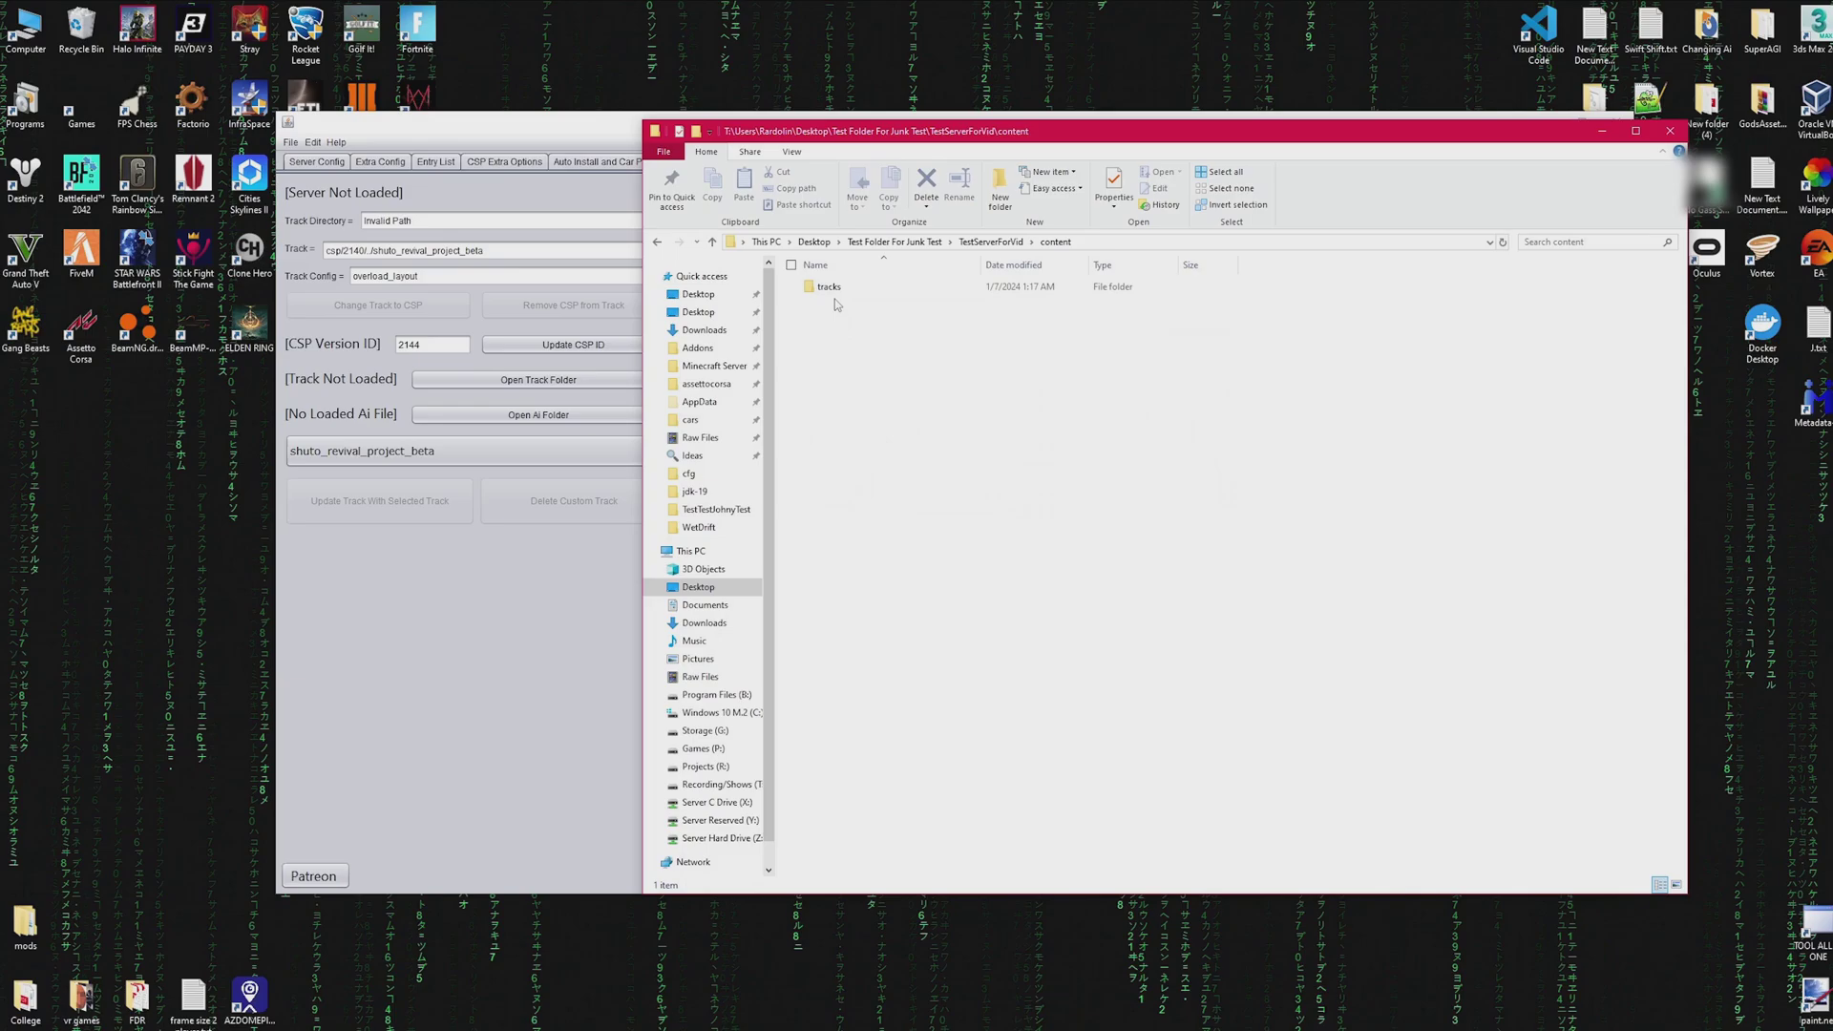
{"action": "double_click", "coordinate": [838, 289]}
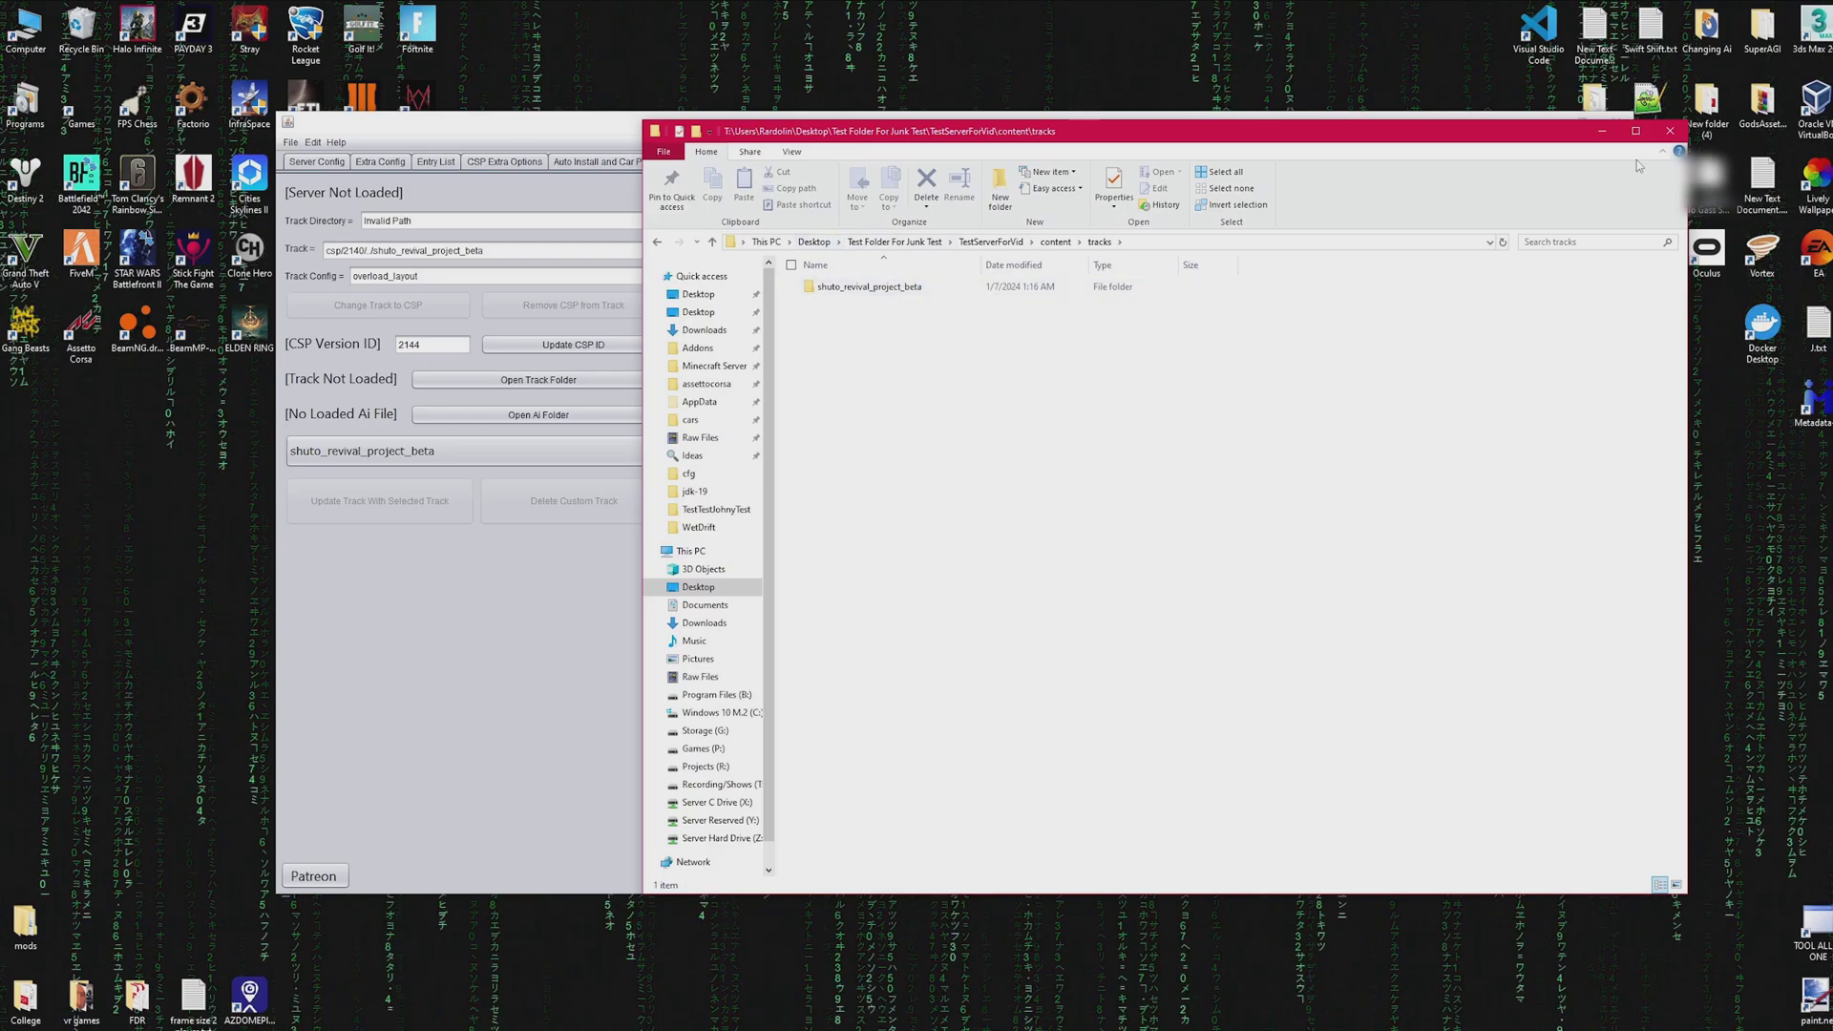
{"action": "left_click", "coordinate": [1670, 130]}
Reload the server via Edit > Refresh From File and return to Track and CSP.
{"action": "left_click", "coordinate": [312, 142]}
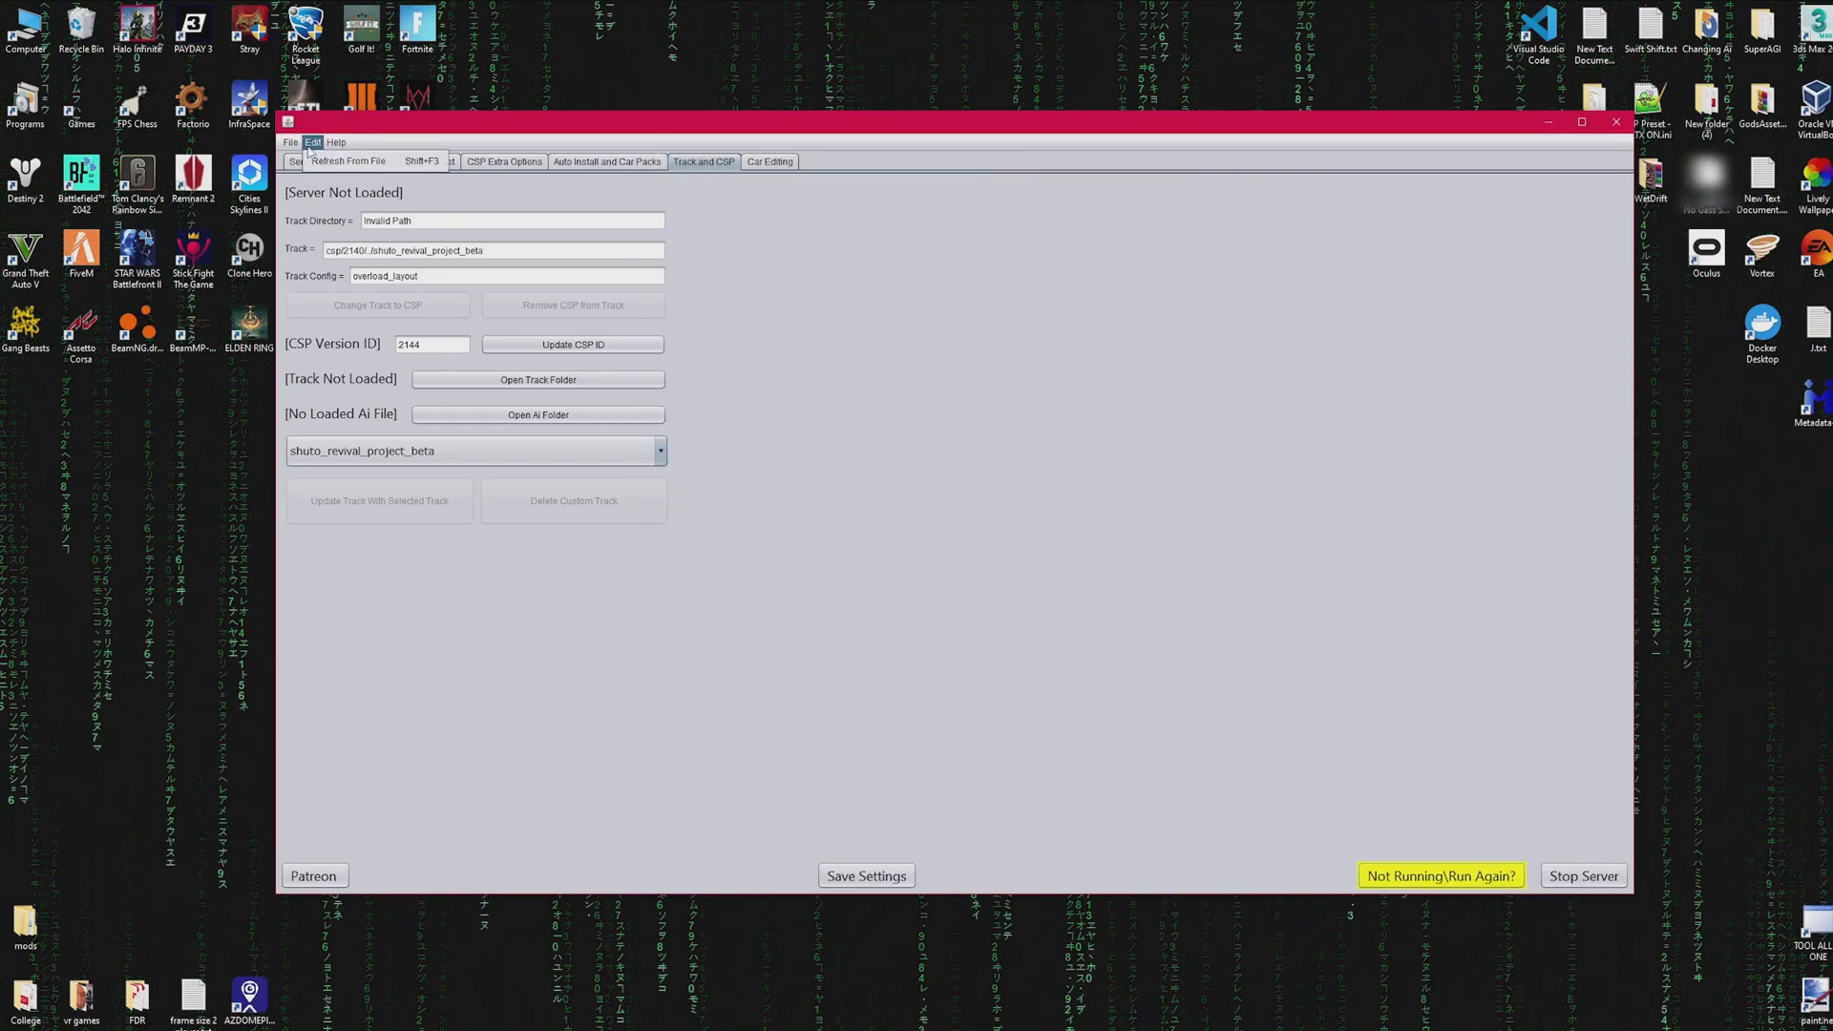
{"action": "left_click", "coordinate": [349, 160]}
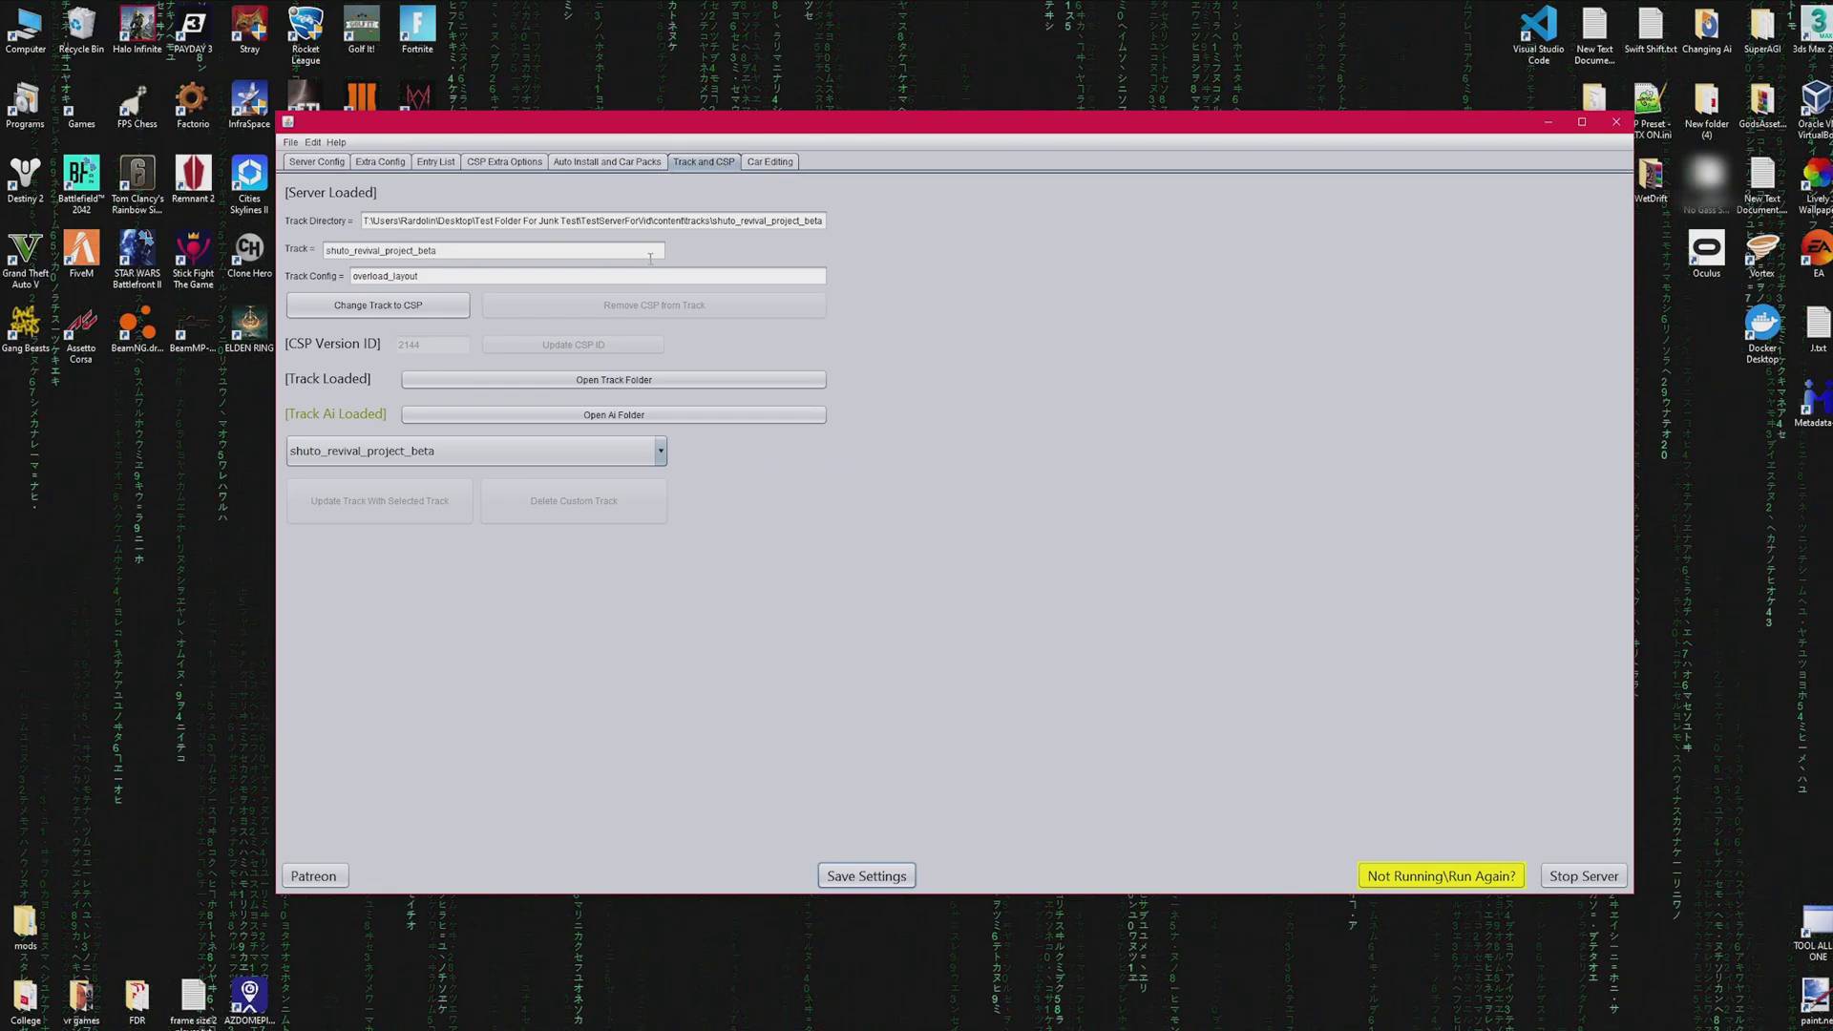
{"action": "left_click", "coordinate": [599, 164]}
{"action": "left_click", "coordinate": [704, 161]}
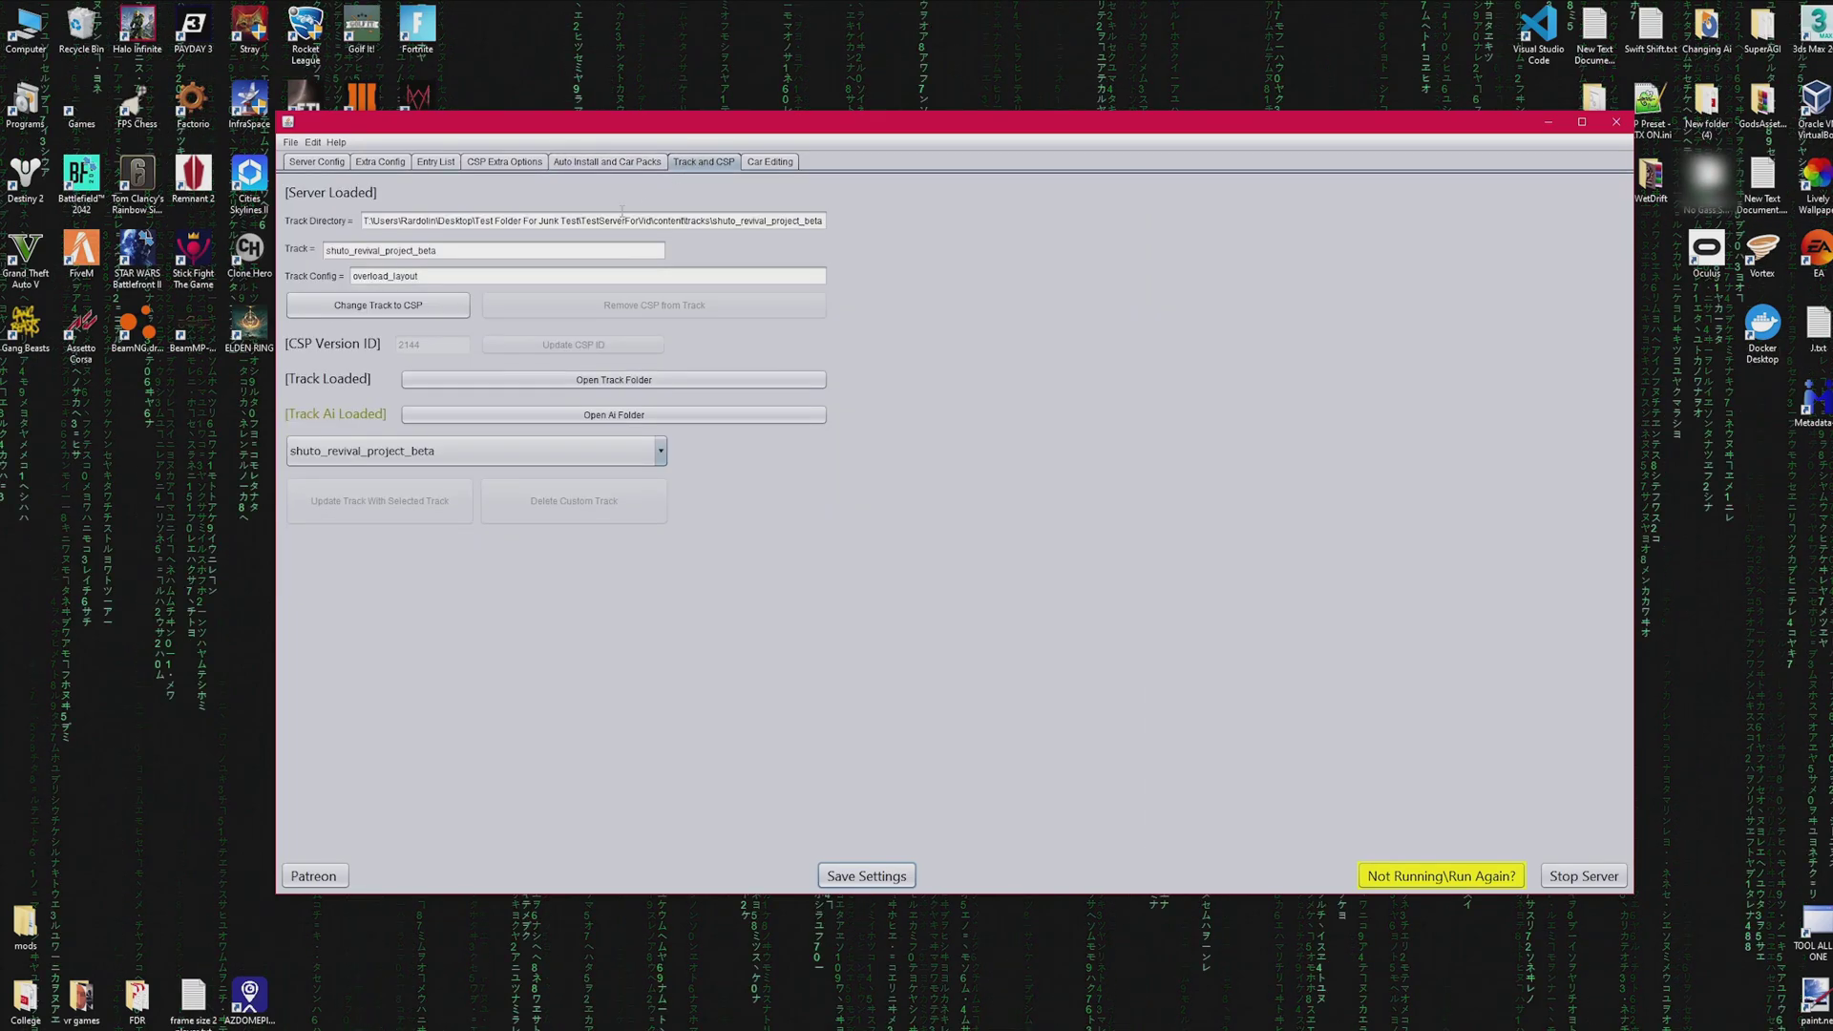
Convert shuto_revival_project_beta to CSP with version ID 2144 and open its AI folder.
{"action": "left_click", "coordinate": [392, 307]}
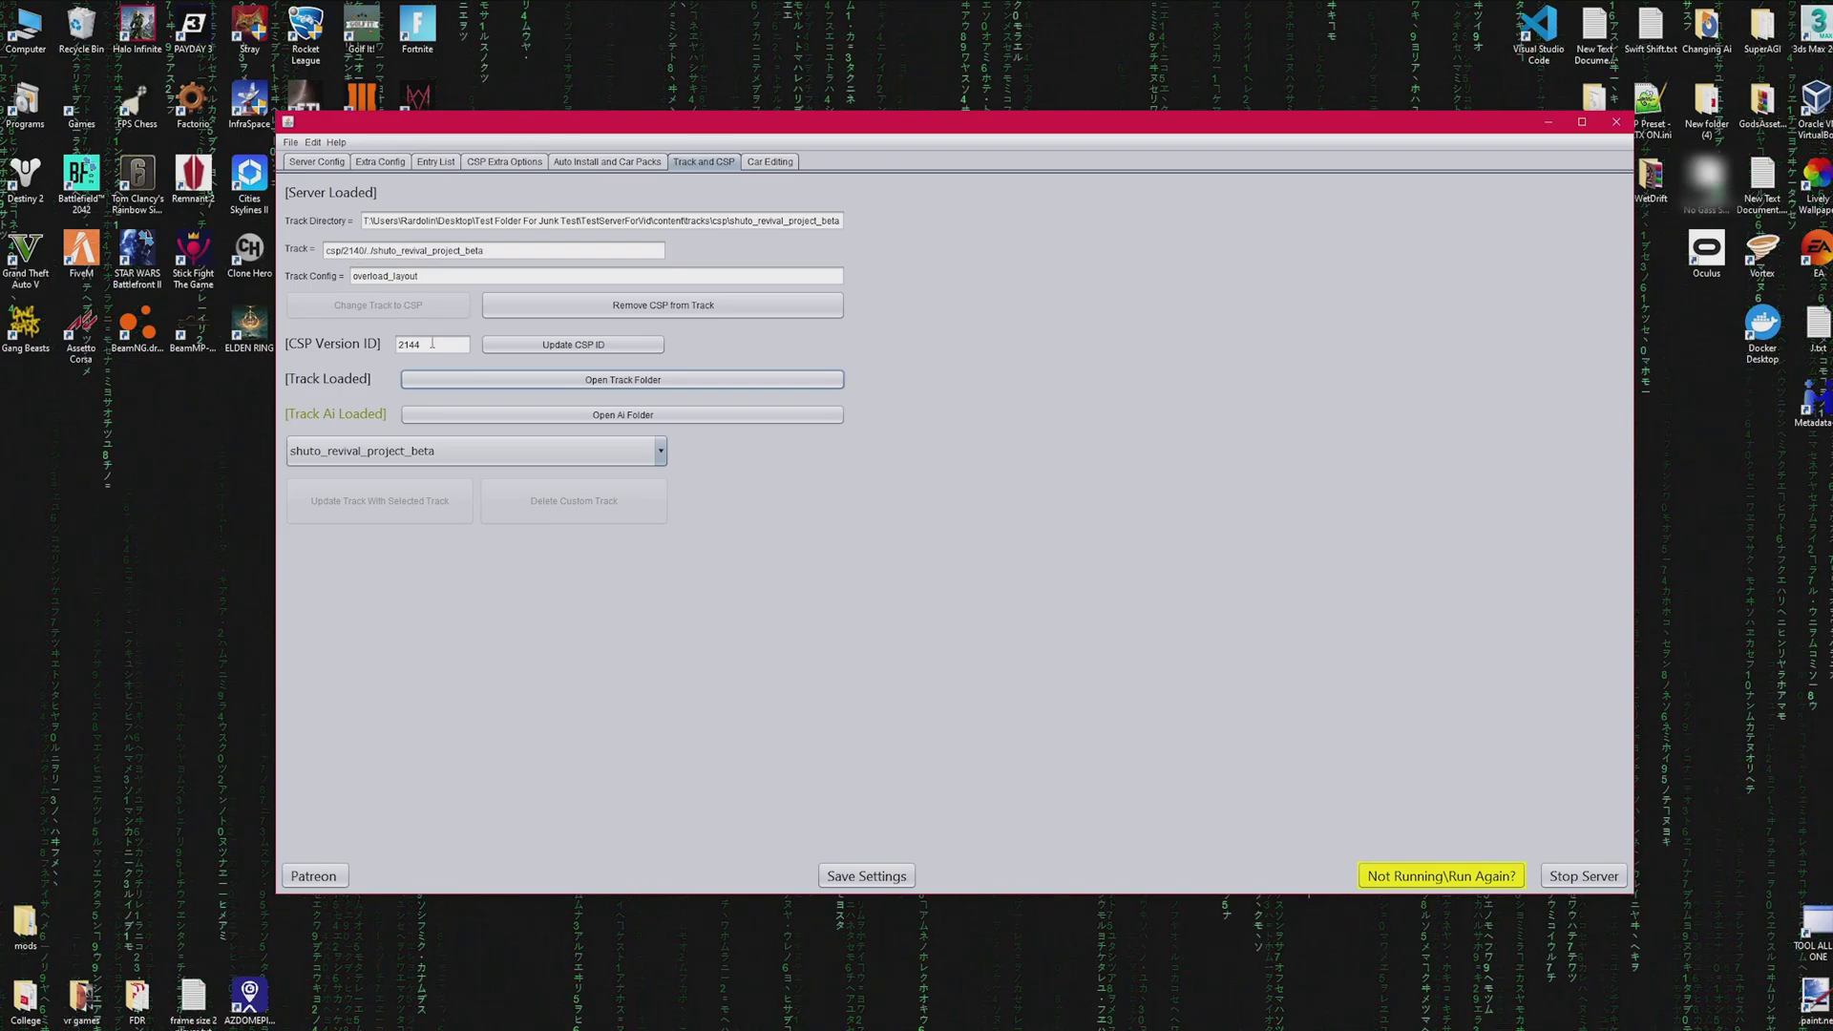
{"action": "left_click", "coordinate": [573, 345]}
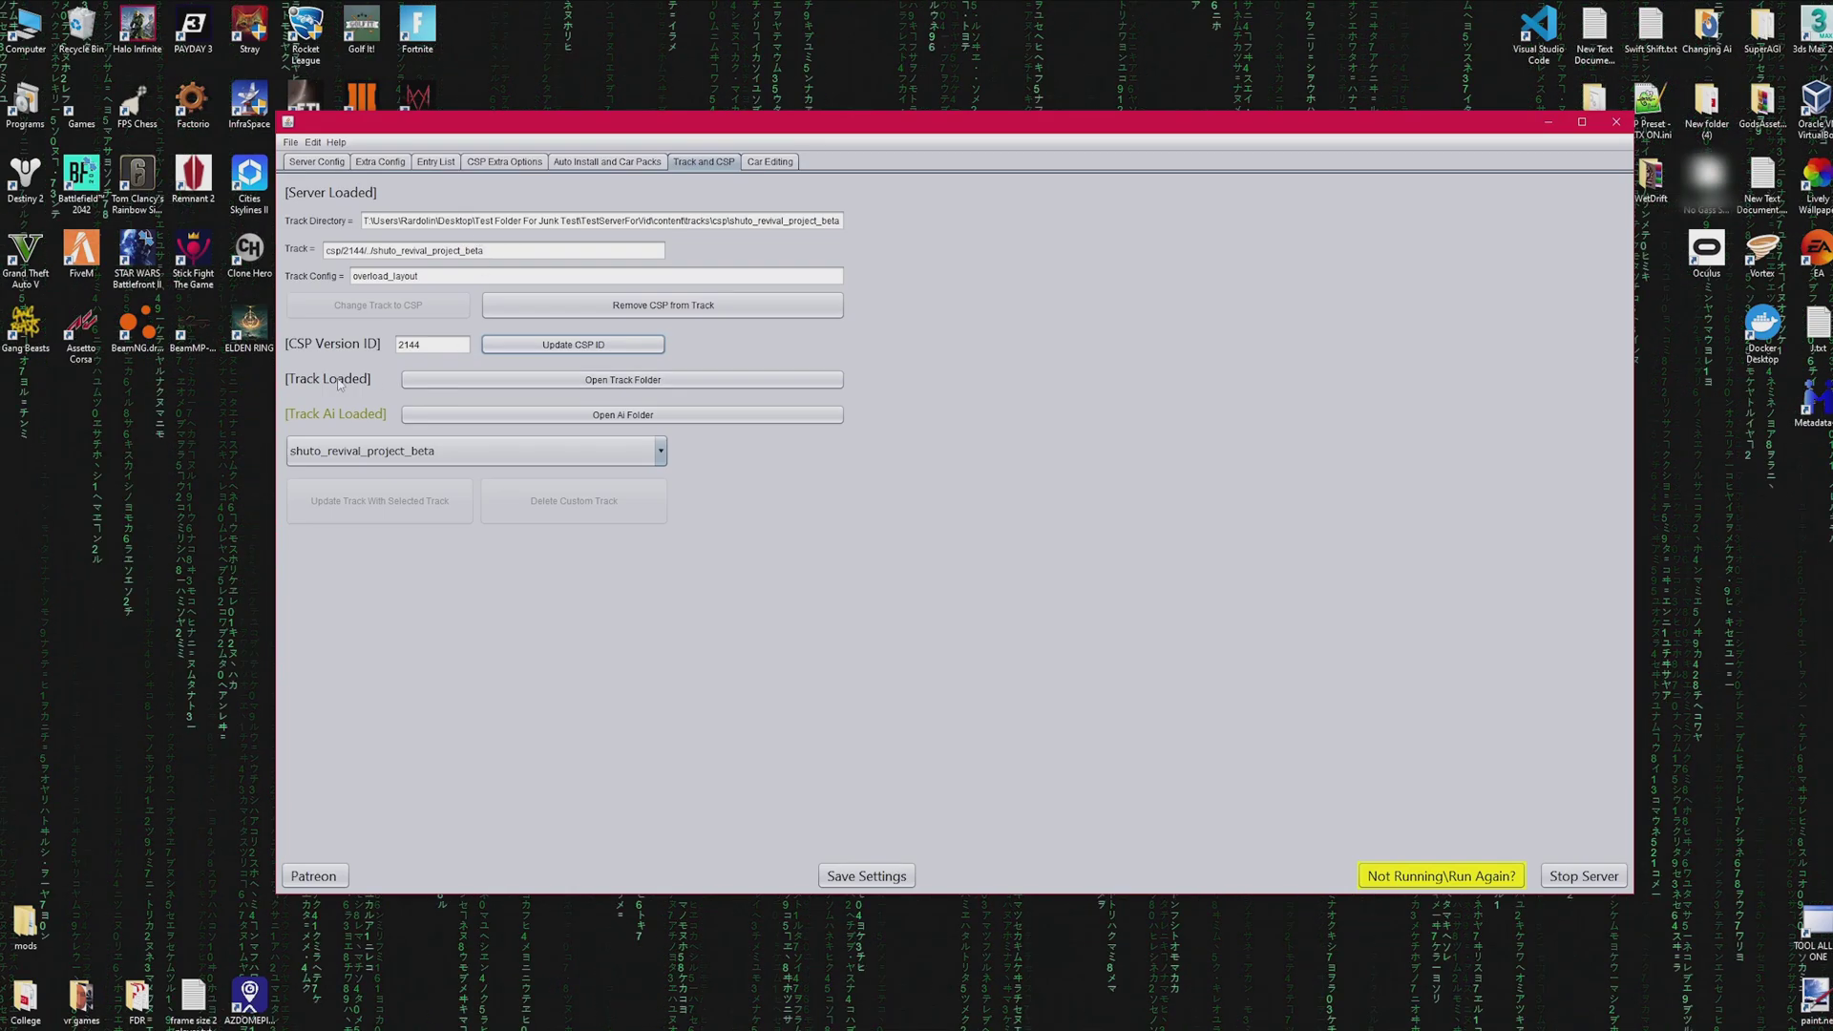
{"action": "left_click", "coordinate": [411, 417]}
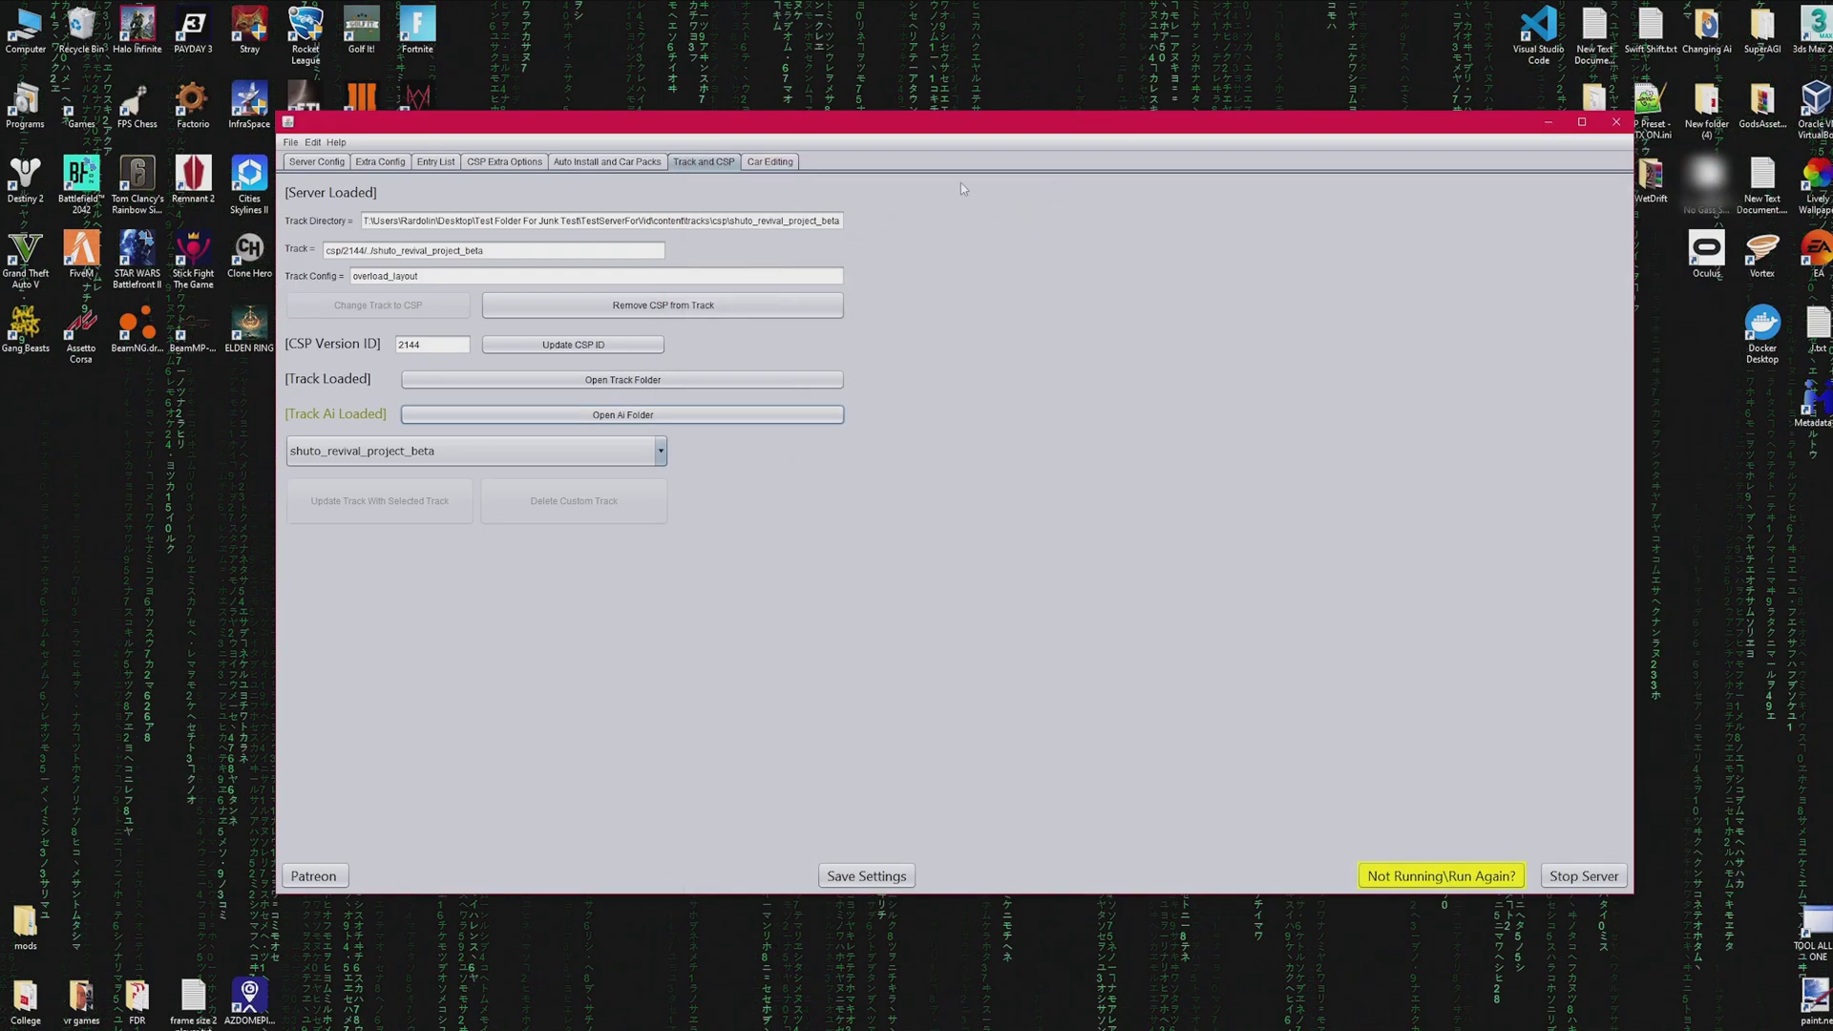
Reset the AutoInstall file to its template on the Auto Install and Car Packs page.
{"action": "left_click", "coordinate": [639, 168]}
{"action": "left_click", "coordinate": [639, 168]}
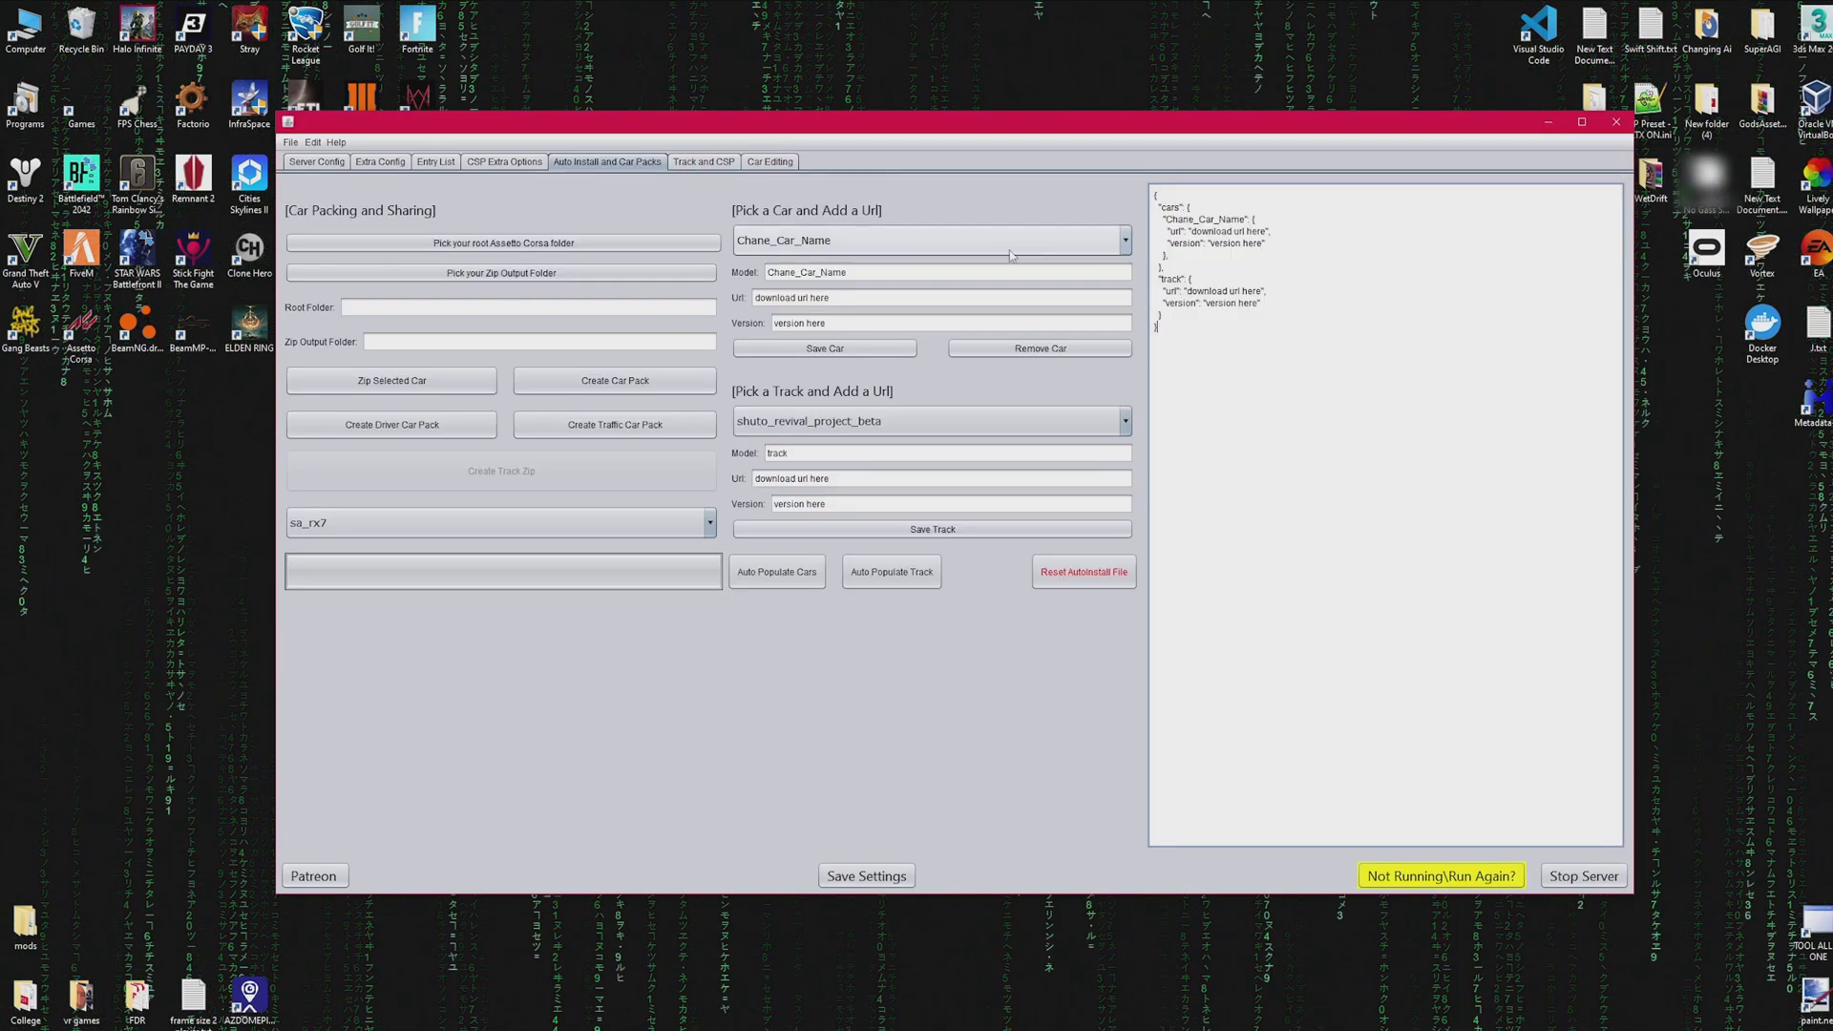
{"action": "left_click", "coordinate": [1083, 577]}
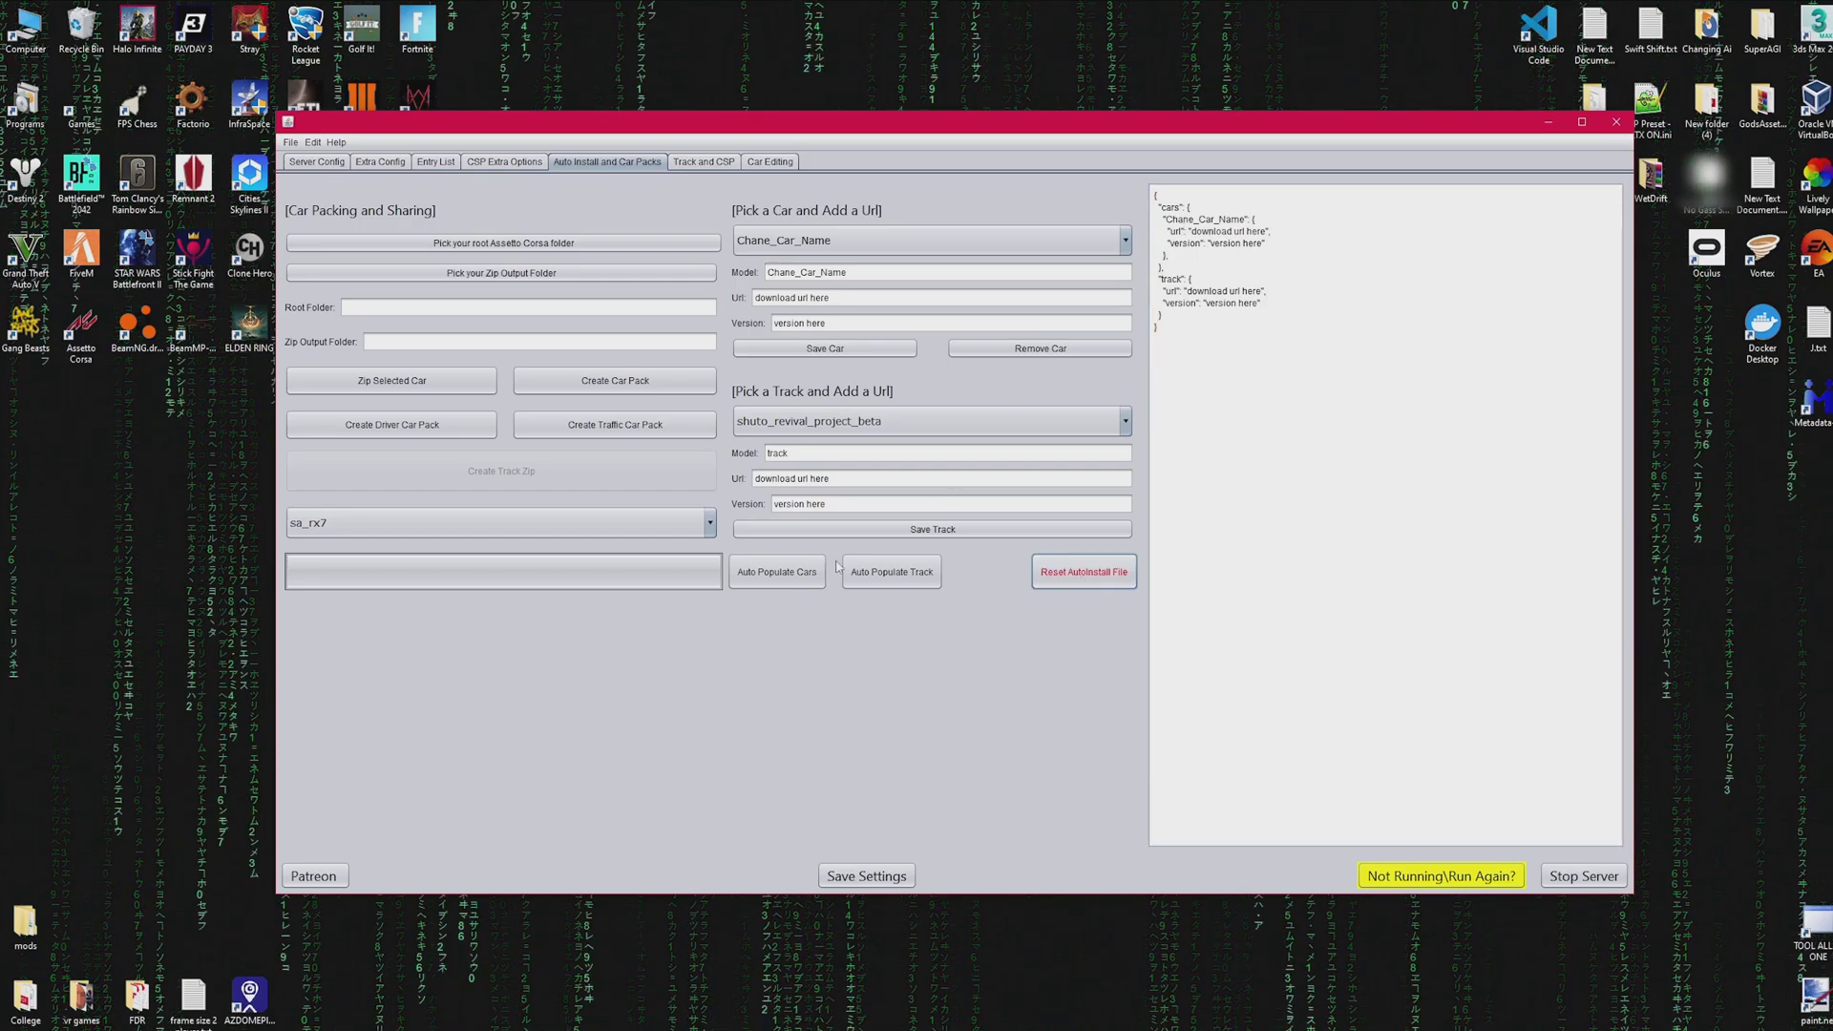
Auto-populate all server cars and the shuto_revival_project_beta track, then review the car list.
{"action": "left_click", "coordinate": [798, 578]}
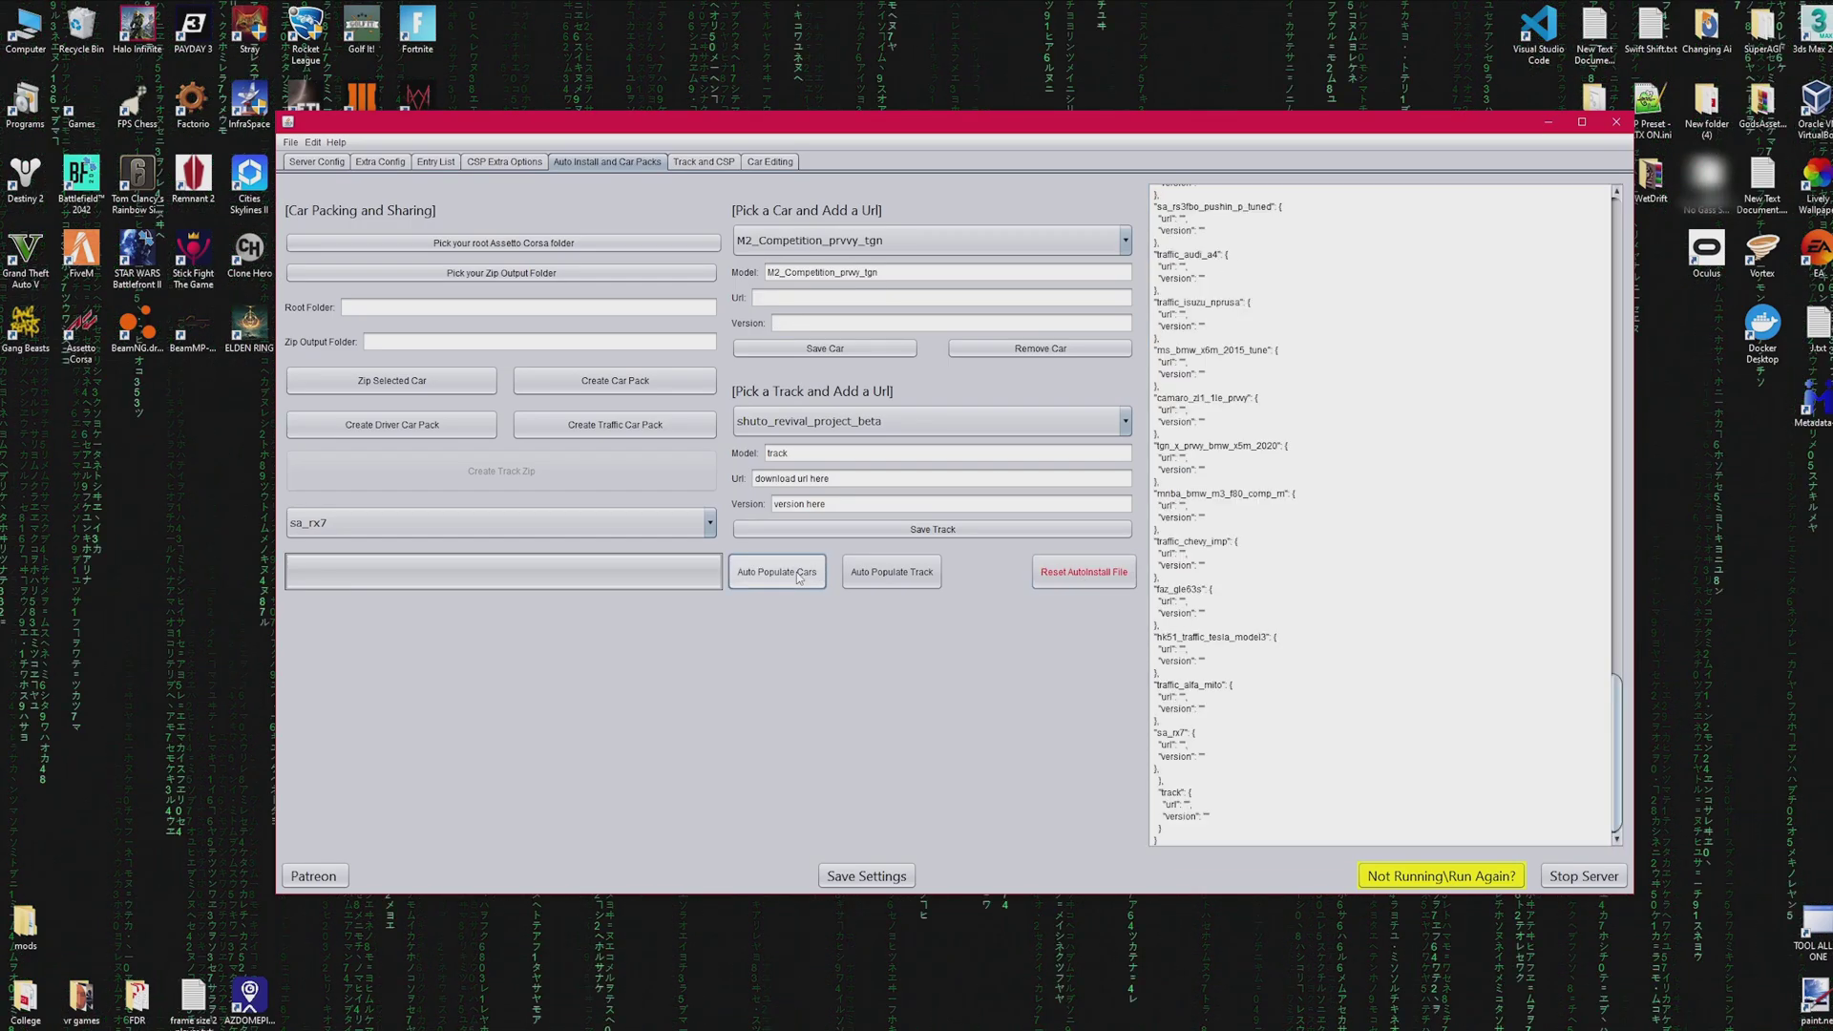
{"action": "left_click", "coordinate": [895, 578]}
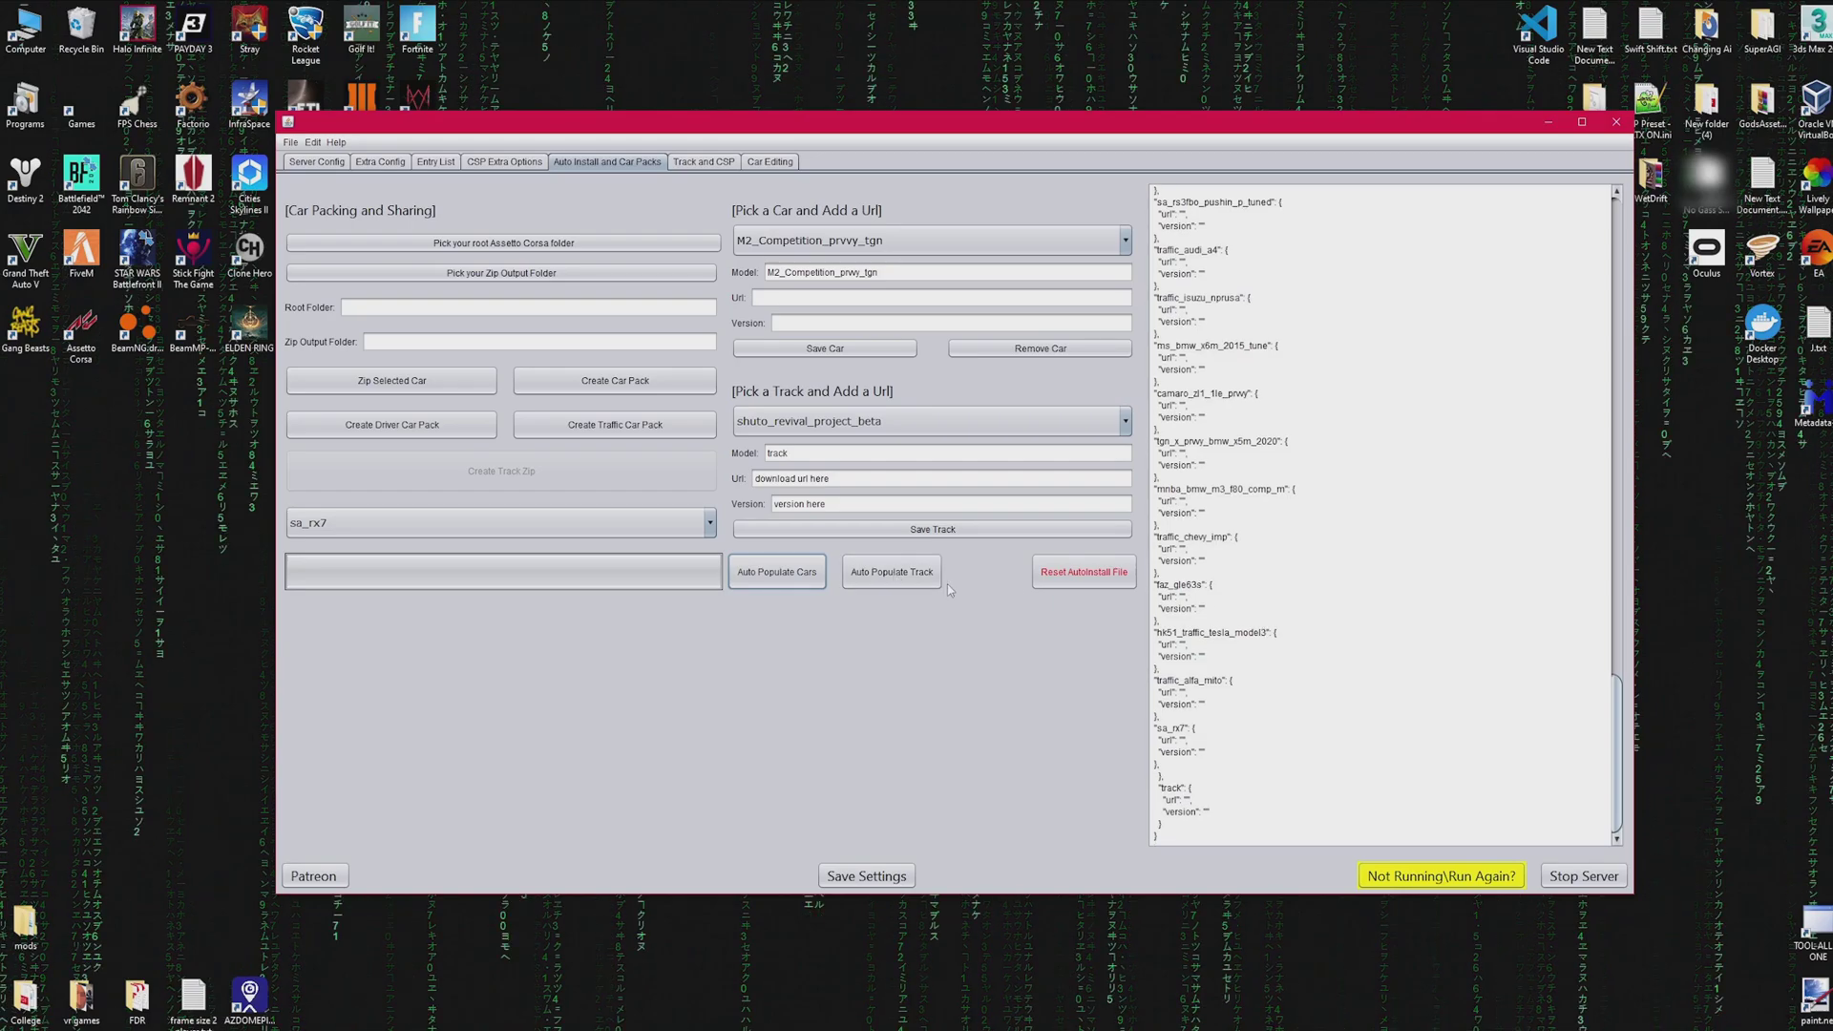
{"action": "scroll", "coordinate": [1344, 513], "scroll_direction": "up", "scroll_amount": 9}
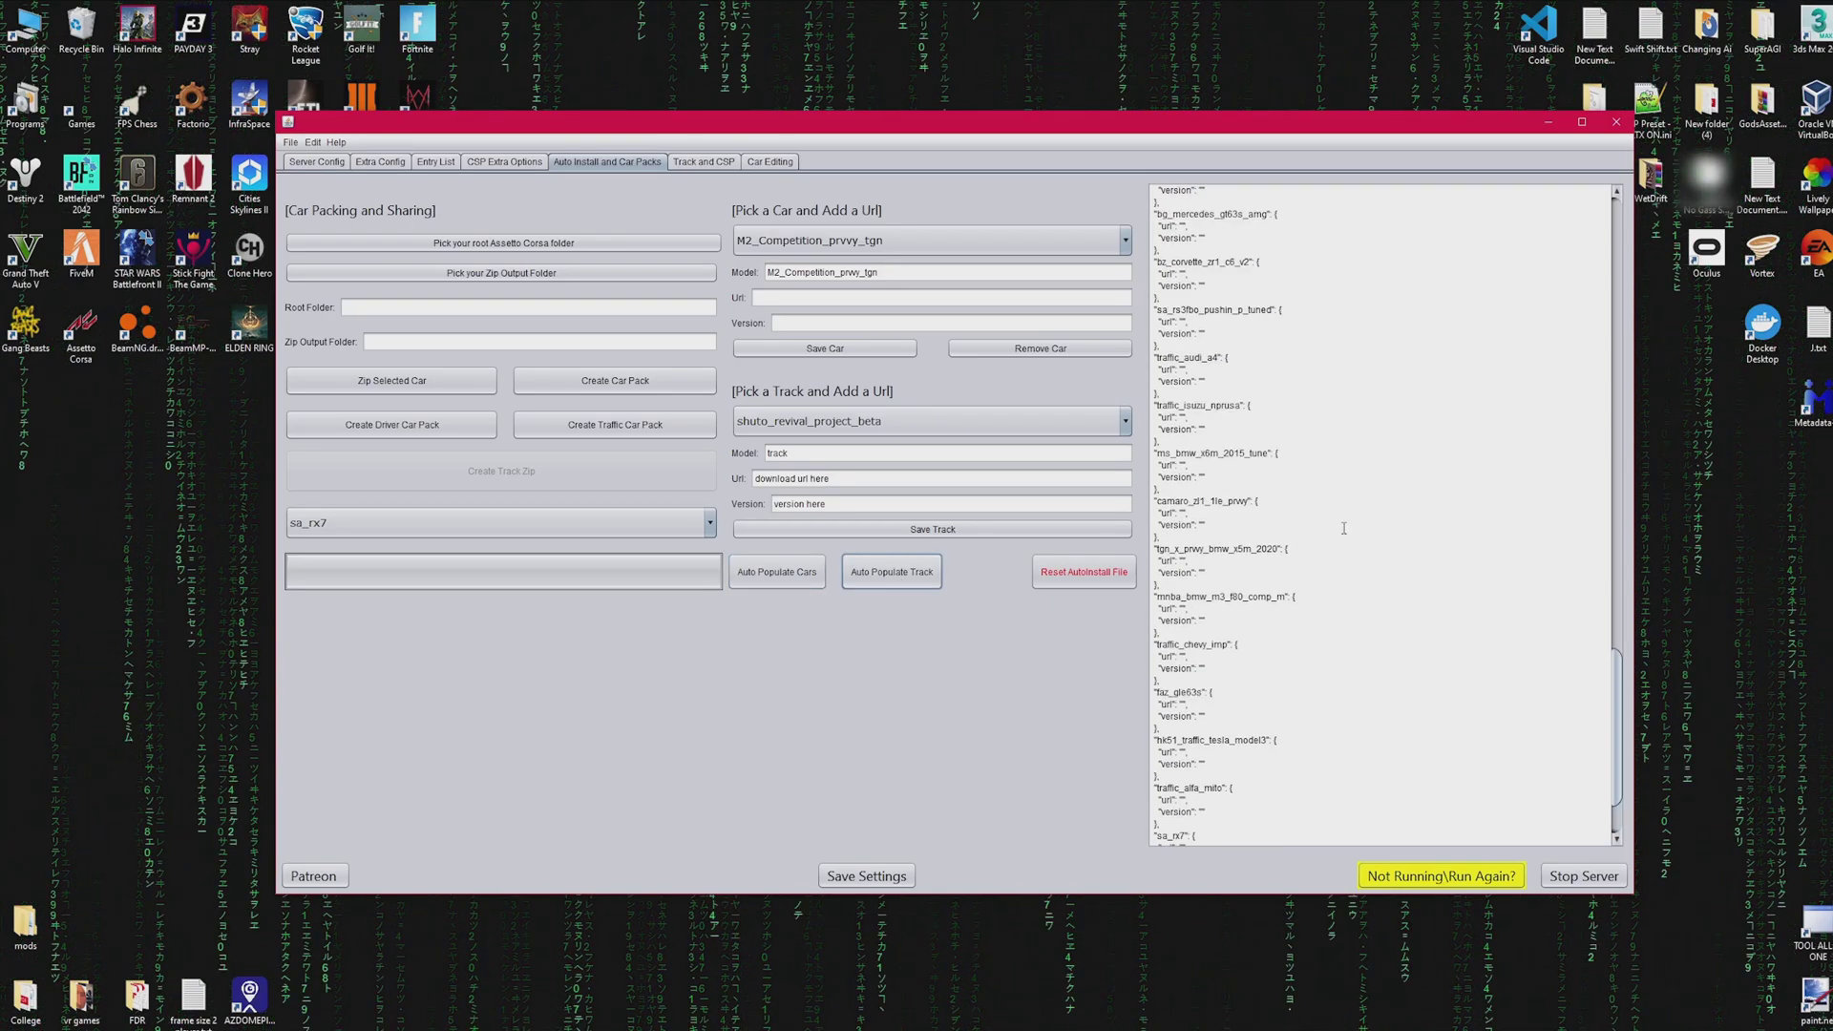
{"action": "scroll", "coordinate": [1345, 514], "scroll_direction": "up", "scroll_amount": 10}
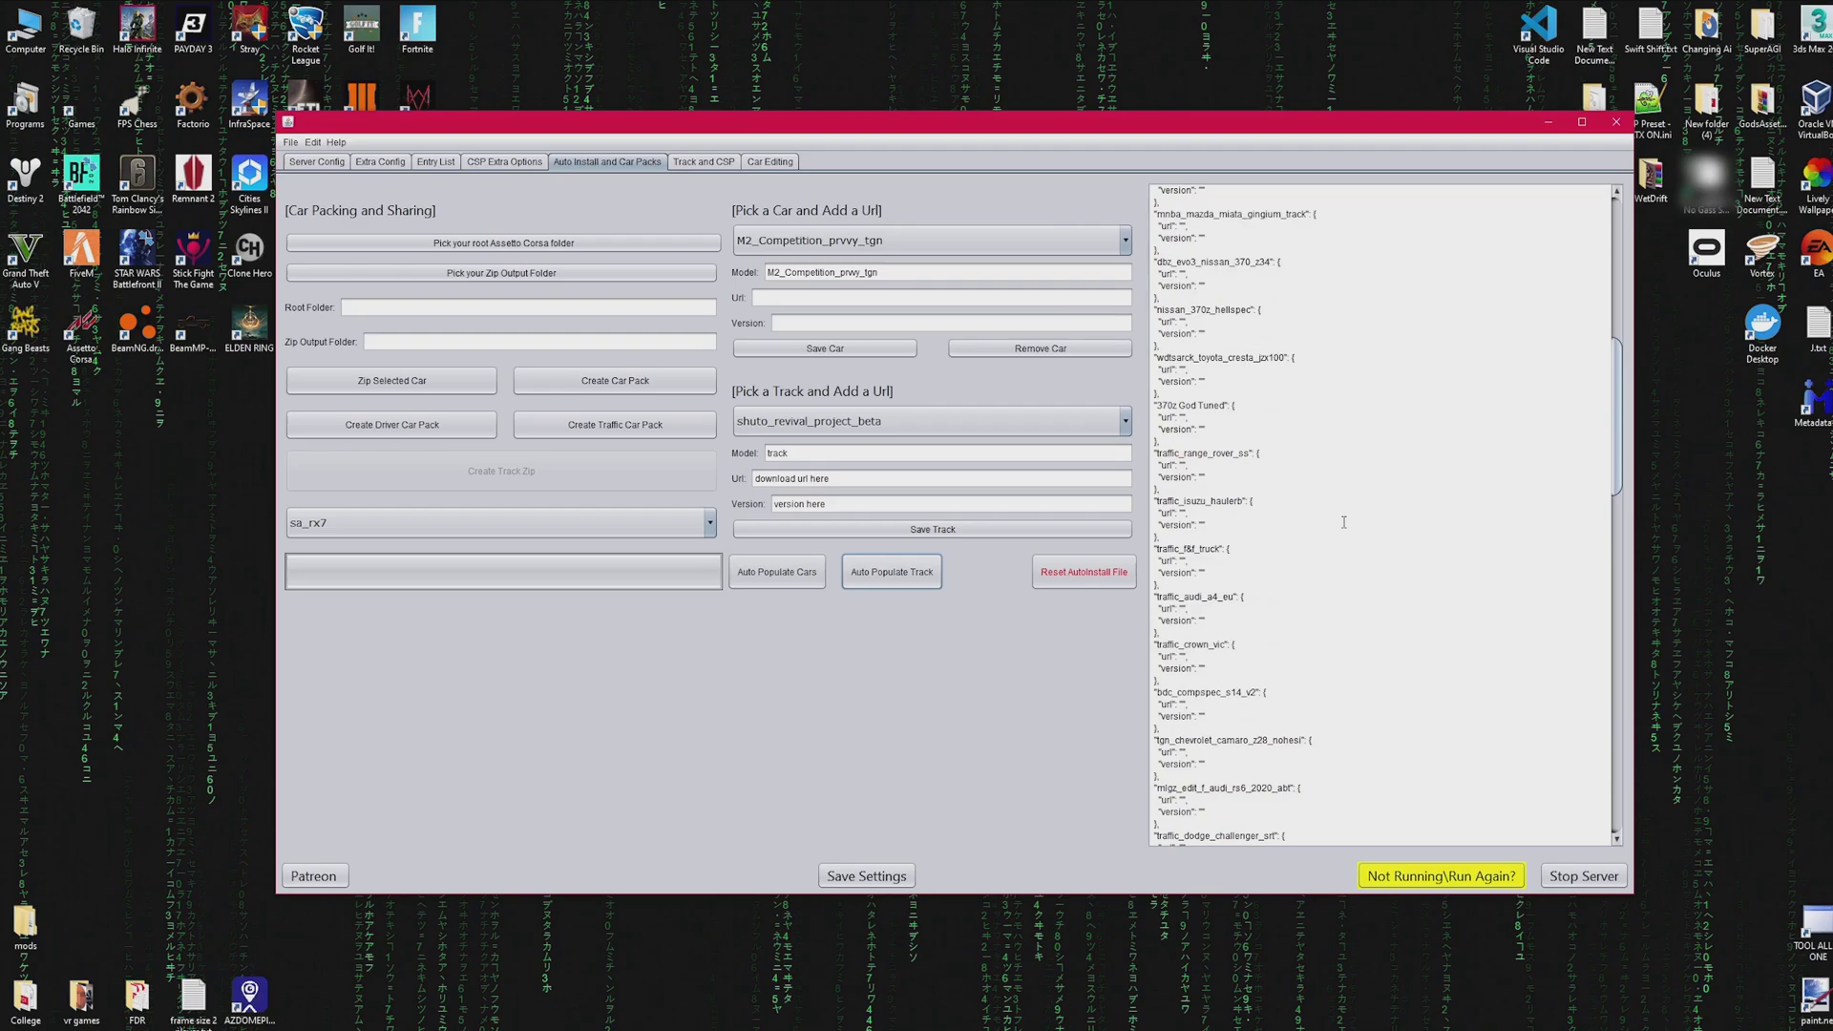
{"action": "left_click", "coordinate": [849, 243]}
Give sa_rx7 the download URL 'mega or google drive' and save it to the auto-install file.
{"action": "scroll", "coordinate": [835, 362], "scroll_direction": "down", "scroll_amount": 10}
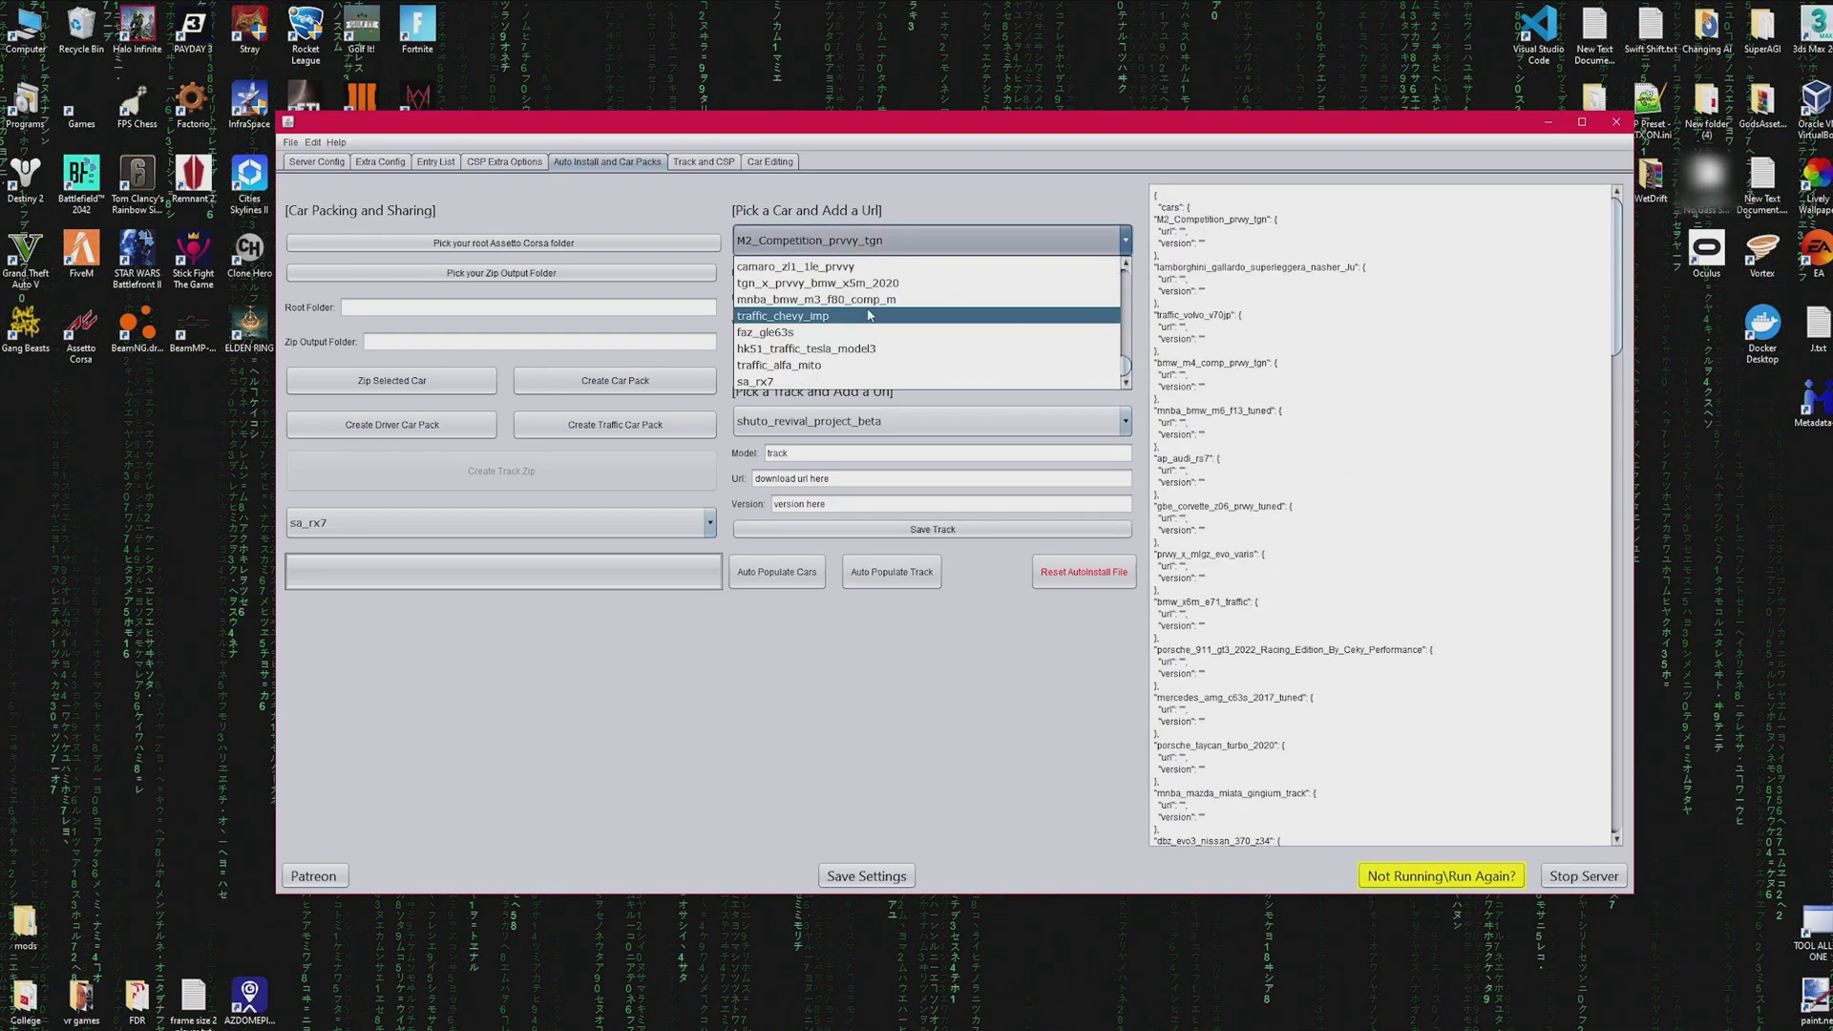
{"action": "left_click", "coordinate": [834, 382]}
{"action": "left_click", "coordinate": [801, 297]}
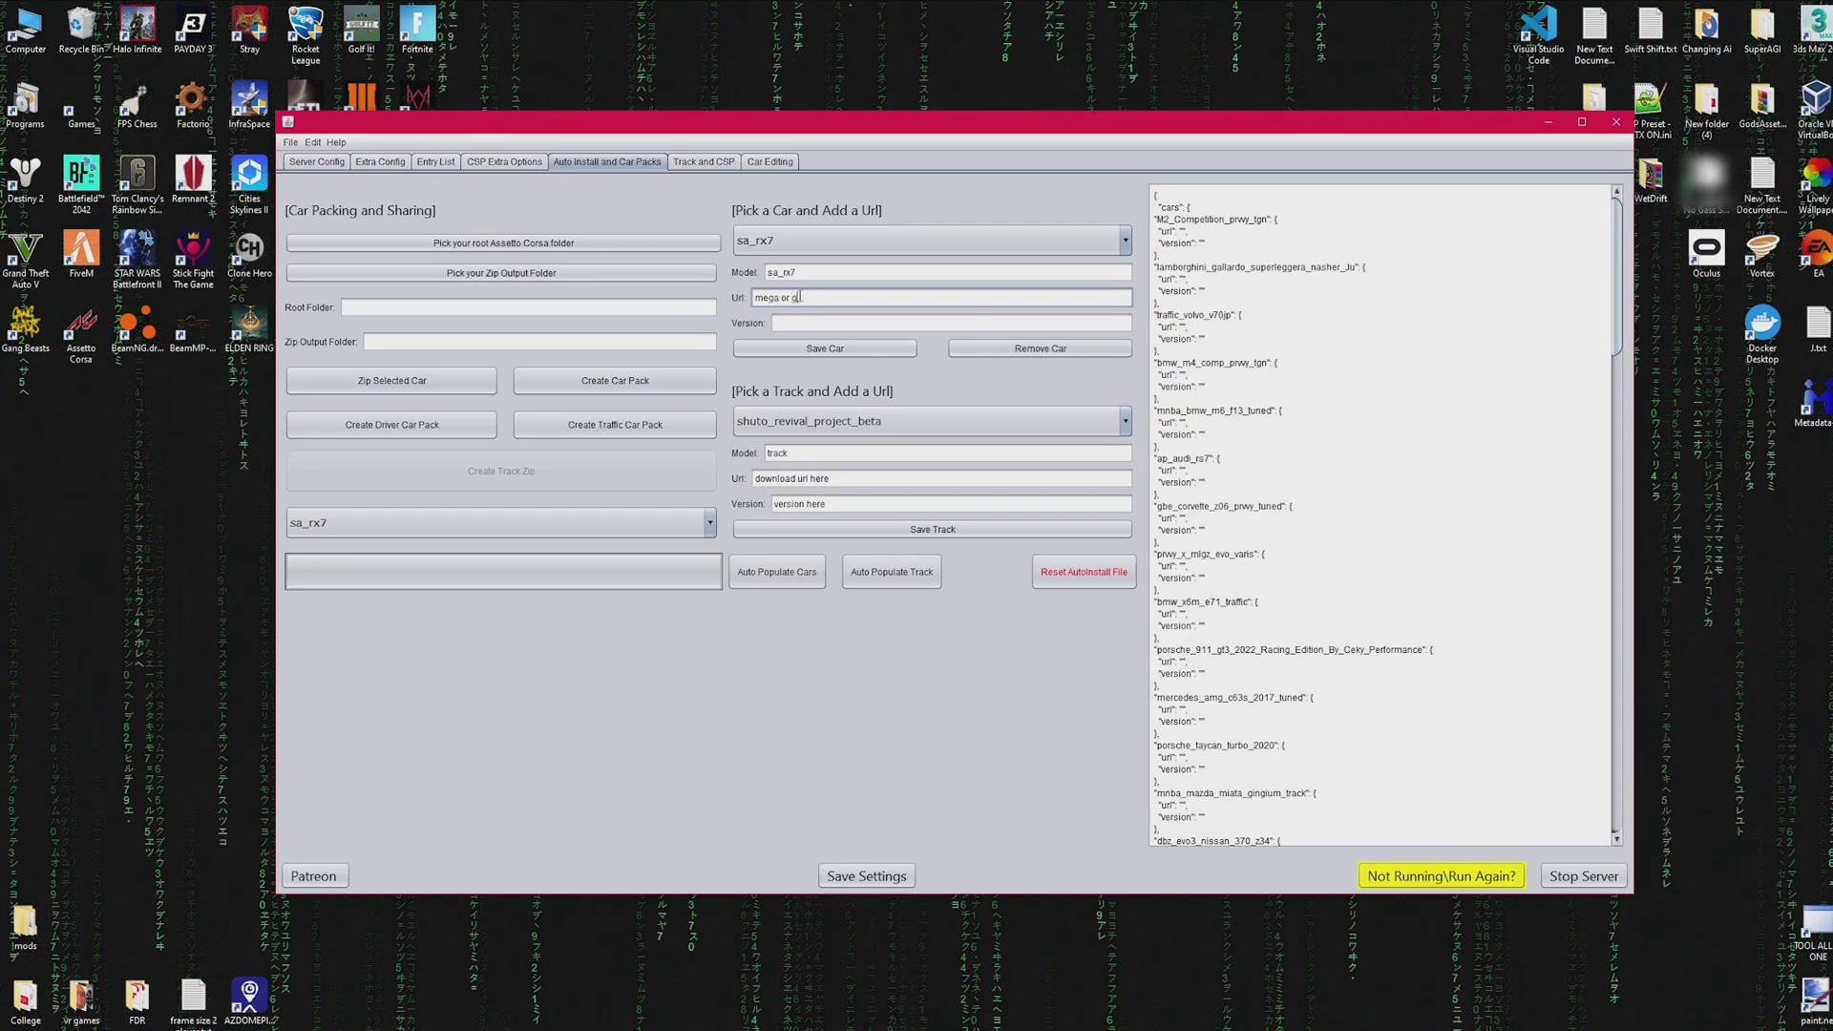
{"action": "type", "text": "mega or google dri"}
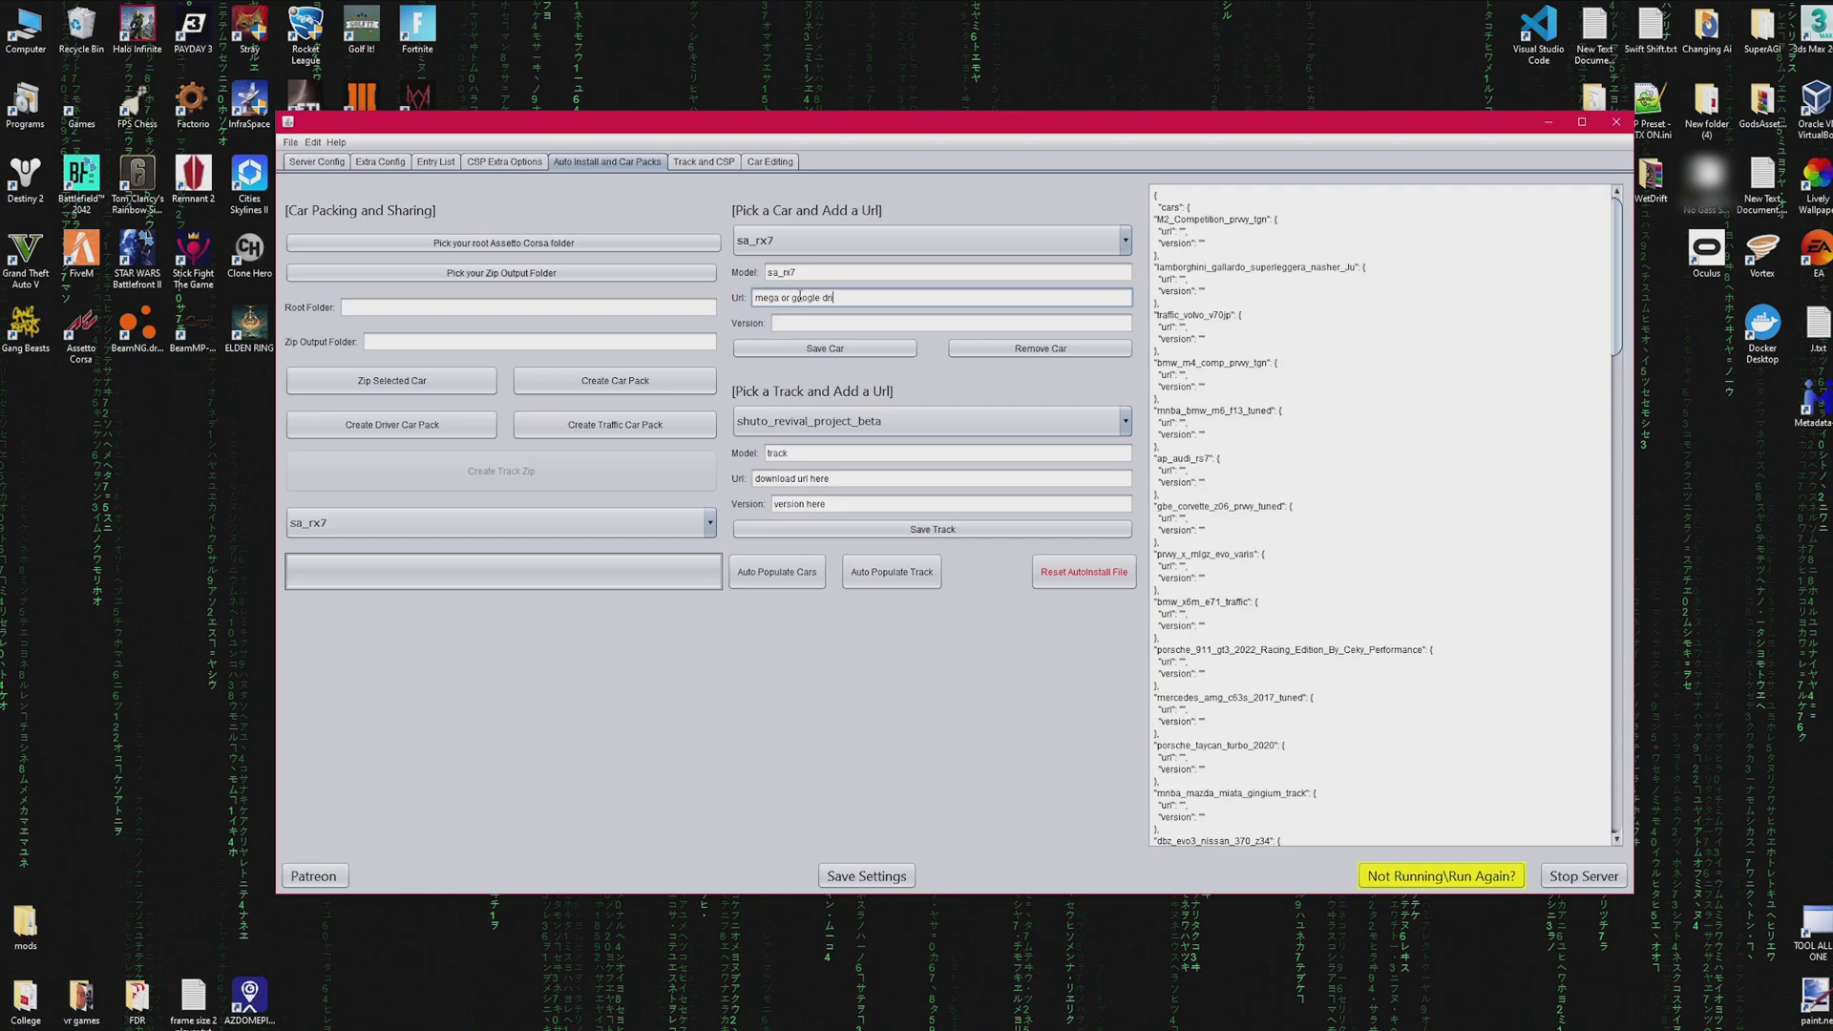
{"action": "type", "text": "ve url"}
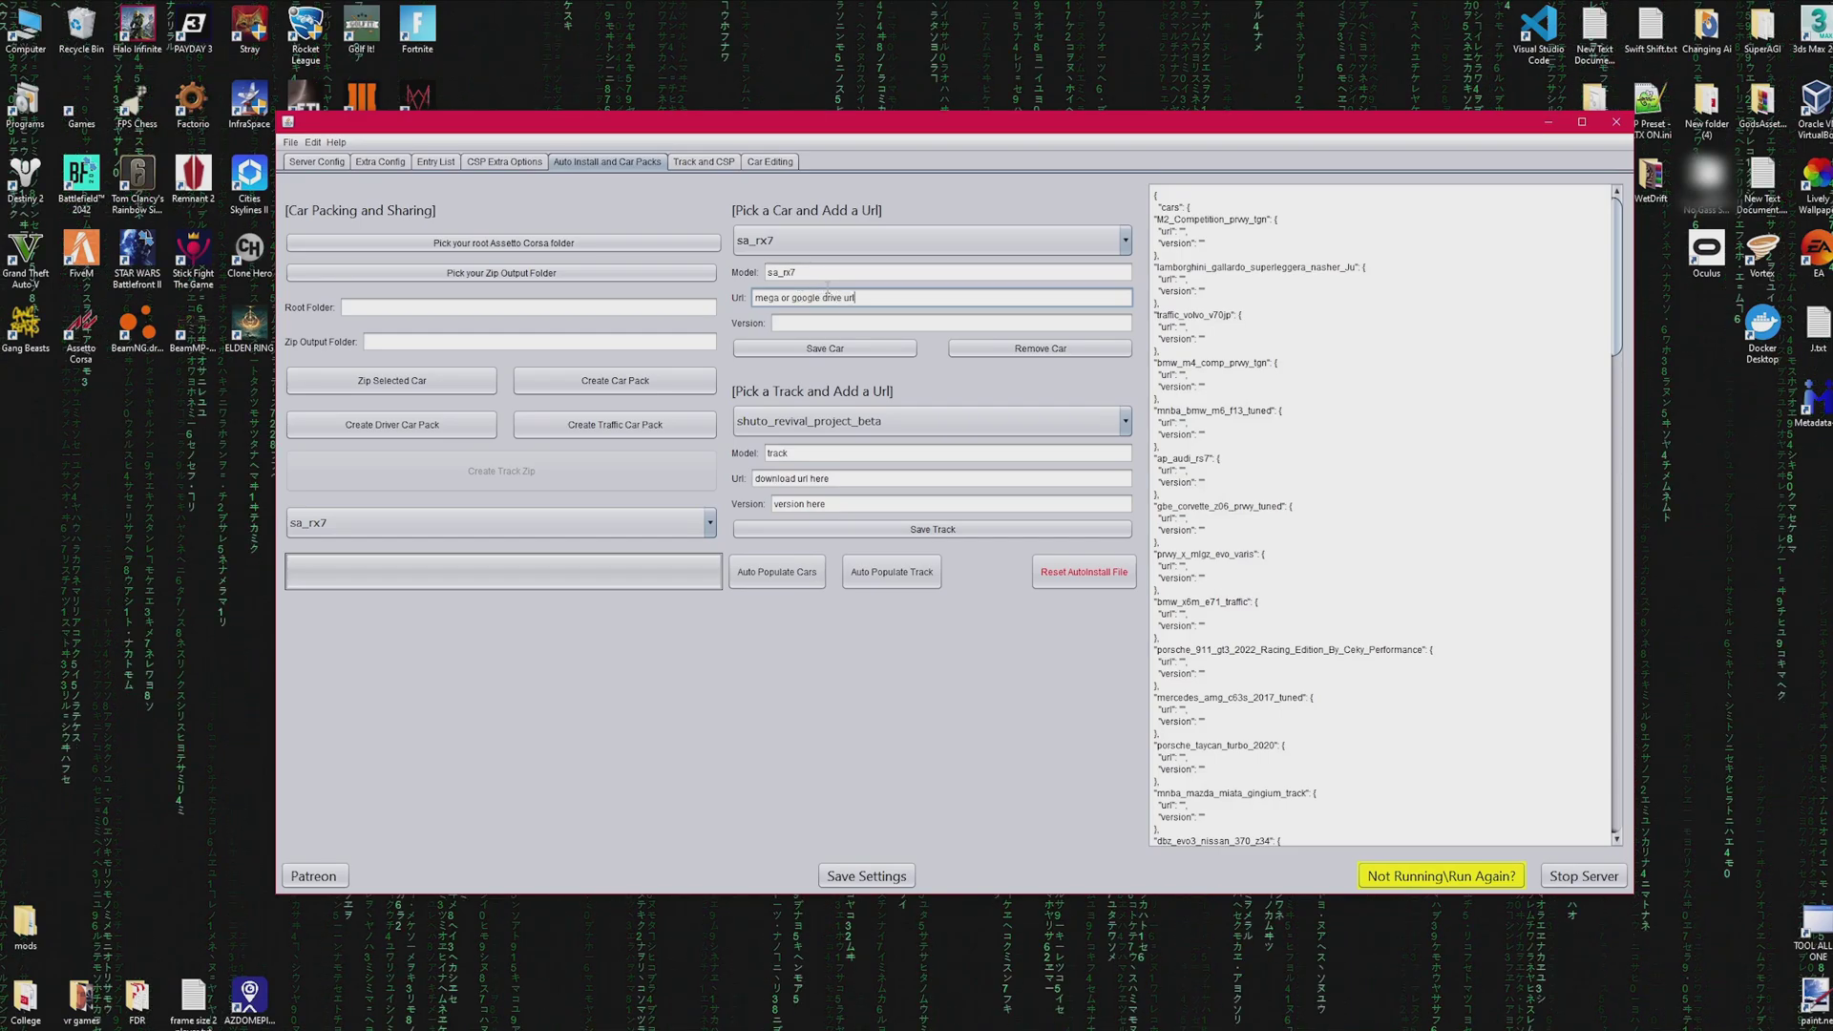
{"action": "left_click", "coordinate": [825, 348]}
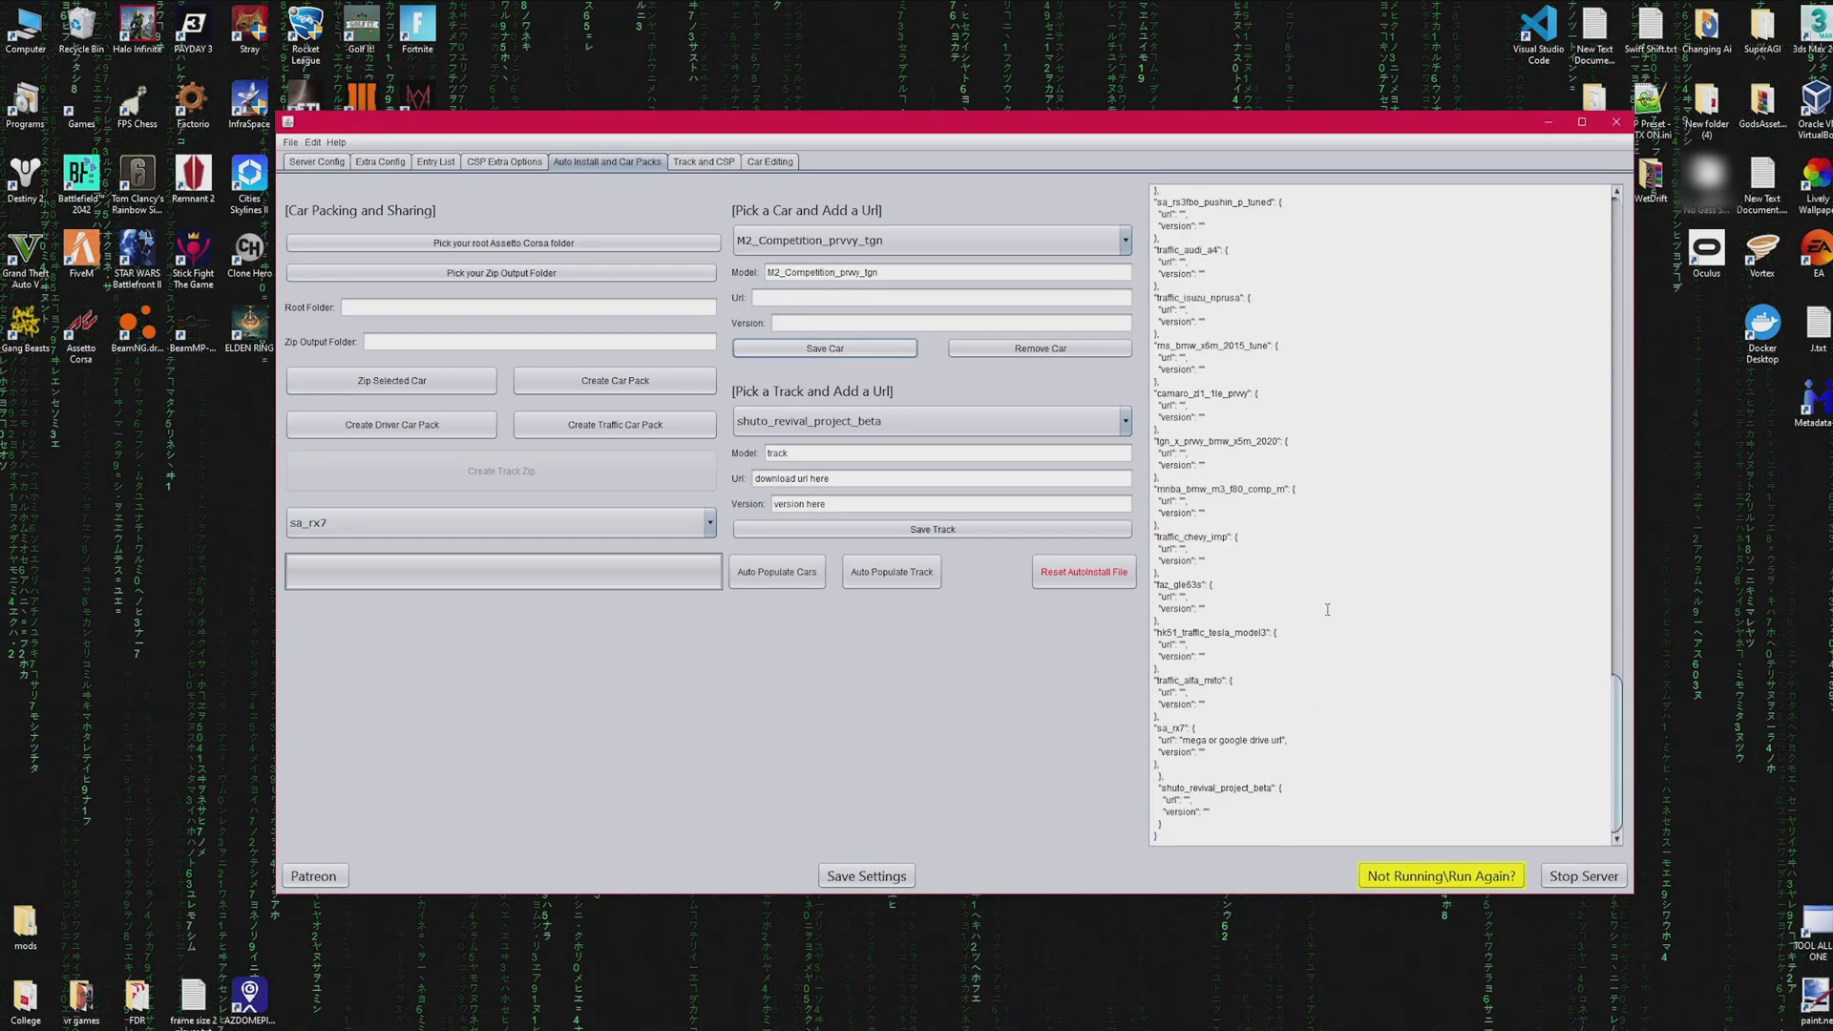
{"action": "left_click_drag", "start_coordinate": [1183, 735], "coordinate": [1289, 754]}
{"action": "left_click", "coordinate": [1158, 764]}
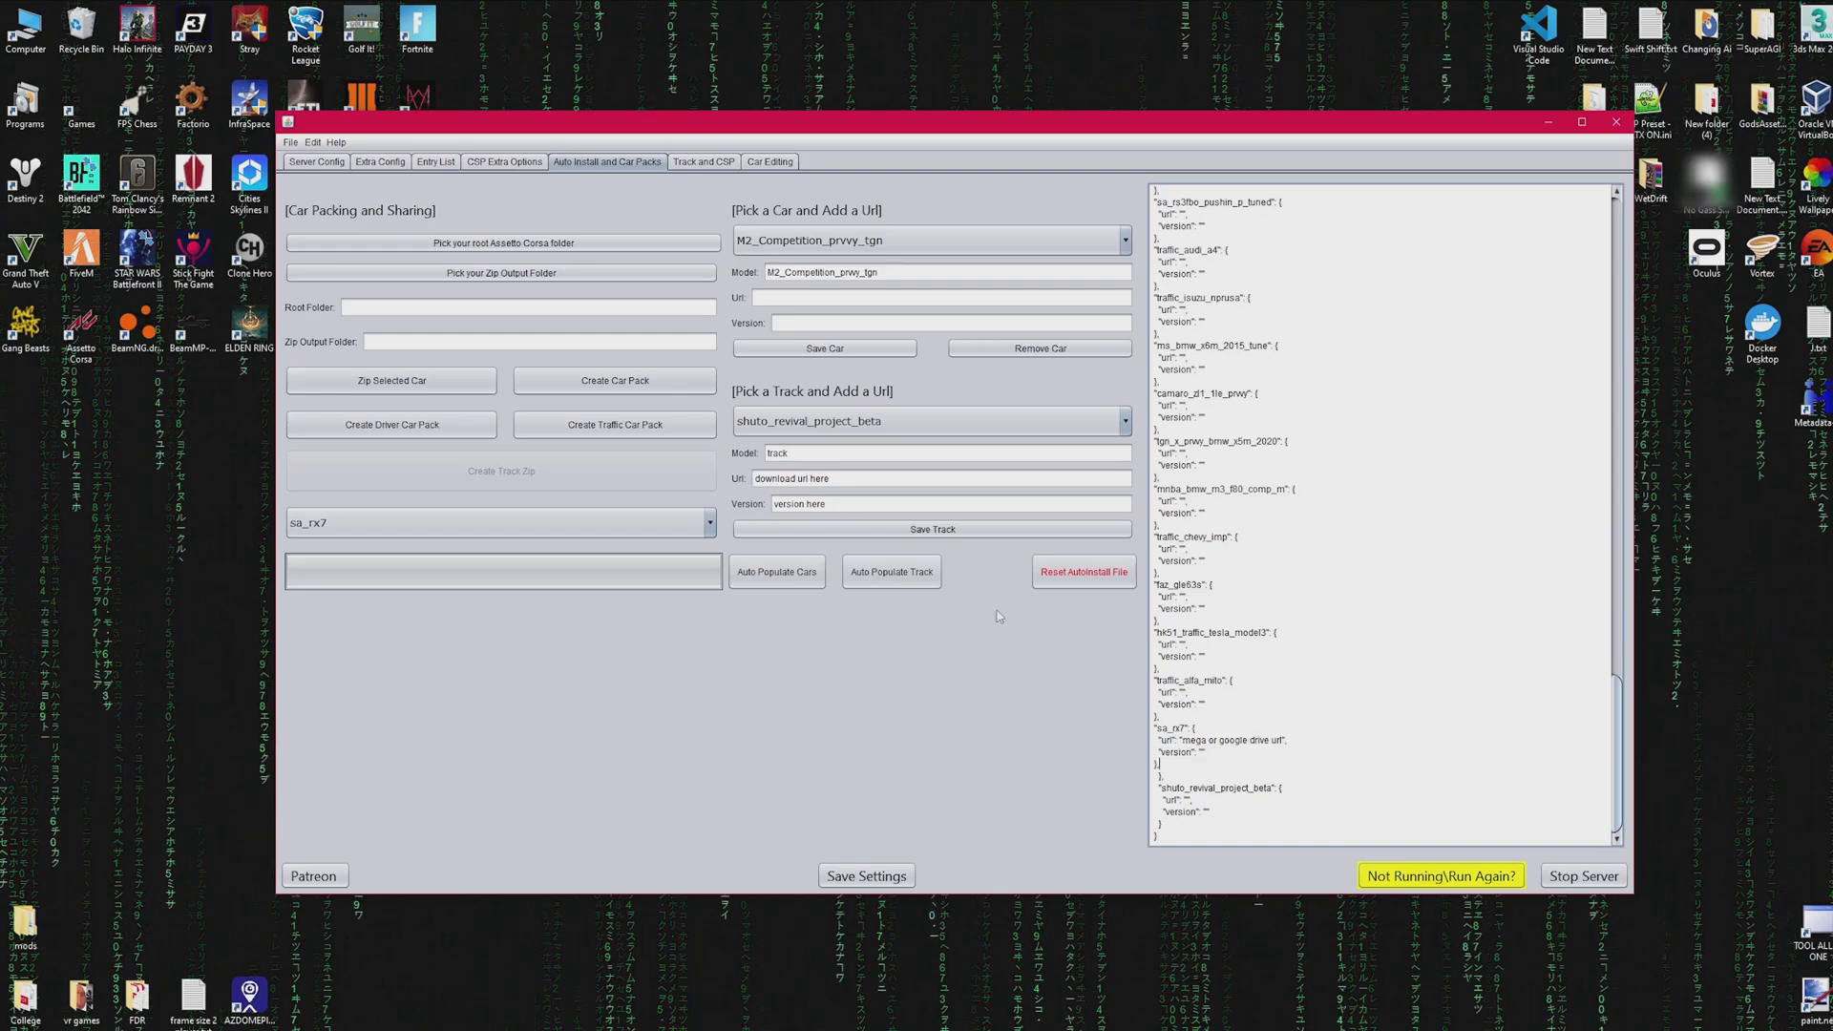
Save the shuto_revival_project_beta track entry with its URL and version.
{"action": "left_click", "coordinate": [817, 535]}
{"action": "left_click", "coordinate": [795, 421]}
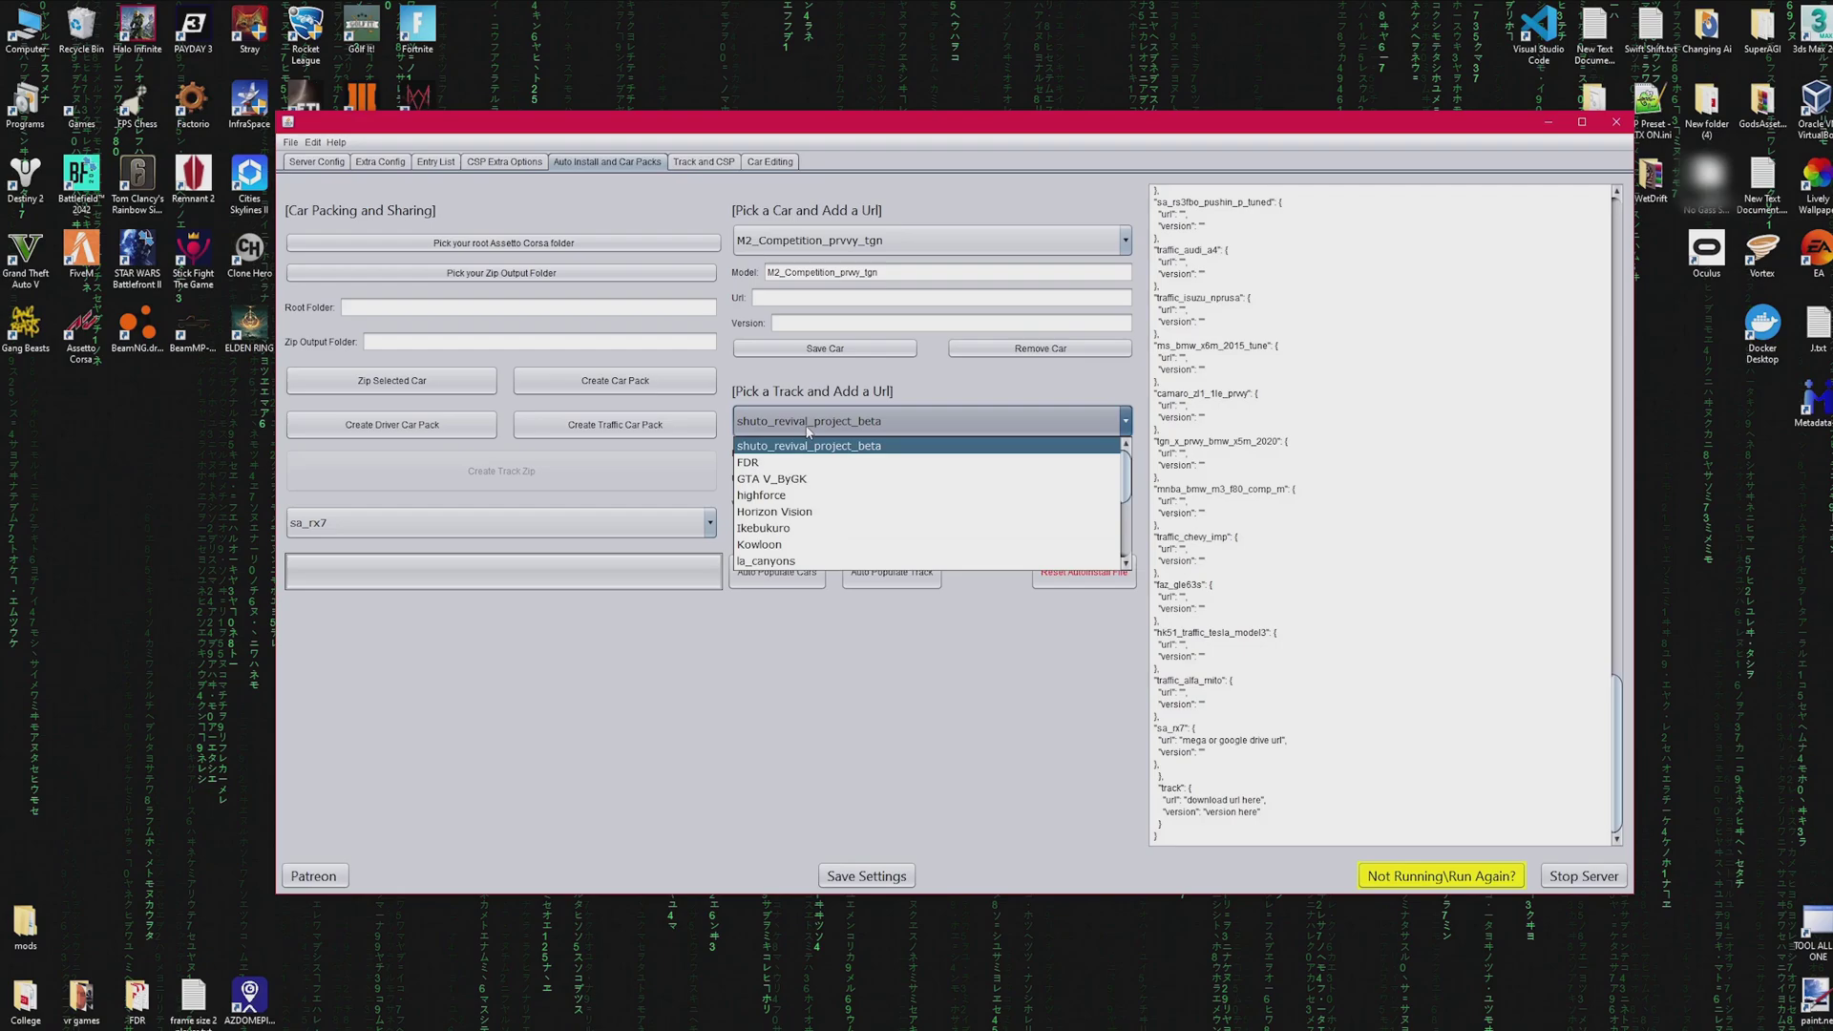
{"action": "left_click", "coordinate": [795, 438]}
{"action": "left_click", "coordinate": [795, 421]}
{"action": "left_click", "coordinate": [802, 437]}
{"action": "left_click", "coordinate": [812, 530]}
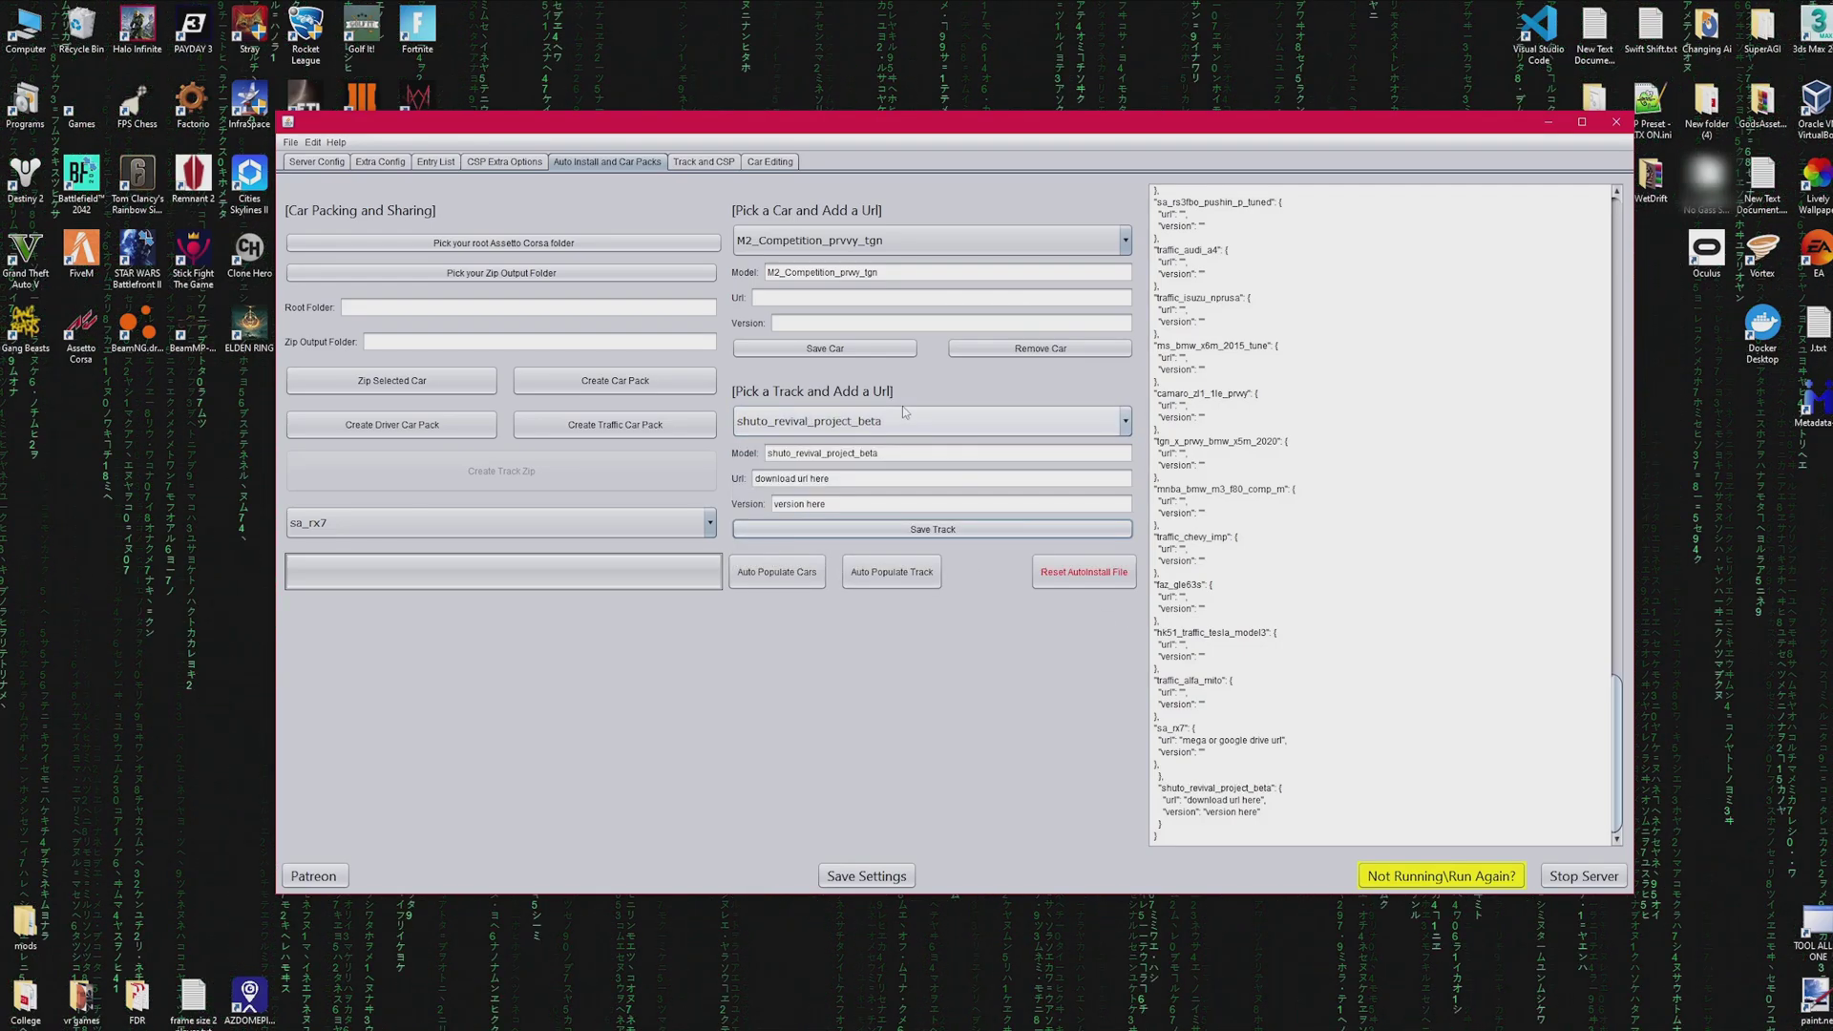
Set the root folder to C:\Storage Inetensive Games\steamapps\common\assettocorsa.
{"action": "left_click", "coordinate": [502, 246]}
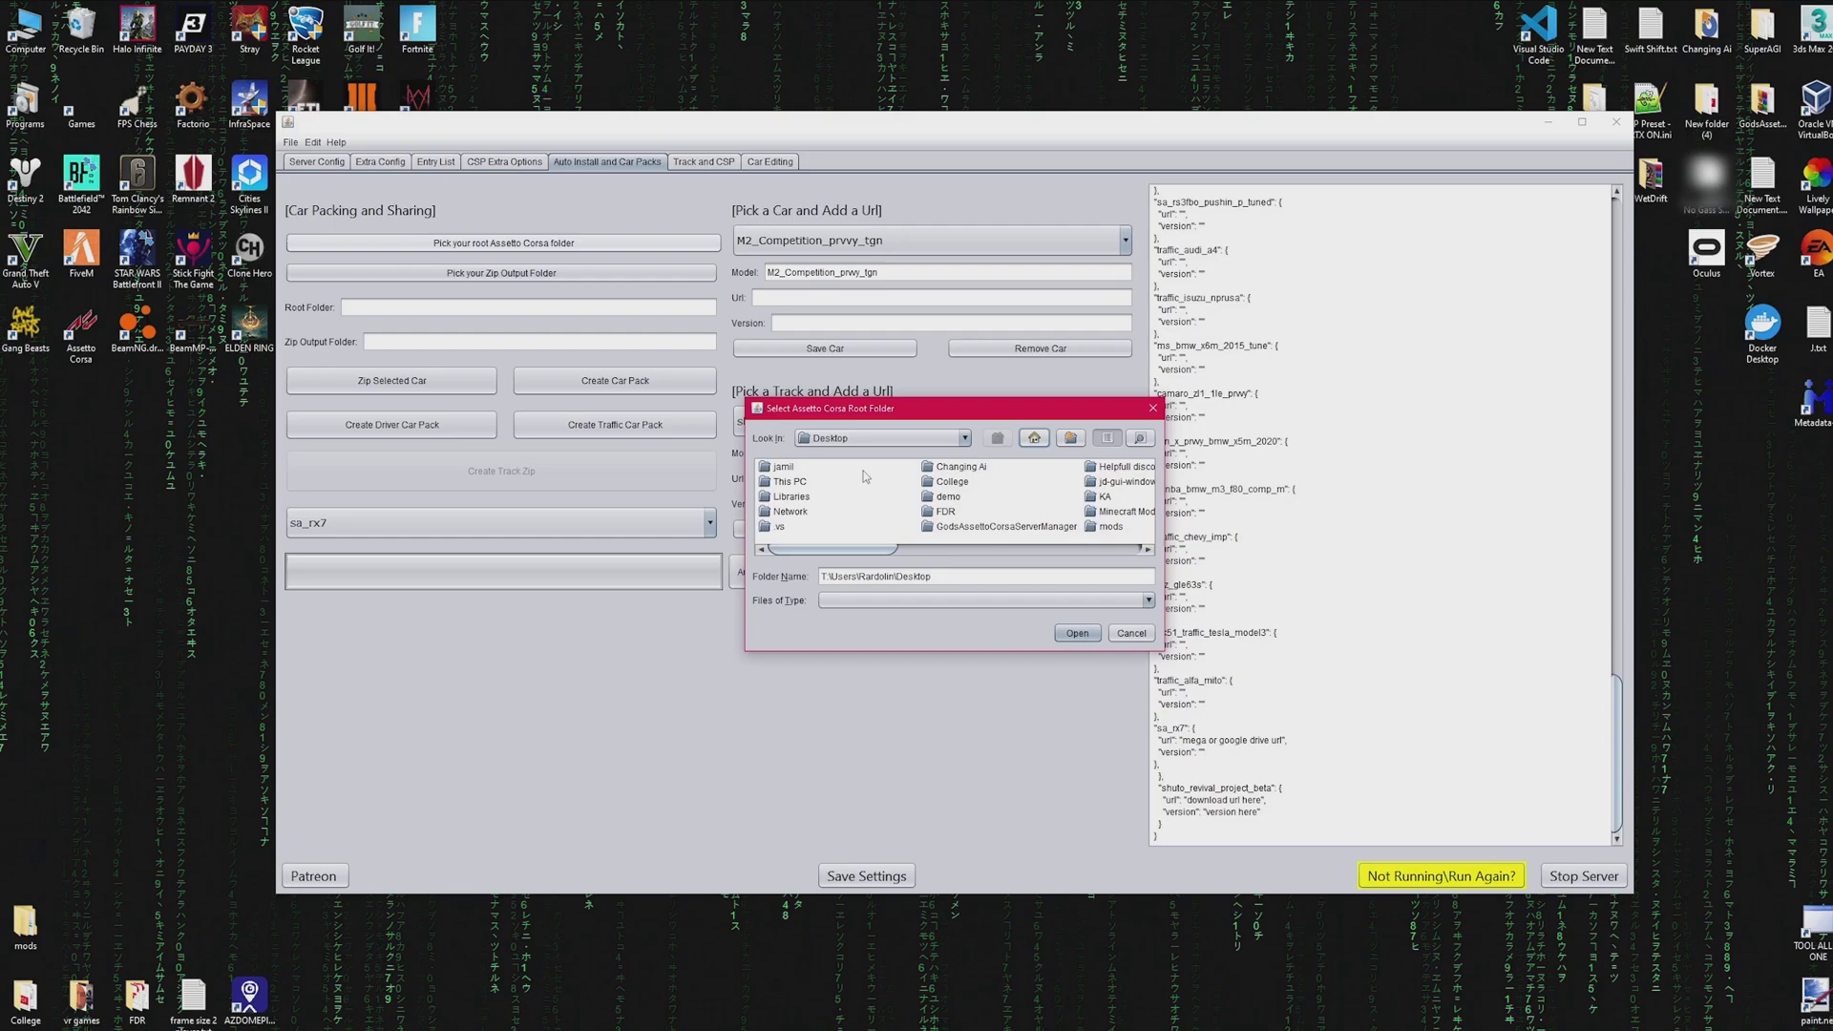
{"action": "scroll", "coordinate": [926, 494], "scroll_direction": "down", "scroll_amount": 5}
{"action": "left_click", "coordinate": [883, 438]}
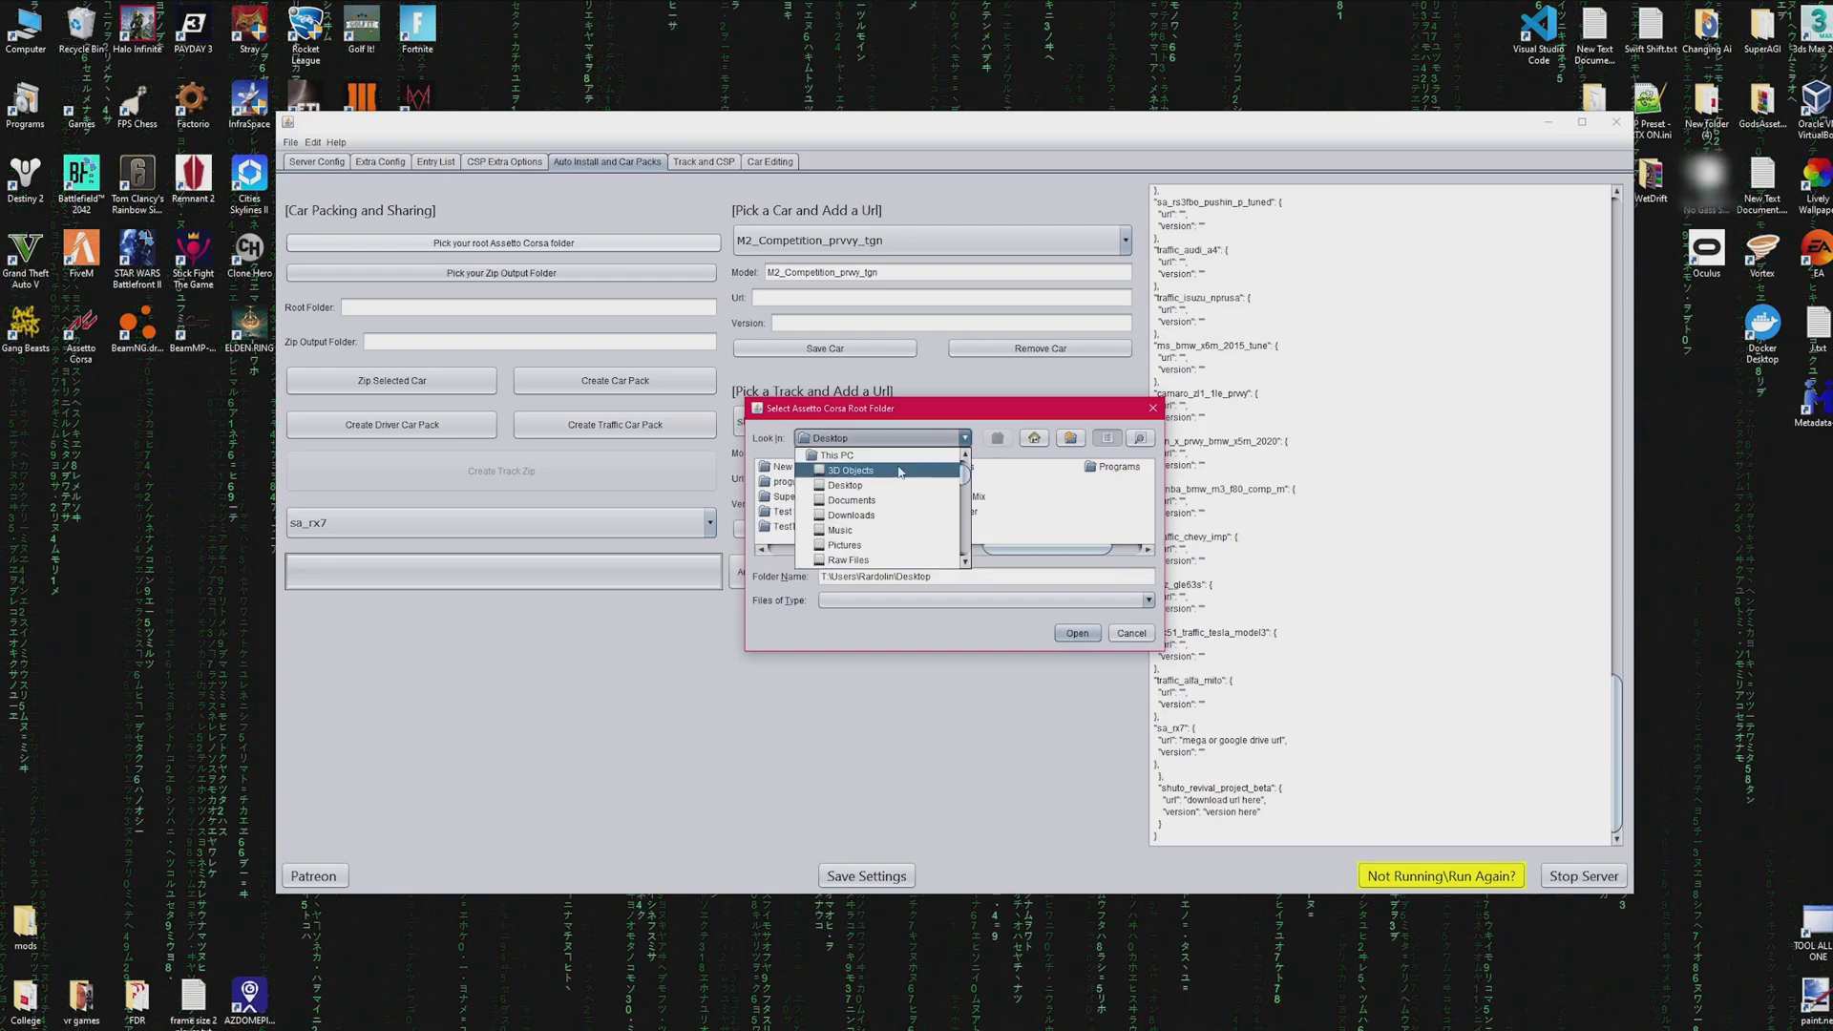
{"action": "left_click", "coordinate": [859, 486]}
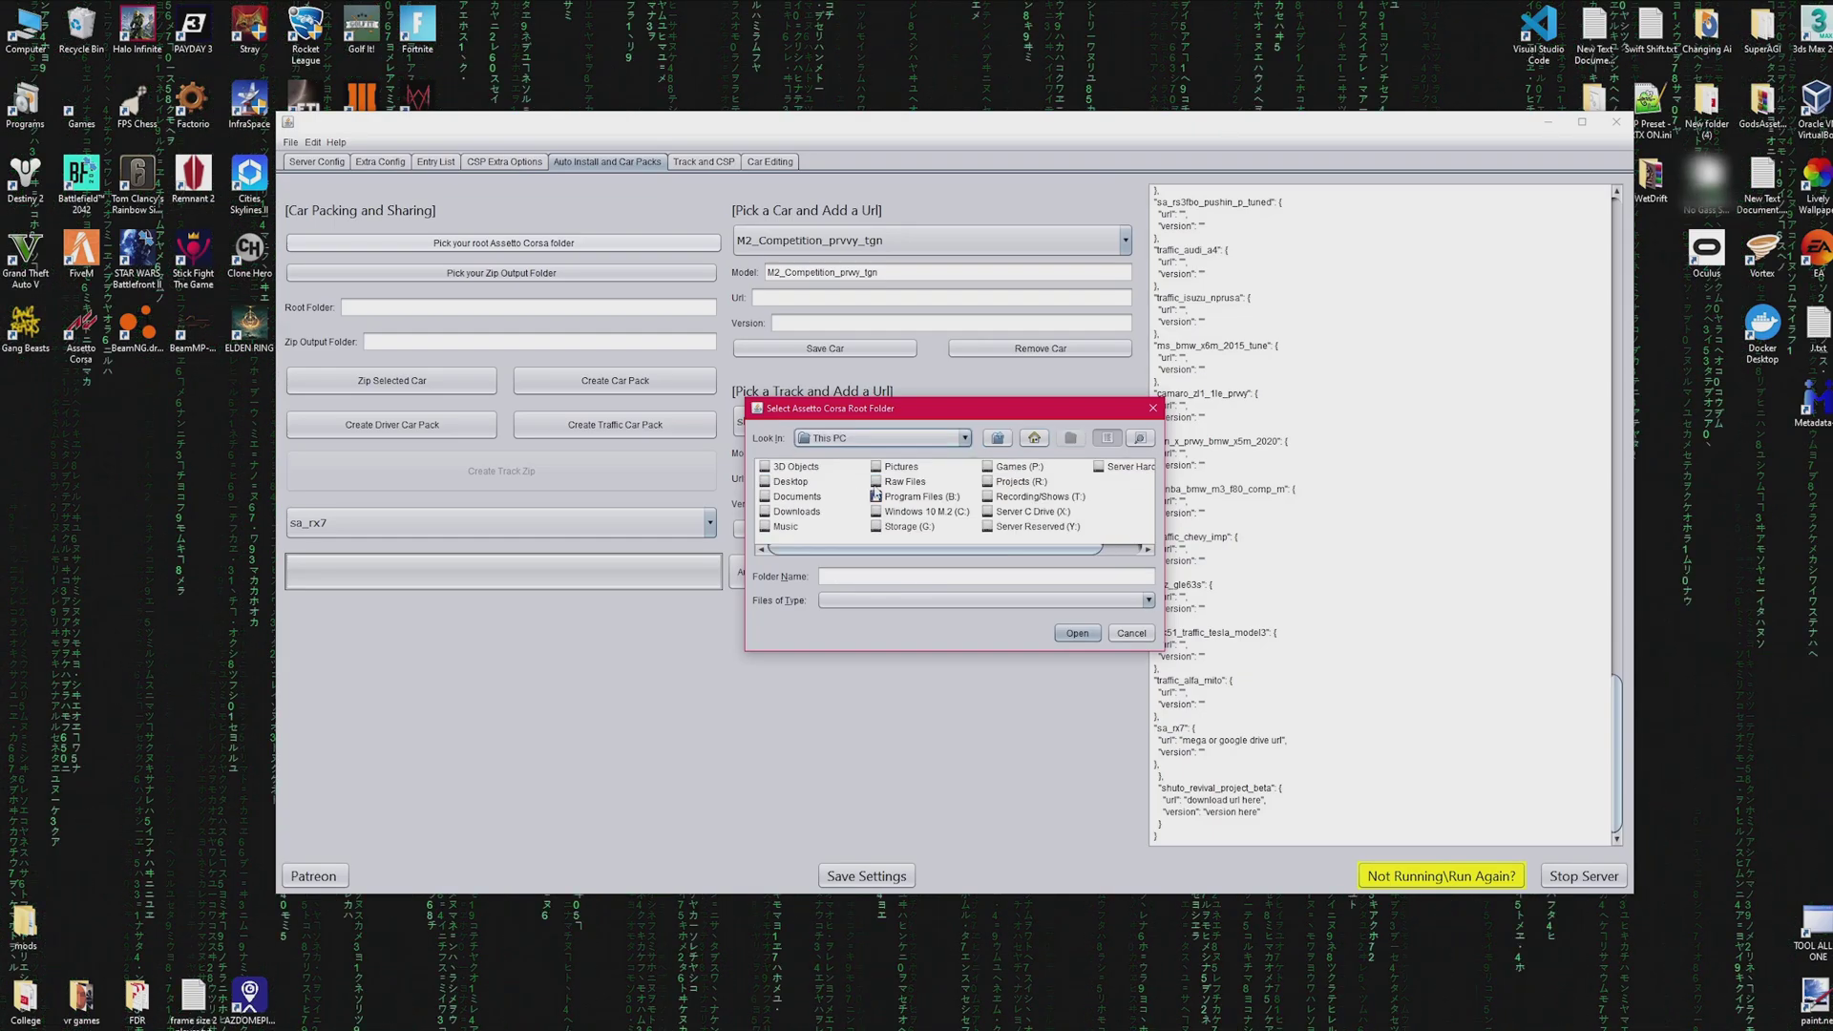
{"action": "double_click", "coordinate": [925, 516]}
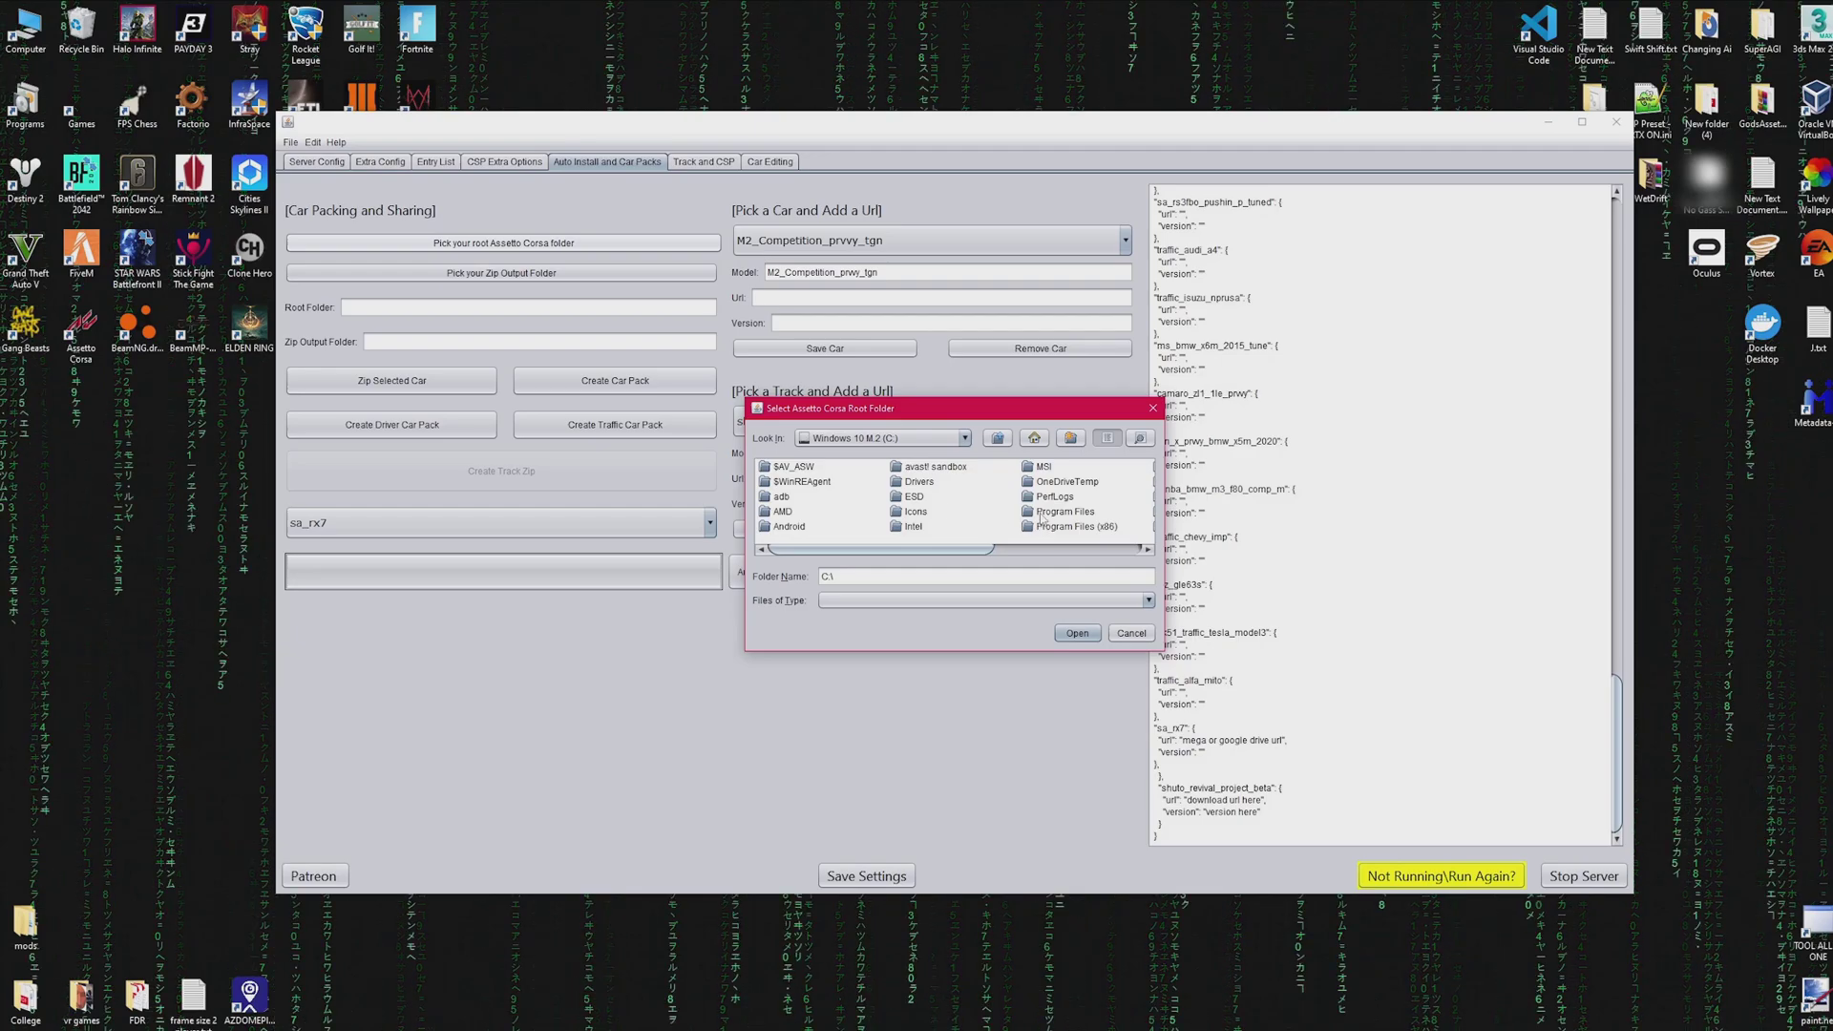
{"action": "scroll", "coordinate": [1041, 518], "scroll_direction": "down", "scroll_amount": 3}
{"action": "double_click", "coordinate": [893, 510]}
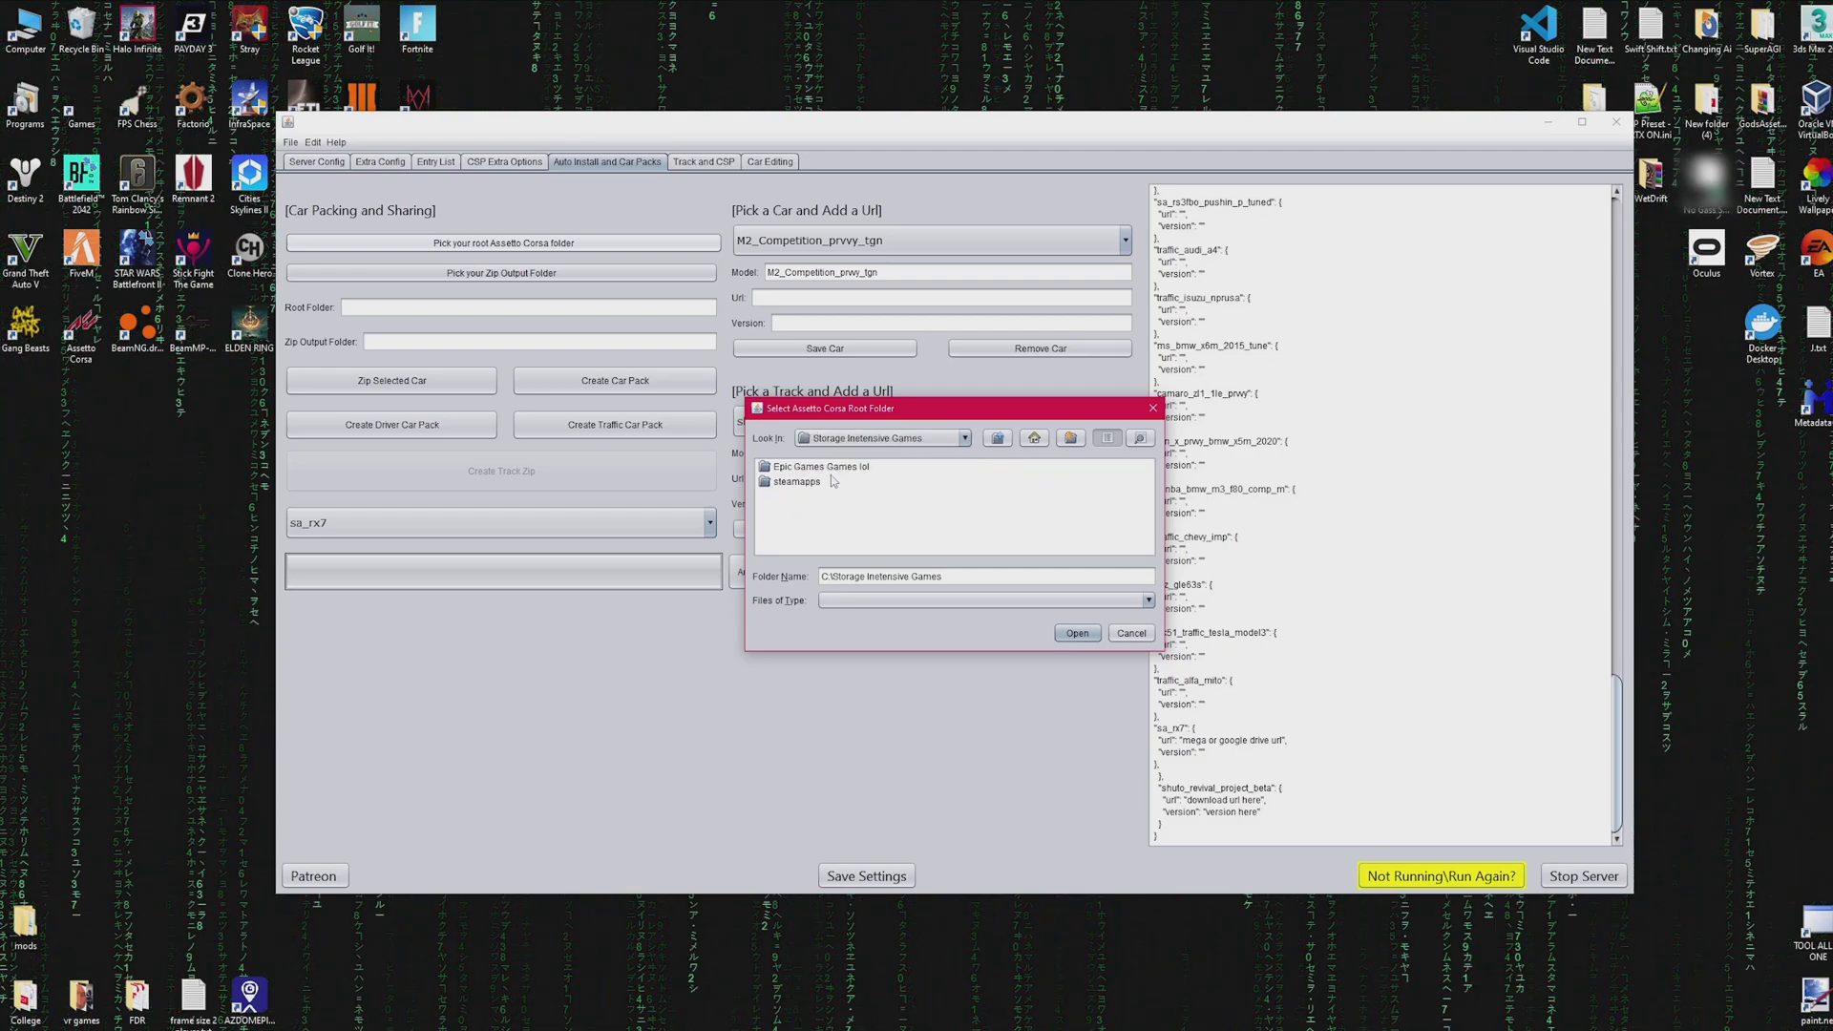
{"action": "double_click", "coordinate": [817, 483]}
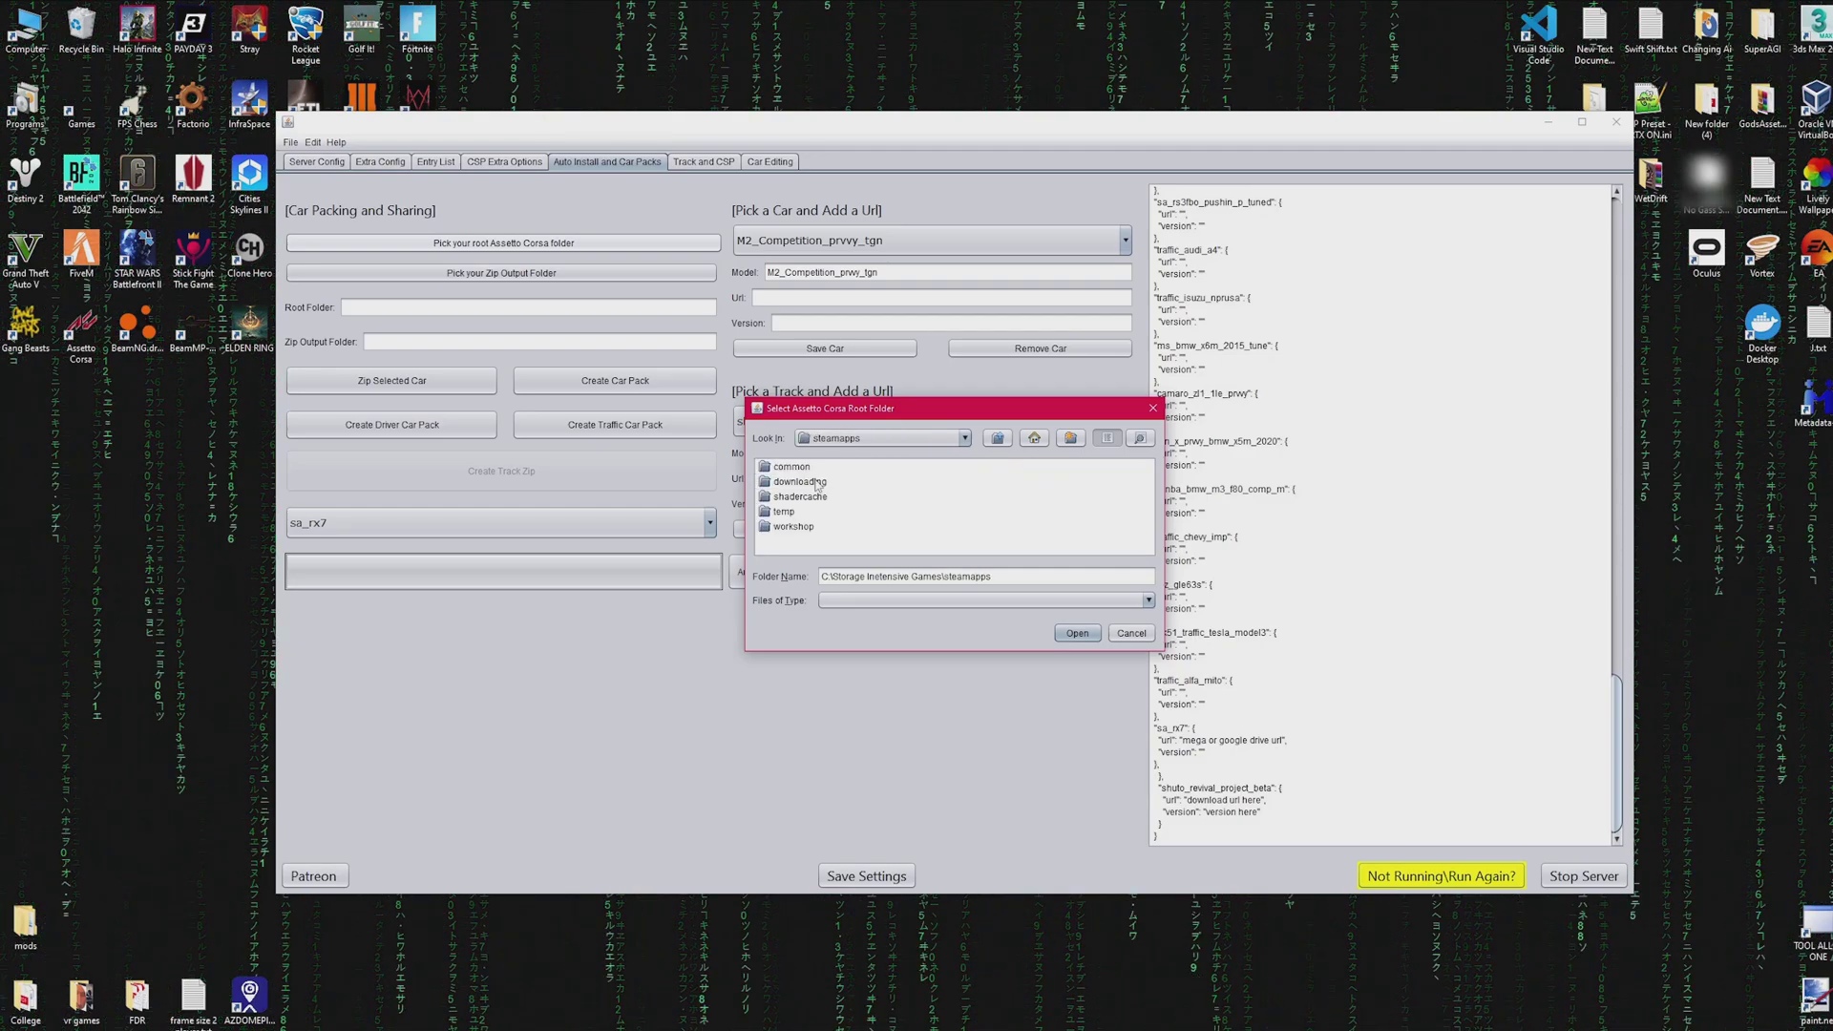
{"action": "double_click", "coordinate": [792, 468]}
{"action": "double_click", "coordinate": [802, 468]}
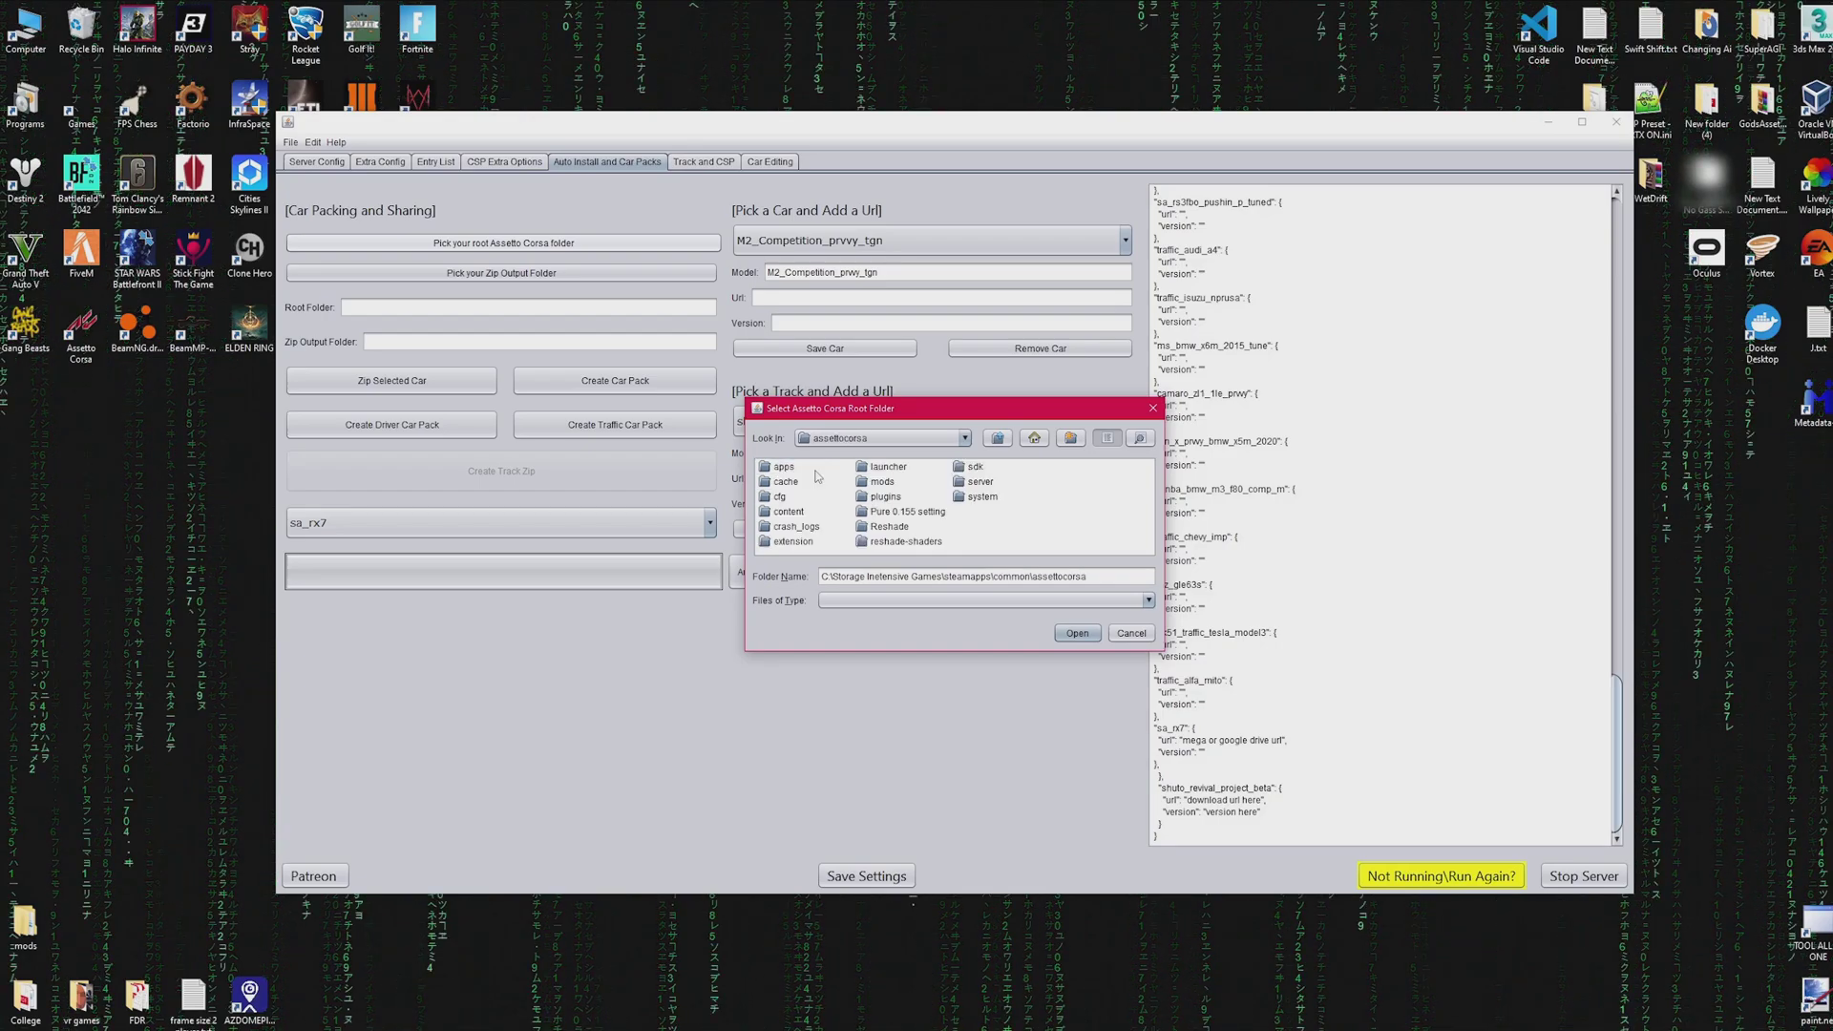
{"action": "left_click", "coordinate": [1077, 633]}
Set the zip output folder to Desktop\Test Folder For Junk Test\TestServerForVid.
{"action": "left_click", "coordinate": [487, 273]}
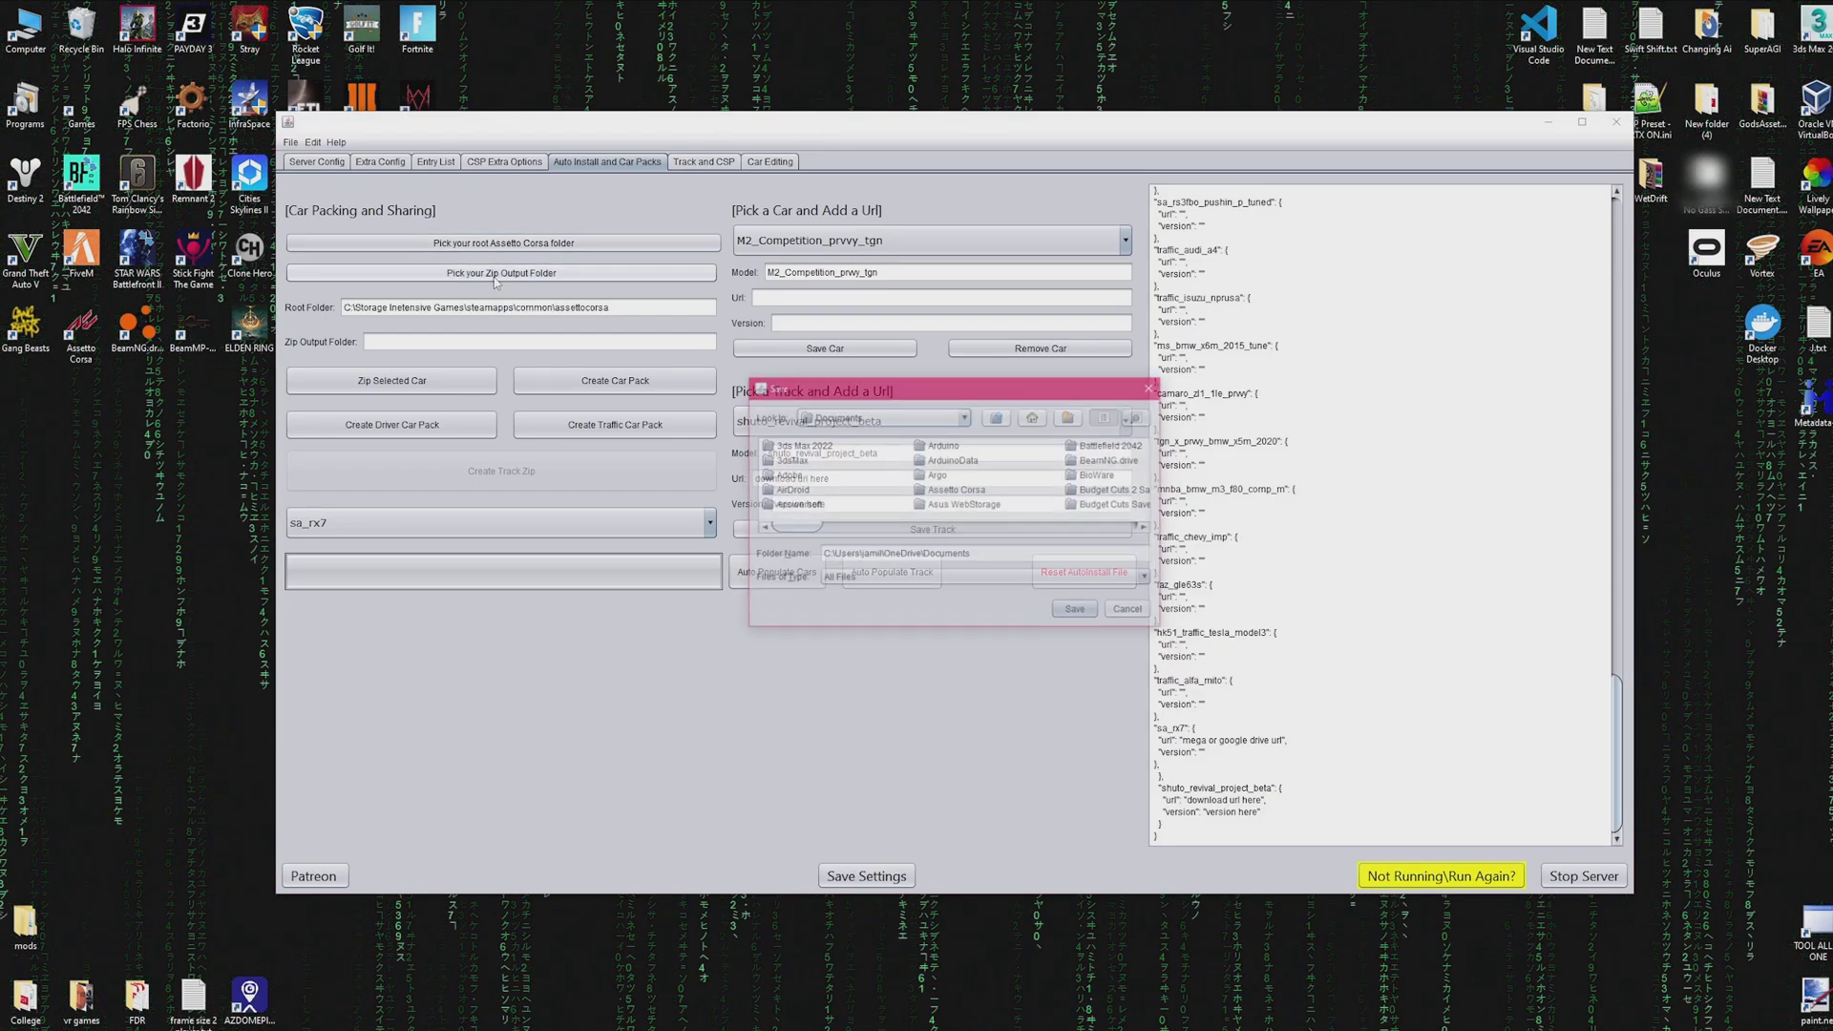
{"action": "left_click", "coordinate": [1034, 416]}
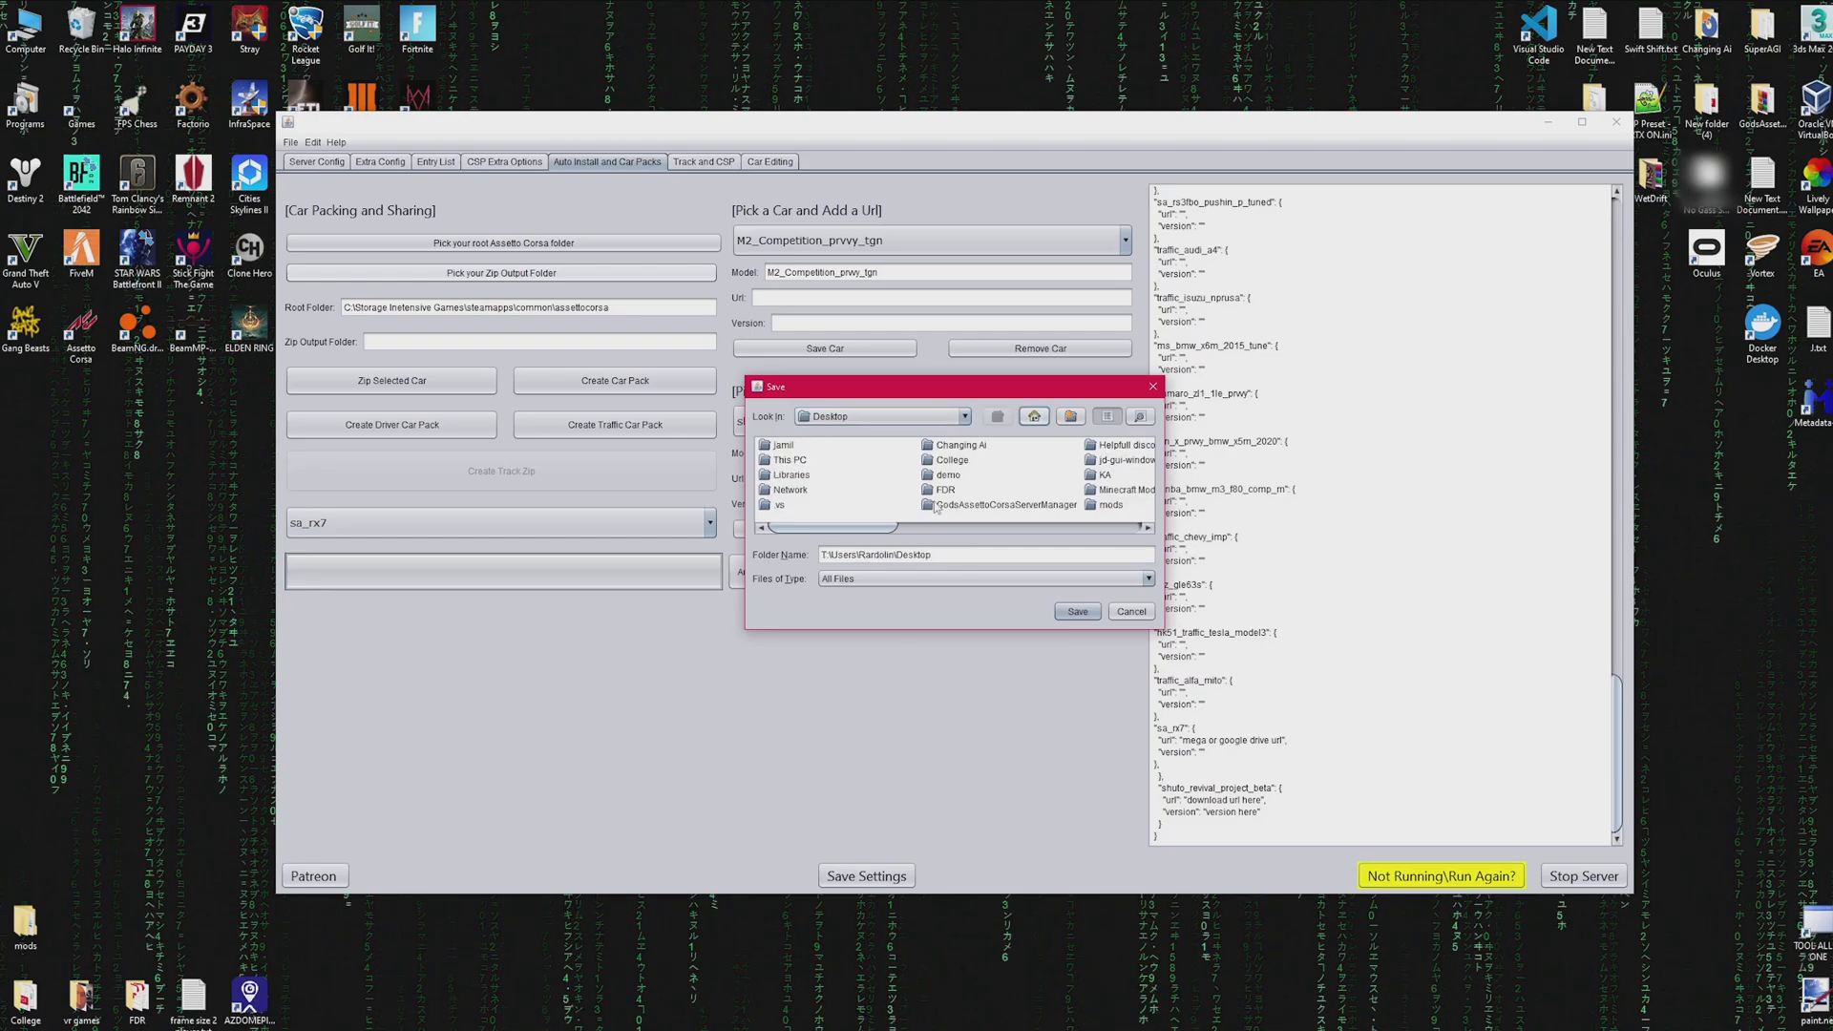
{"action": "double_click", "coordinate": [775, 489]}
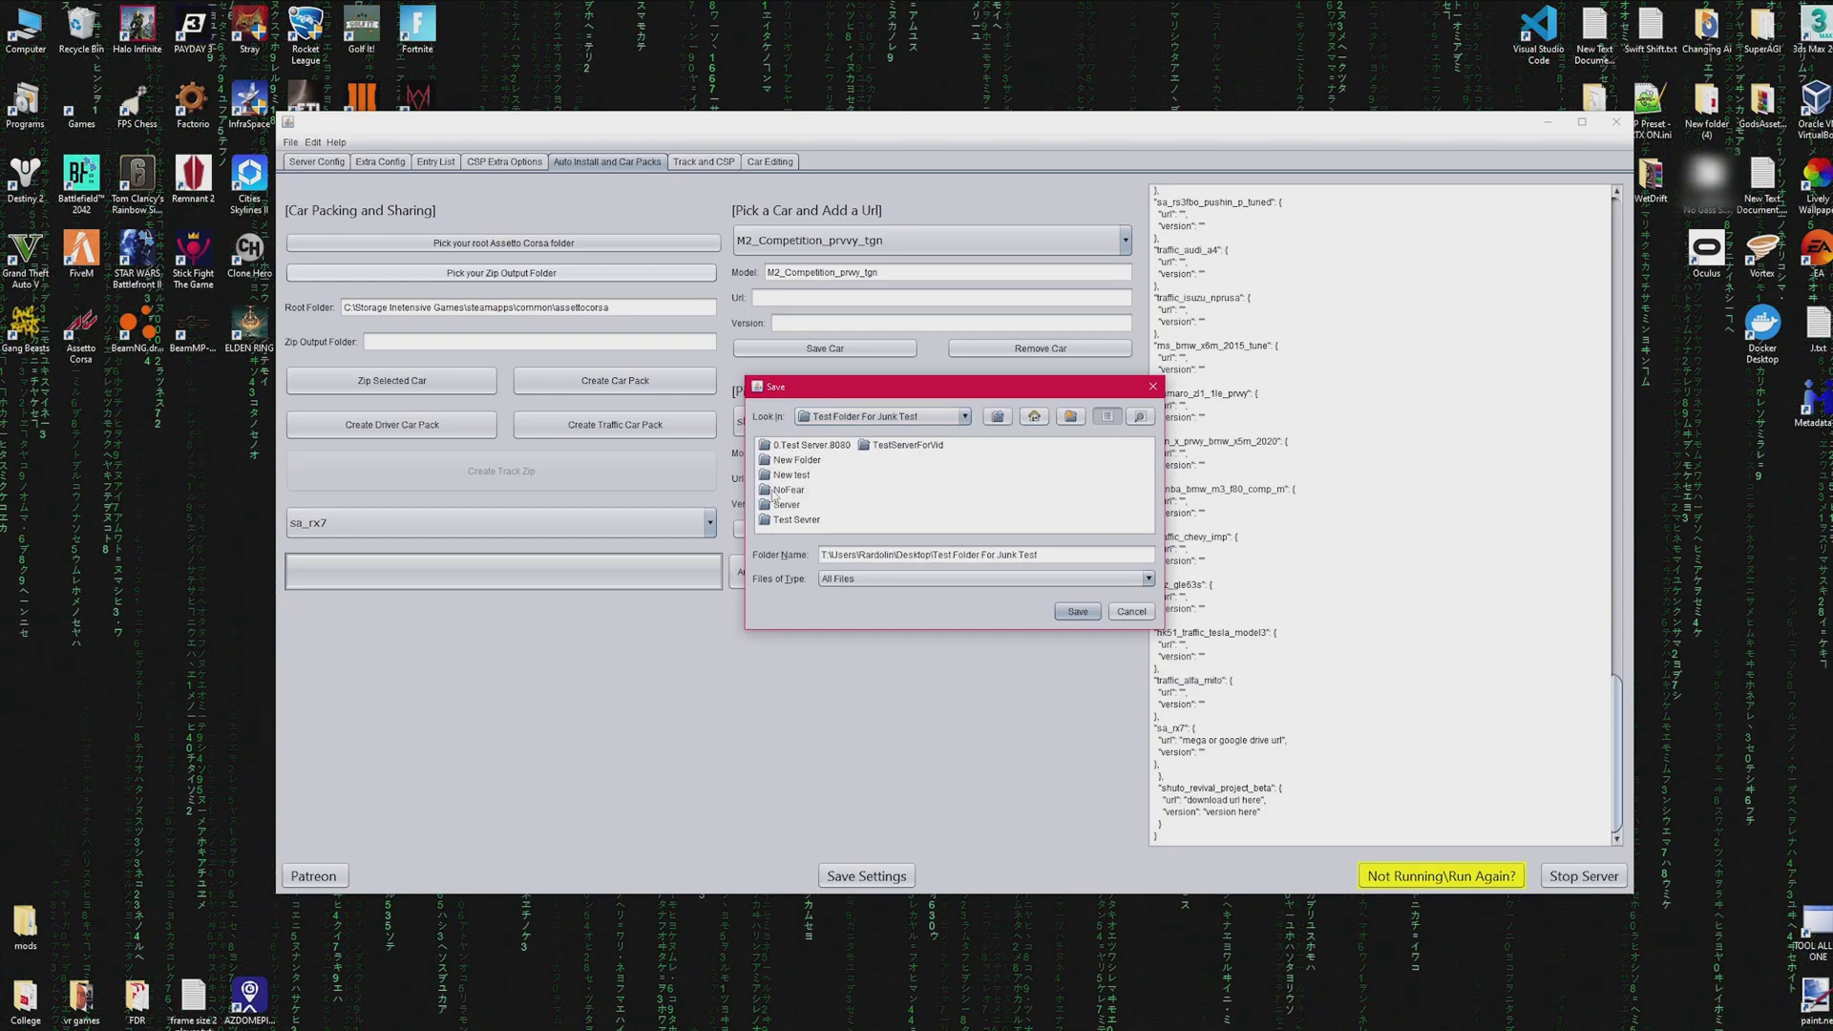
{"action": "double_click", "coordinate": [907, 445]}
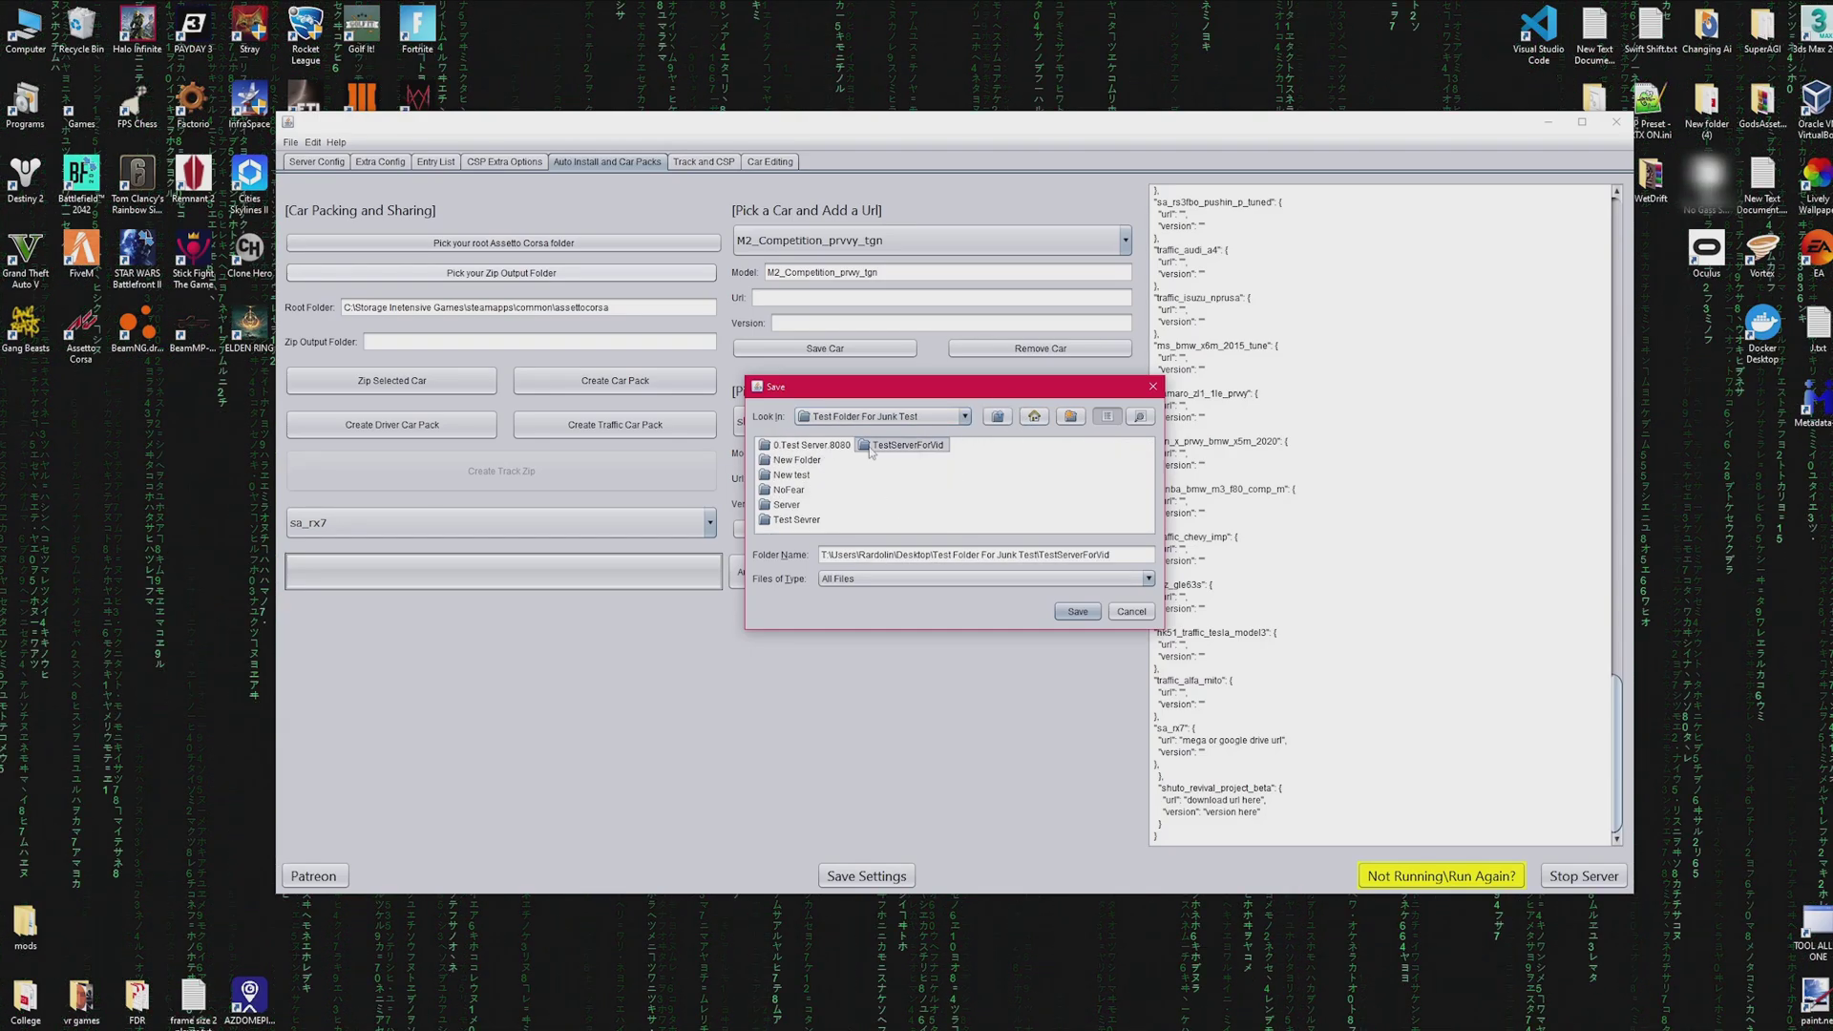
{"action": "left_click", "coordinate": [1076, 612]}
Zip the bmw_m3_f80_tgn_prvvy car into the output folder and dismiss the success message.
{"action": "left_click", "coordinate": [429, 522]}
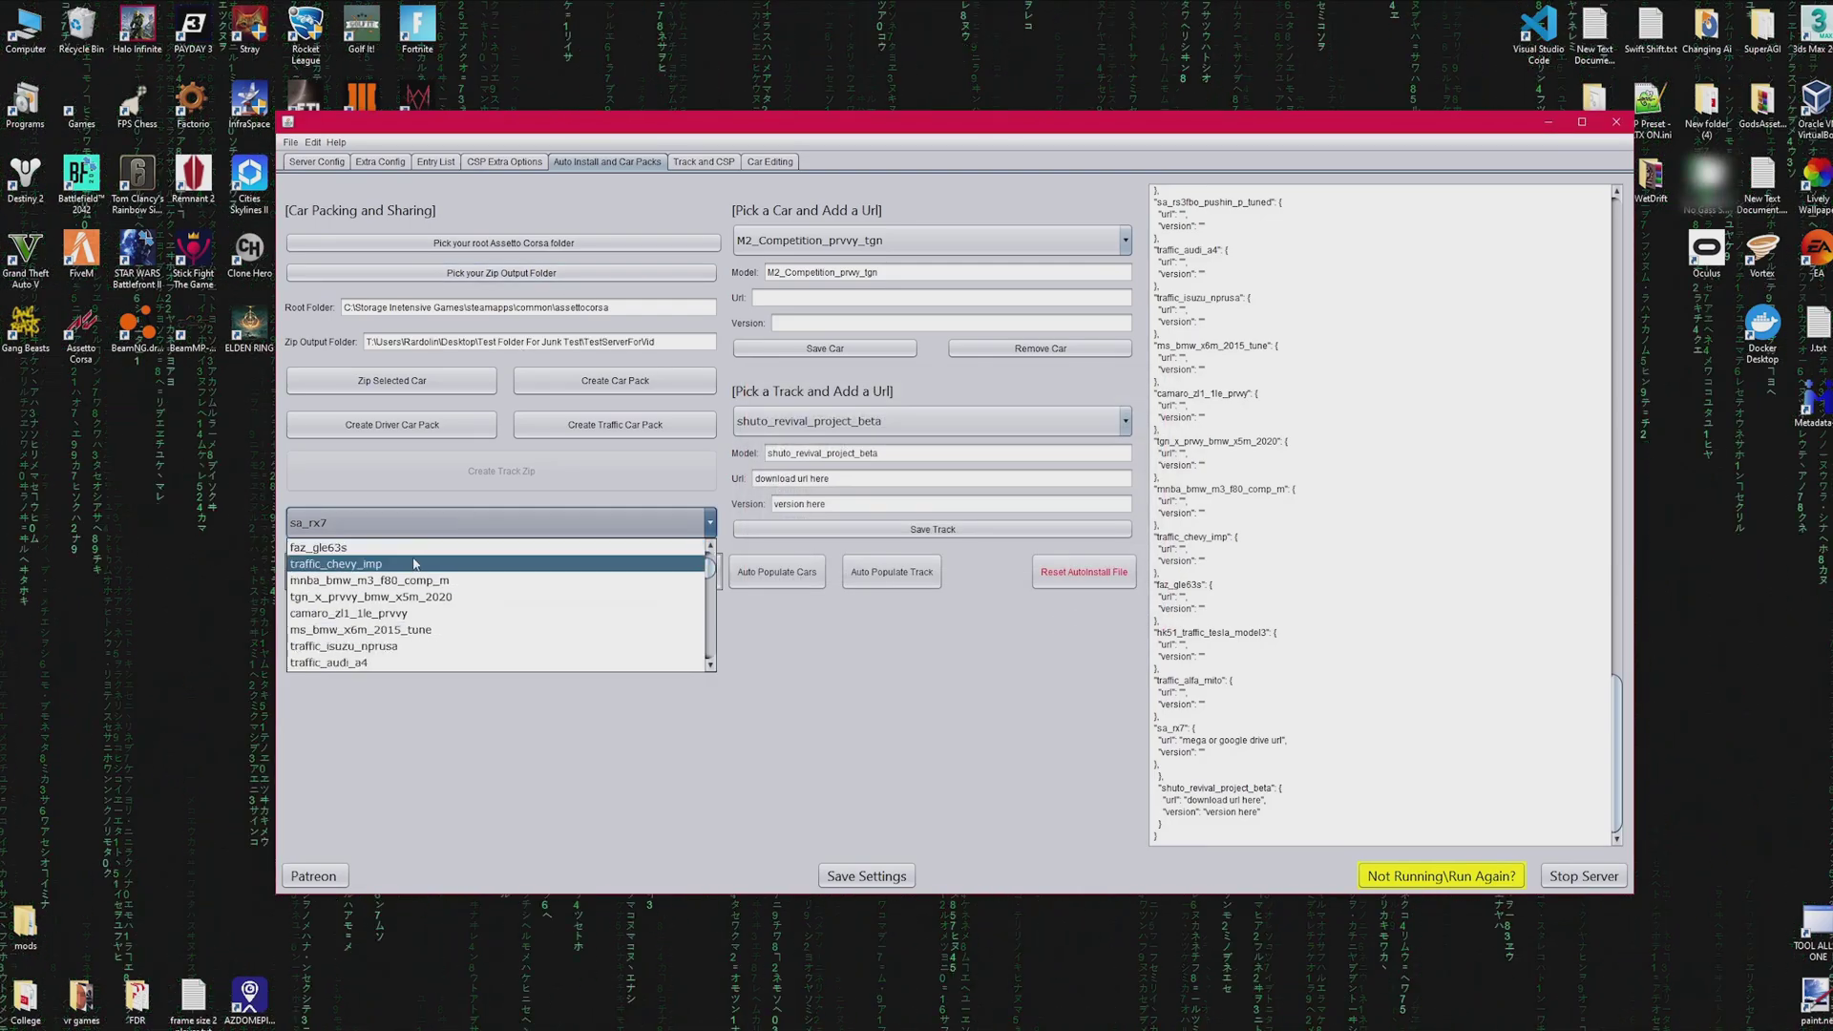
{"action": "left_click", "coordinate": [429, 606]}
{"action": "left_click", "coordinate": [392, 380]}
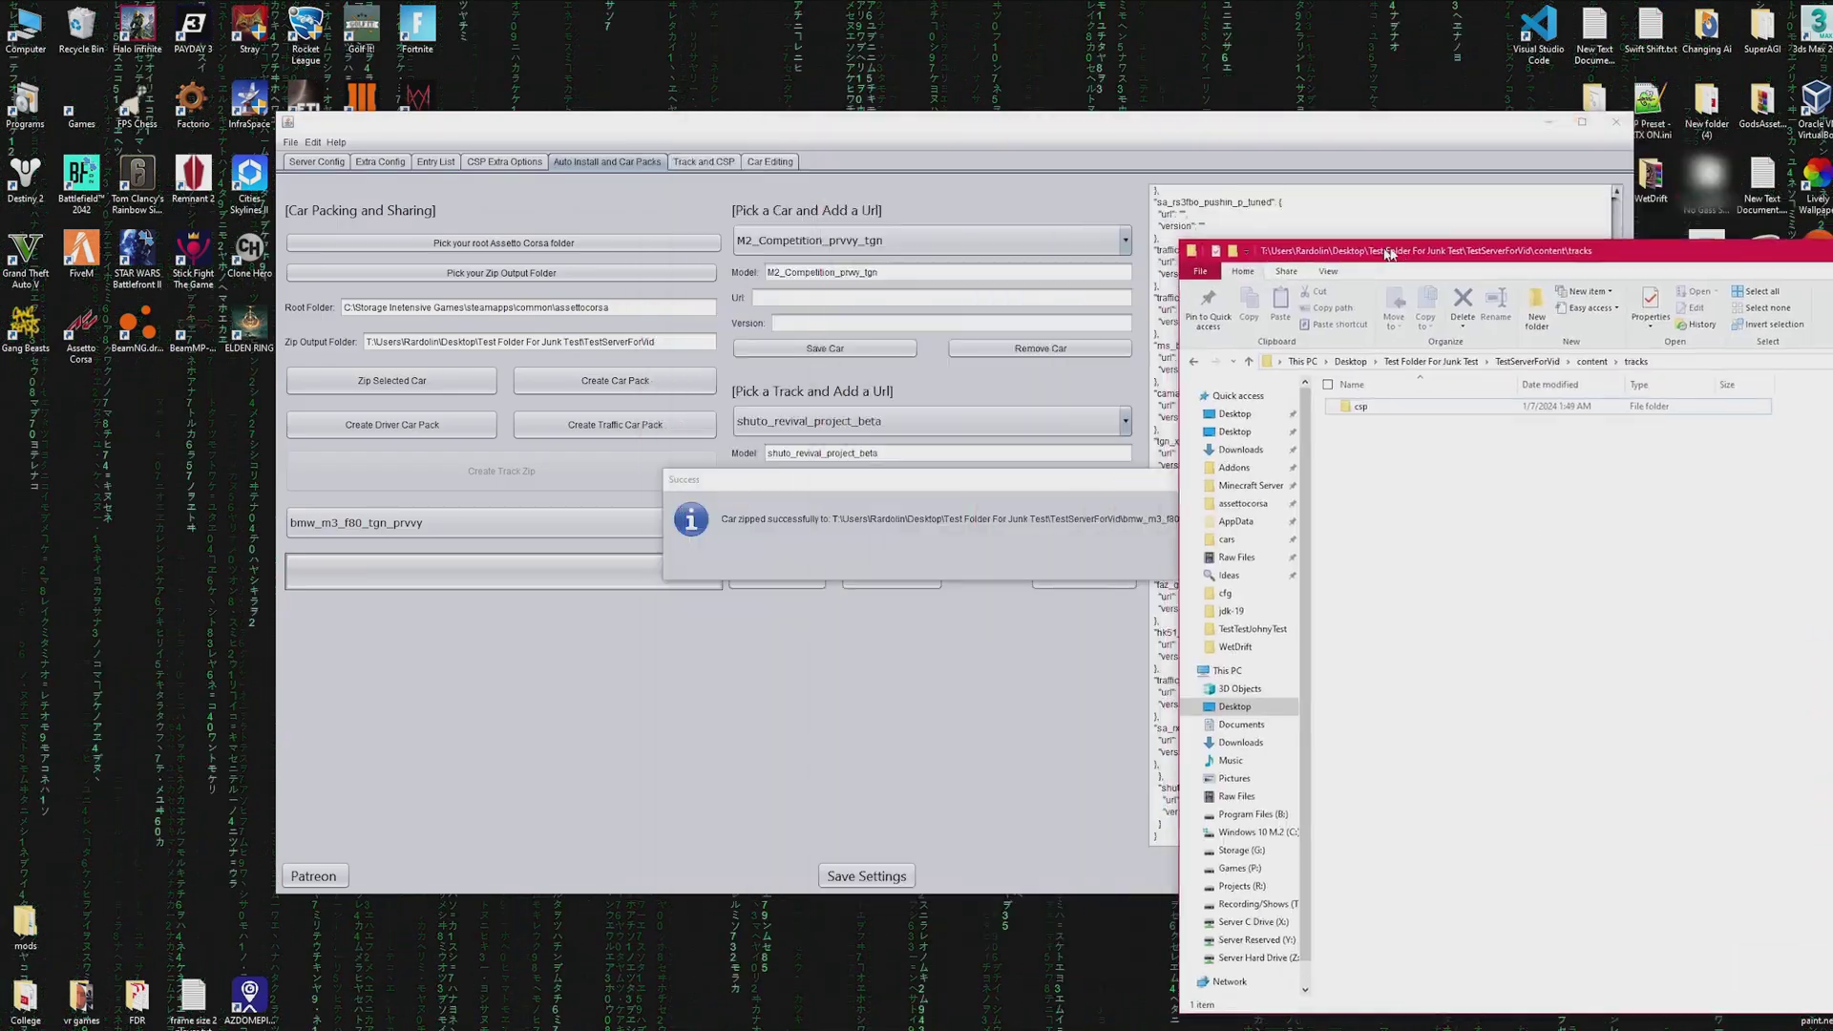
{"action": "left_click", "coordinate": [1210, 546]}
{"action": "left_click", "coordinate": [1218, 558]}
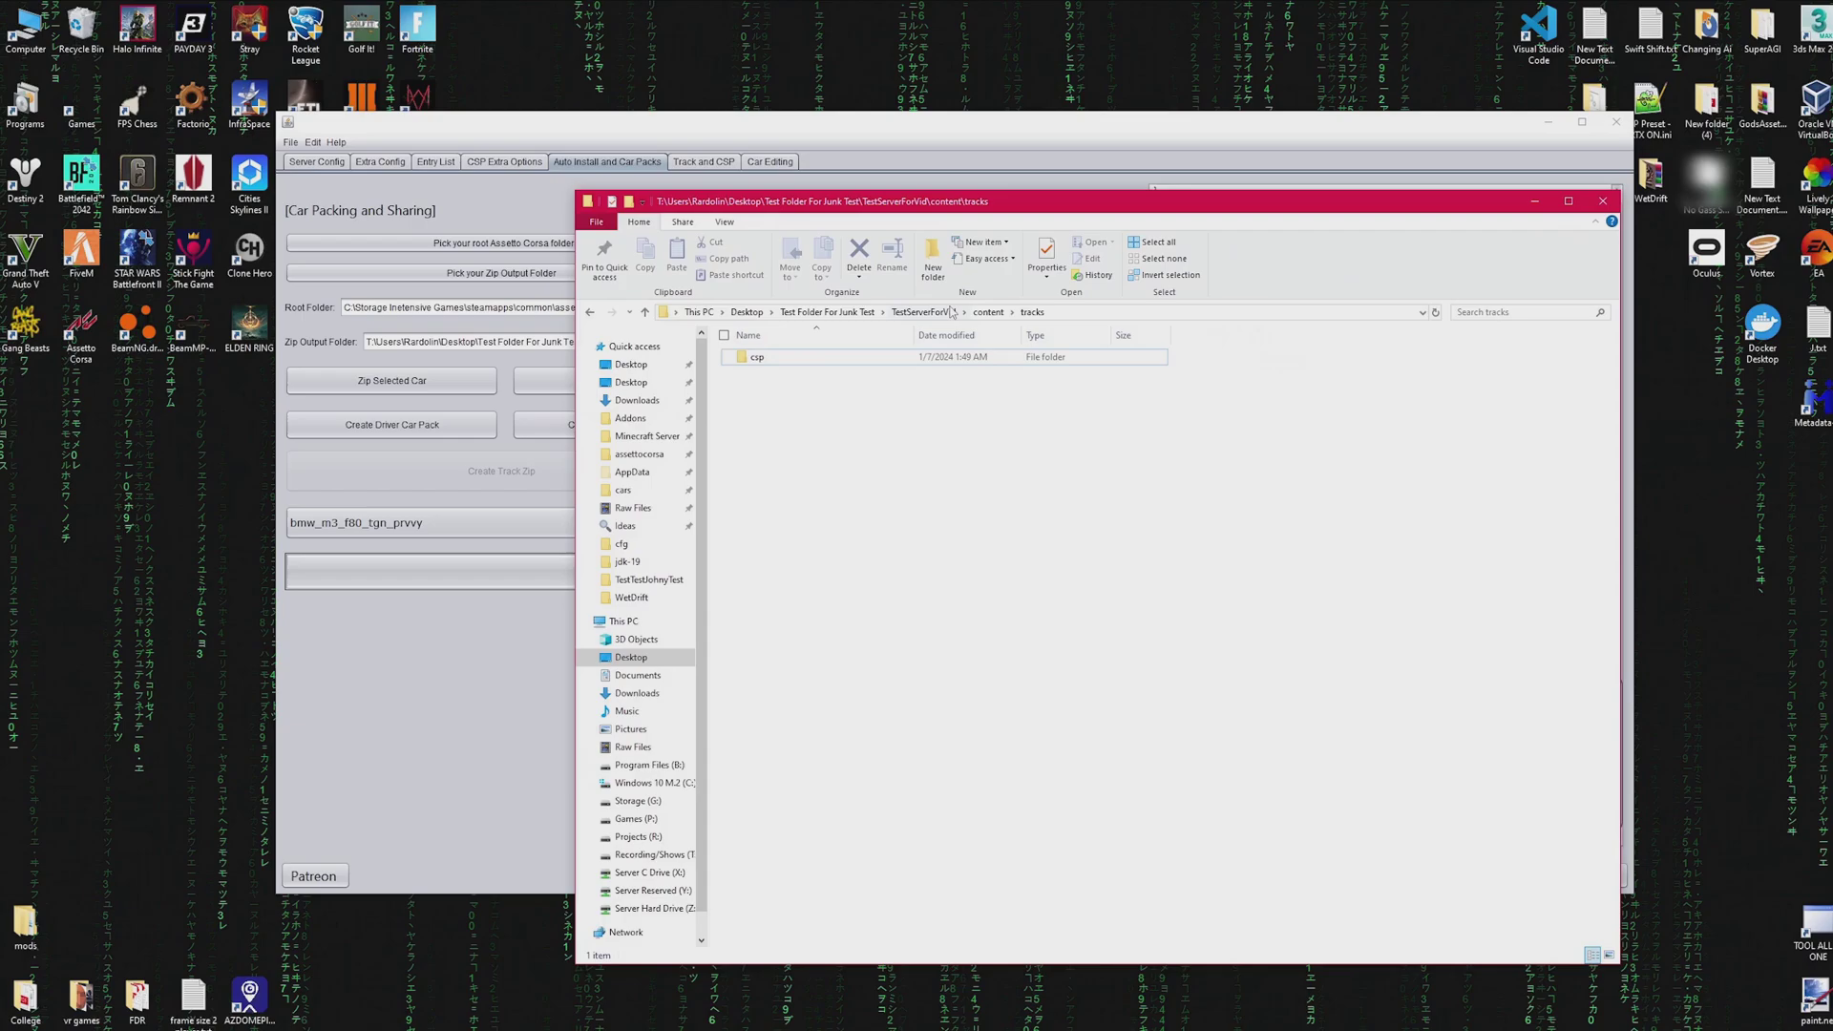
Delete the bmw_m3_f80_tgn_prvvy zip from TestServerForVid and return to the server manager.
{"action": "left_click", "coordinate": [923, 312]}
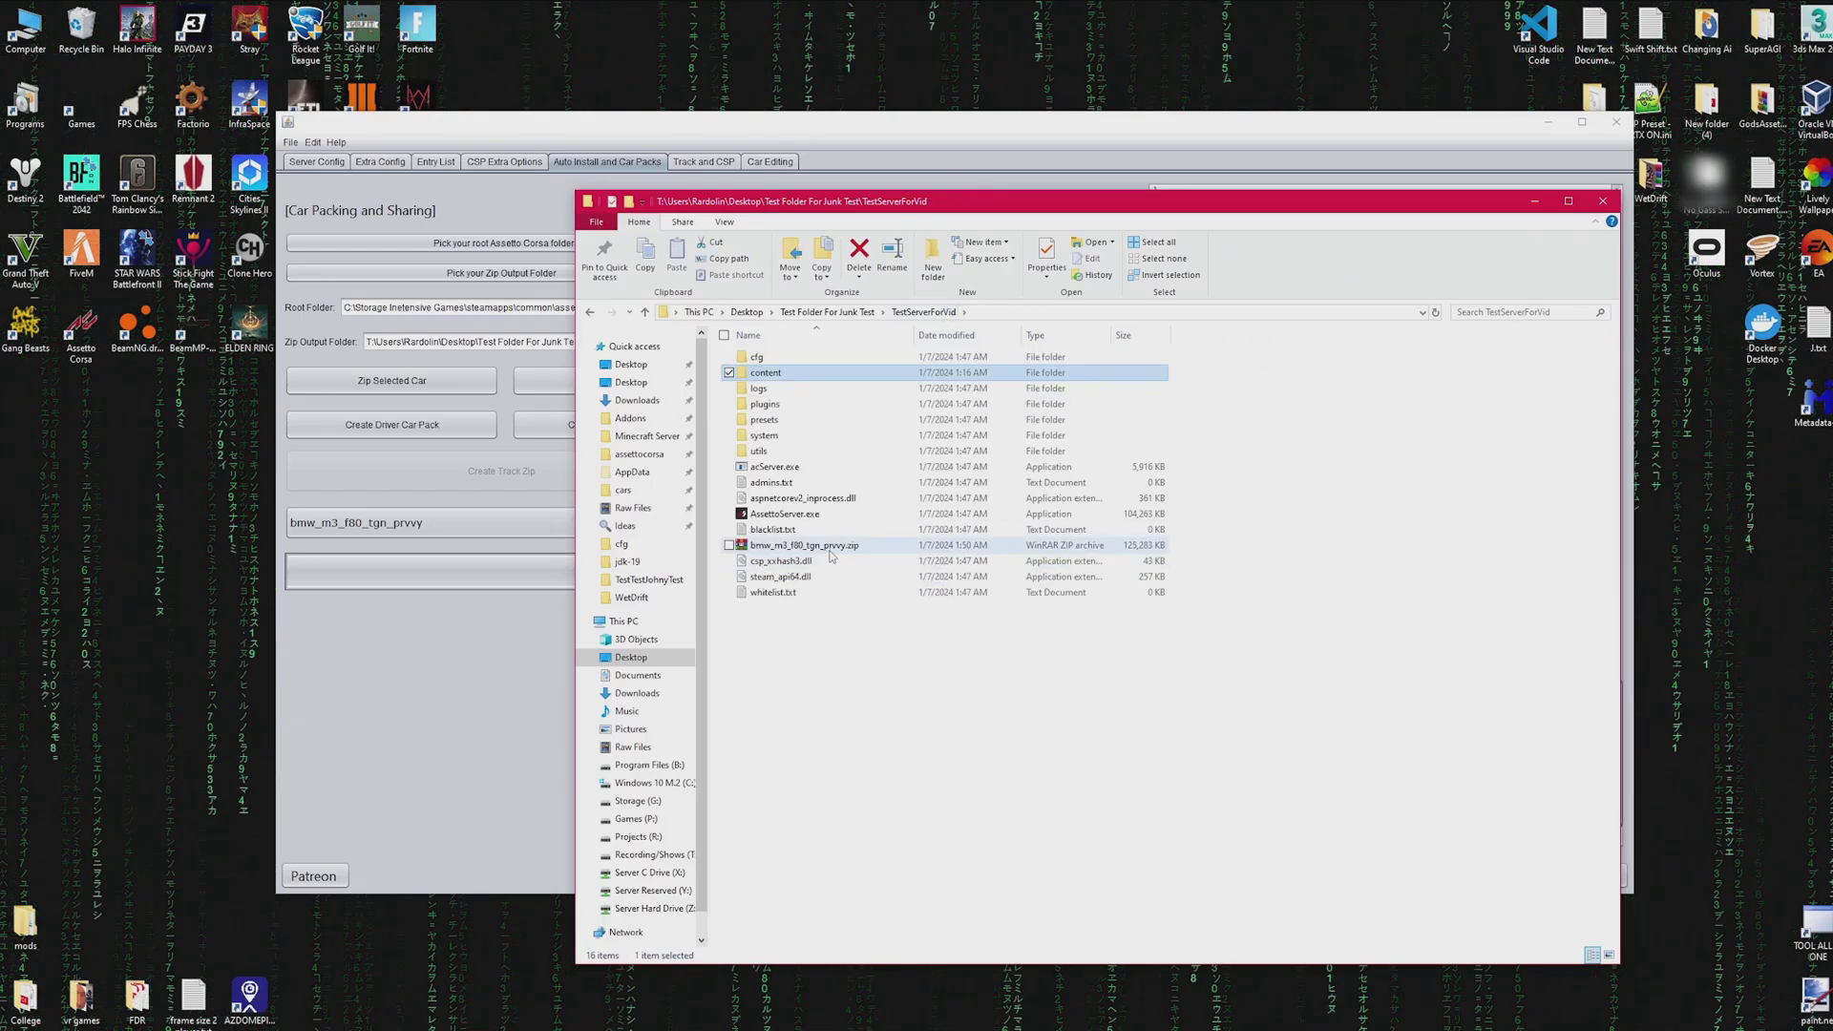
{"action": "left_click", "coordinate": [854, 548]}
{"action": "left_click", "coordinate": [859, 256]}
{"action": "left_click", "coordinate": [1008, 592]}
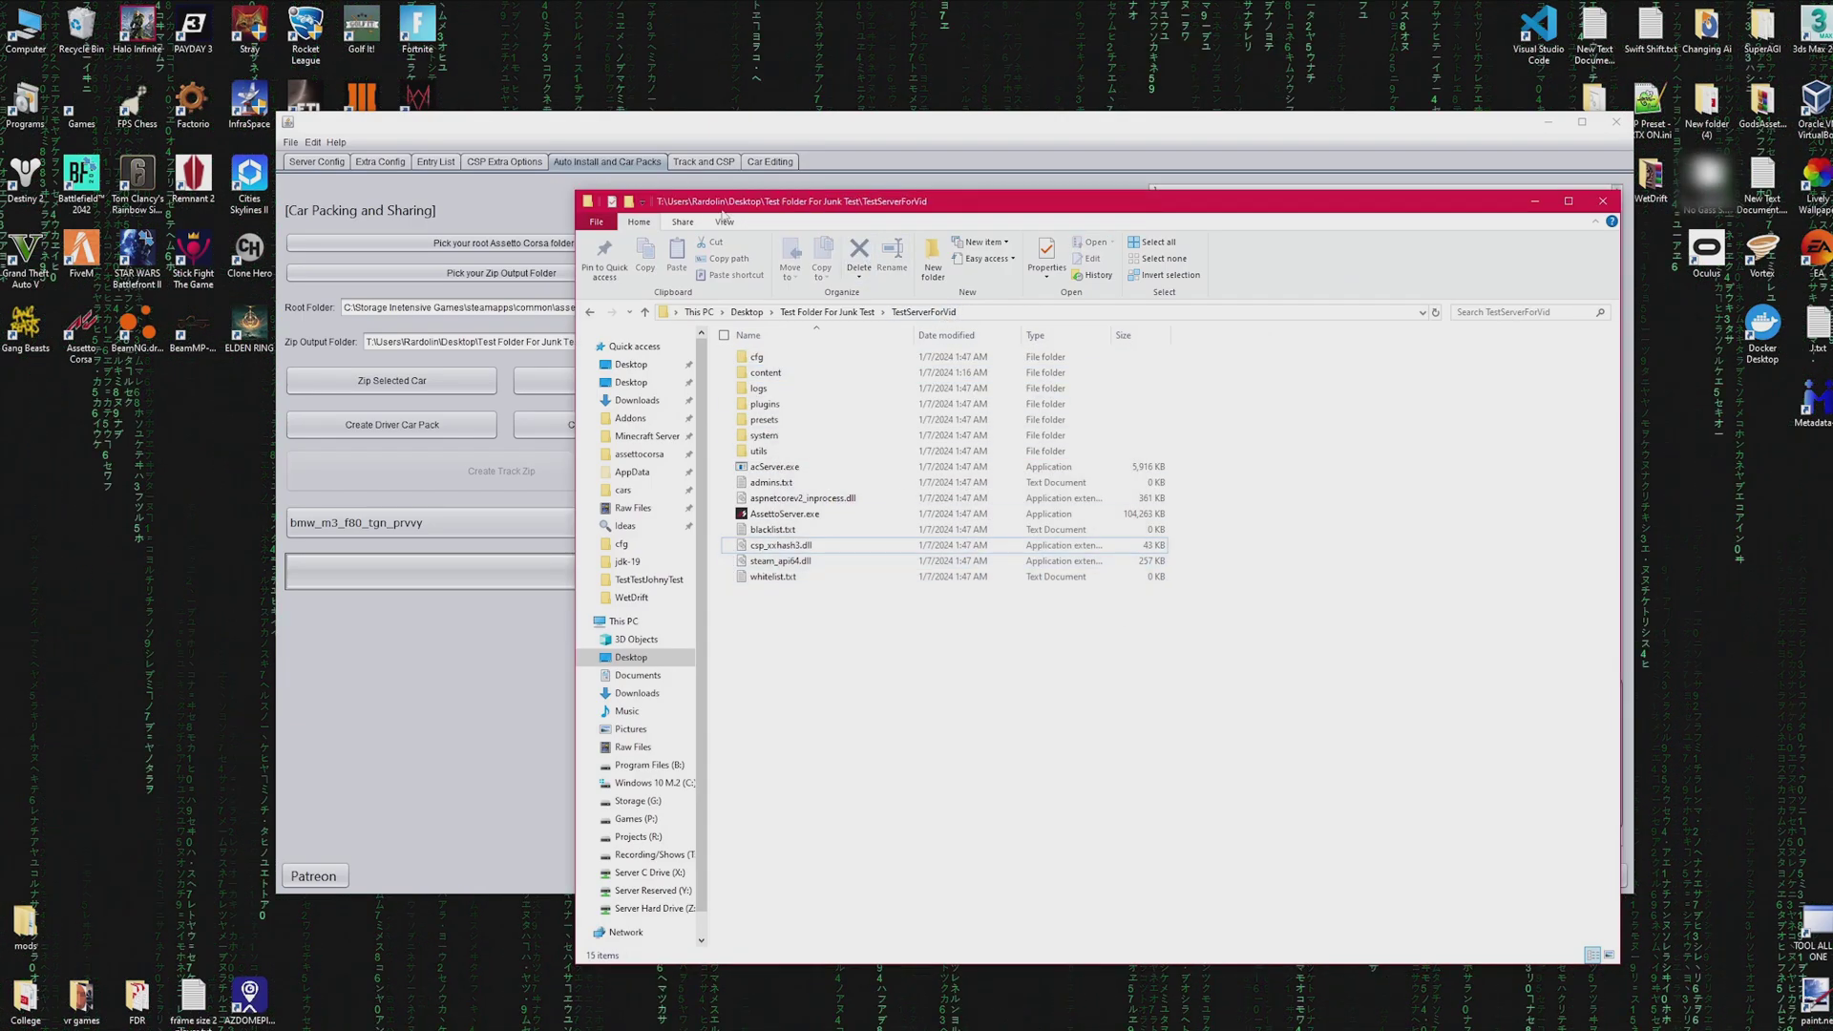
{"action": "left_click", "coordinate": [541, 411]}
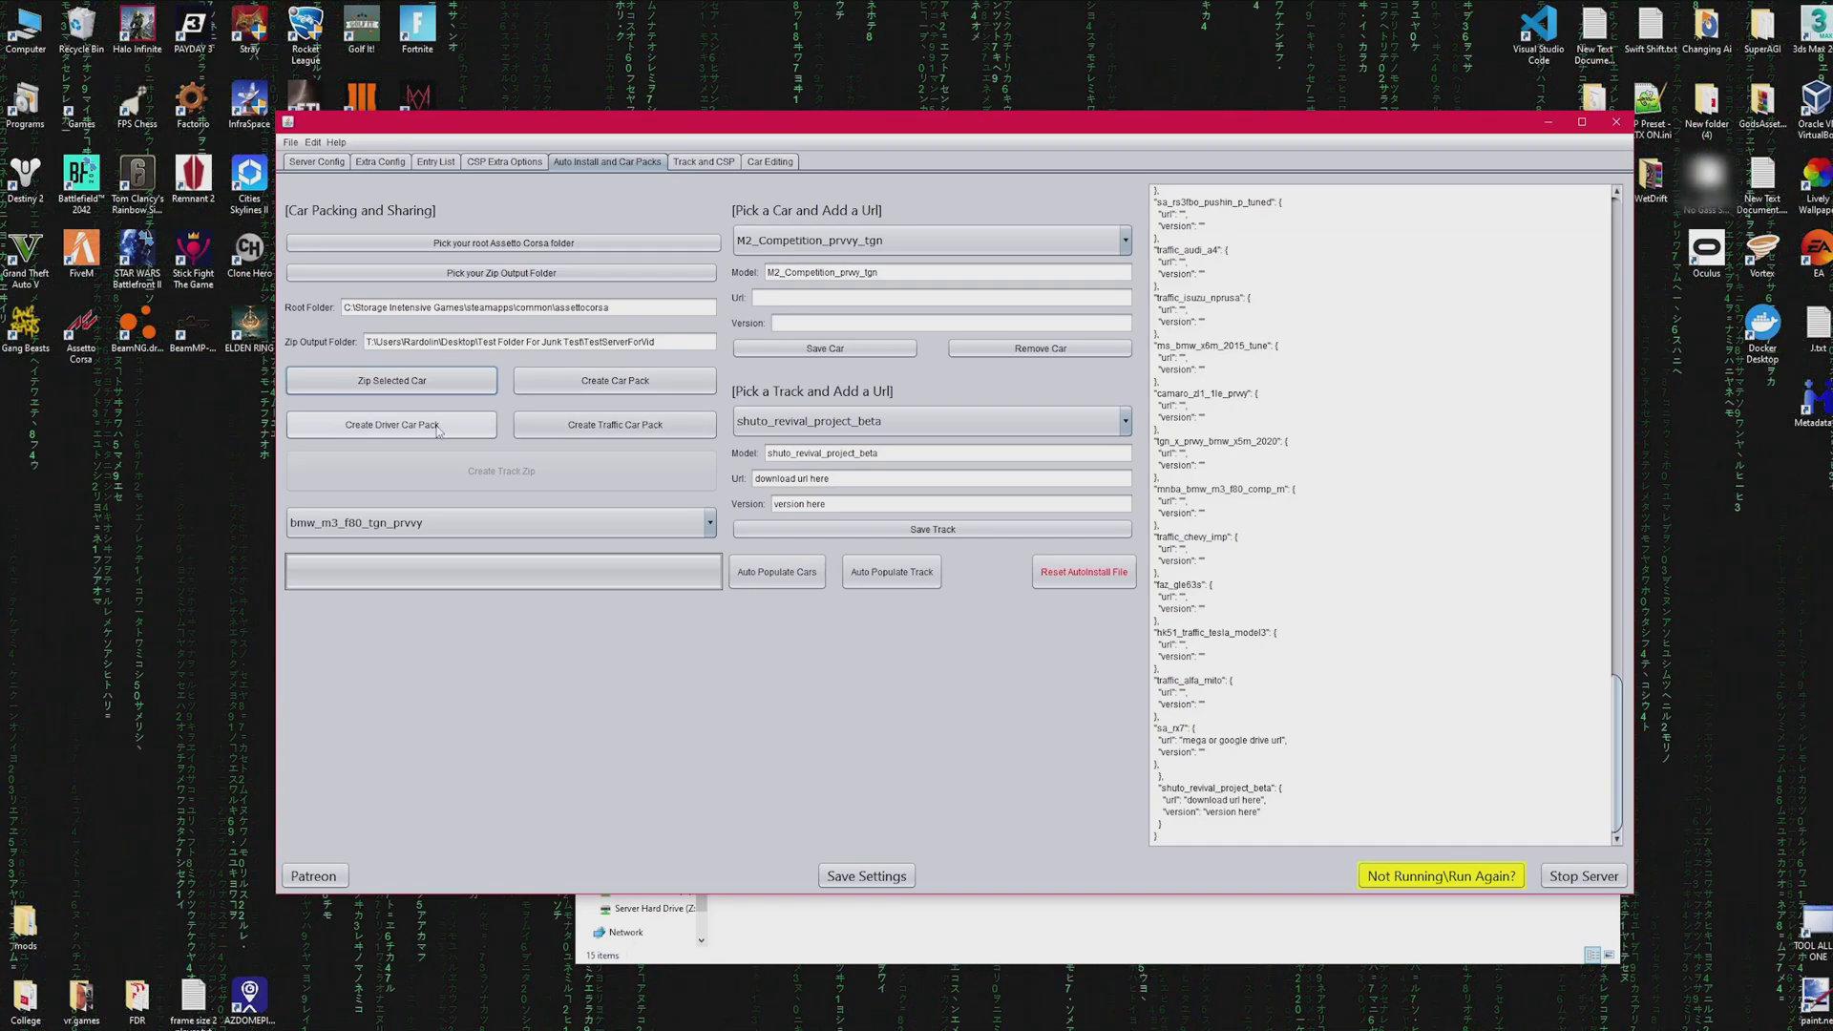
Create a traffic car pack named Traffic, moving its progress window aside while Traffic.zip builds.
{"action": "left_click", "coordinate": [568, 428]}
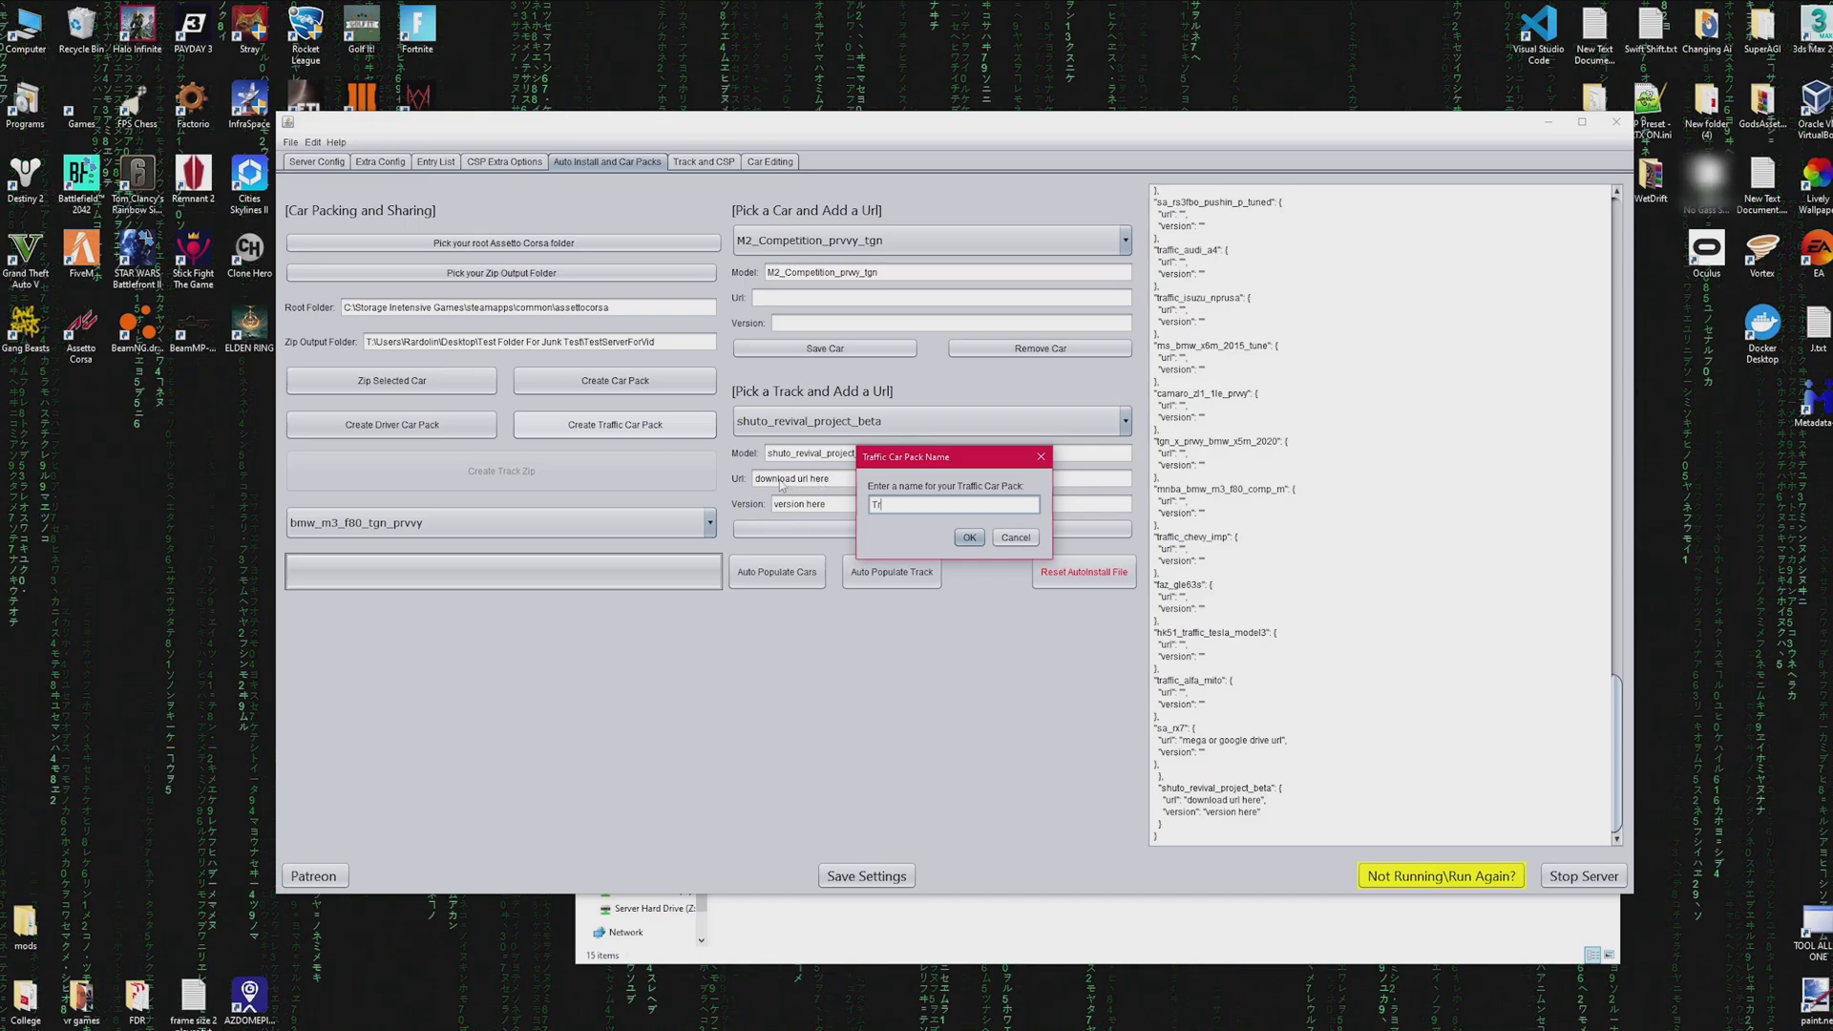
{"action": "key", "text": "Return"}
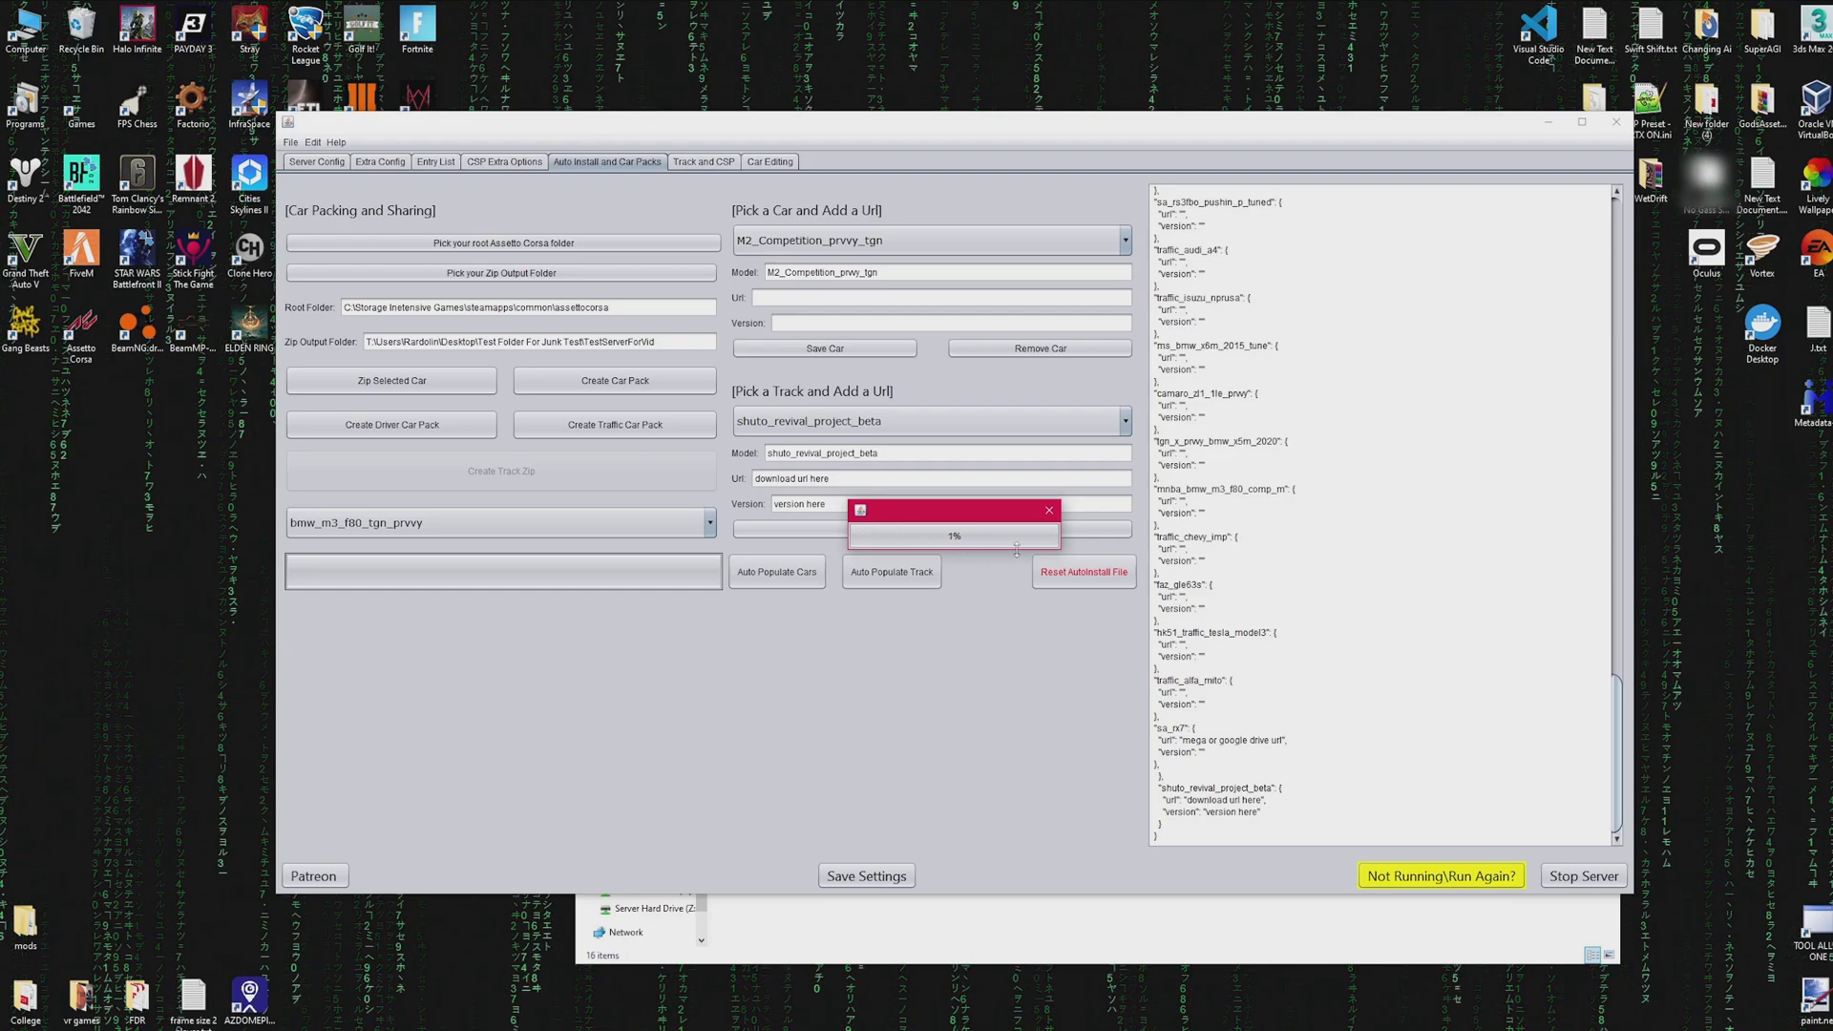
{"action": "left_click_drag", "start_coordinate": [958, 514], "coordinate": [157, 282]}
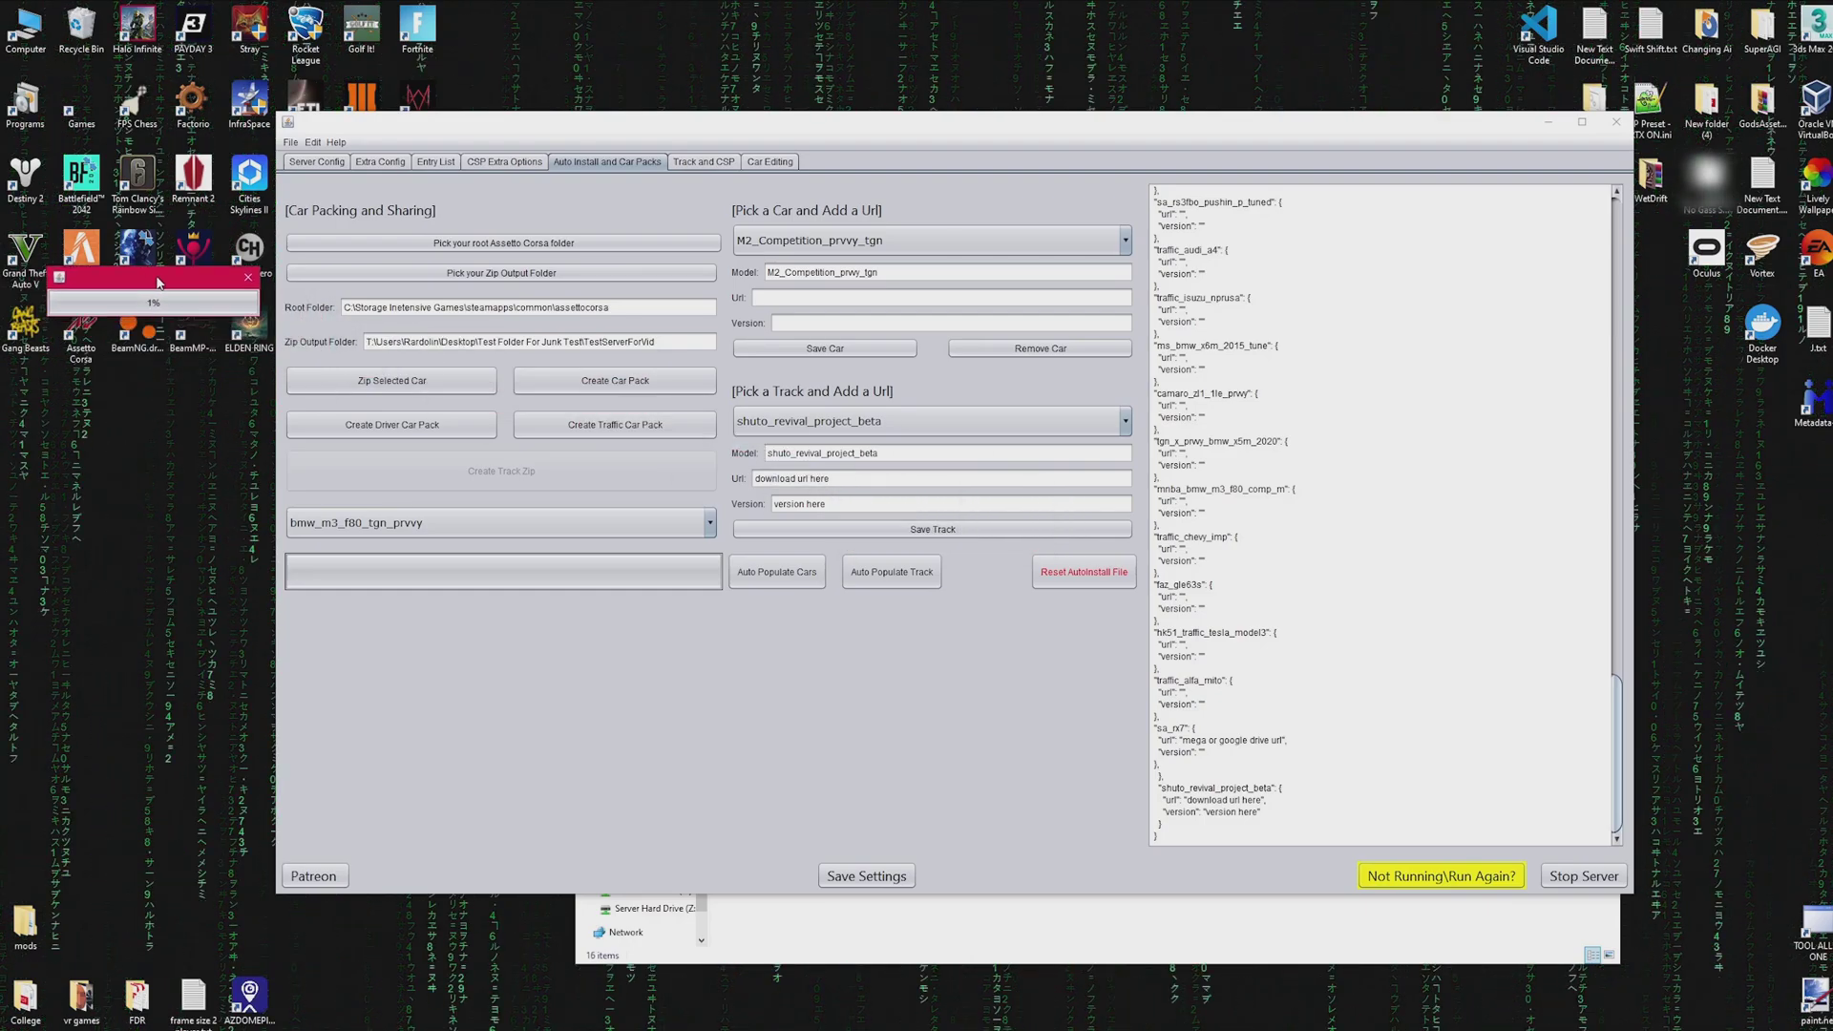
{"action": "left_click", "coordinate": [1136, 922]}
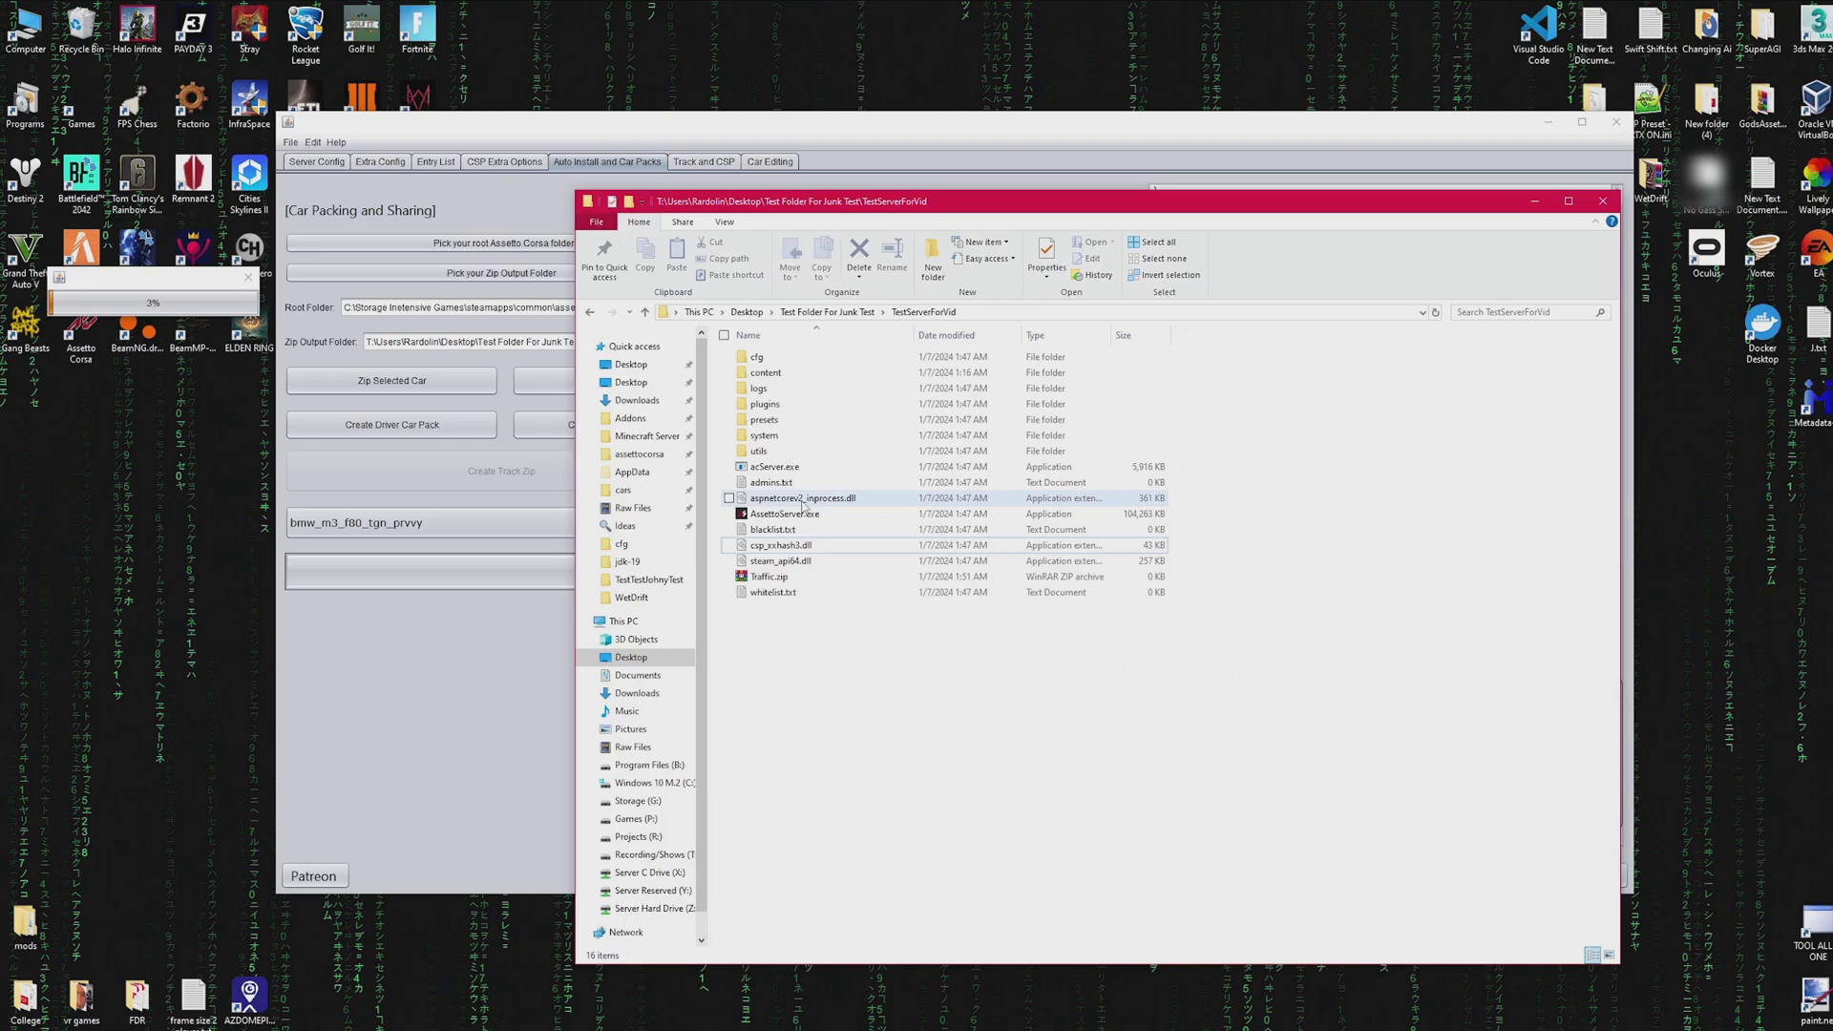
{"action": "left_click", "coordinate": [726, 157]}
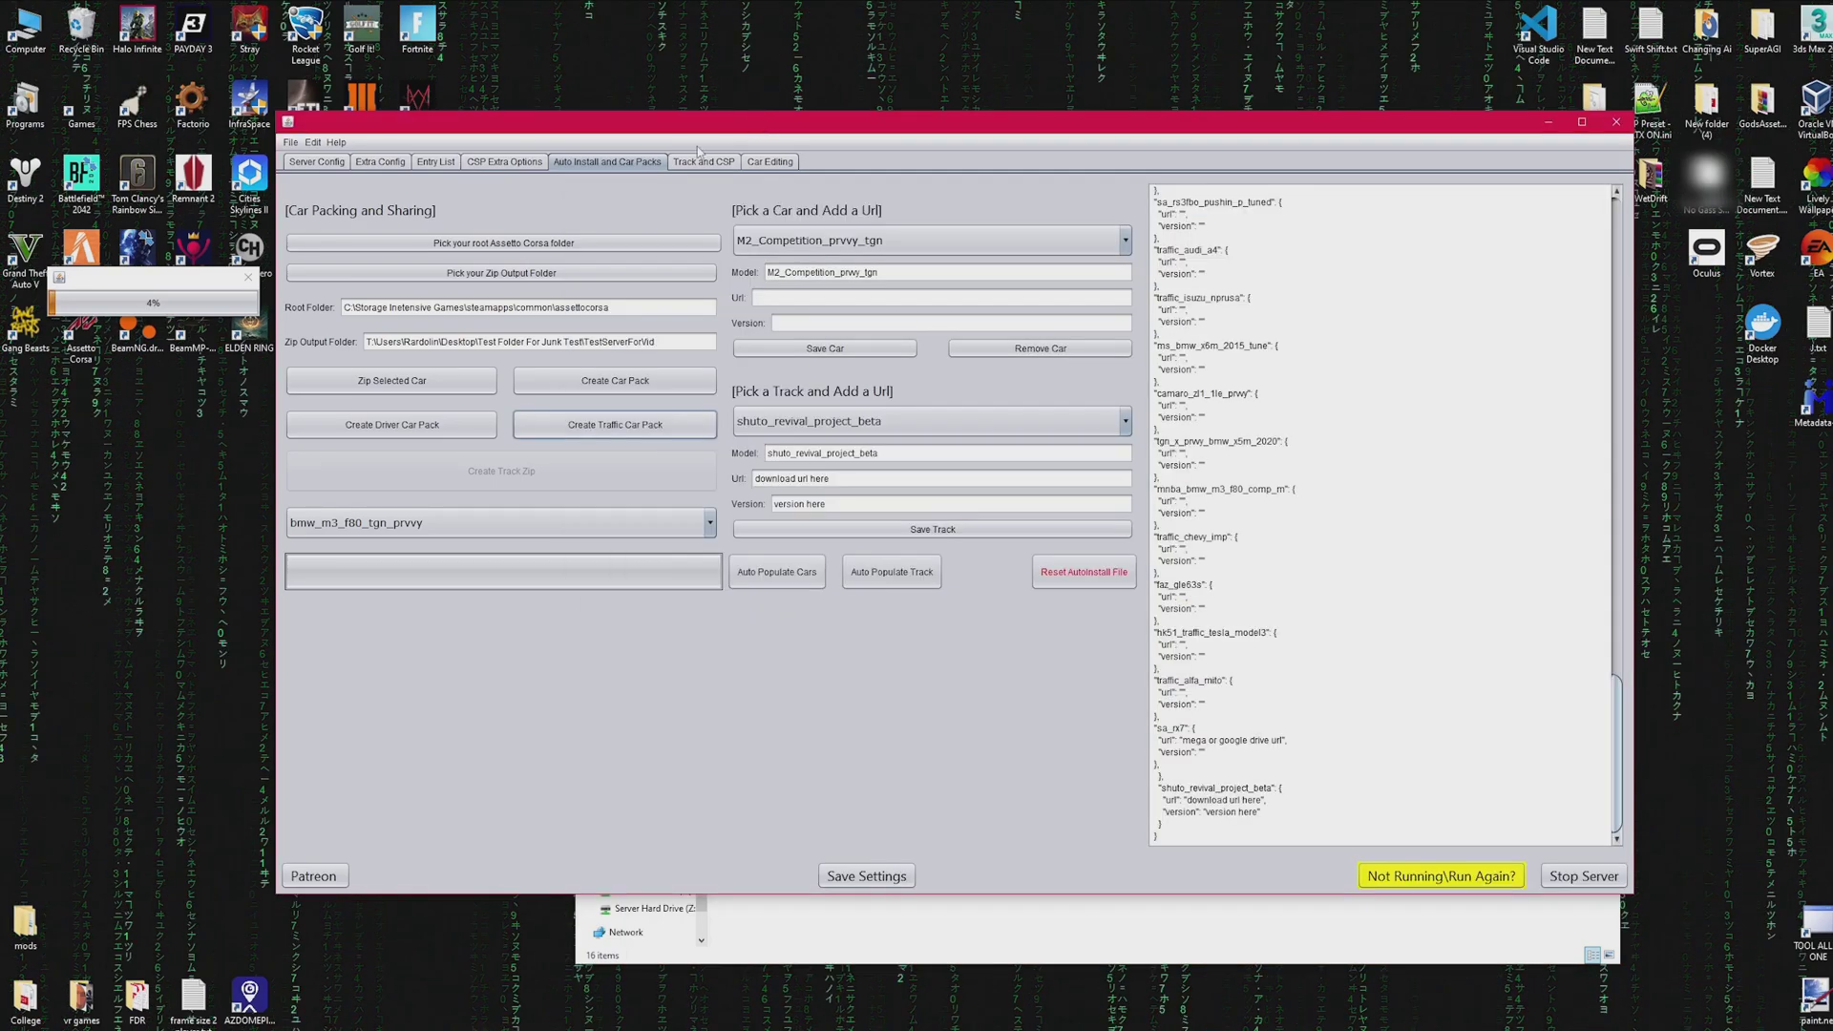
Remove one 370z God Tuned entry from the entry list.
{"action": "left_click", "coordinate": [504, 161]}
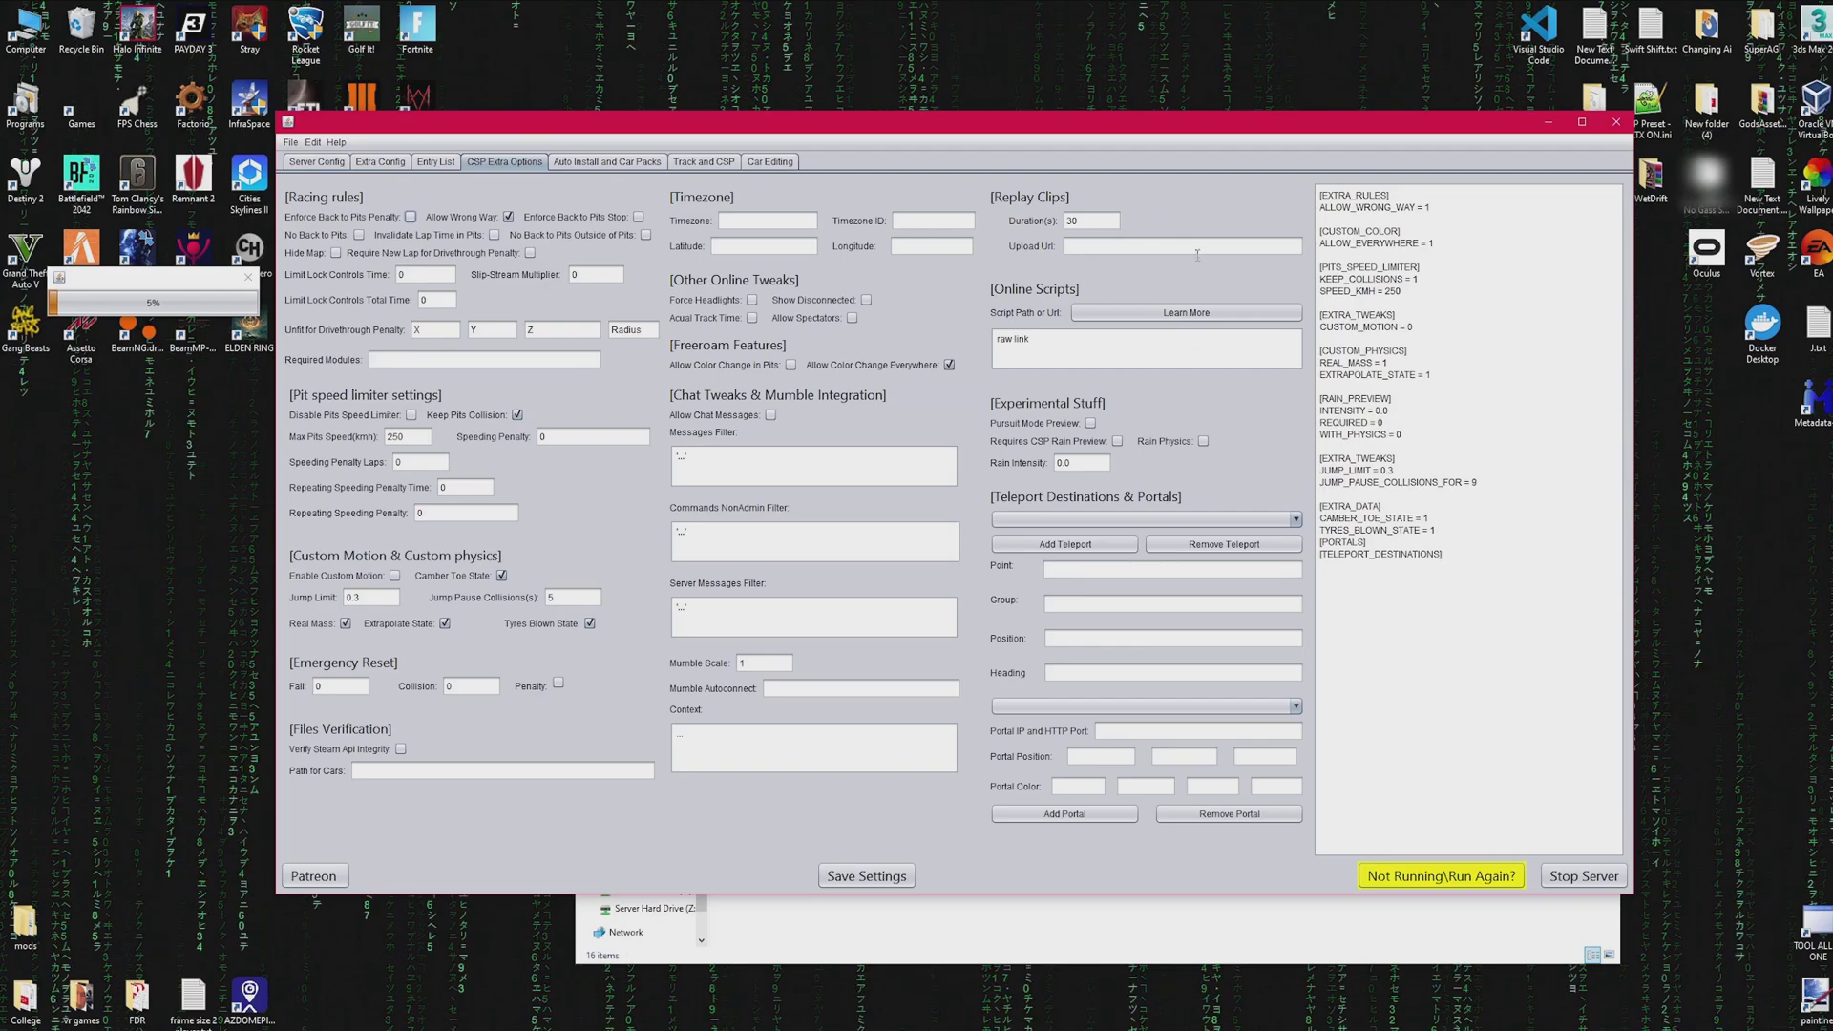
{"action": "left_click", "coordinate": [428, 163]}
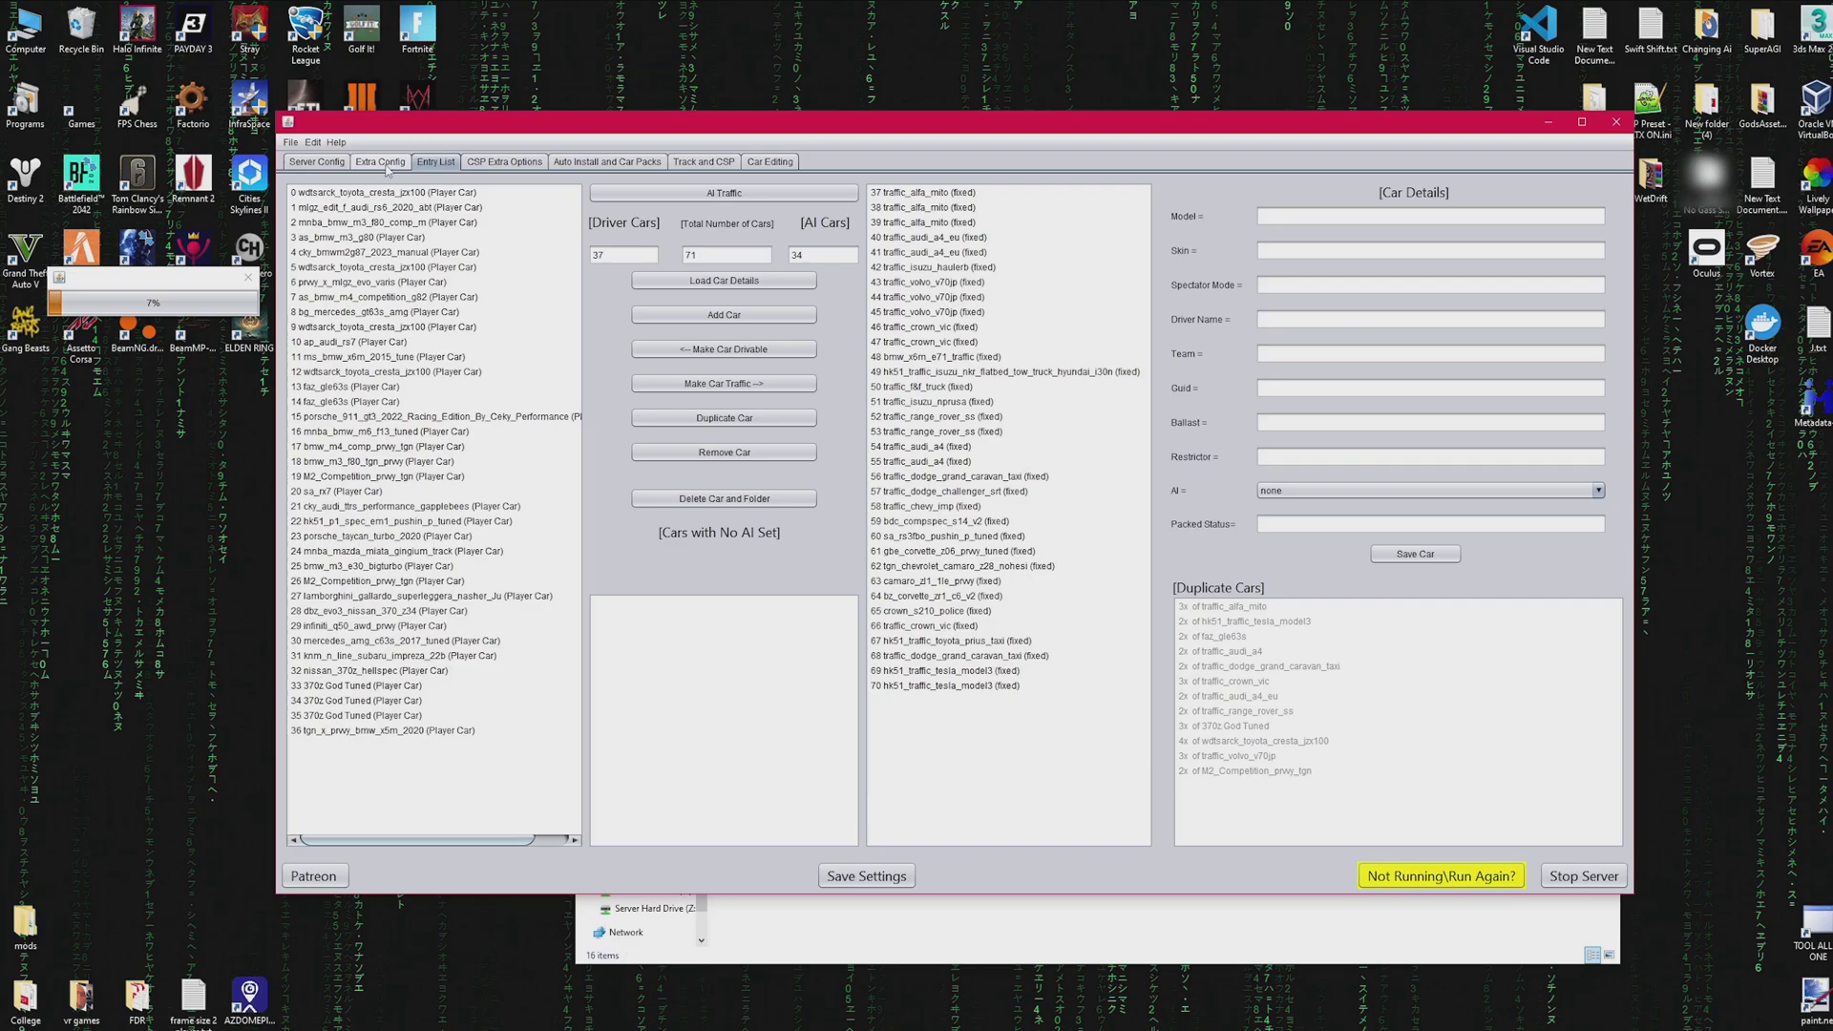
{"action": "left_click", "coordinate": [379, 700]}
{"action": "left_click", "coordinate": [724, 452]}
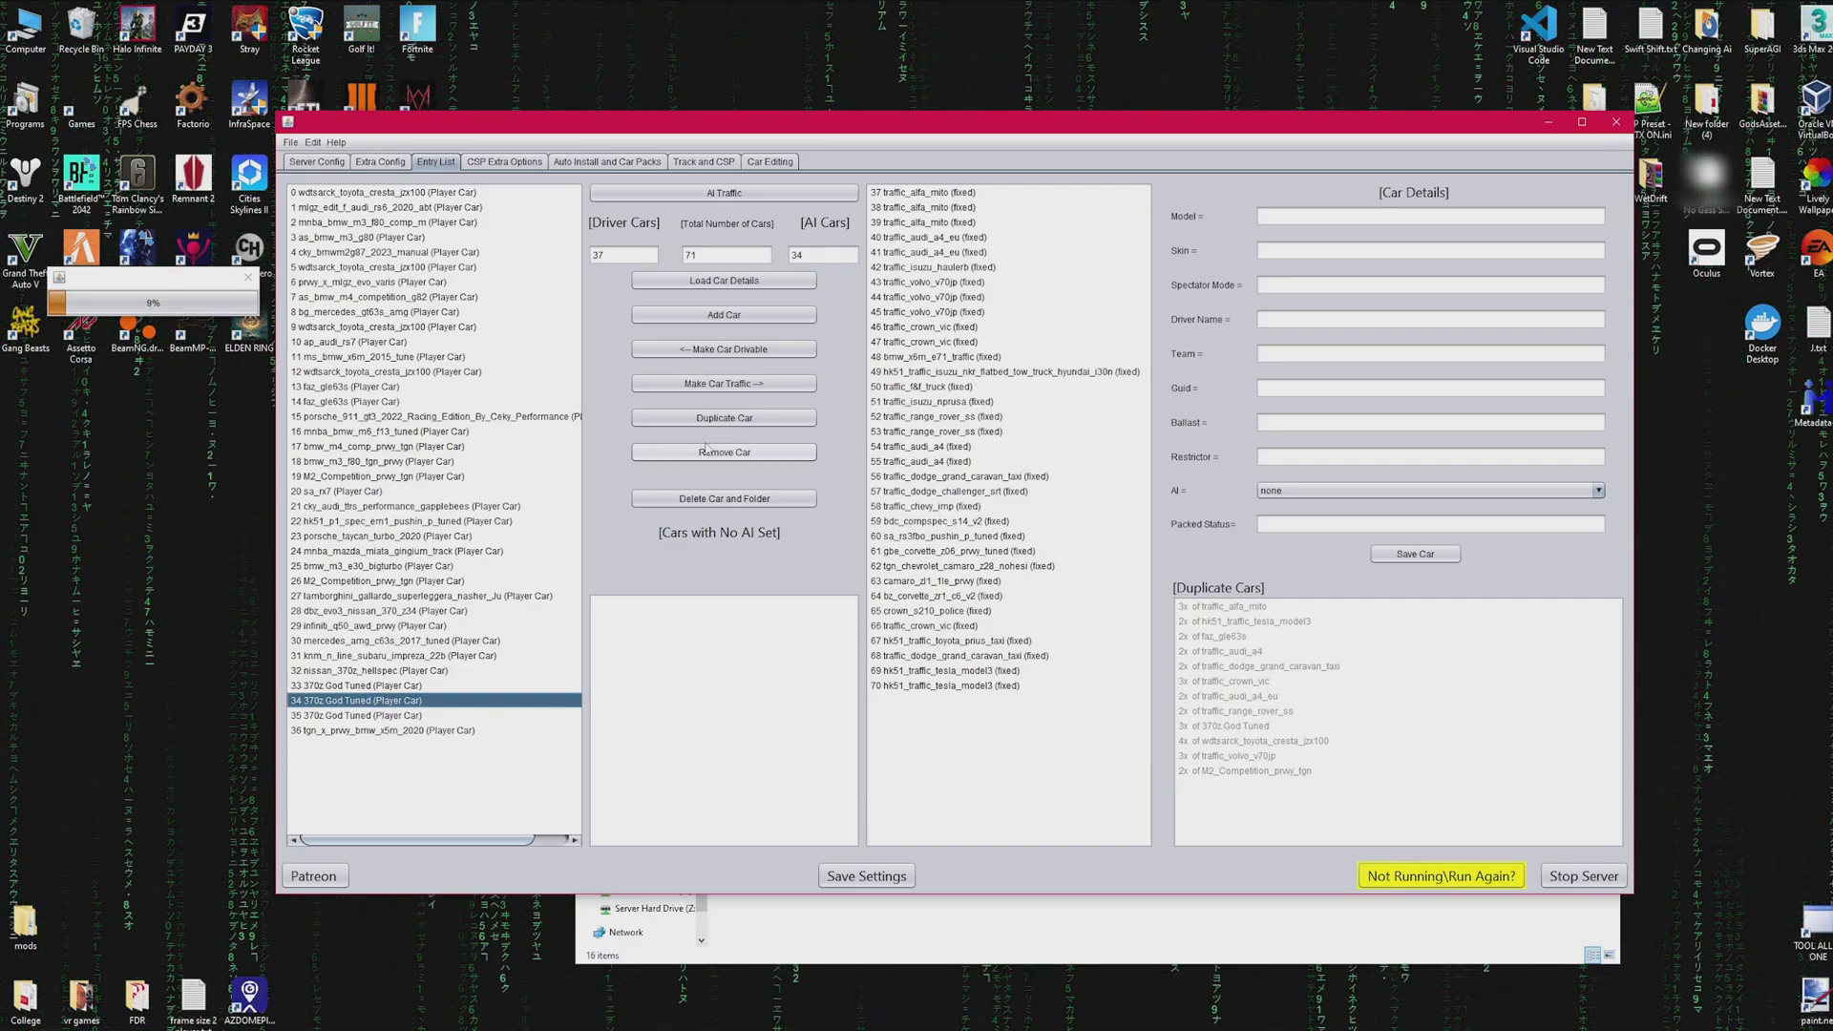
{"action": "left_click", "coordinate": [727, 317]}
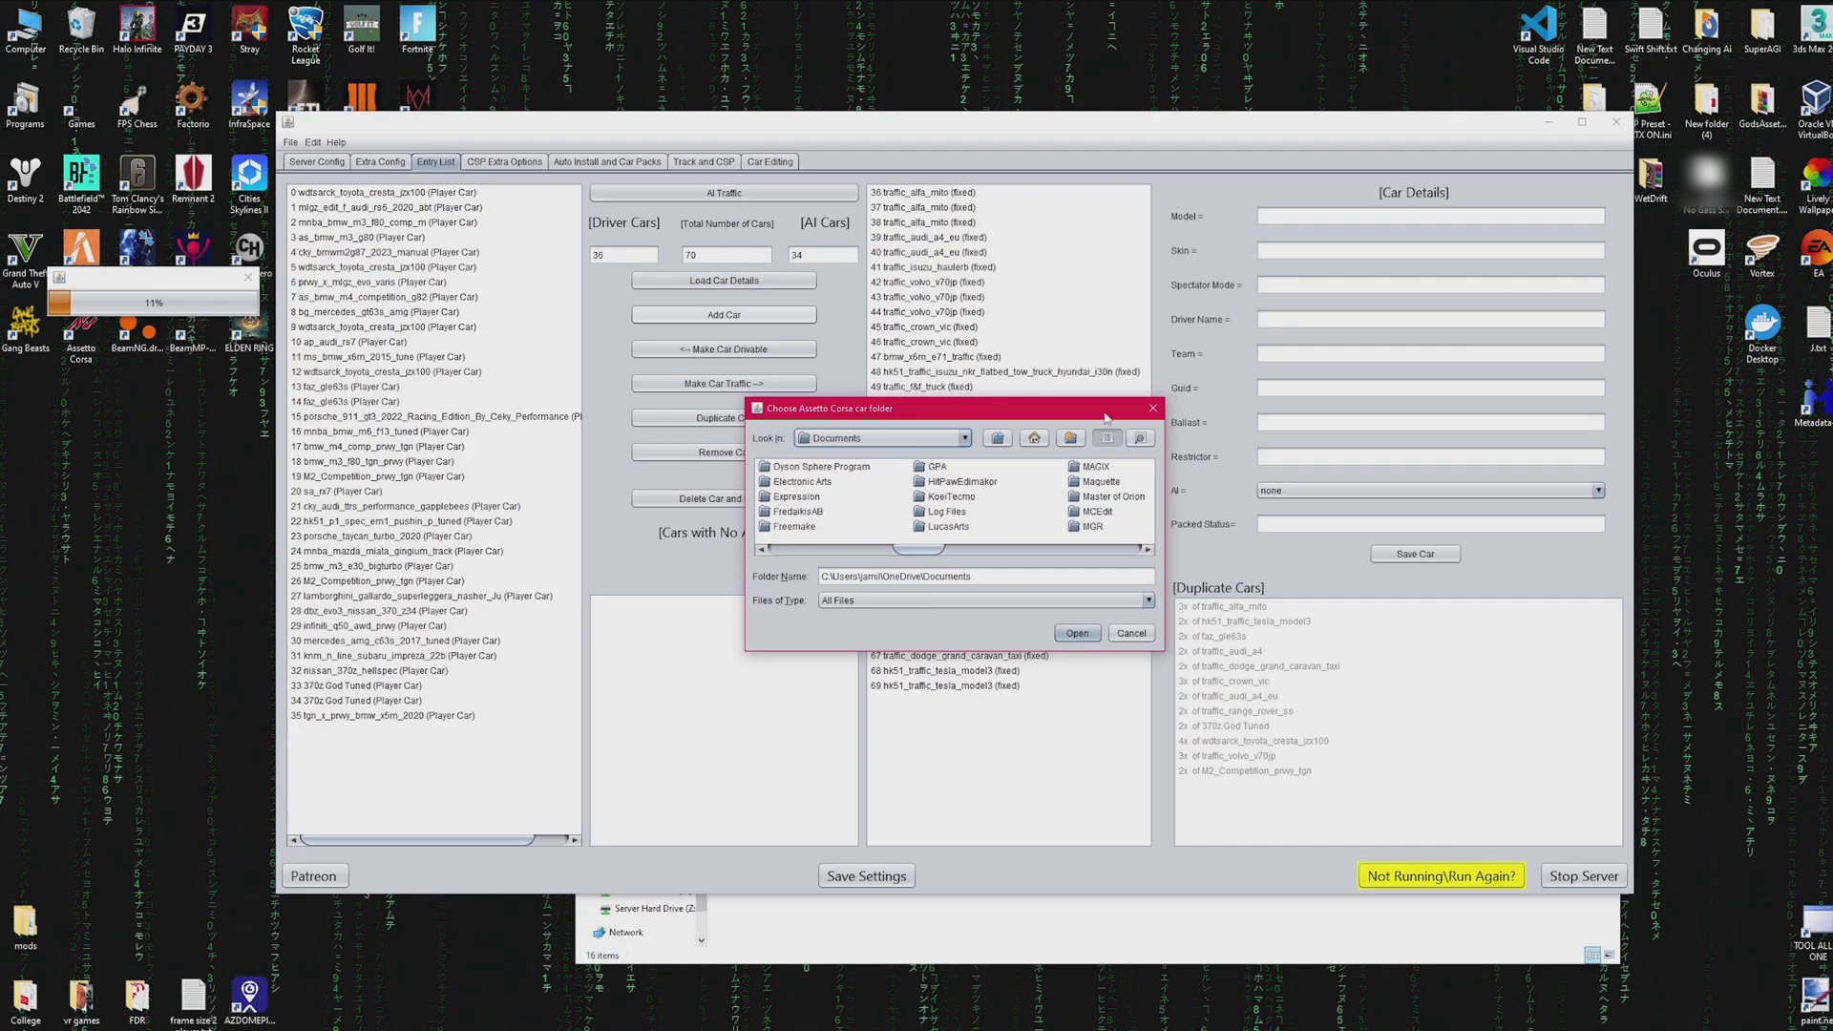
{"action": "left_click", "coordinate": [1152, 408]}
Make ap_audi_rs7 an AI traffic car and hk51_traffic_tesla_model3 a drivable player car.
{"action": "left_click", "coordinate": [453, 344]}
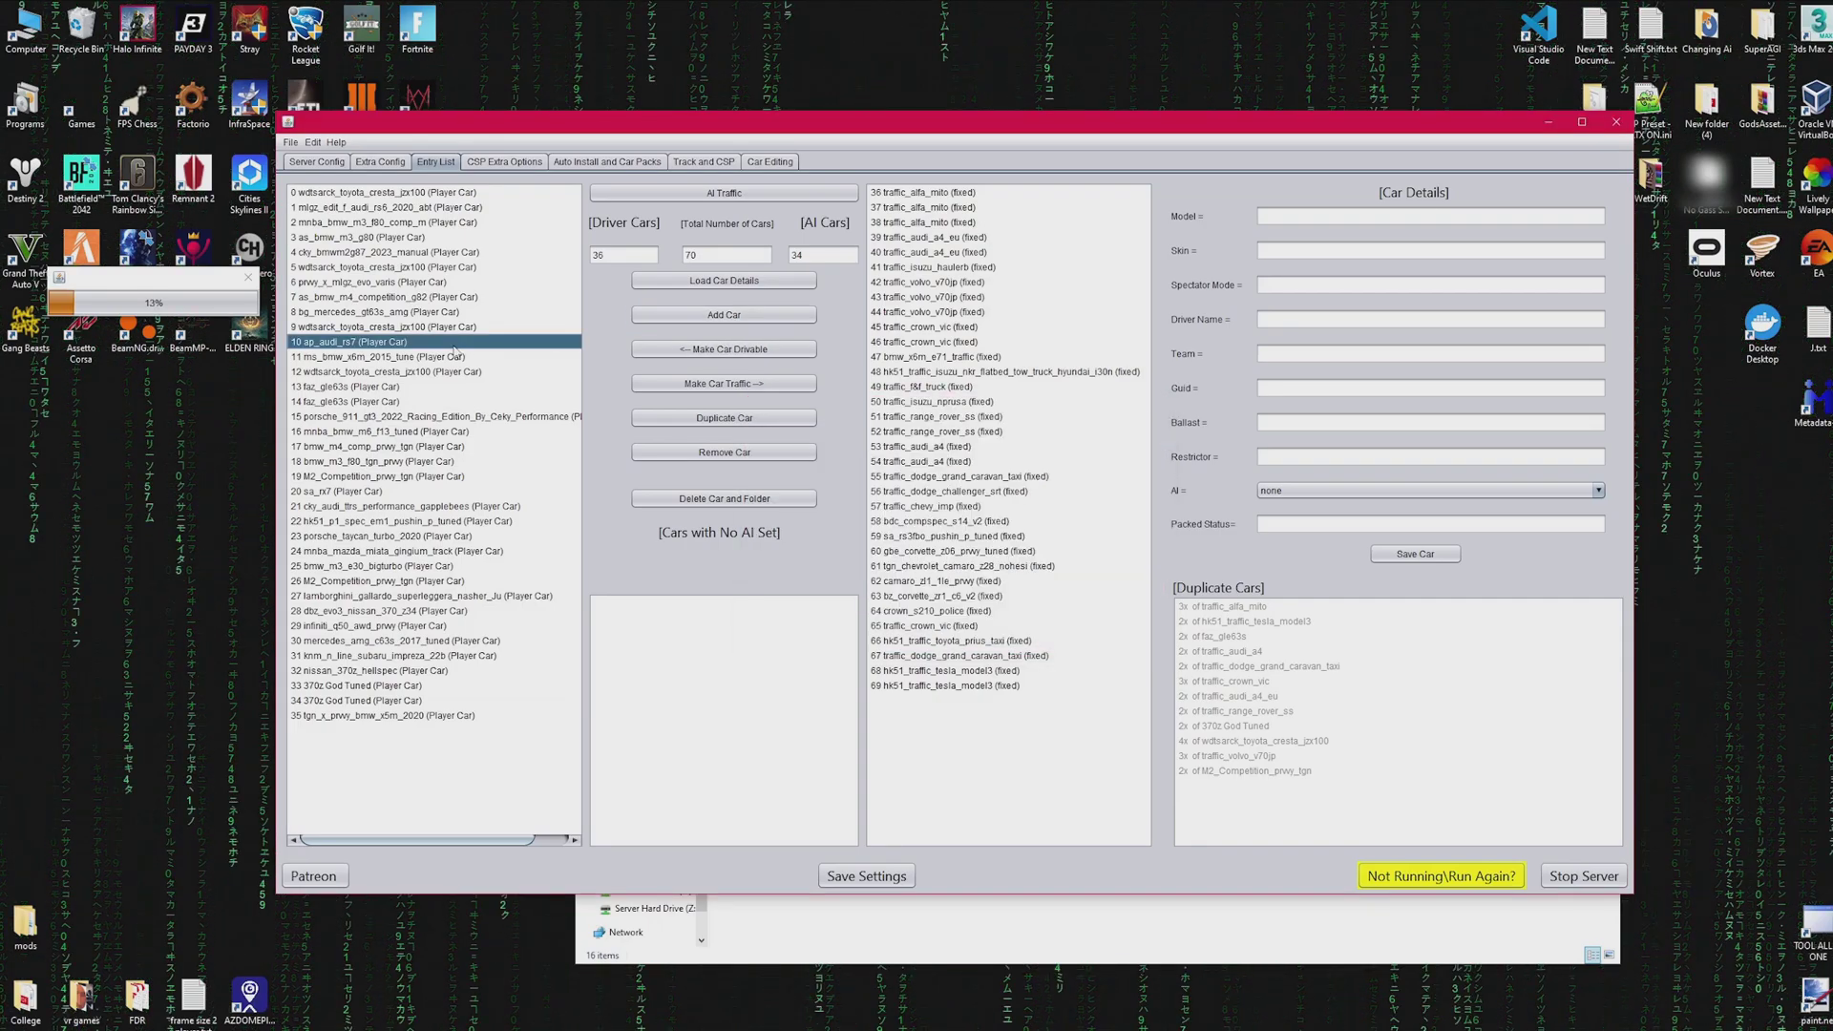
{"action": "left_click", "coordinate": [724, 383]}
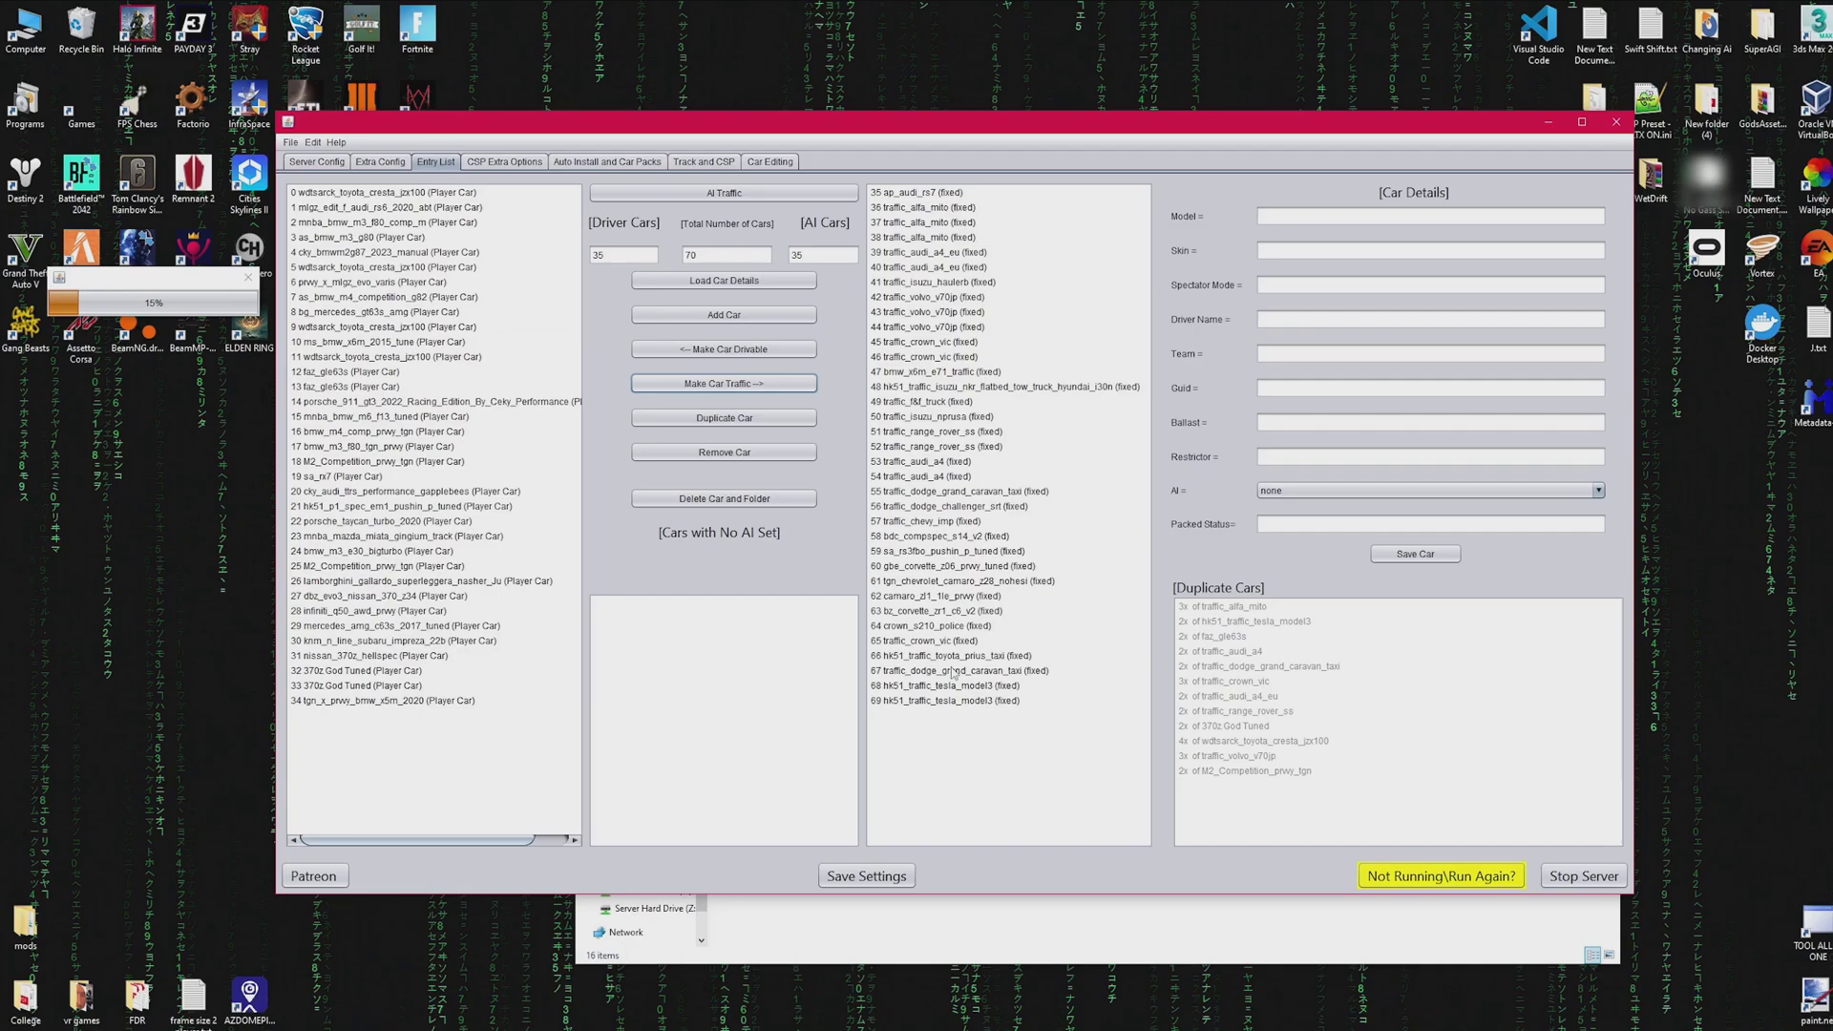
{"action": "left_click", "coordinate": [952, 686]}
{"action": "left_click", "coordinate": [723, 349]}
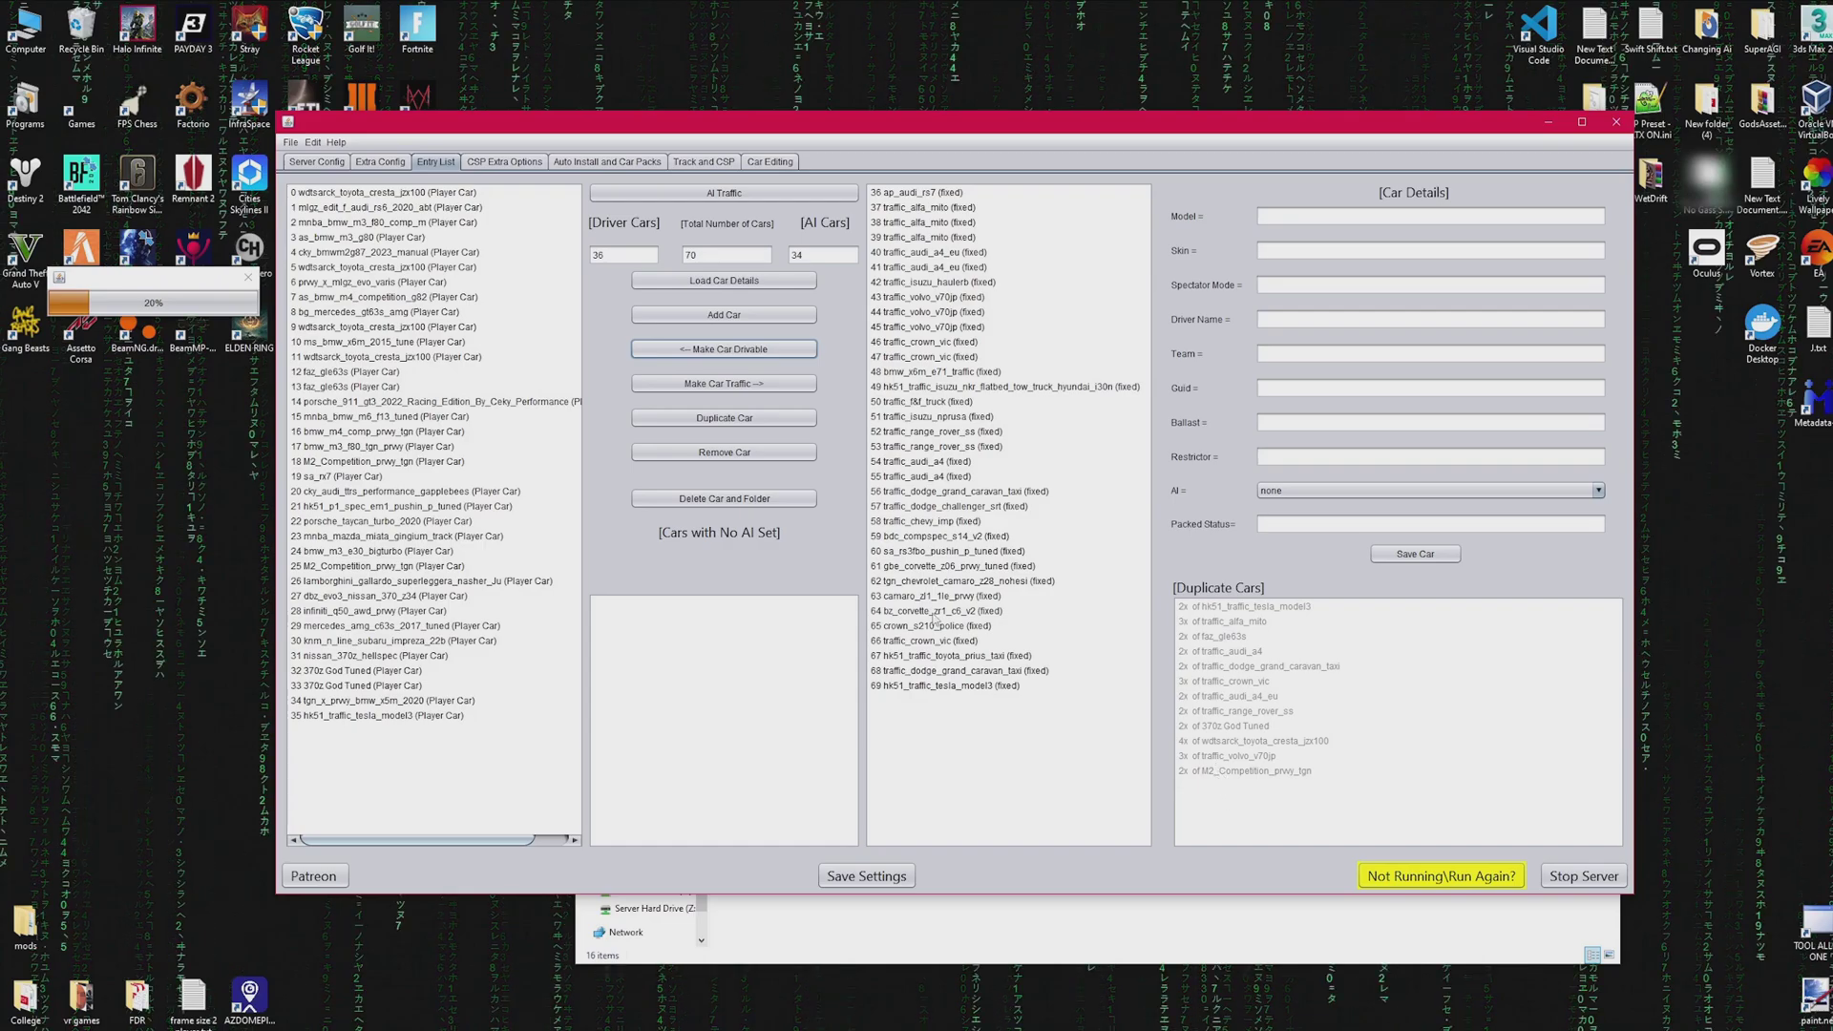
{"action": "left_click", "coordinate": [380, 161]}
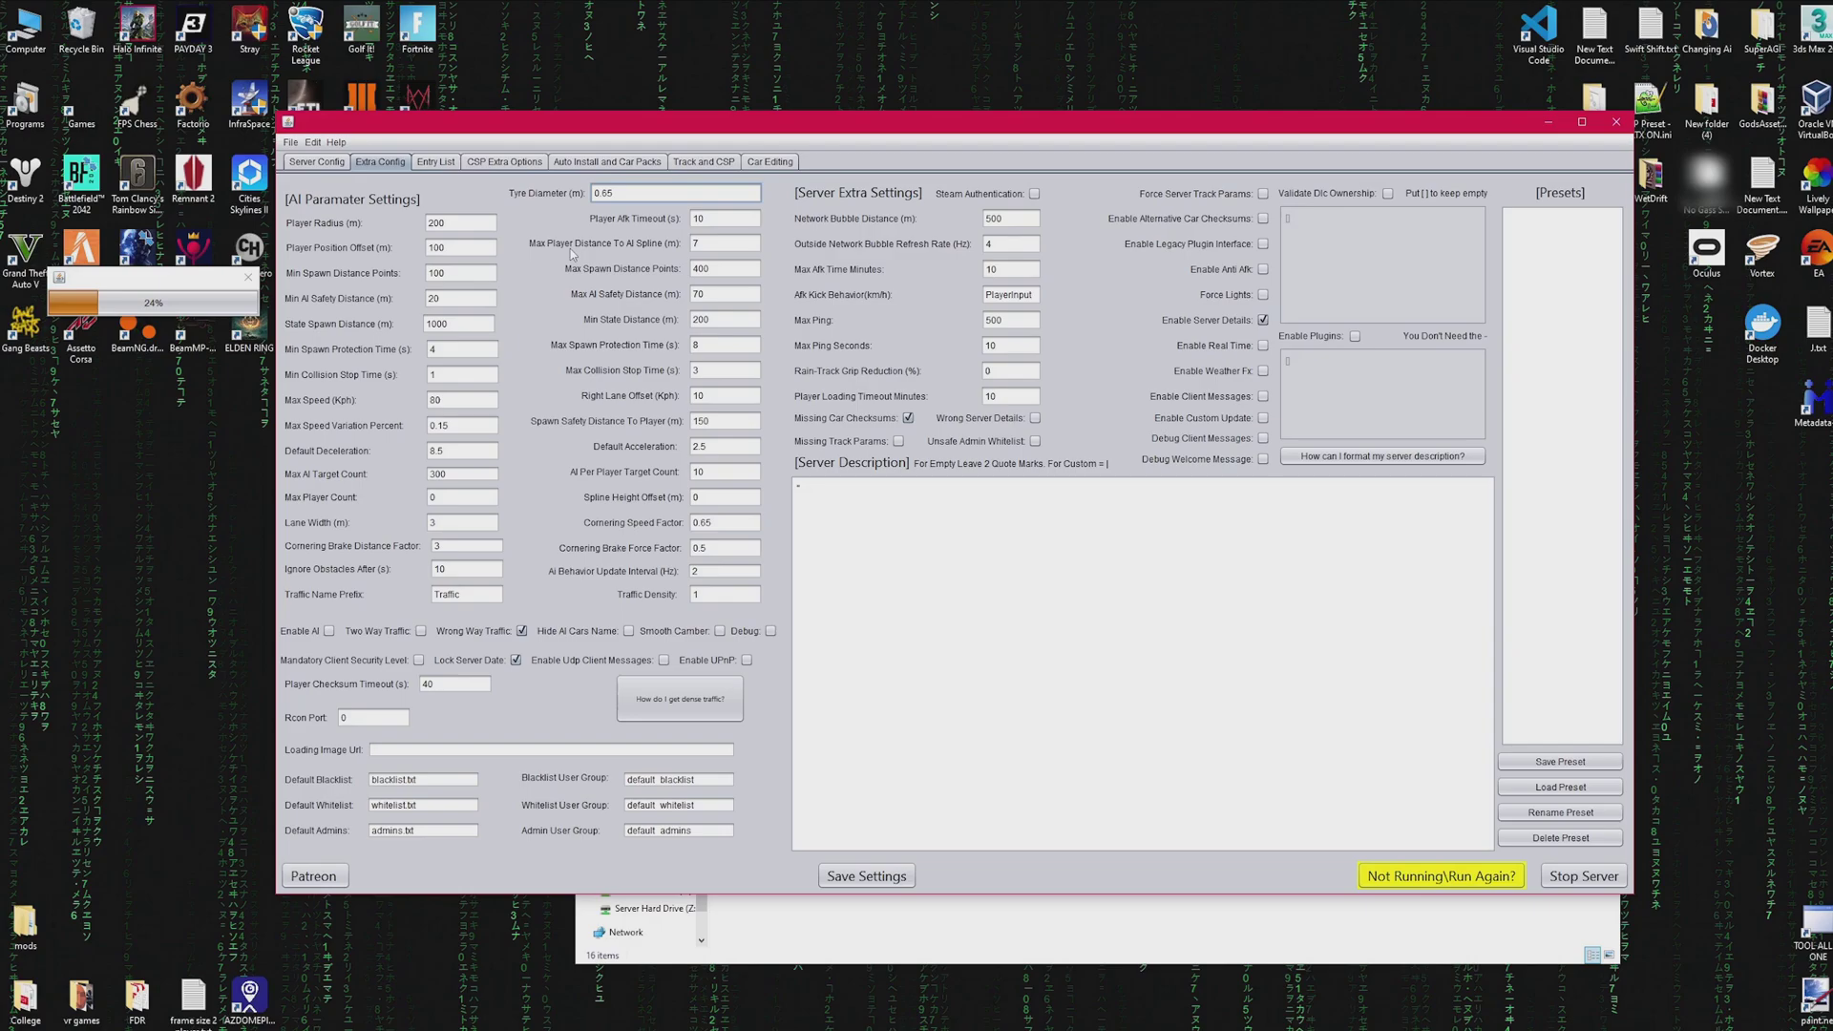
Try Validate Dlc Ownership and Enable Plugins, leaving both switched off.
{"action": "left_click", "coordinate": [1387, 193]}
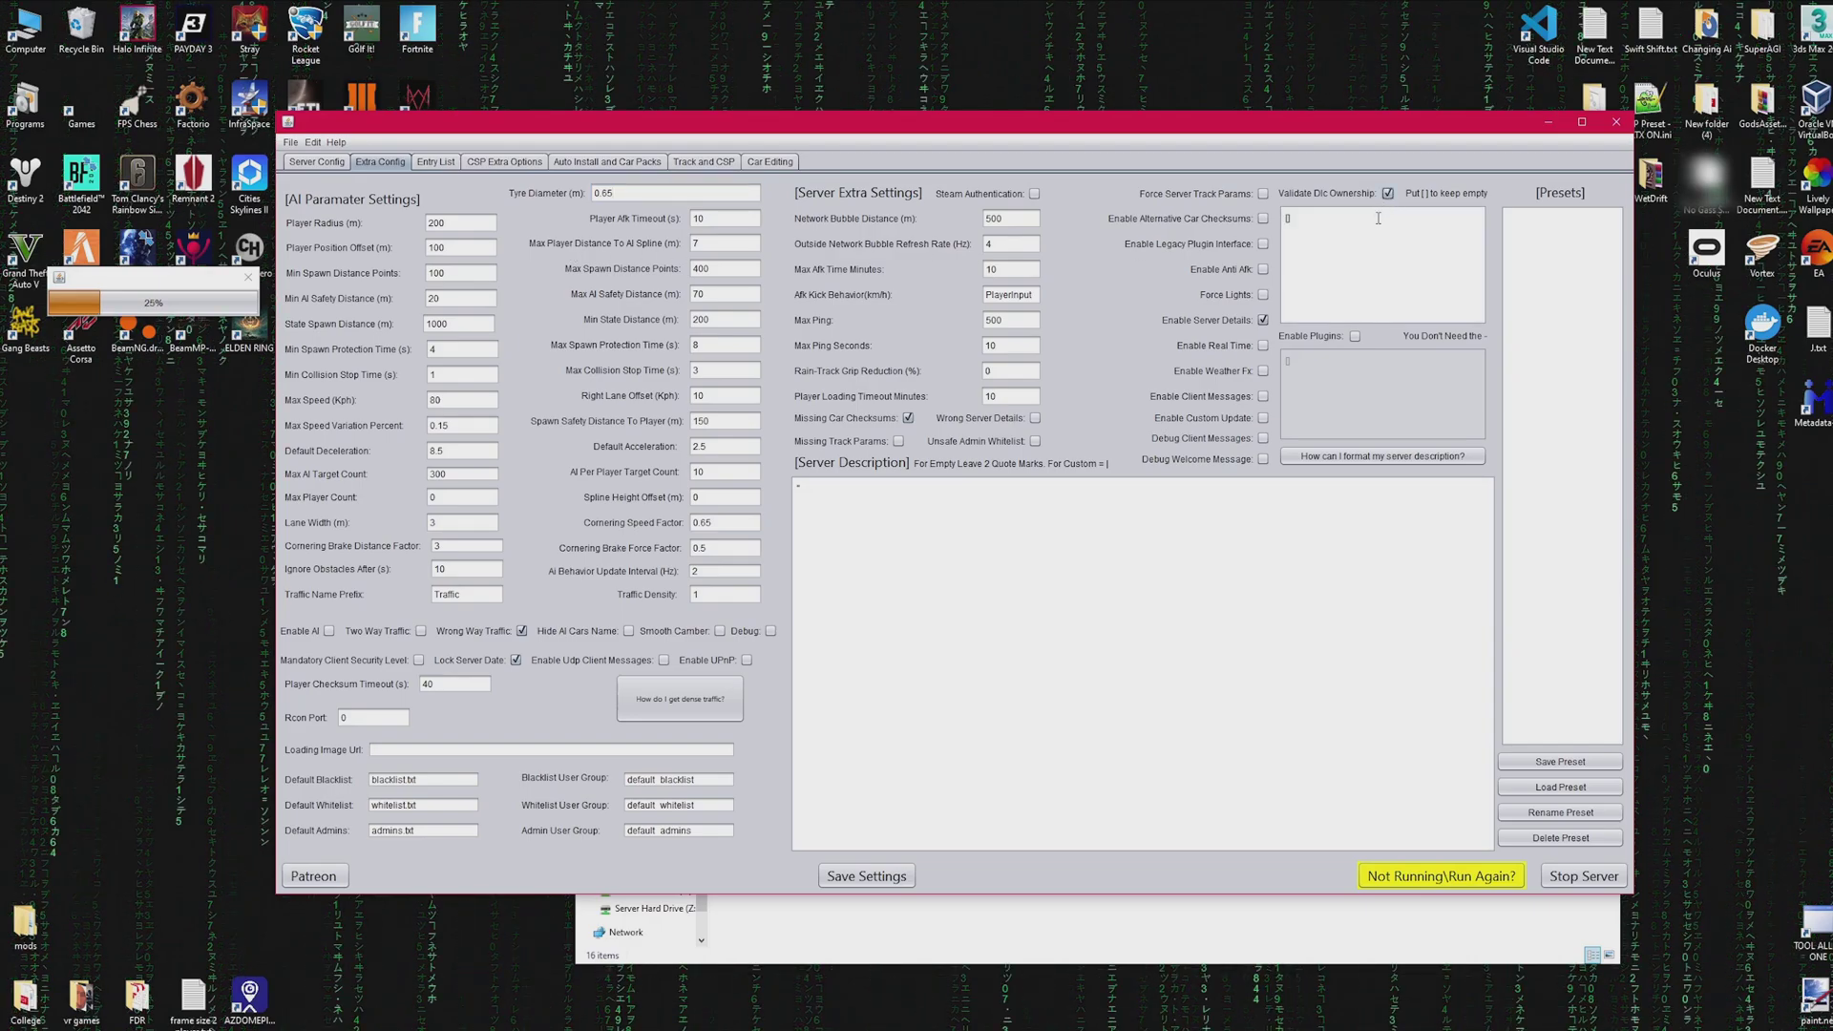
{"action": "left_click", "coordinate": [1317, 224]}
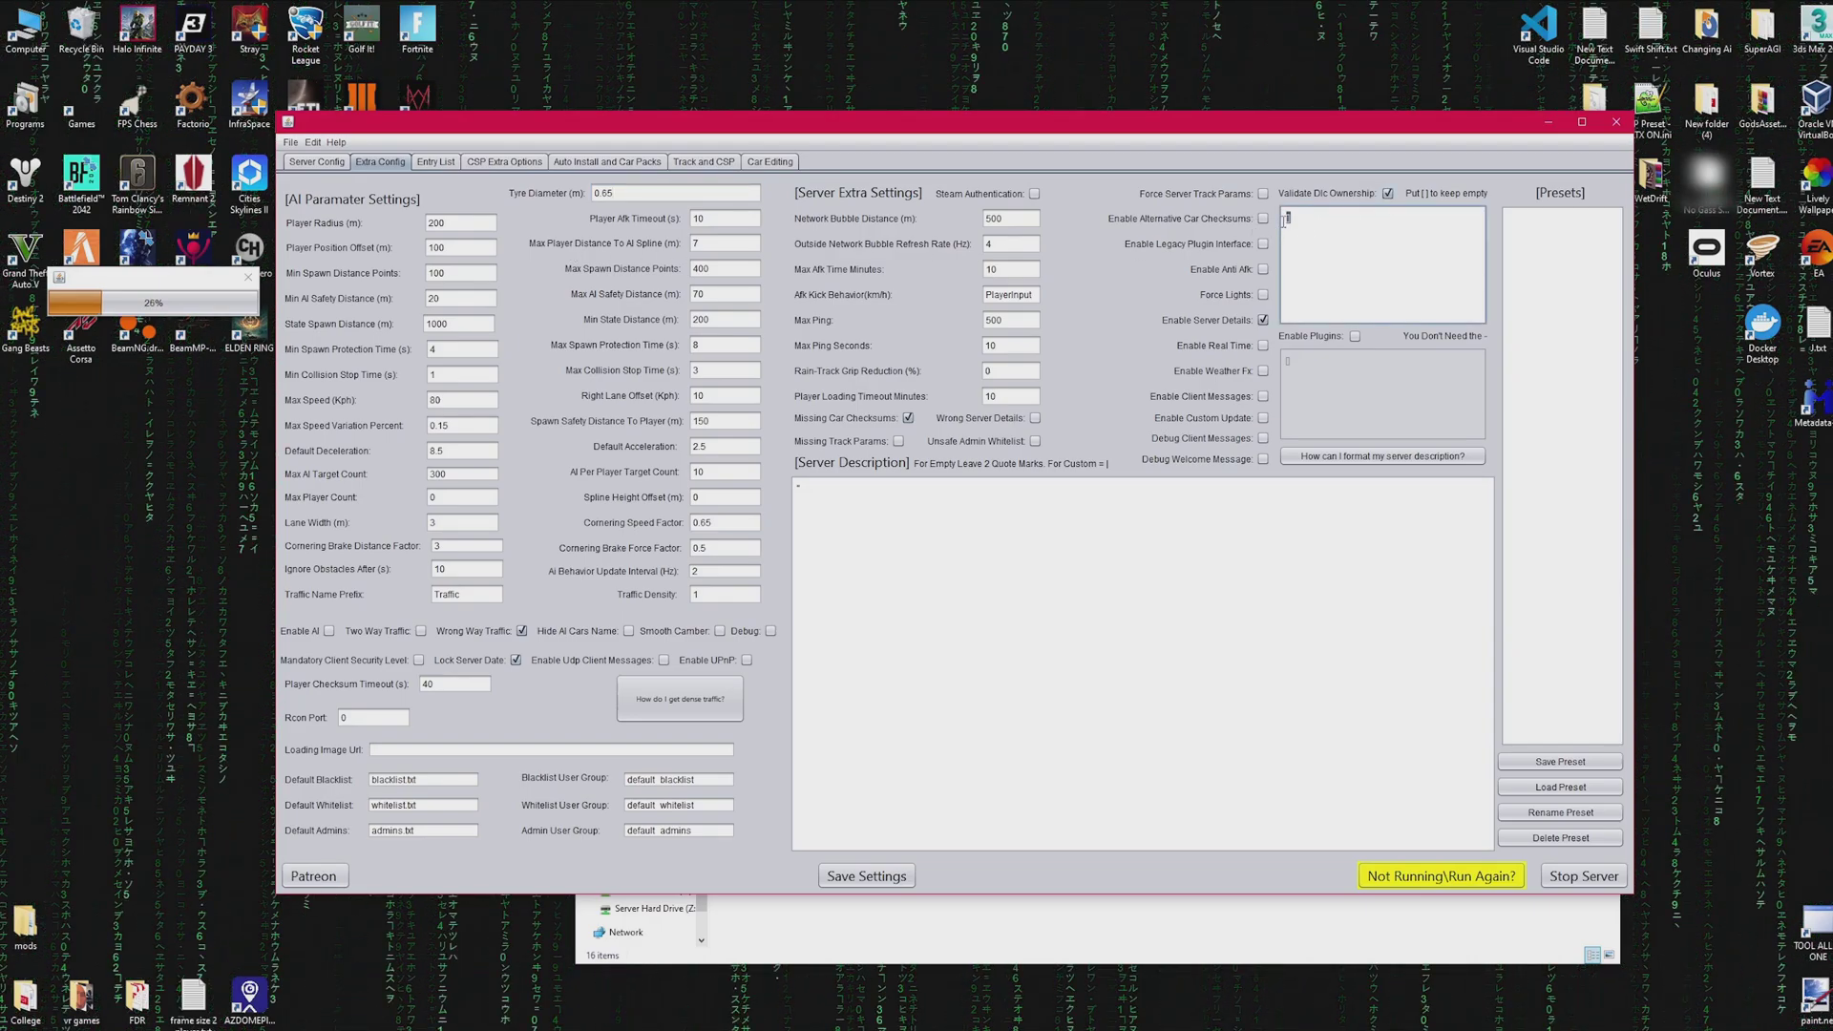
{"action": "left_click", "coordinate": [1387, 193]}
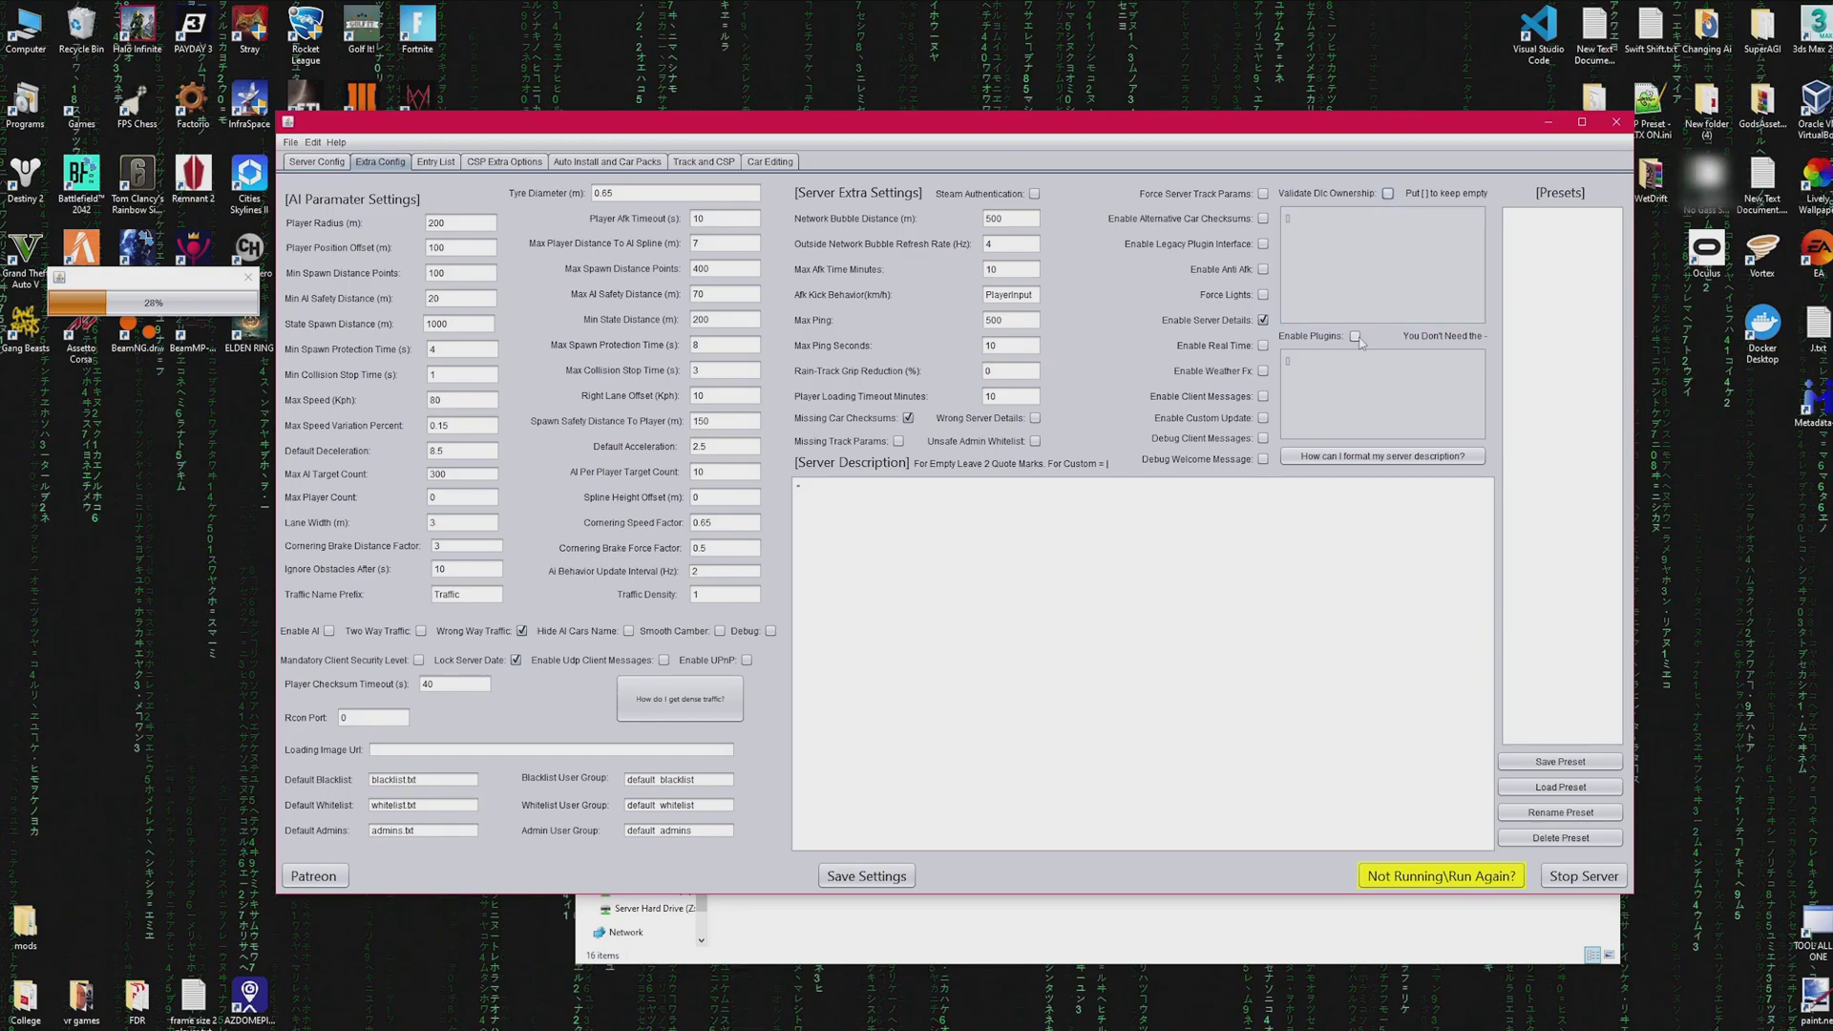
{"action": "left_click", "coordinate": [1355, 336]}
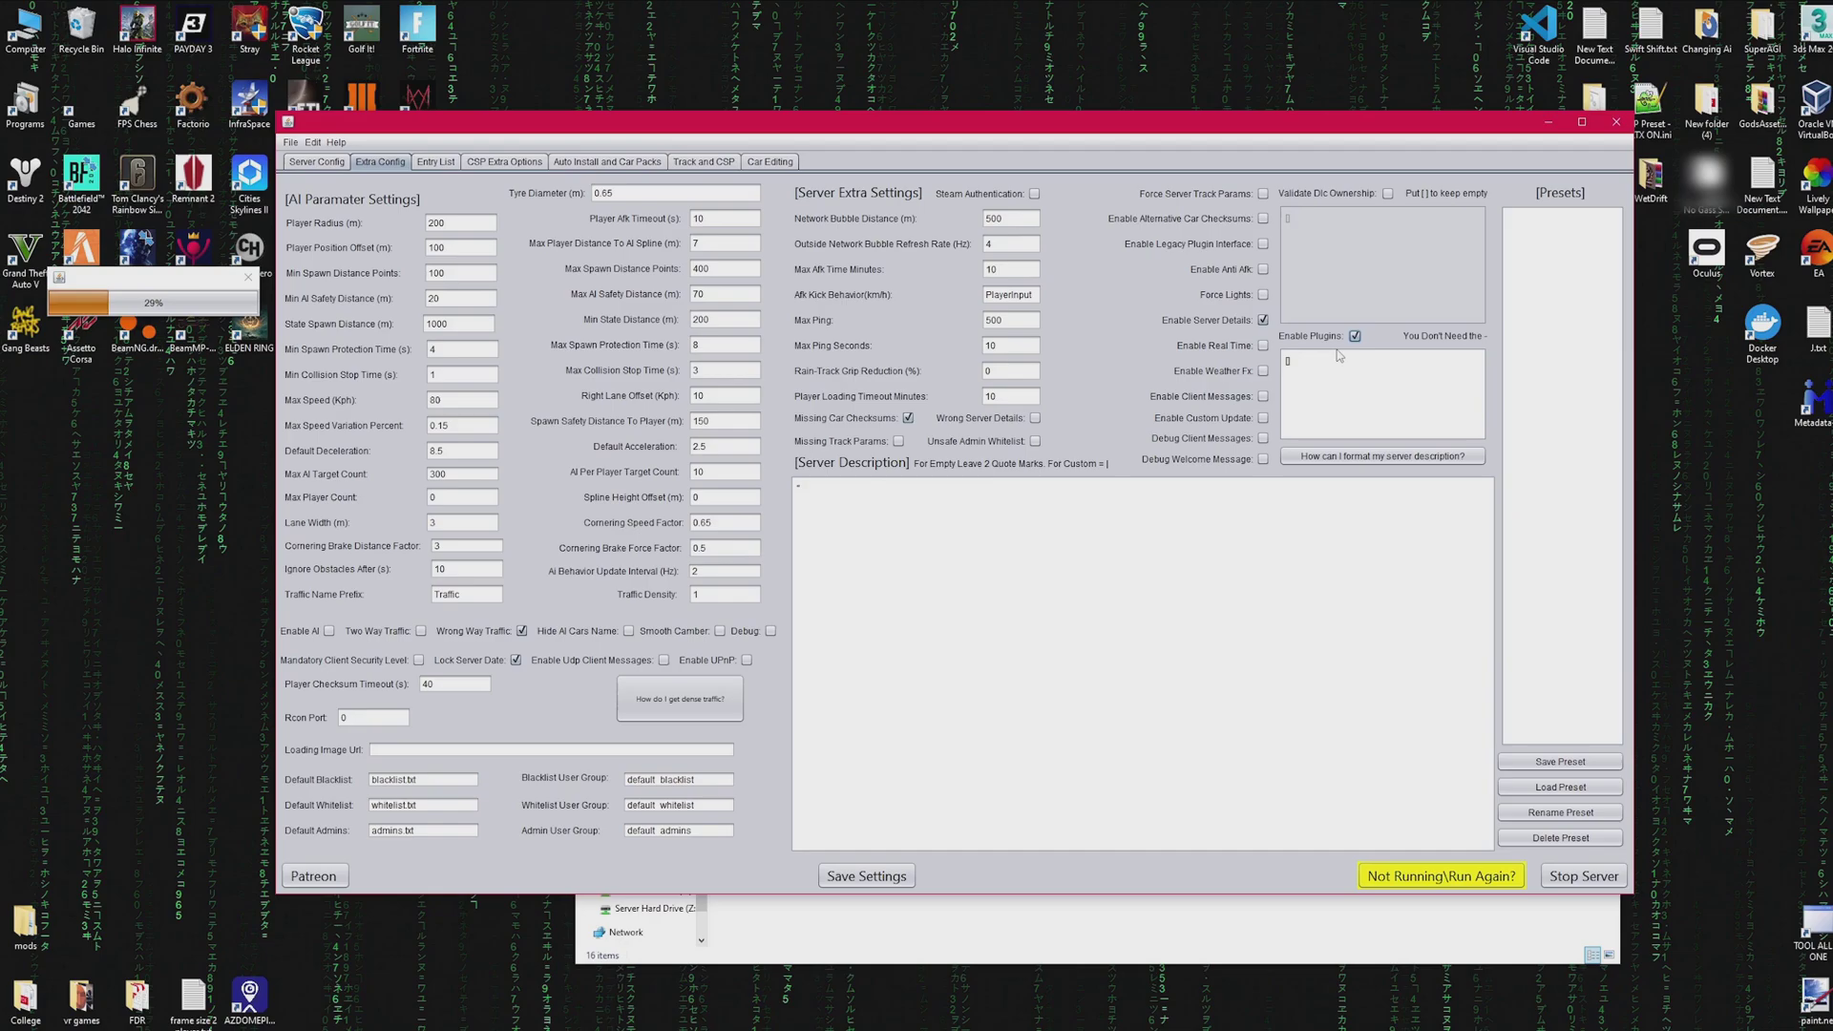
{"action": "left_click", "coordinate": [1355, 336]}
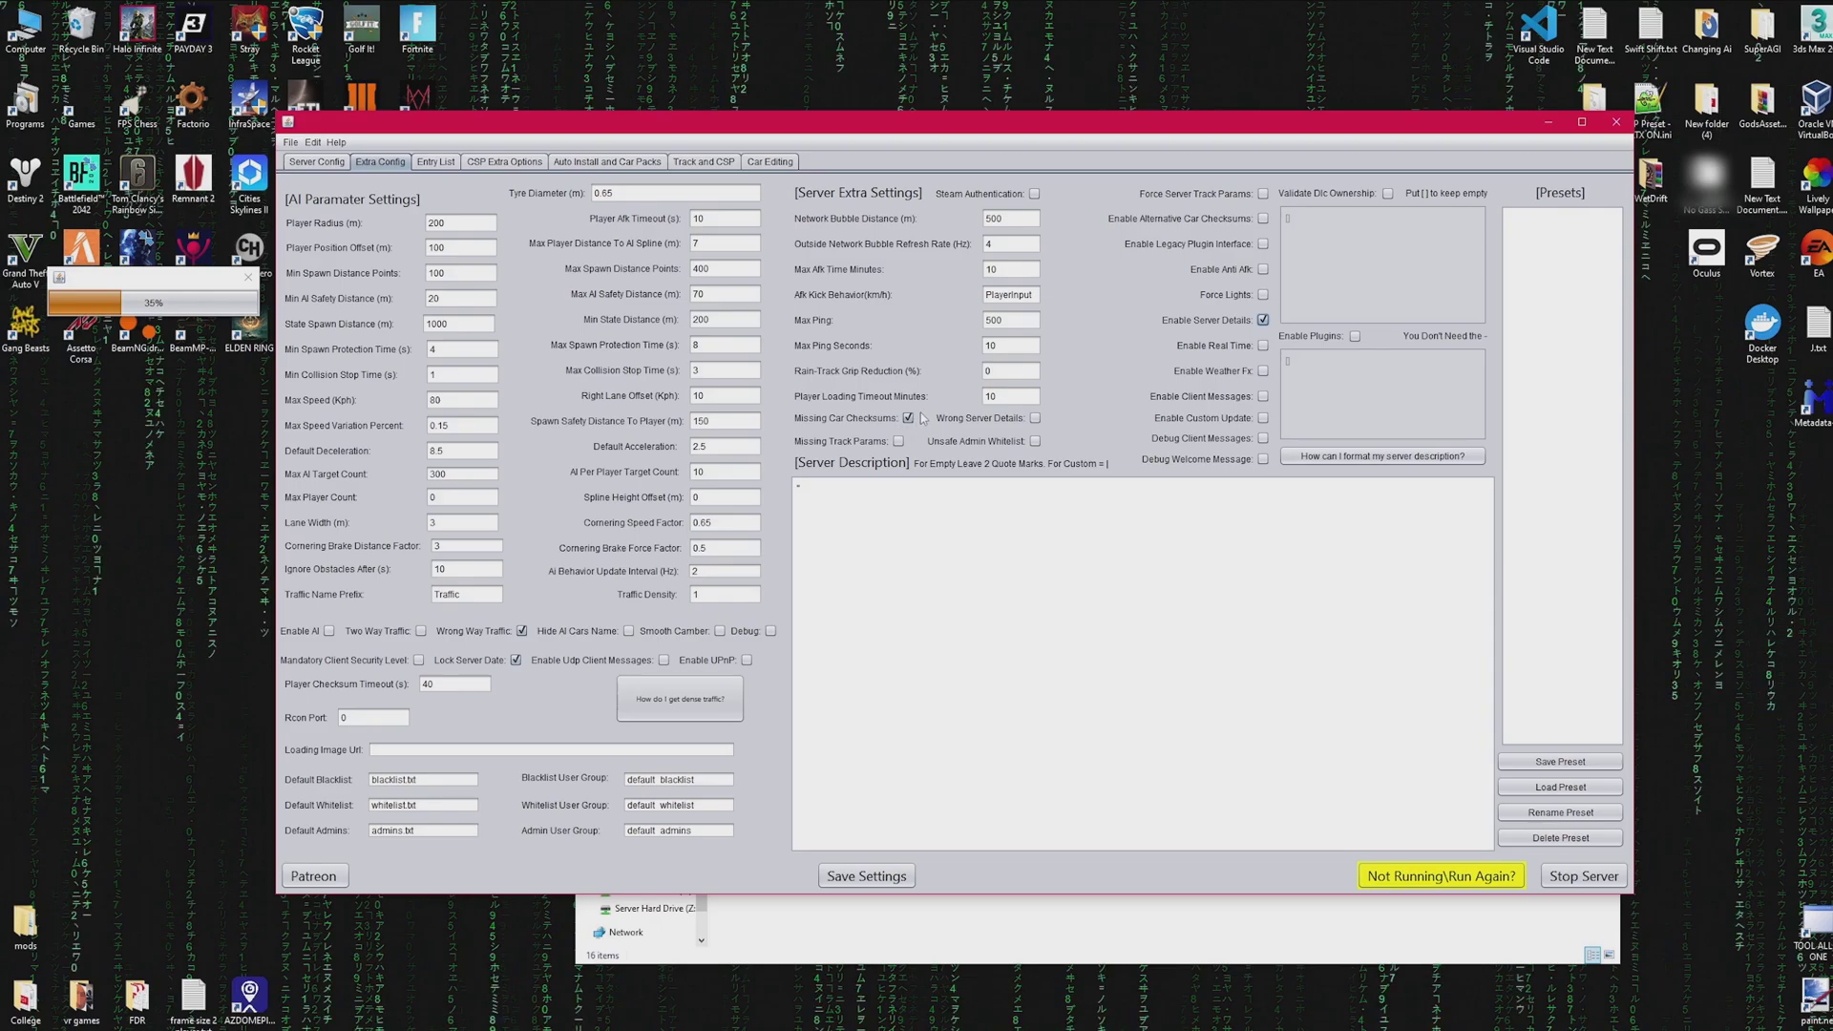
Keep missing car checksums on and enable AI Debug and Two Way Traffic.
{"action": "left_click", "coordinate": [908, 419]}
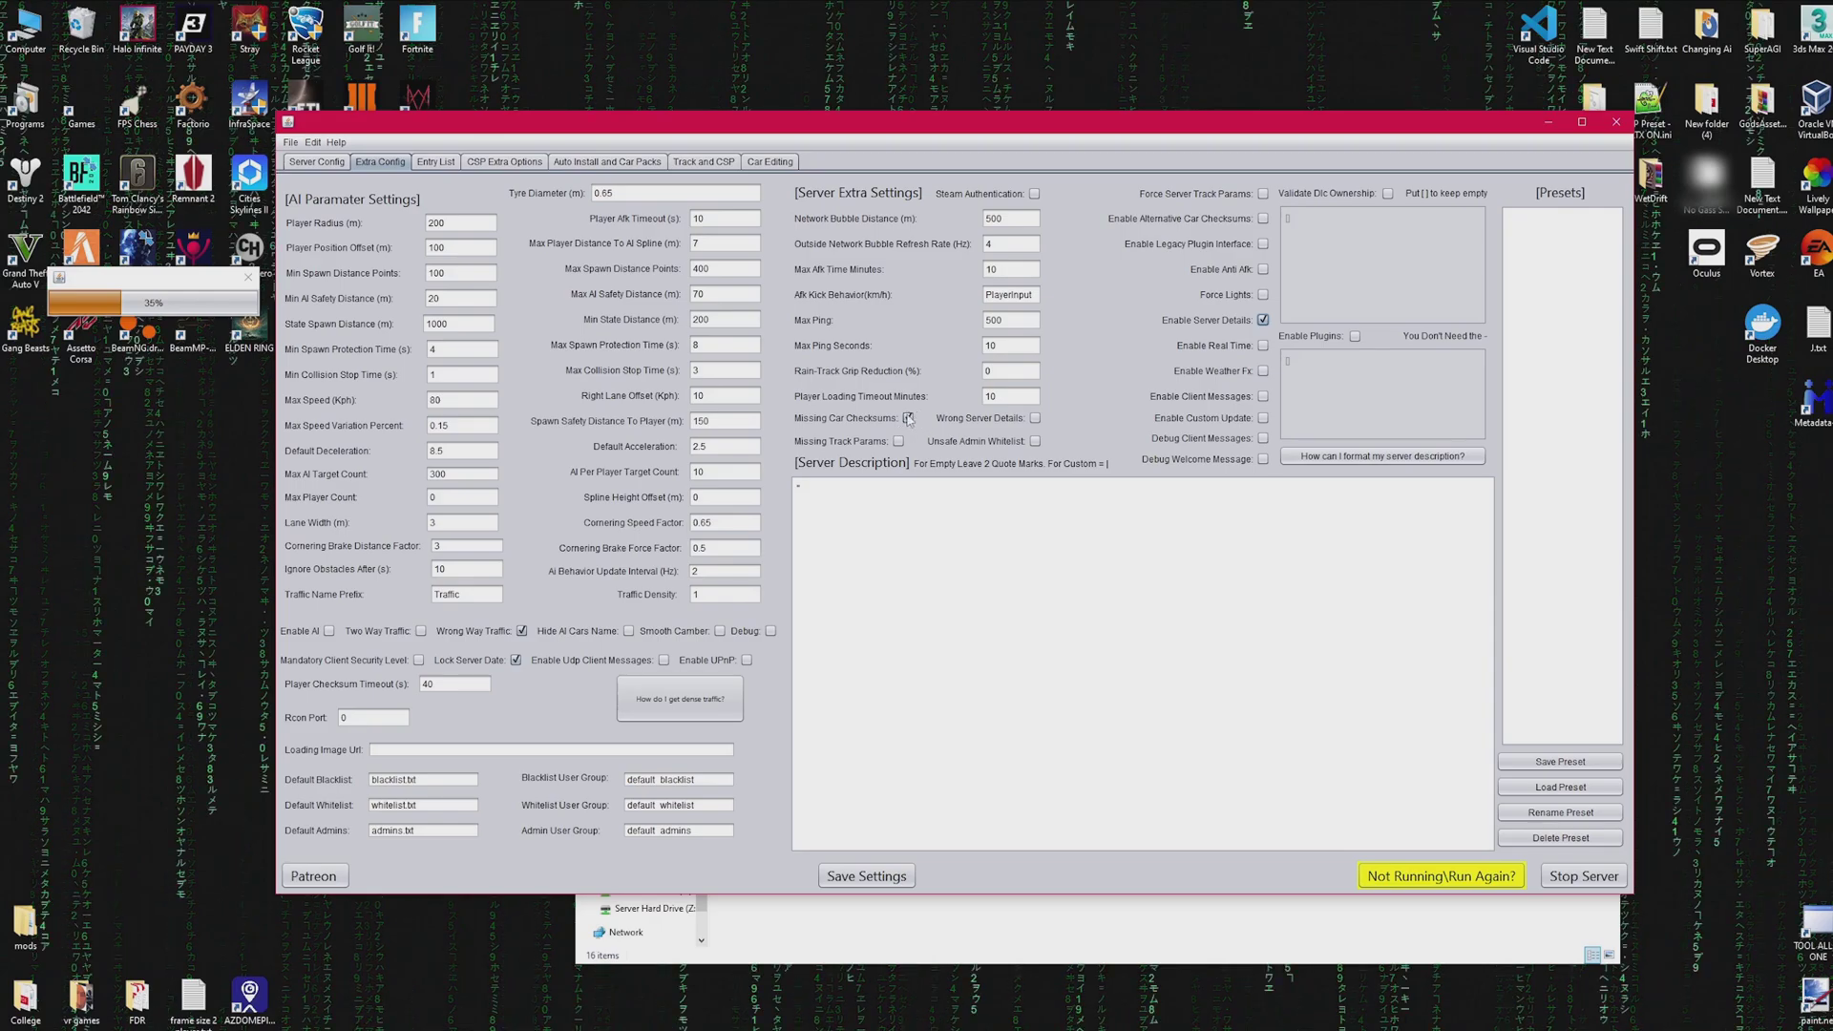
{"action": "left_click", "coordinate": [908, 418]}
{"action": "left_click", "coordinate": [908, 419]}
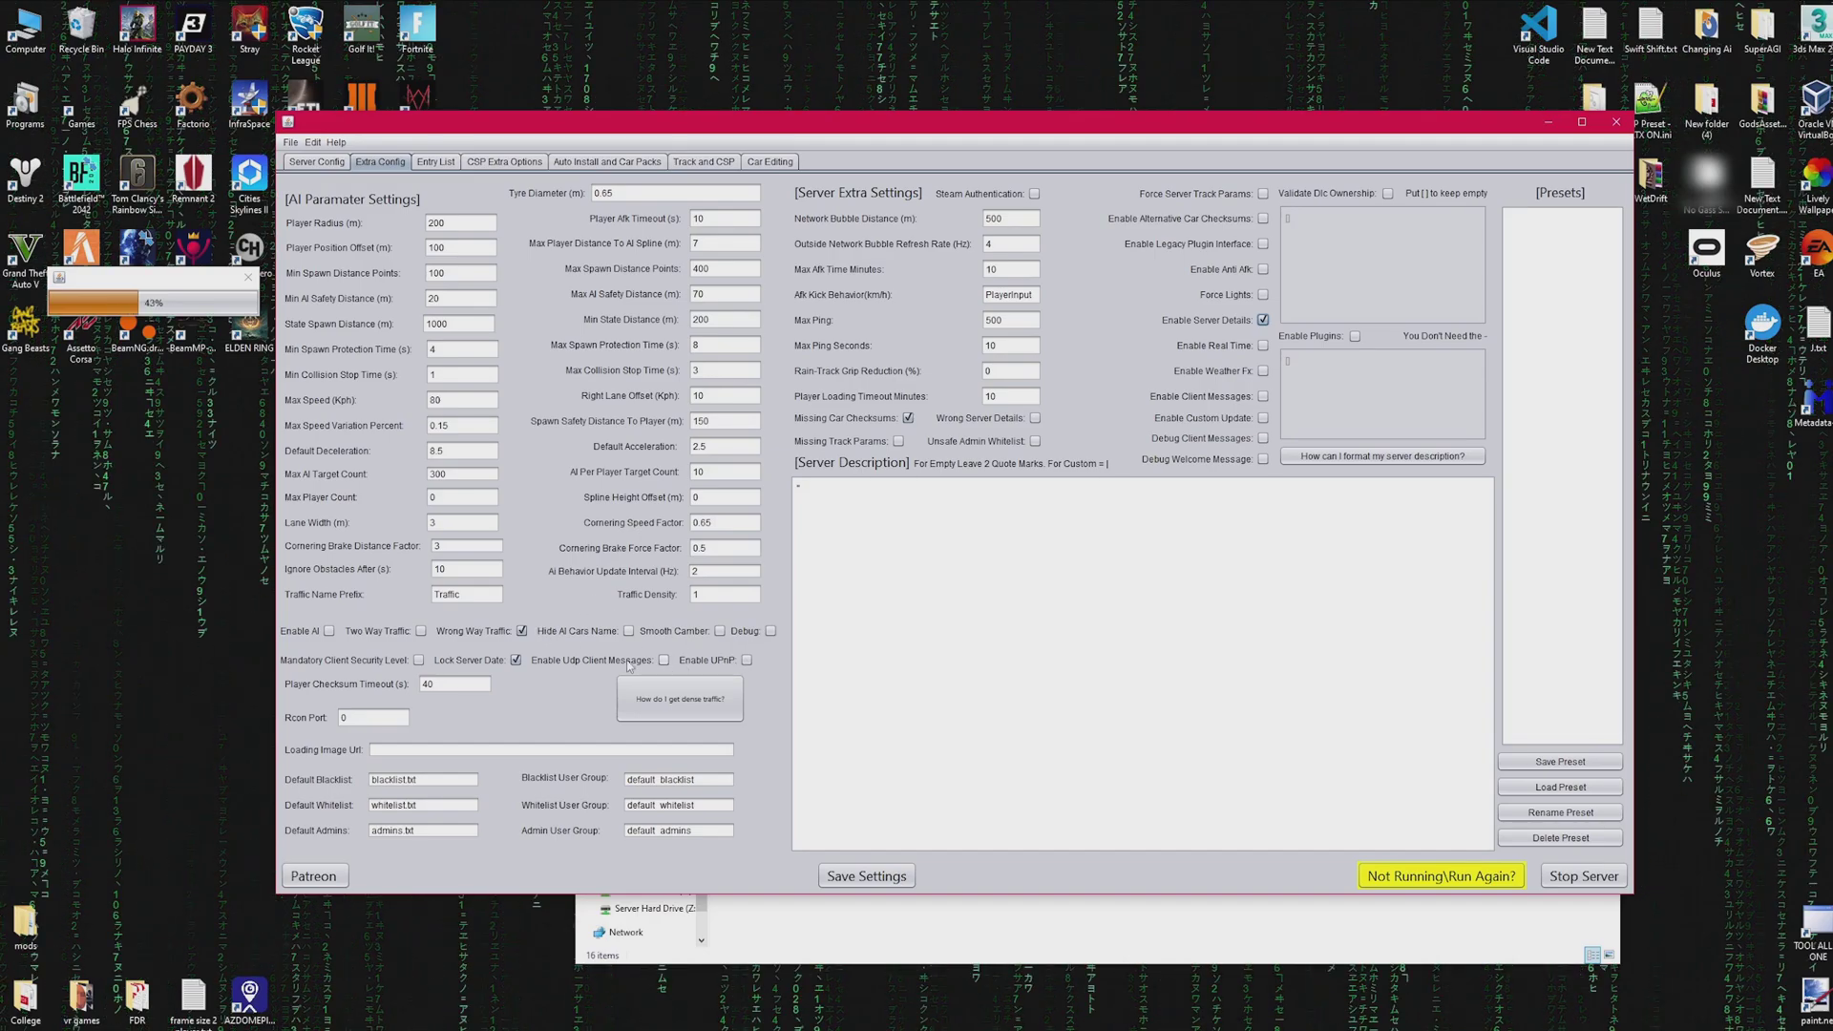
{"action": "left_click", "coordinate": [770, 631]}
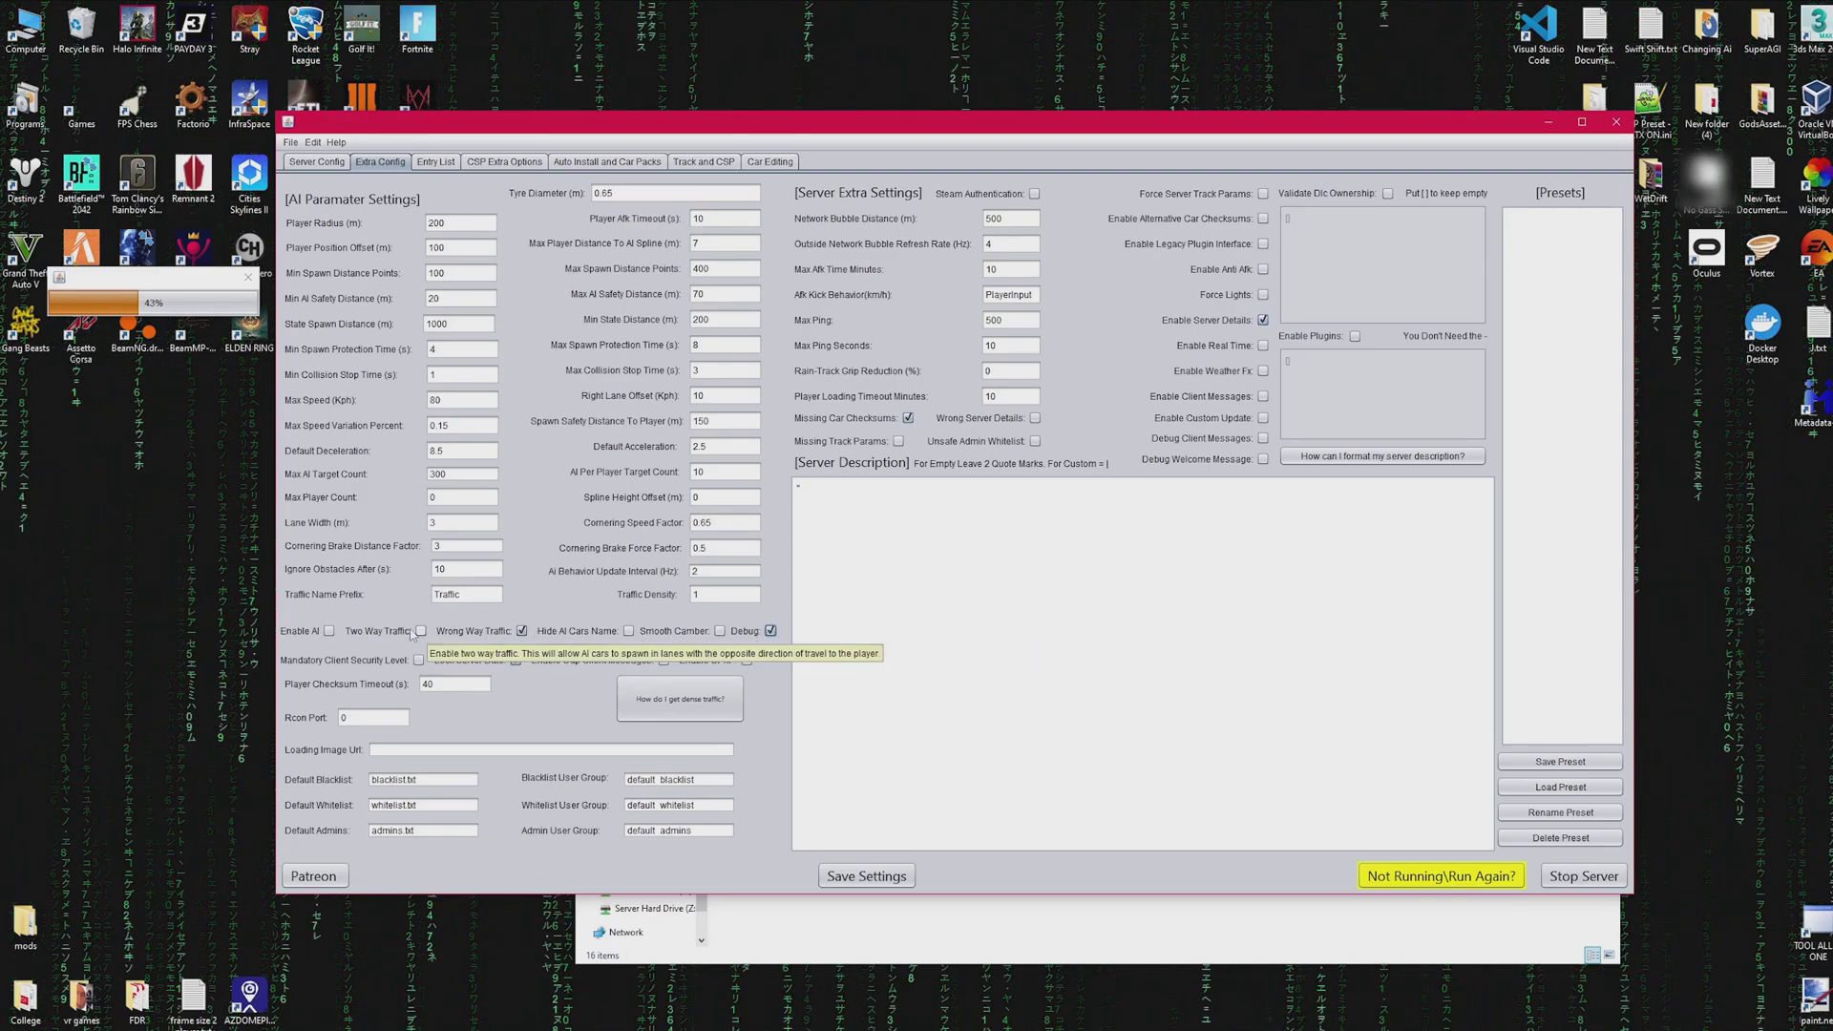
{"action": "left_click", "coordinate": [428, 631]}
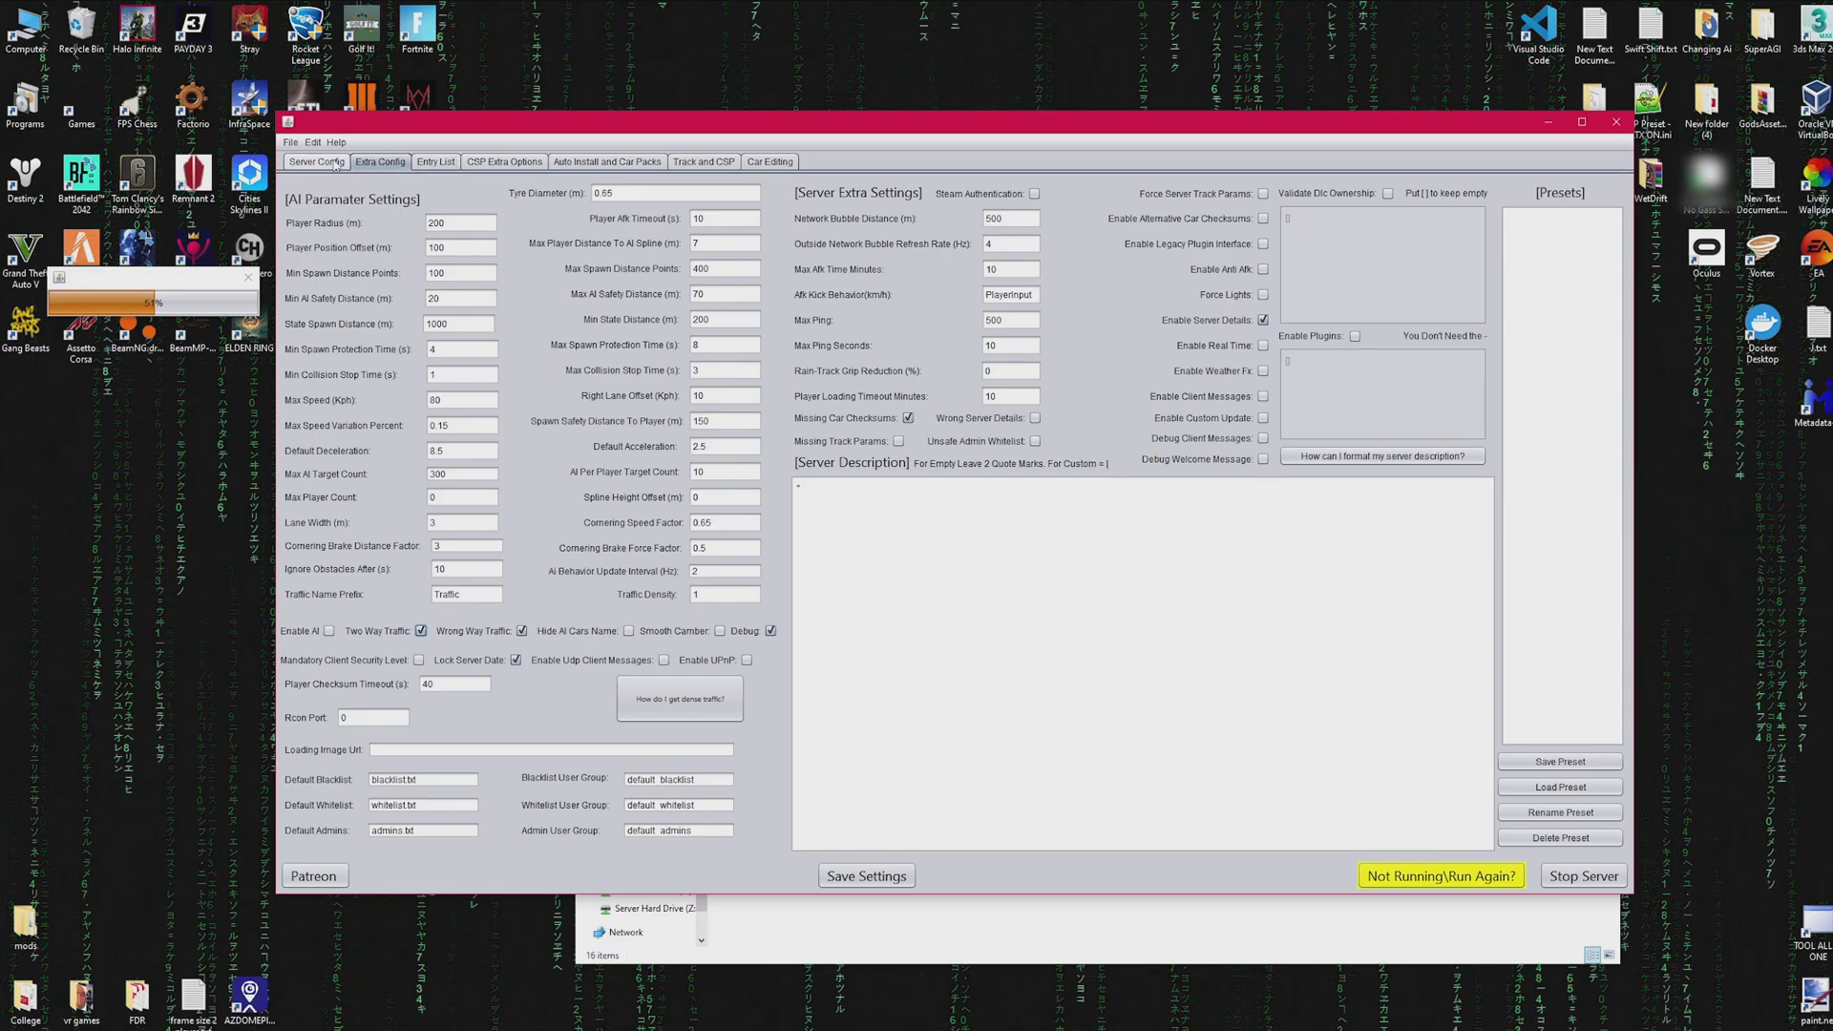
Save the server settings, test-run the server until lobby registration succeeds, then stop it.
{"action": "left_click", "coordinate": [334, 165]}
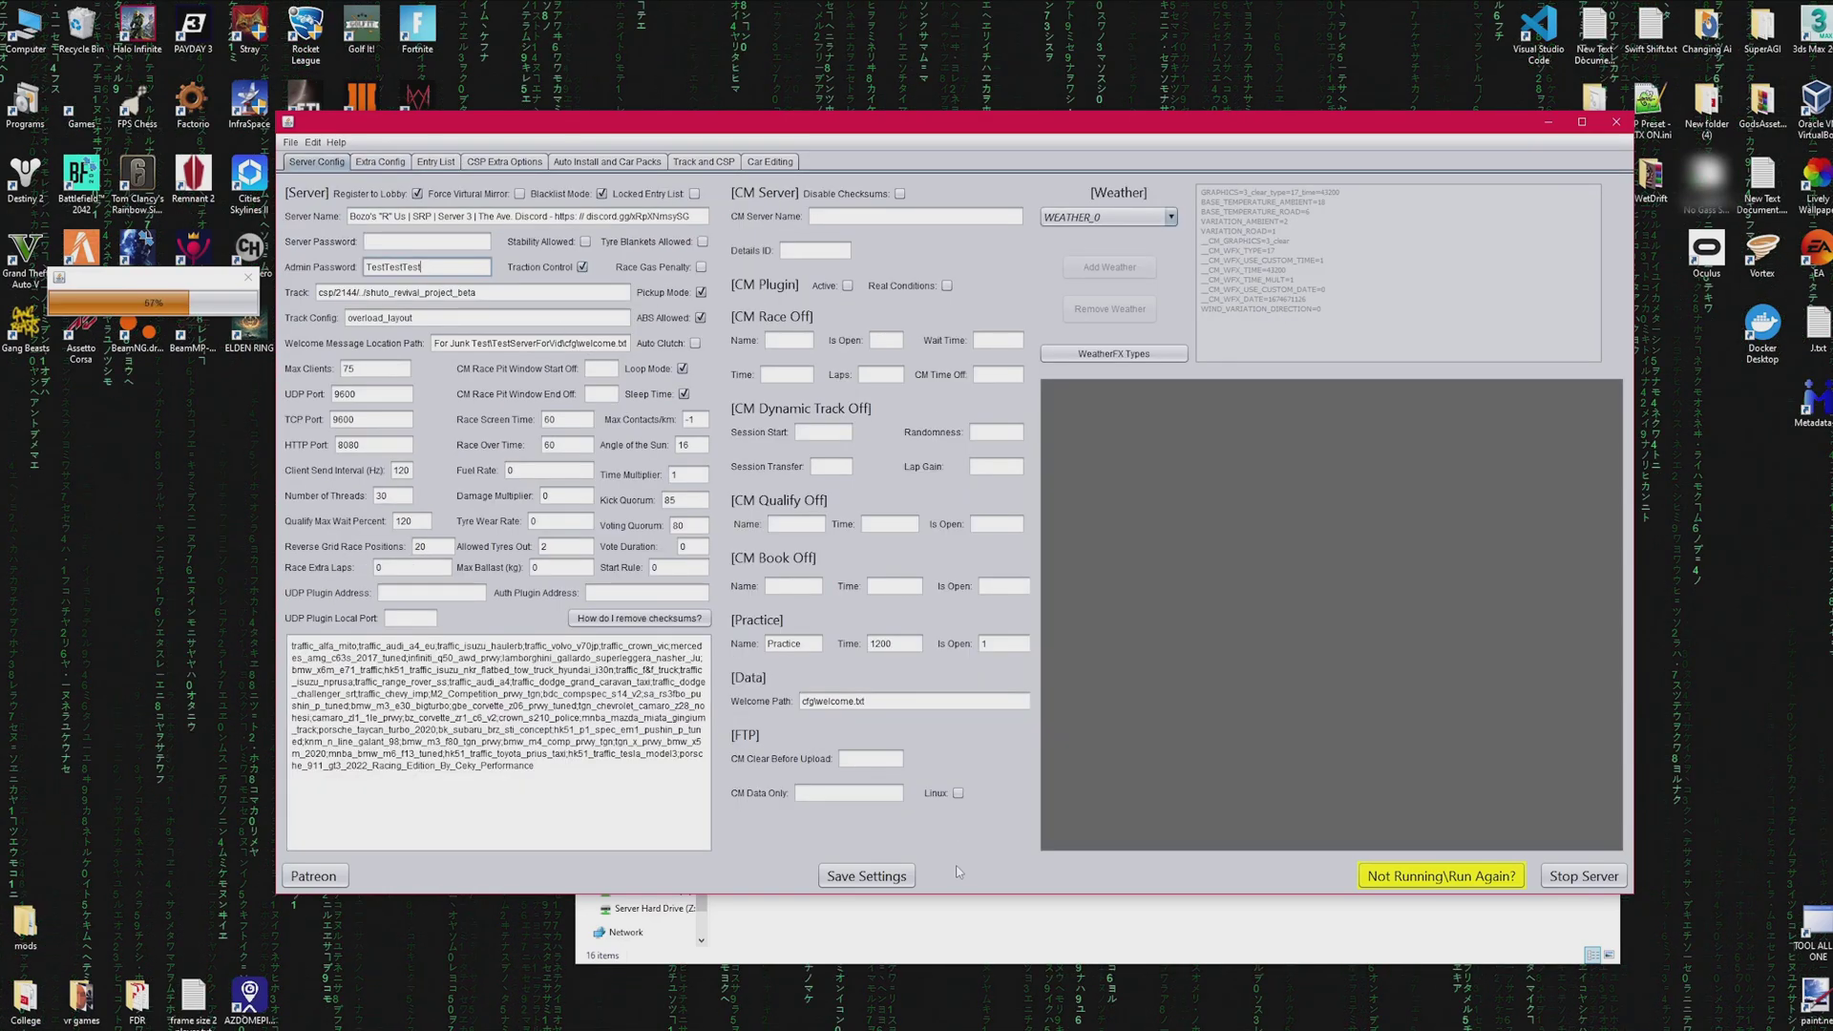
{"action": "left_click", "coordinate": [867, 879]}
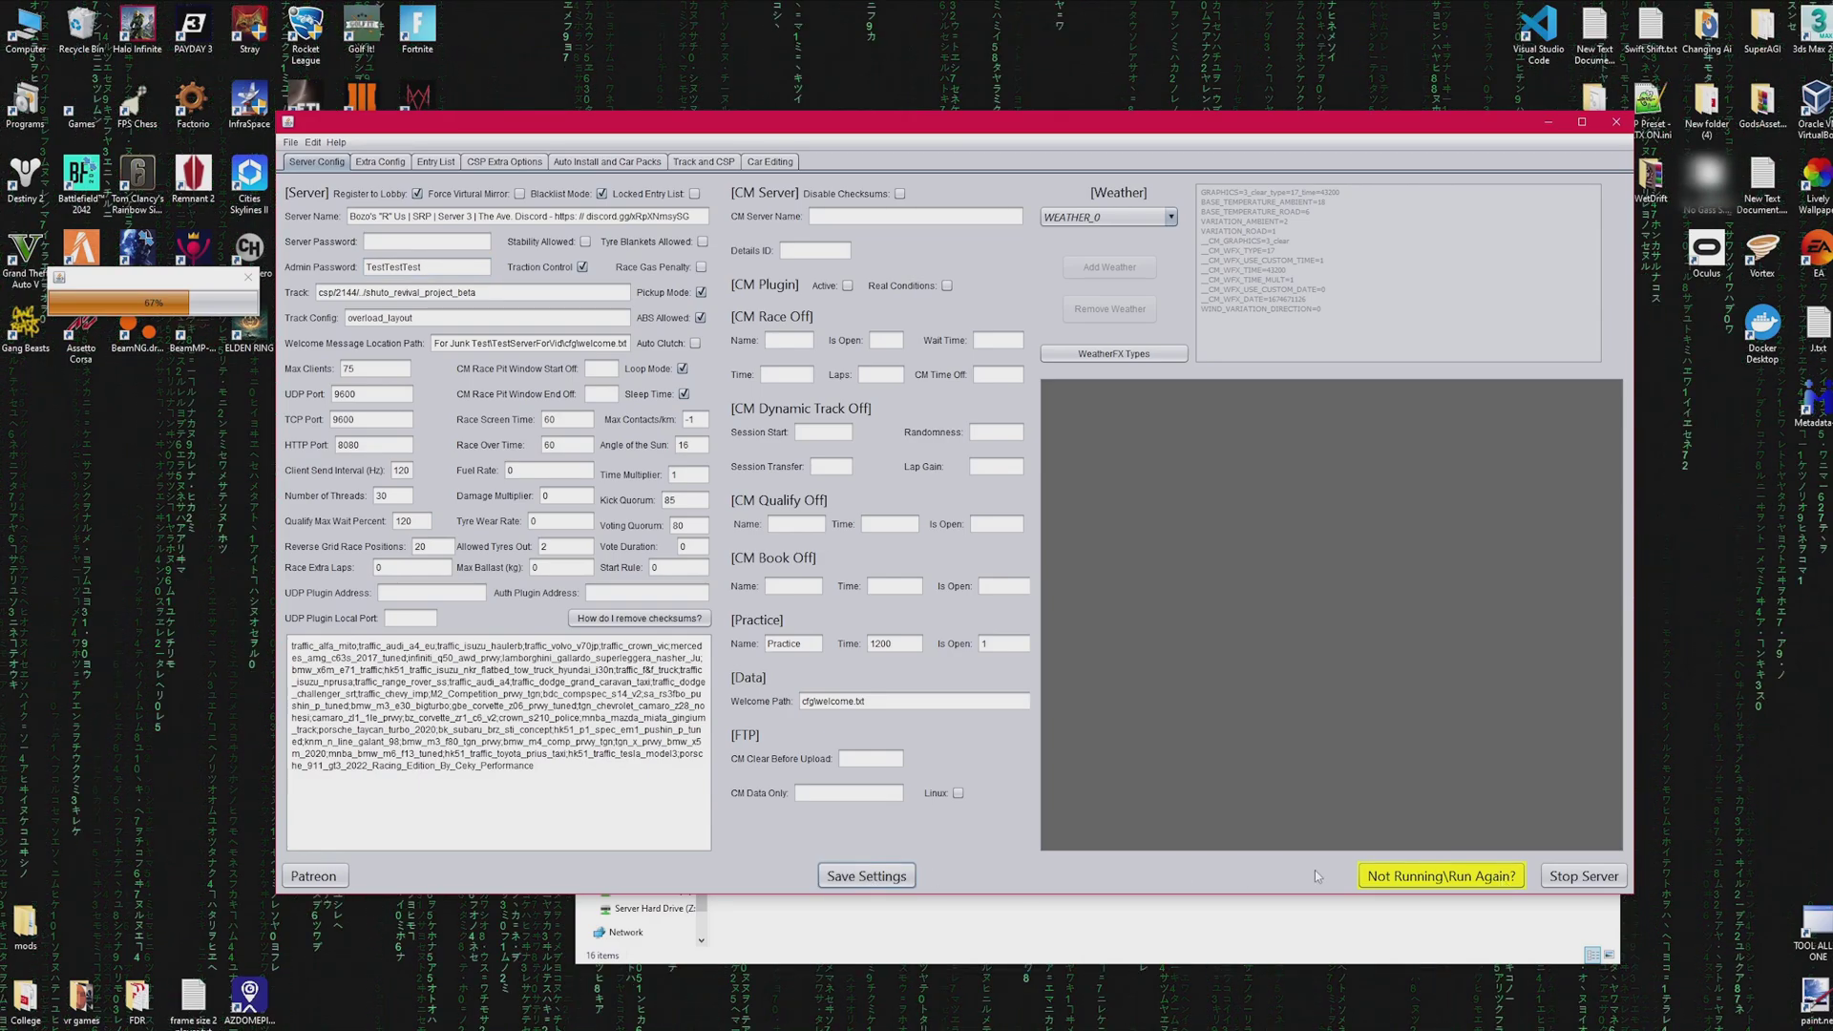
{"action": "left_click", "coordinate": [1439, 876]}
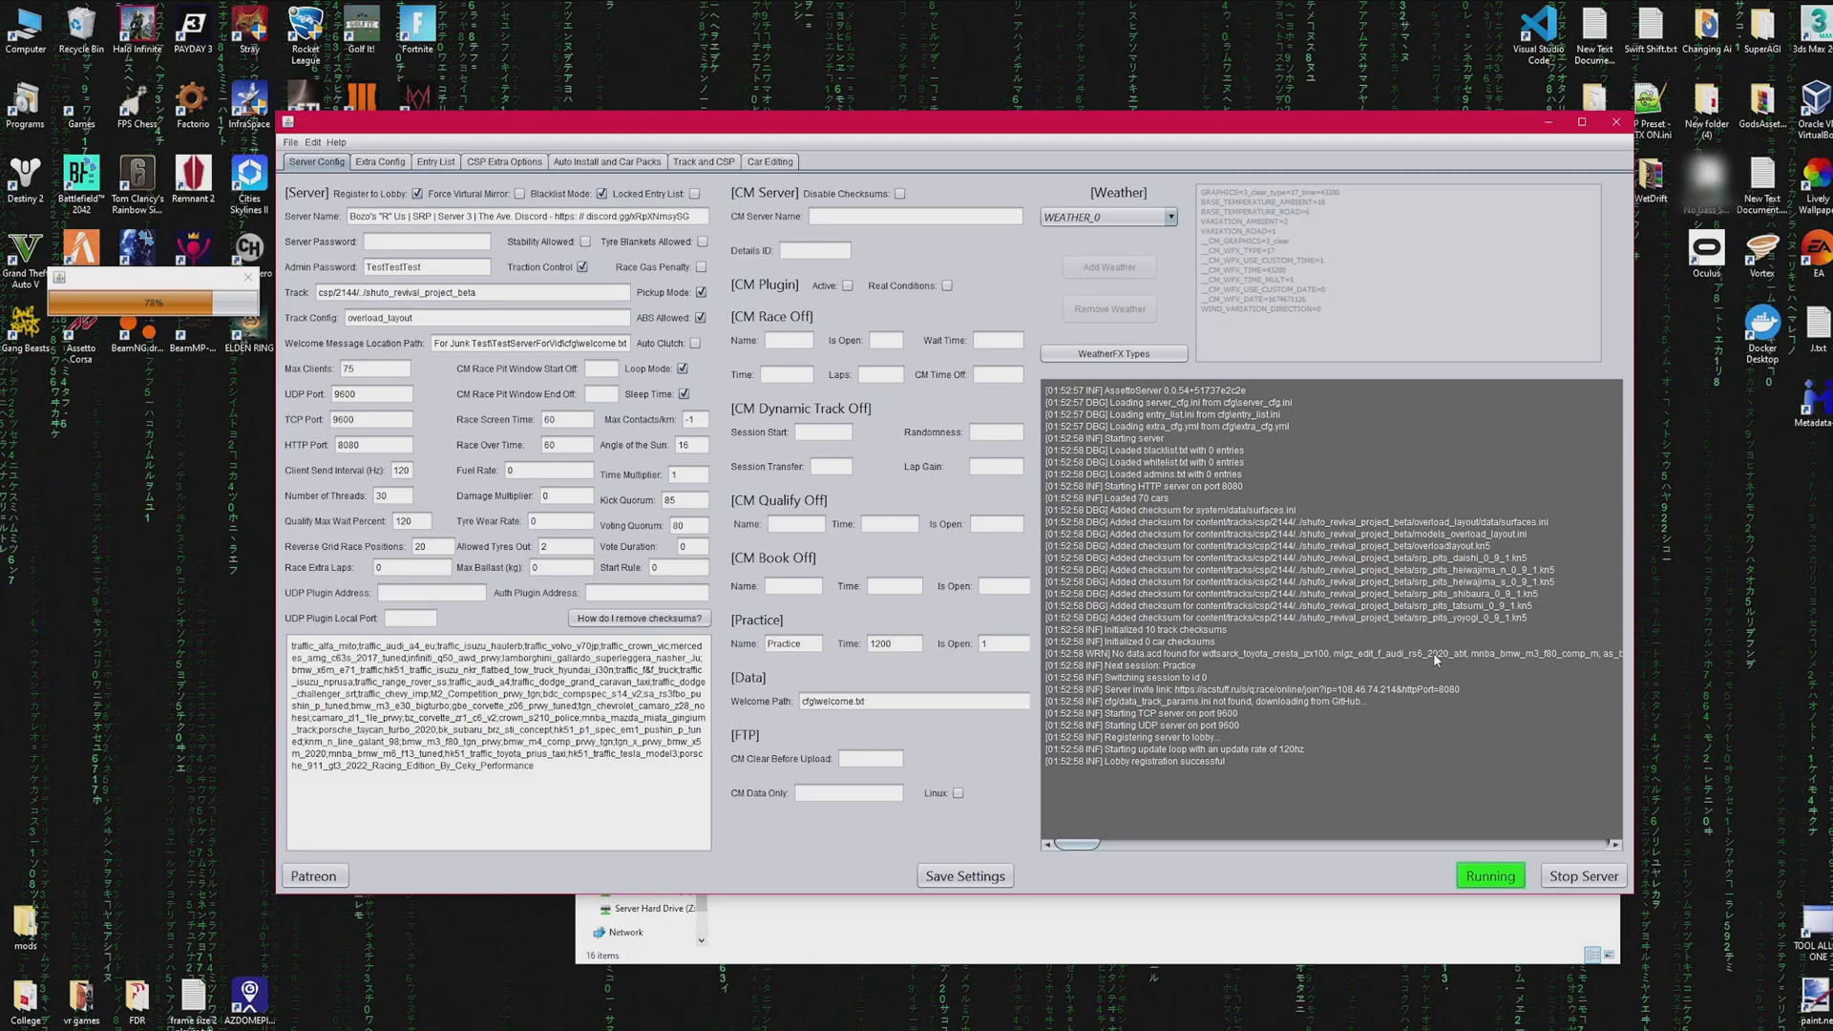
{"action": "left_click", "coordinate": [1562, 876]}
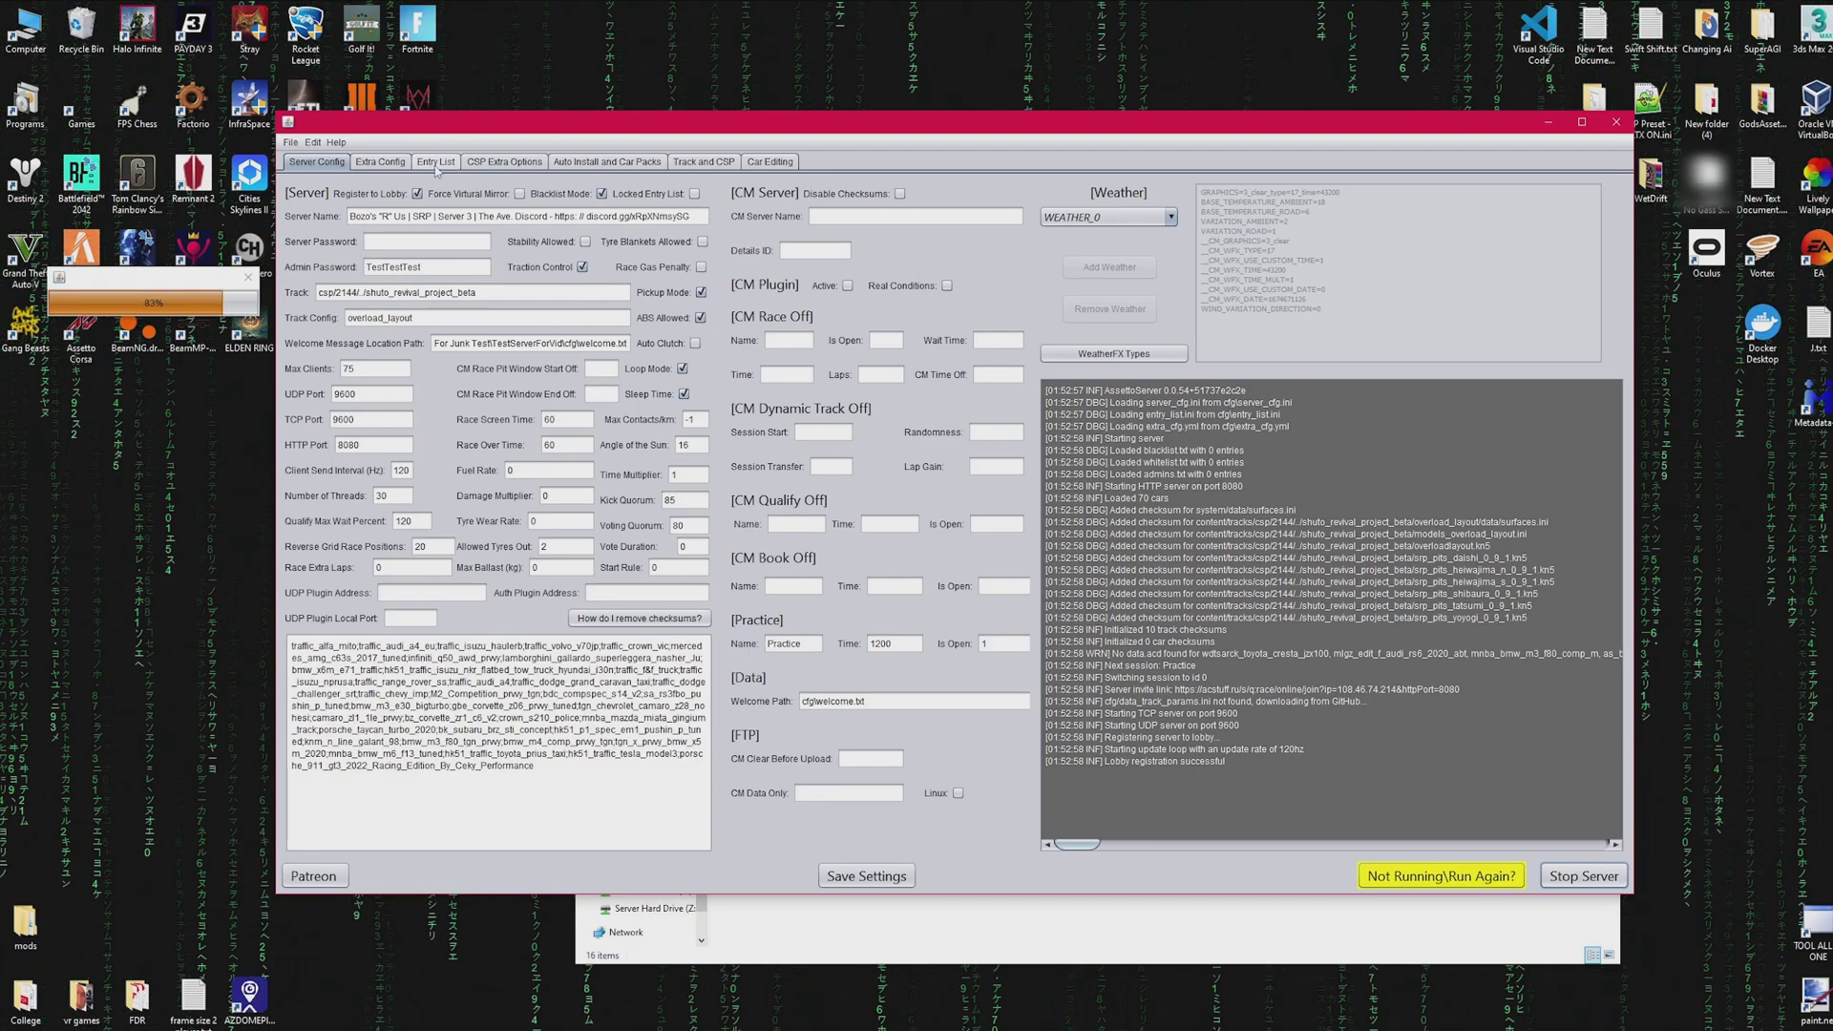
Save the current Extra Config settings as a preset named 'dwdwdw'.
{"action": "left_click", "coordinate": [380, 163]}
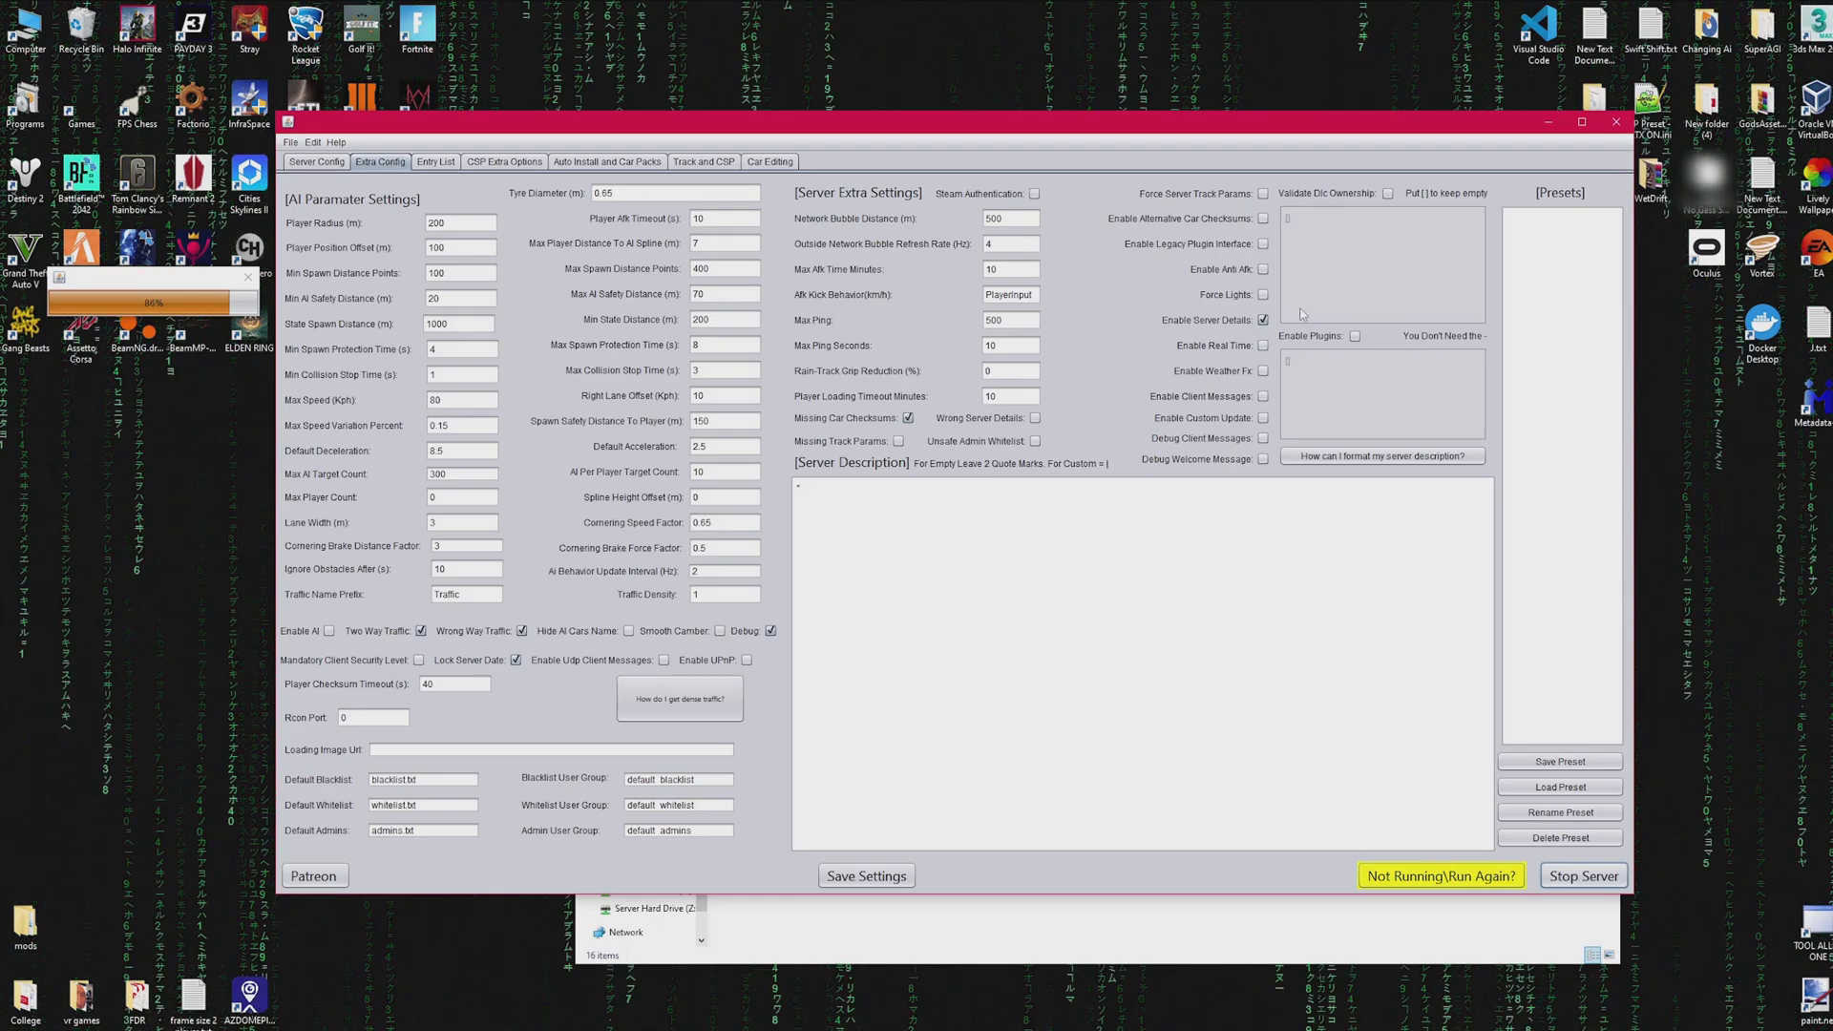
{"action": "left_click", "coordinate": [1561, 761]}
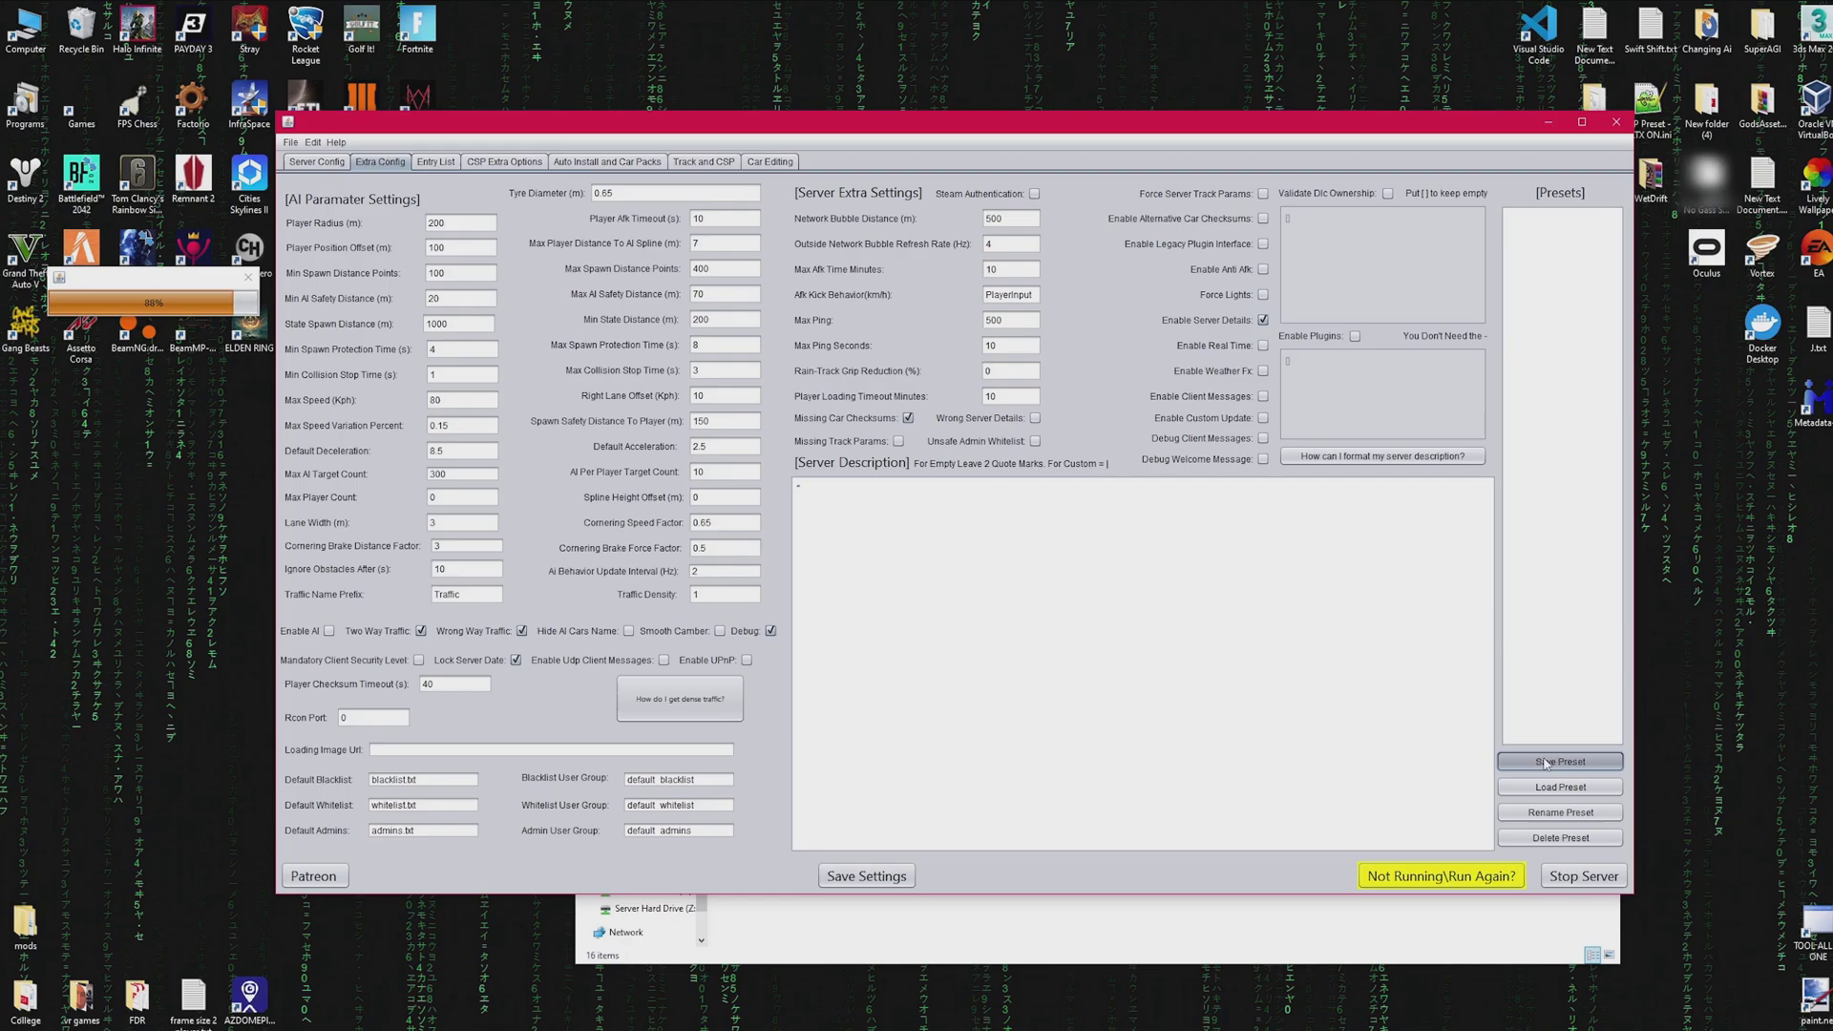
{"action": "type", "text": "dwdwdw"}
{"action": "left_click", "coordinate": [999, 539]}
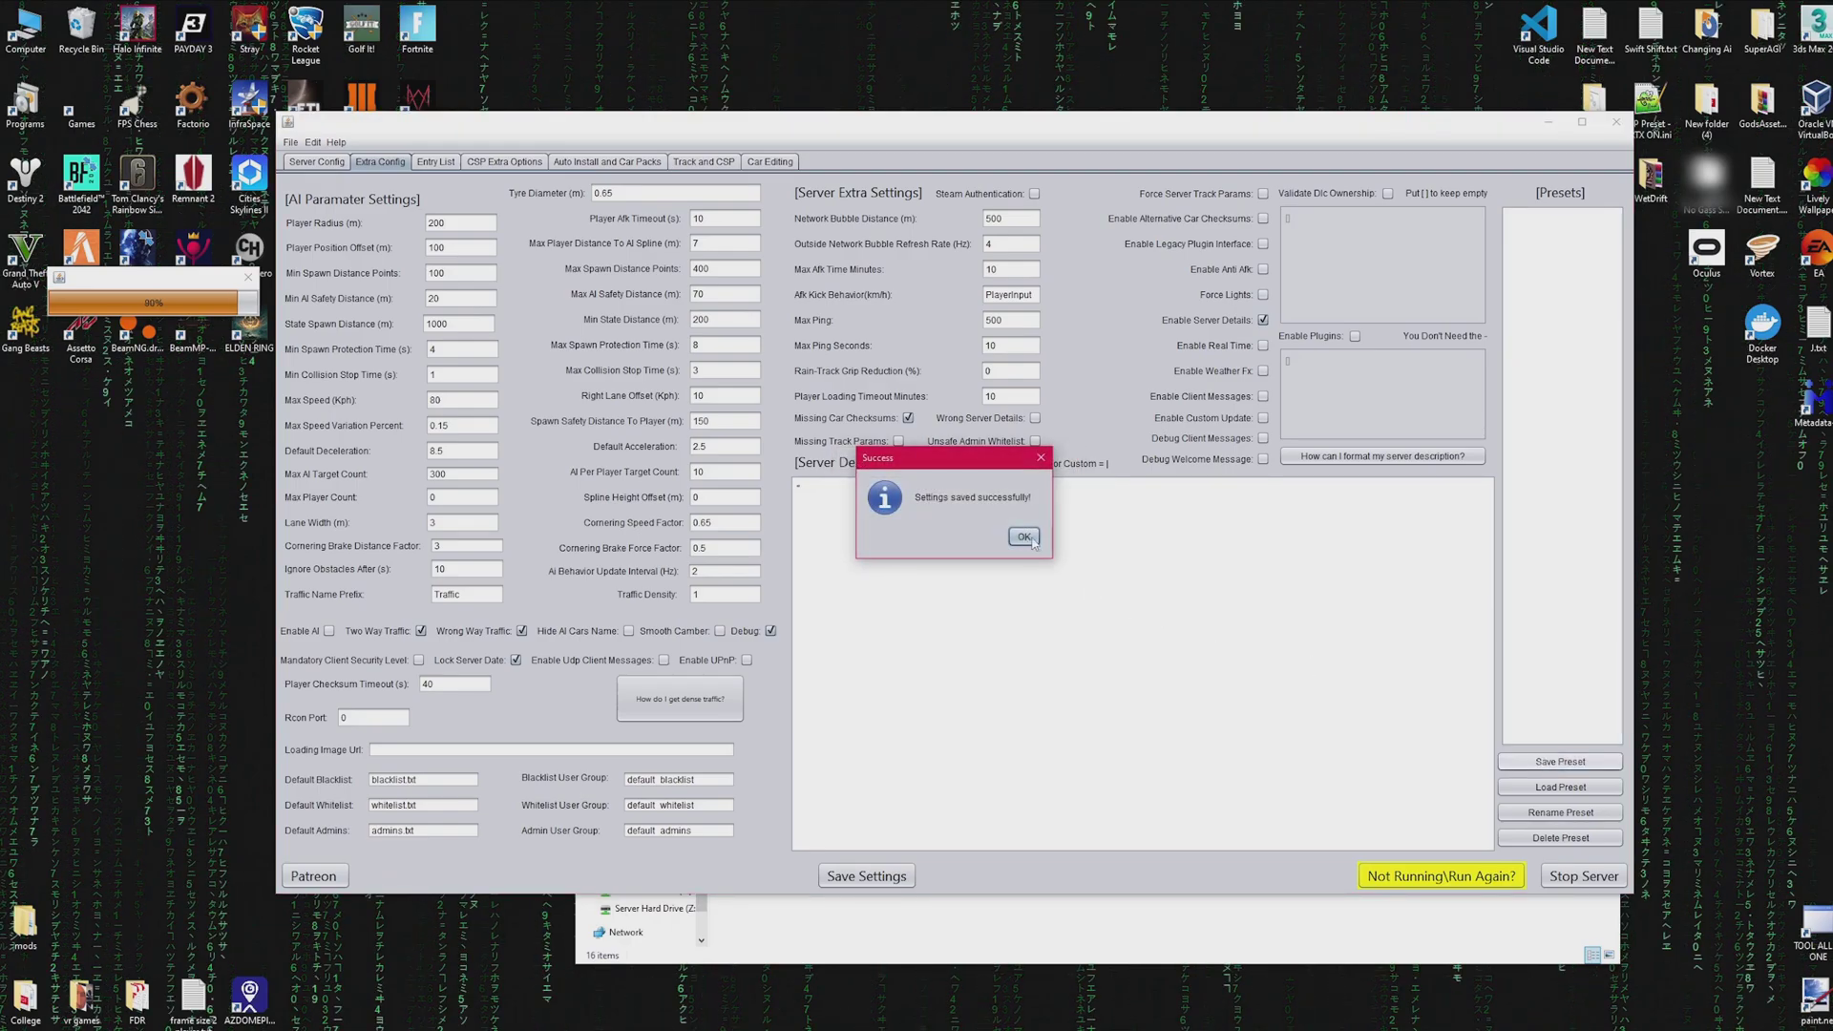
{"action": "left_click", "coordinate": [1024, 538]}
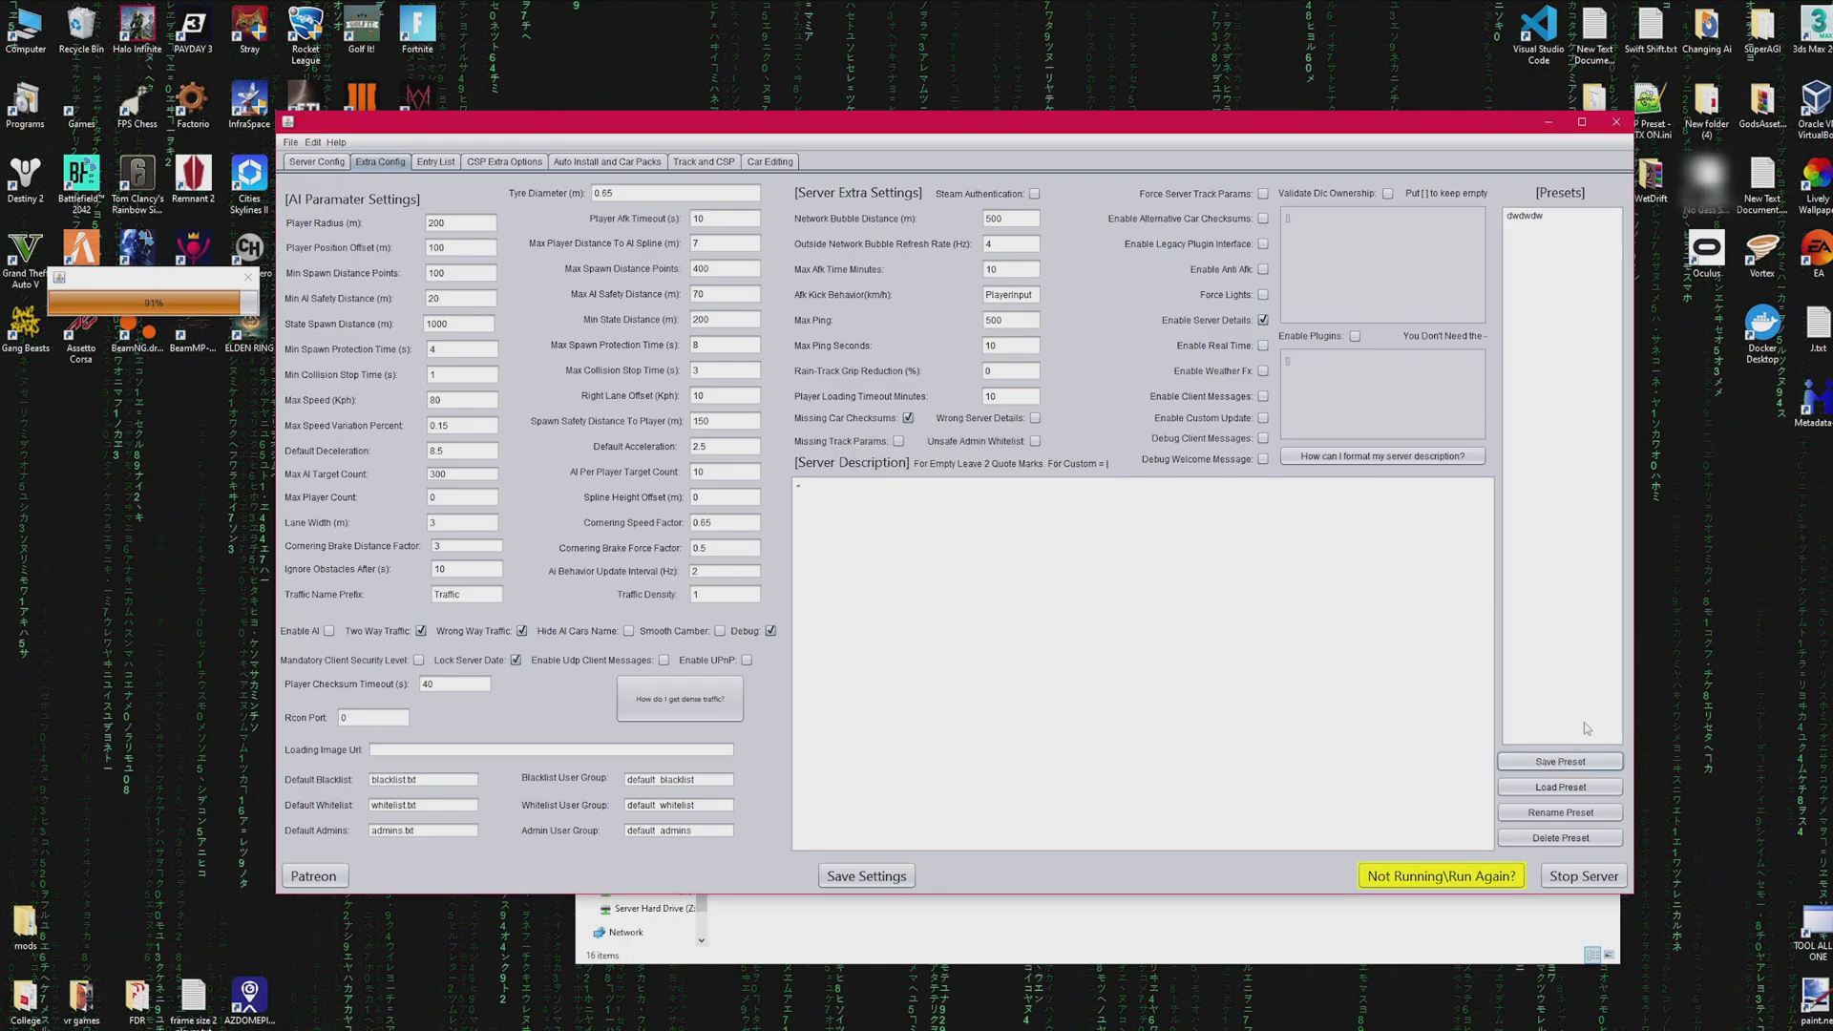
{"action": "left_click", "coordinate": [504, 161]}
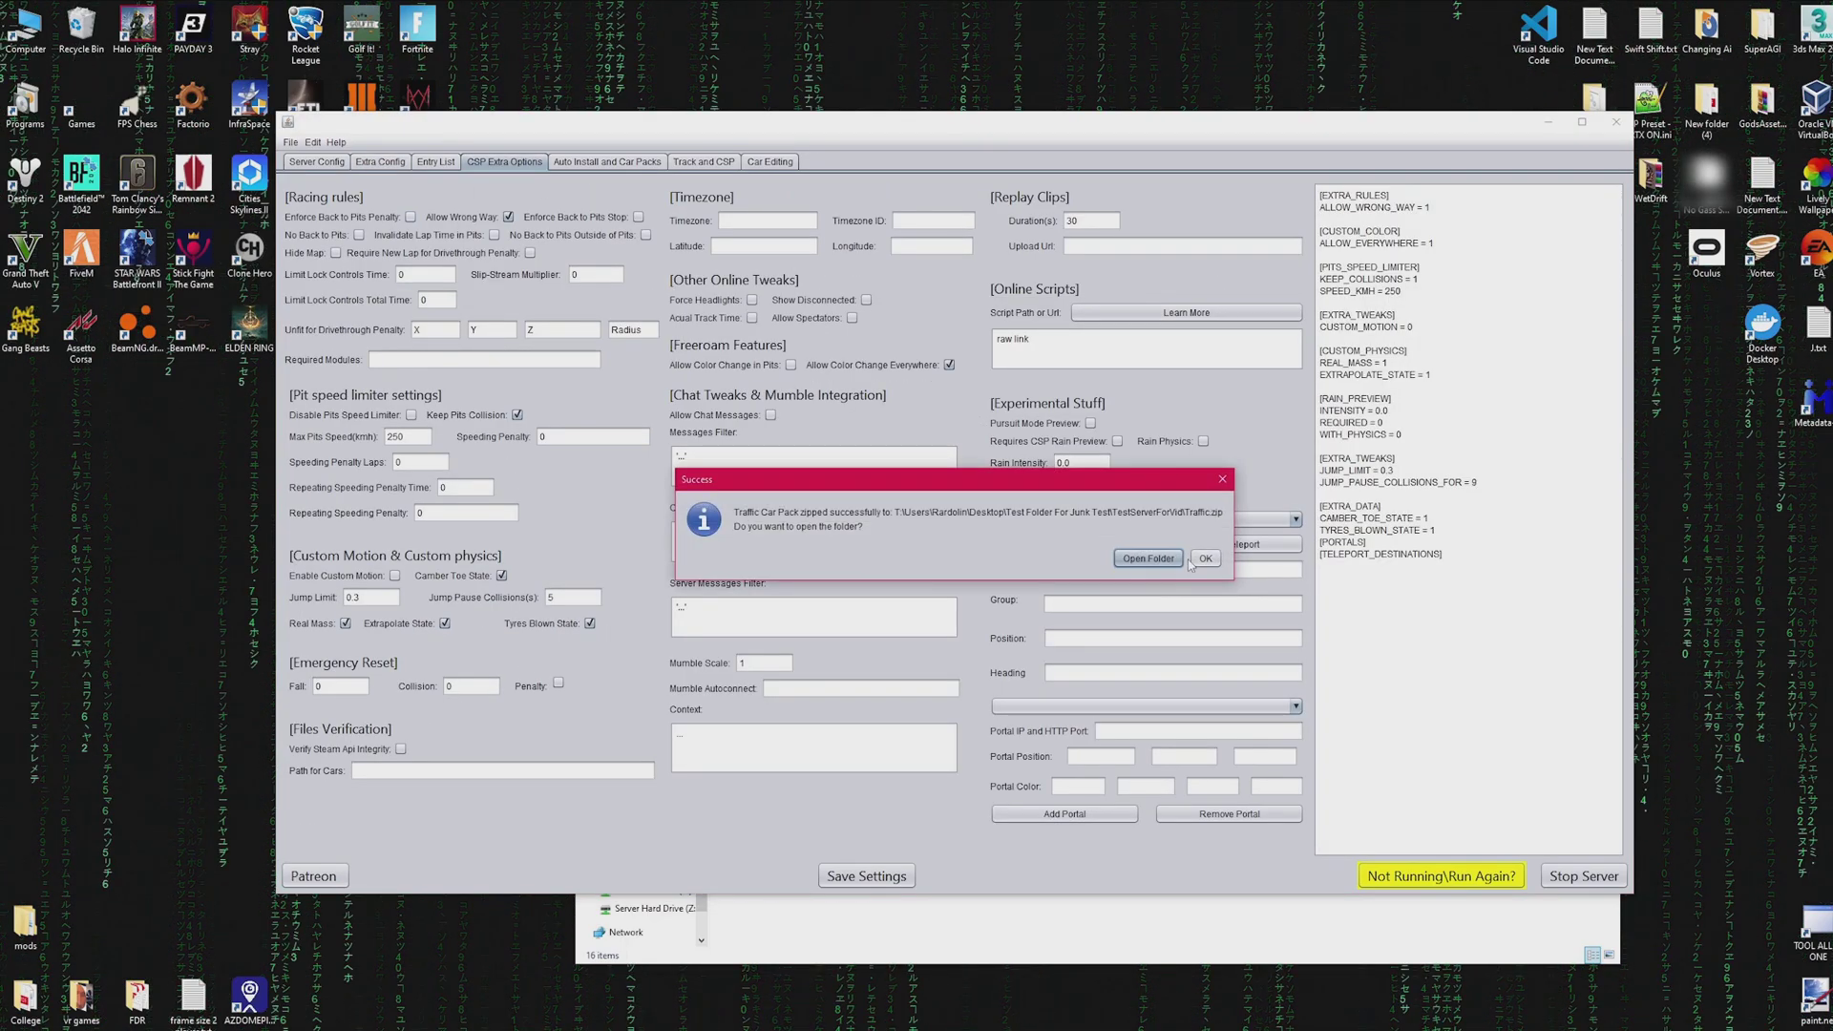
Inspect Traffic.zip's traffic car folders in WinRAR, then close WinRAR and the server folder.
{"action": "left_click", "coordinate": [1148, 558]}
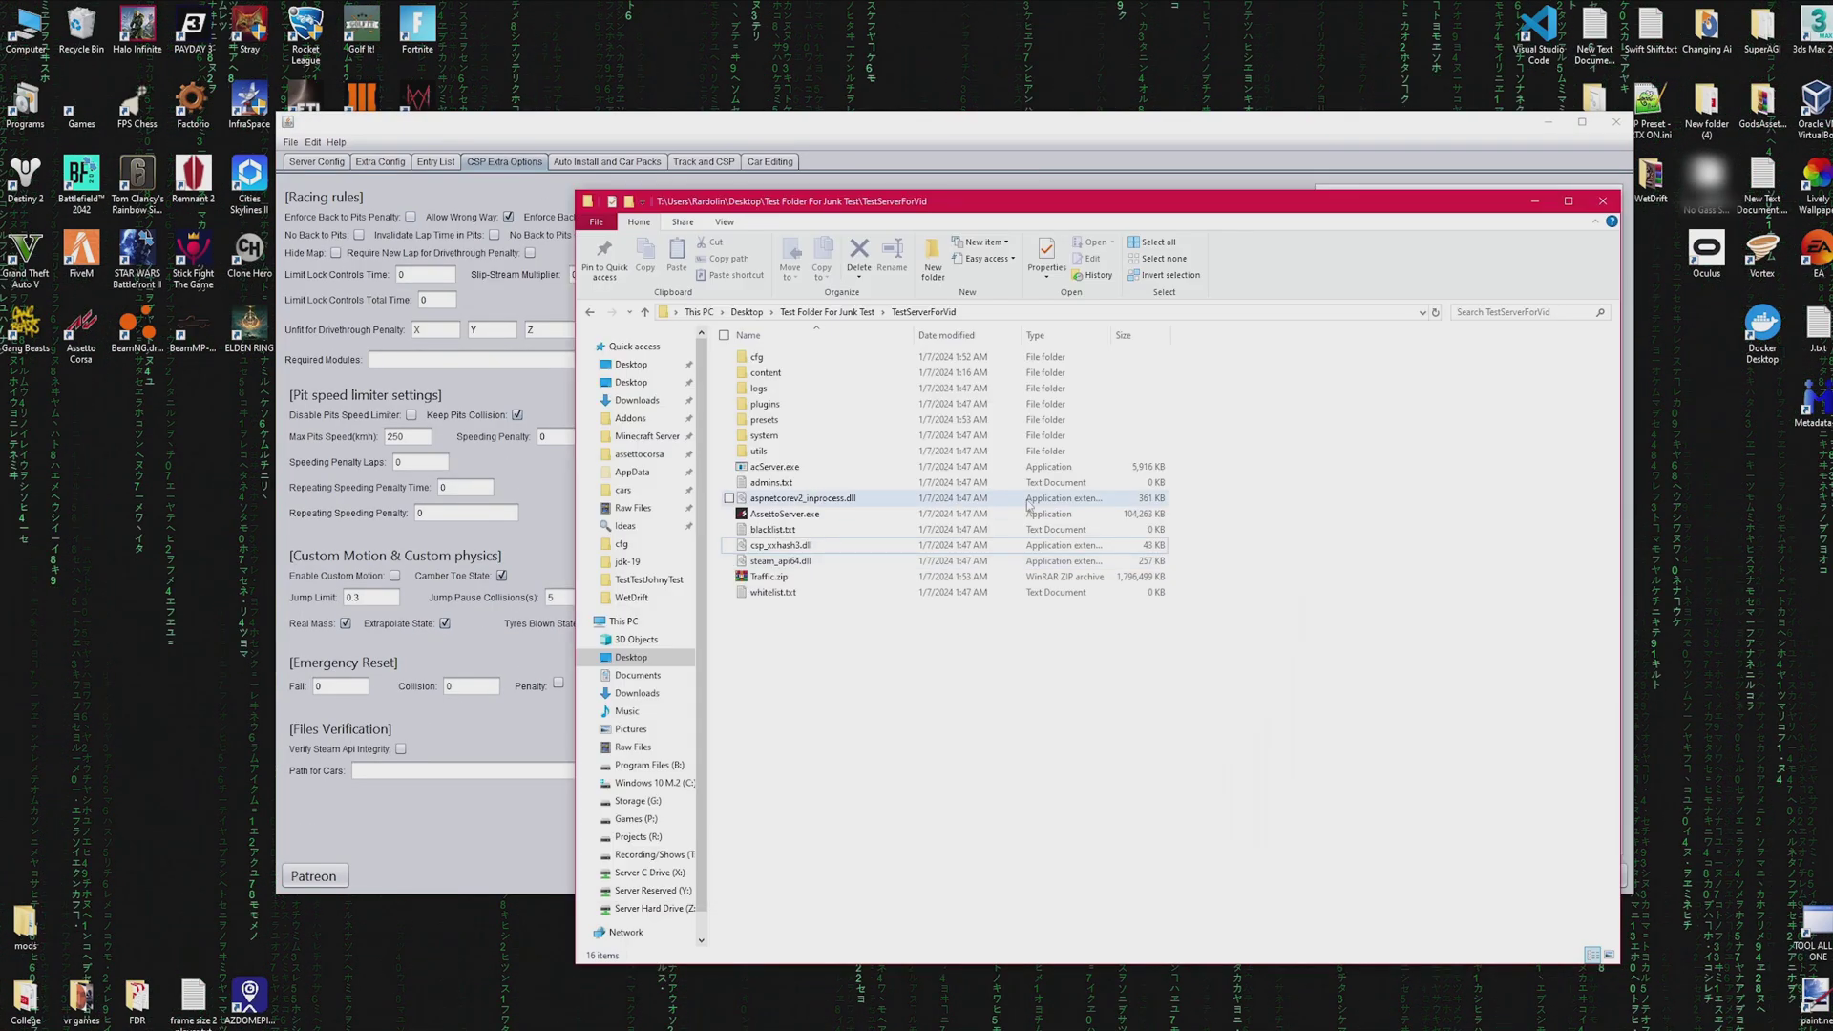
{"action": "double_click", "coordinate": [783, 579]}
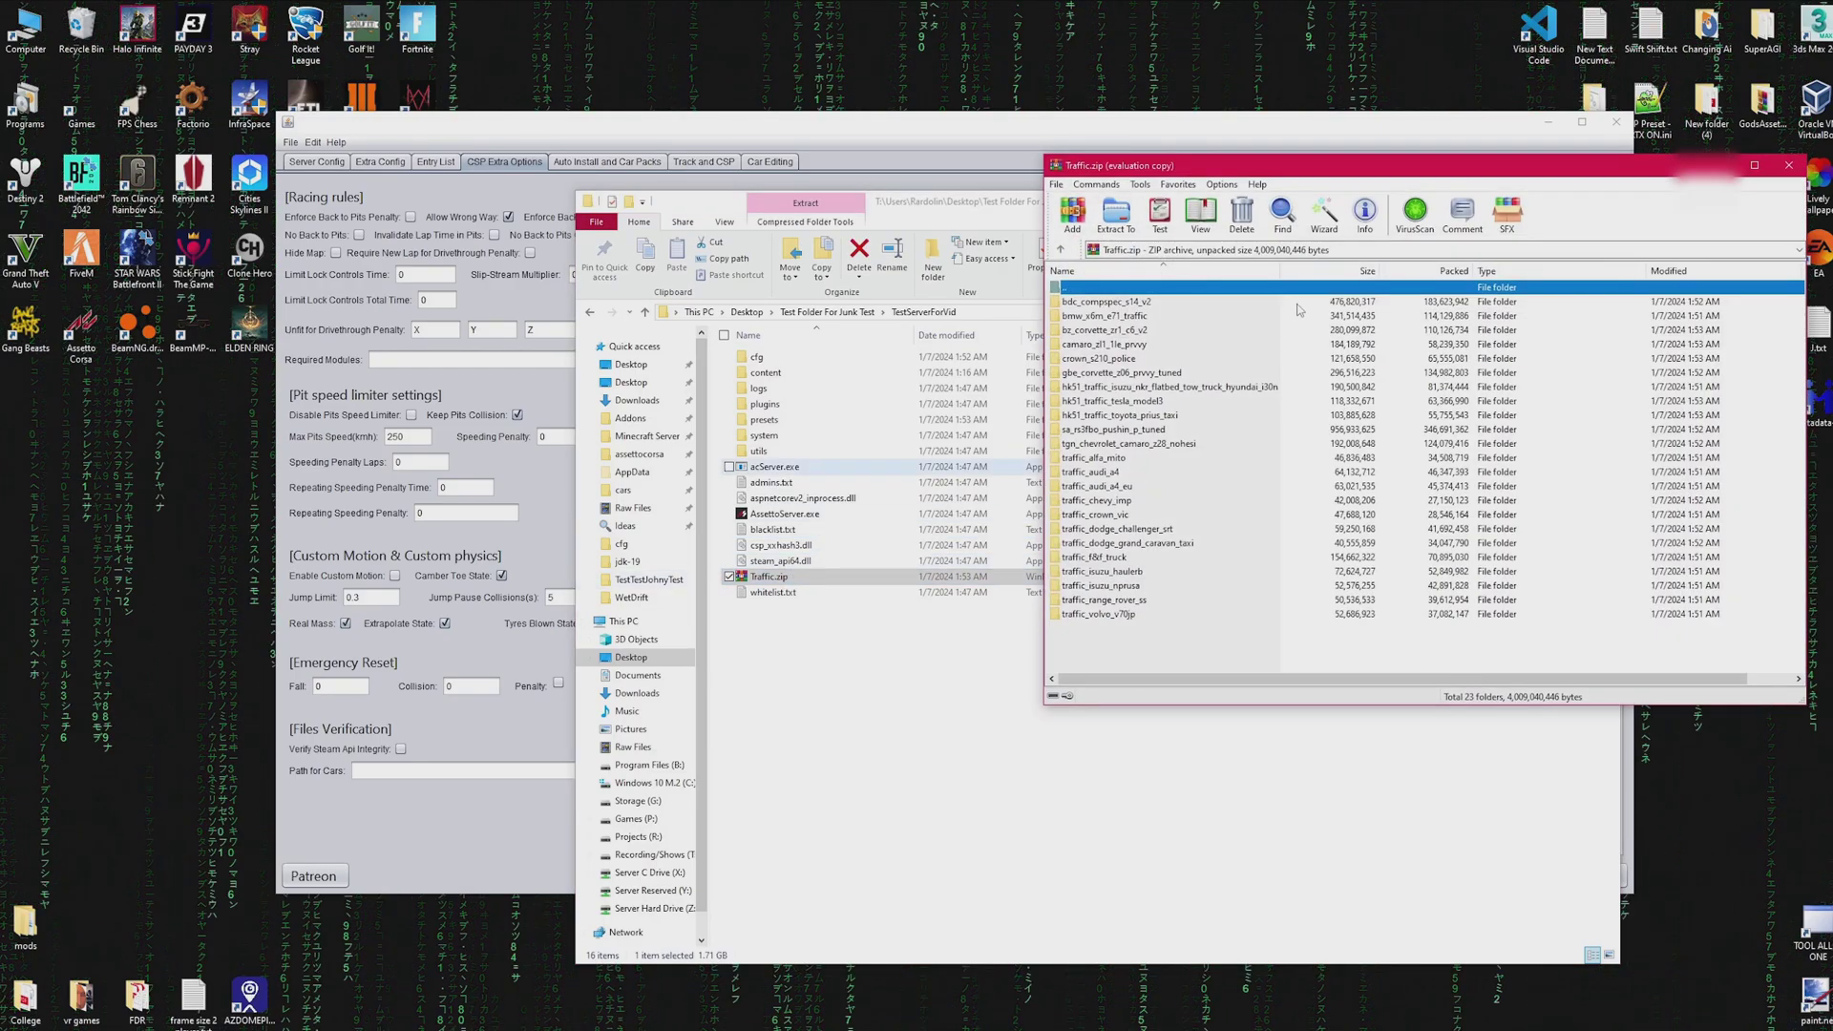
{"action": "left_click", "coordinate": [1505, 442]}
{"action": "key", "text": "Escape"}
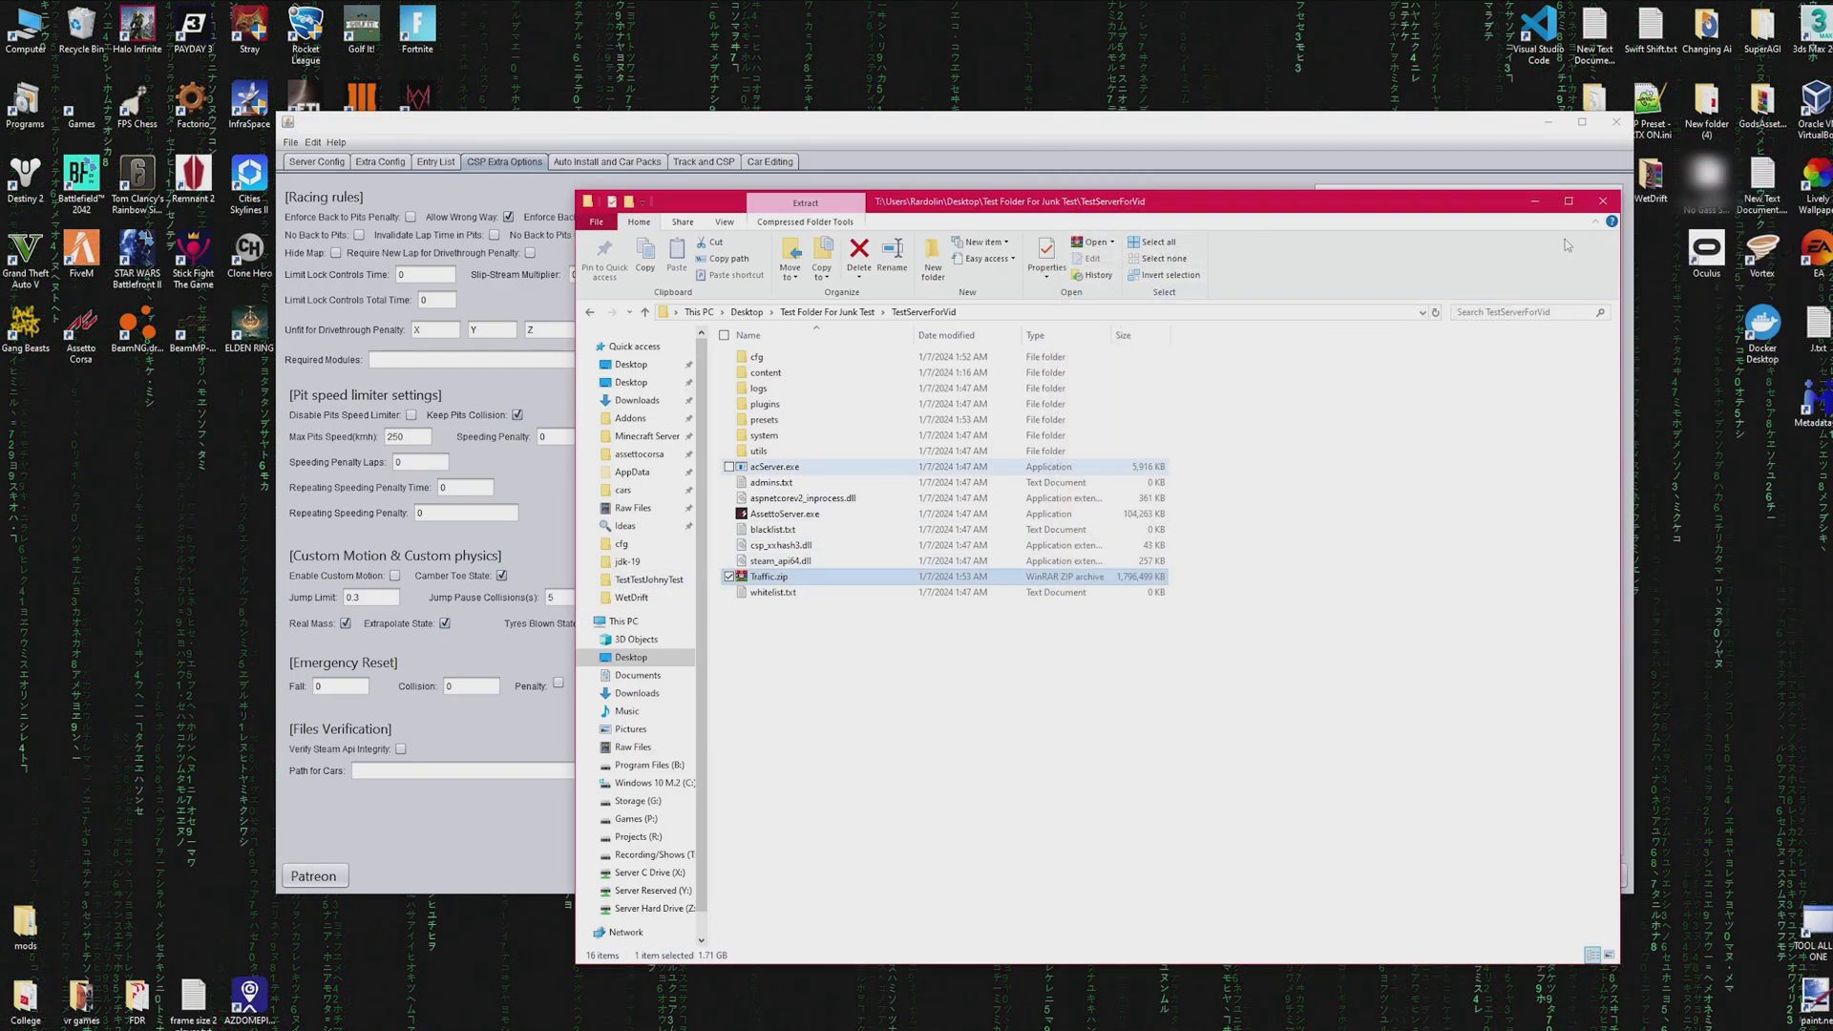
{"action": "left_click", "coordinate": [859, 251]}
{"action": "left_click", "coordinate": [1002, 593]}
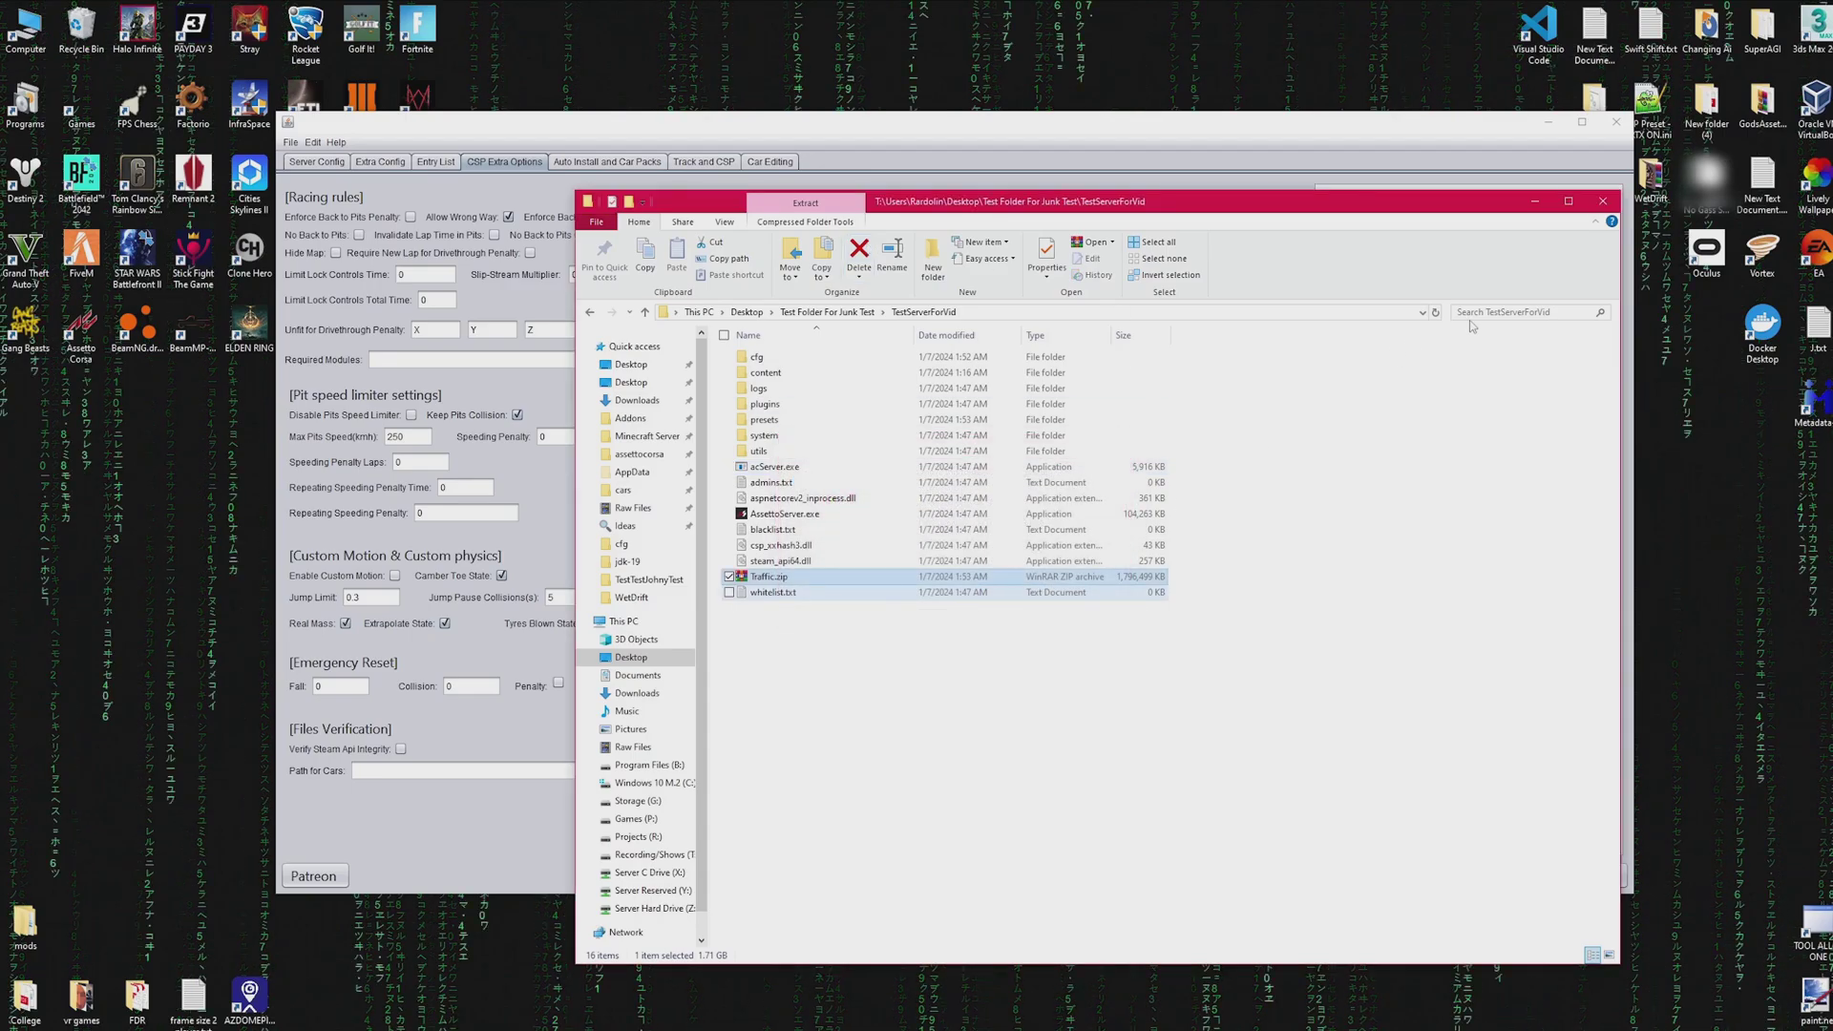
Load a saved server folder via File > Load Server Folder, filling teleports and Europe/Paris timezone.
{"action": "left_click", "coordinate": [291, 143]}
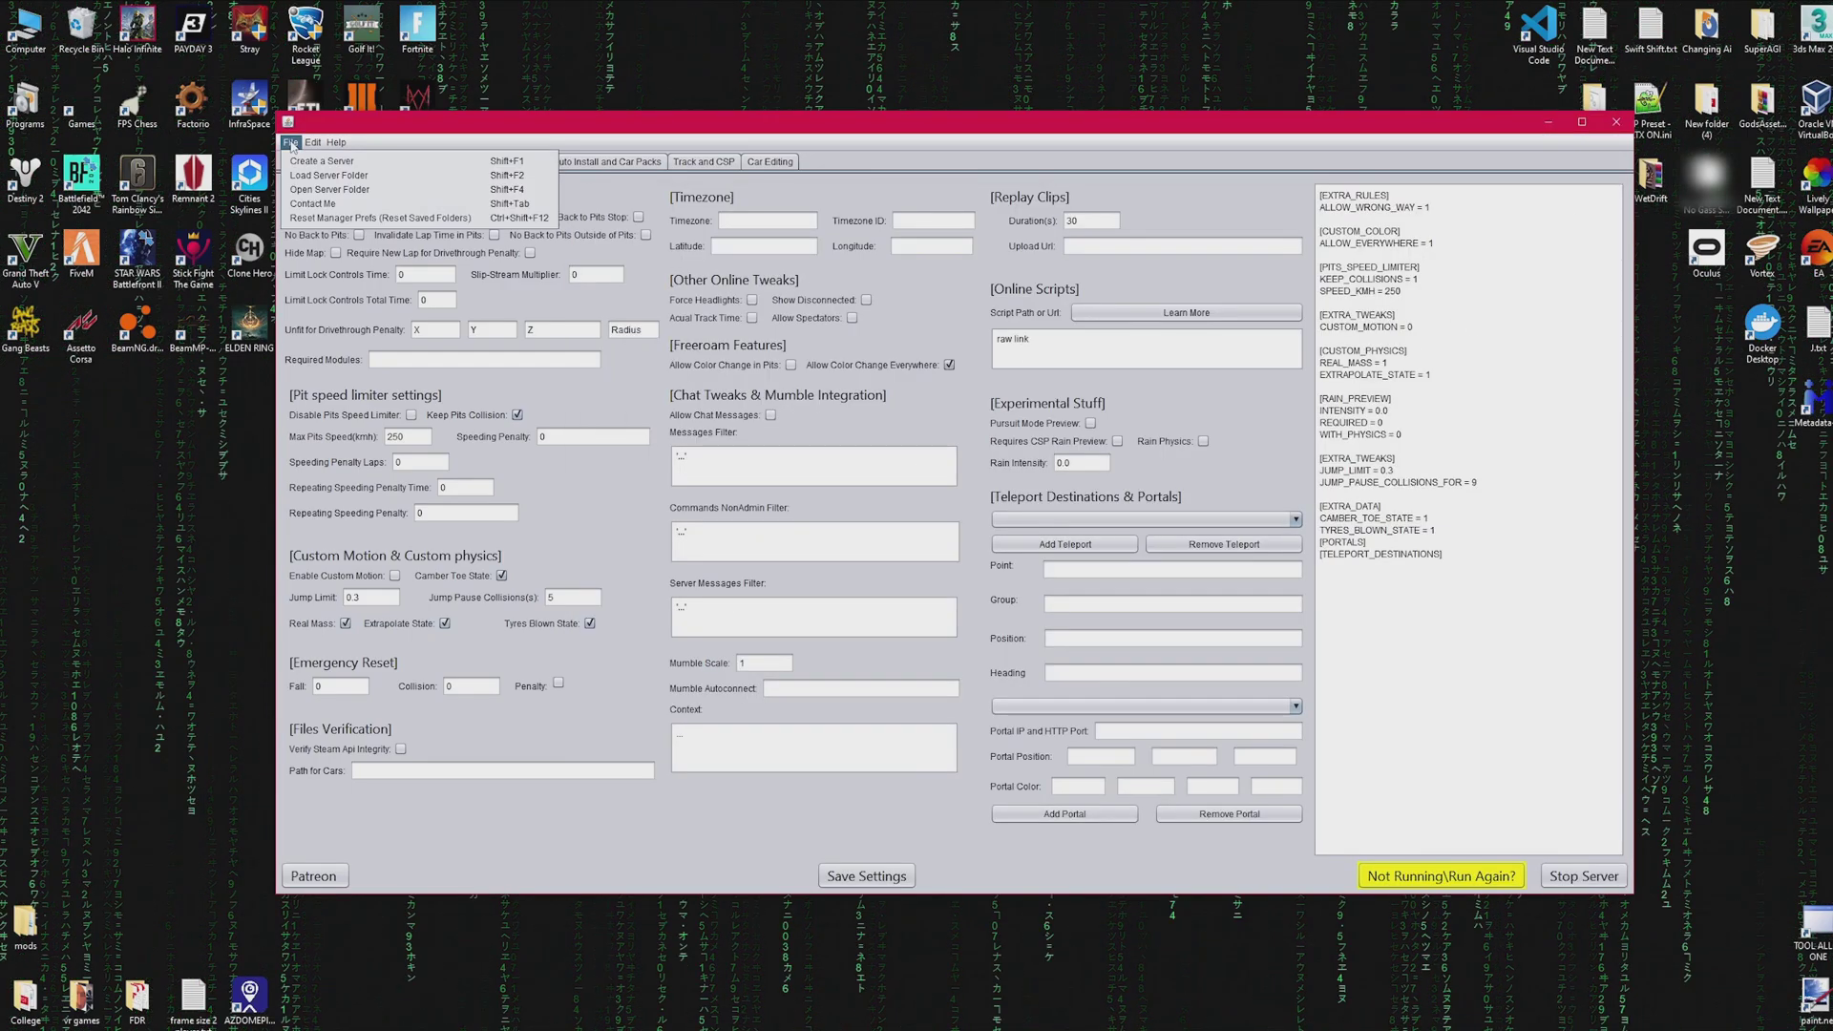
{"action": "left_click", "coordinate": [304, 175]}
{"action": "left_click", "coordinate": [802, 446]}
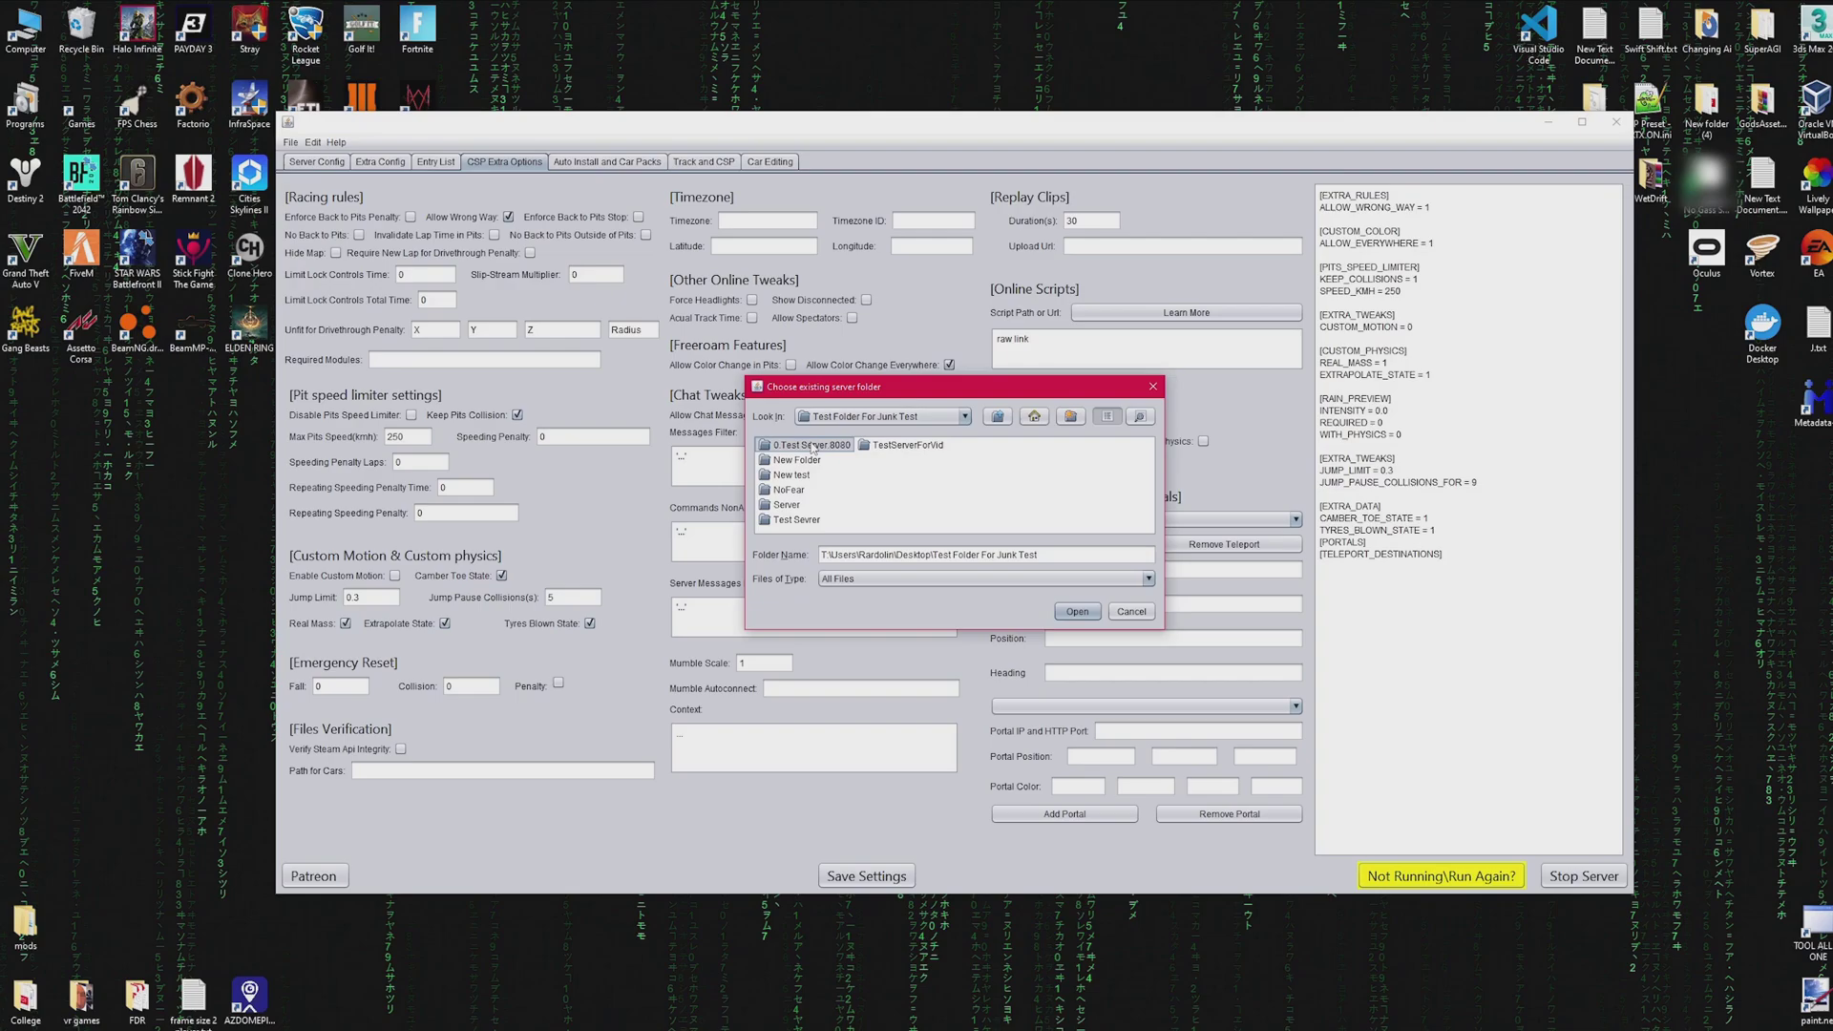
{"action": "left_click", "coordinate": [1071, 609]}
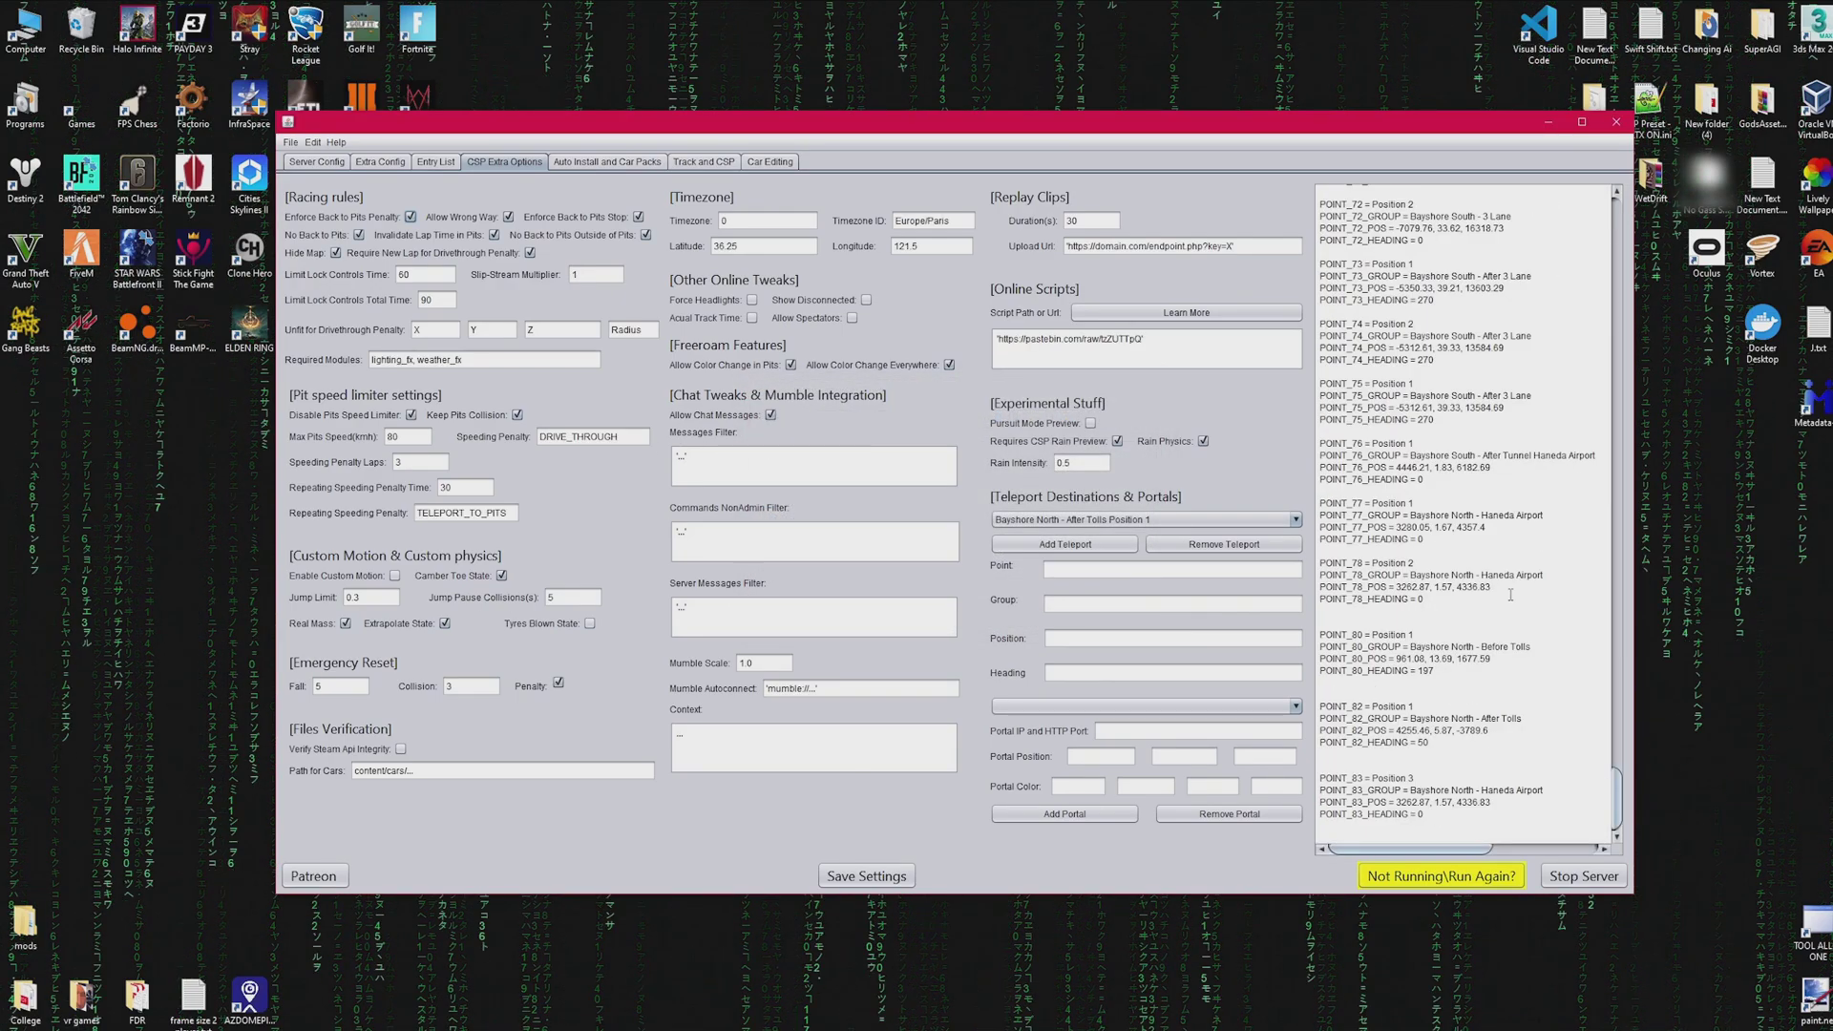
{"action": "left_click_drag", "start_coordinate": [1618, 793], "coordinate": [1618, 214]}
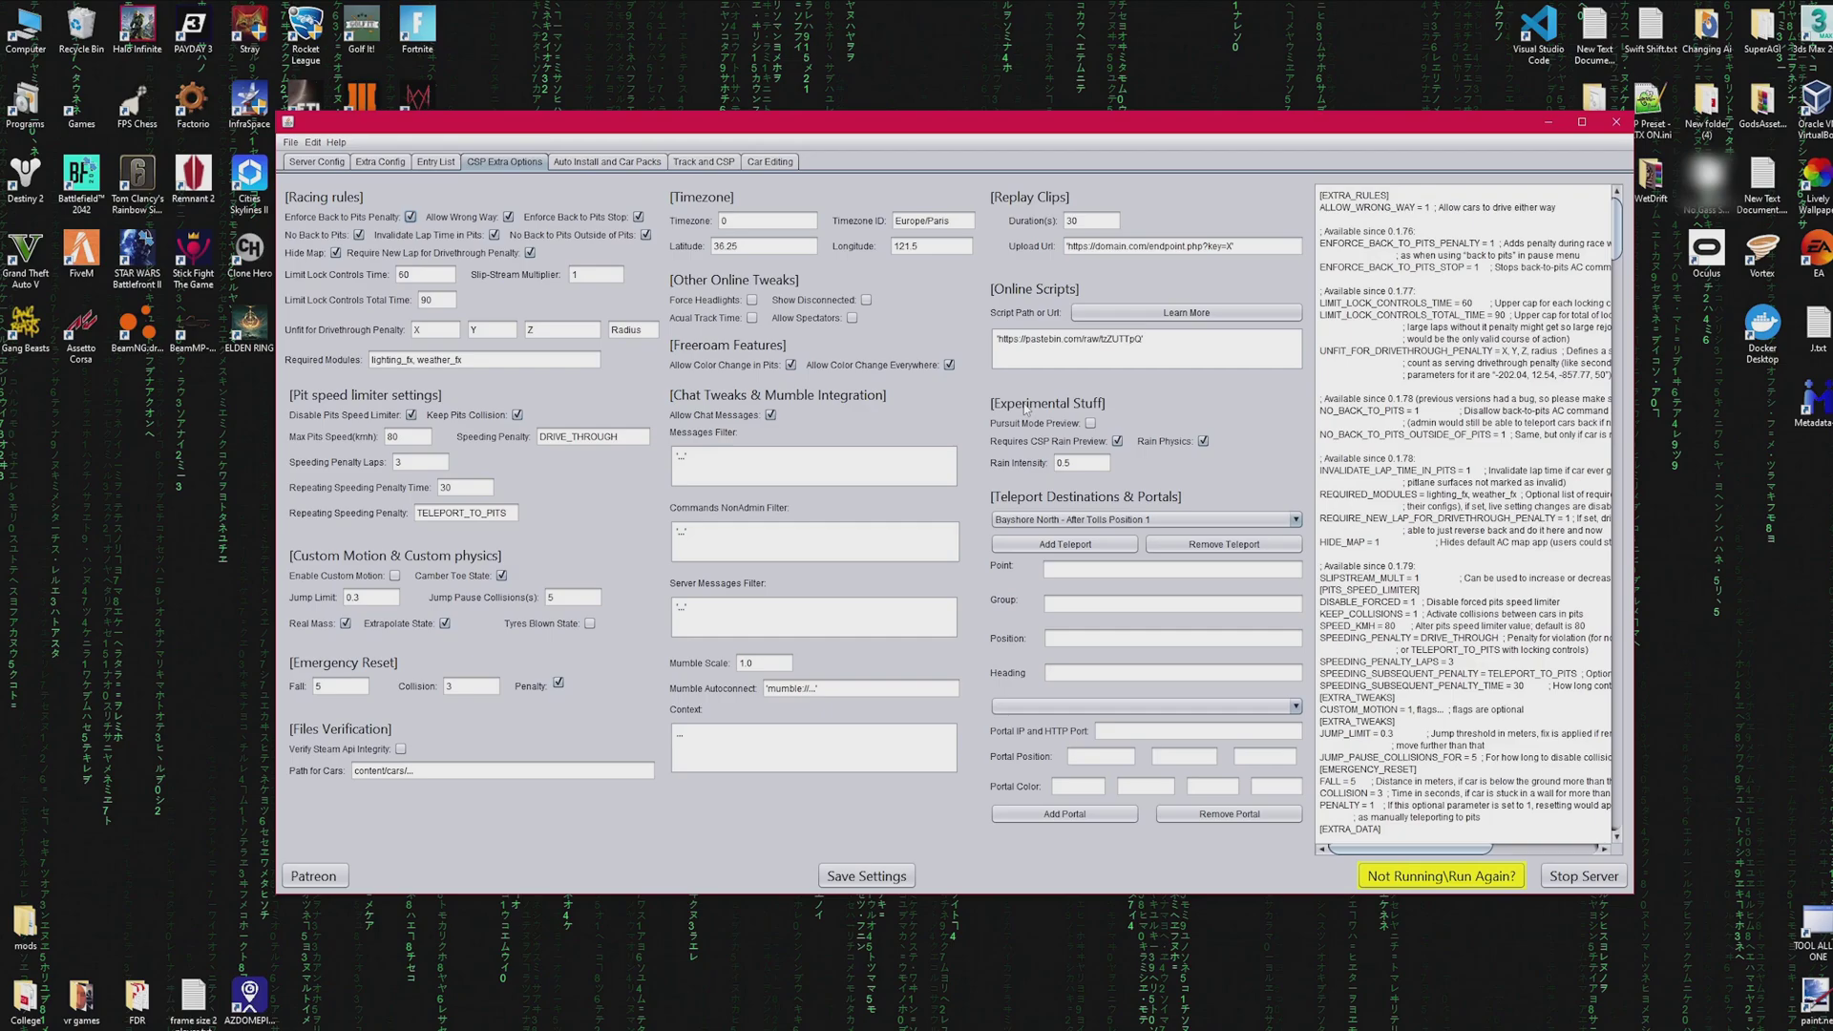
Choose the Bayshore North - Before Tolls Position 1 teleport as the portal destination.
{"action": "left_click", "coordinate": [1126, 523]}
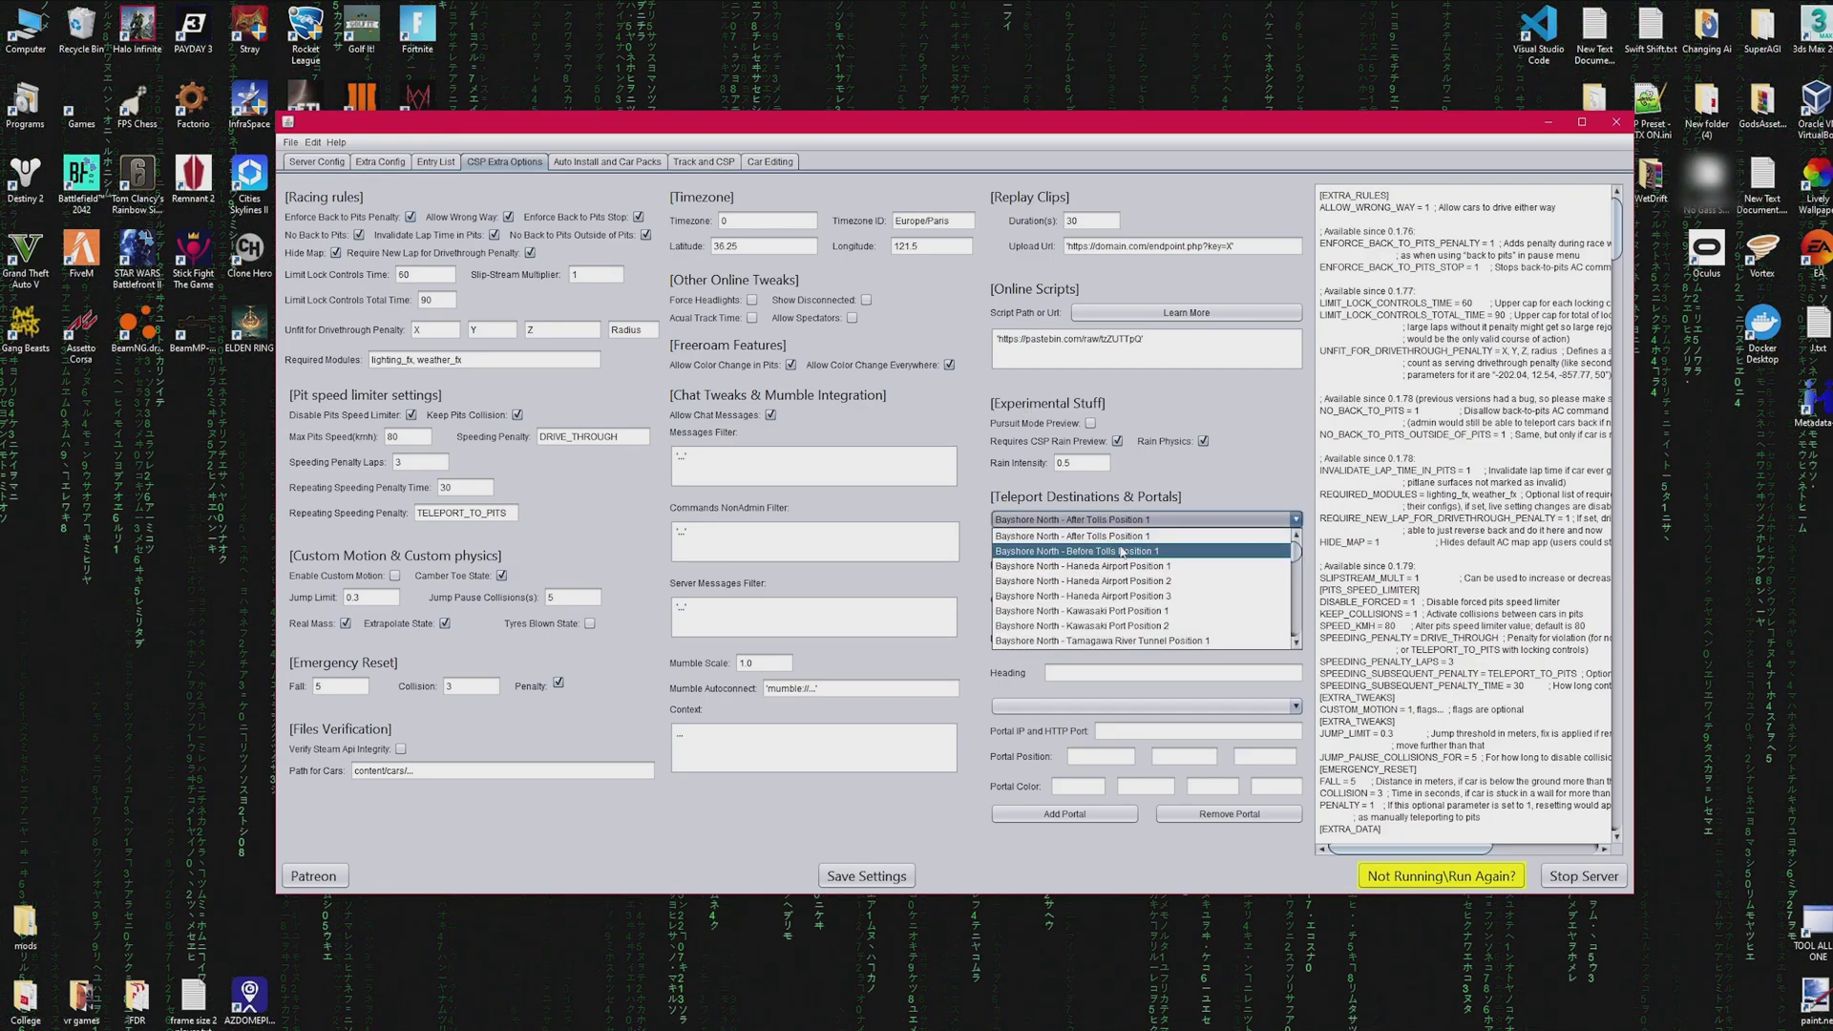
{"action": "left_click", "coordinate": [1123, 553]}
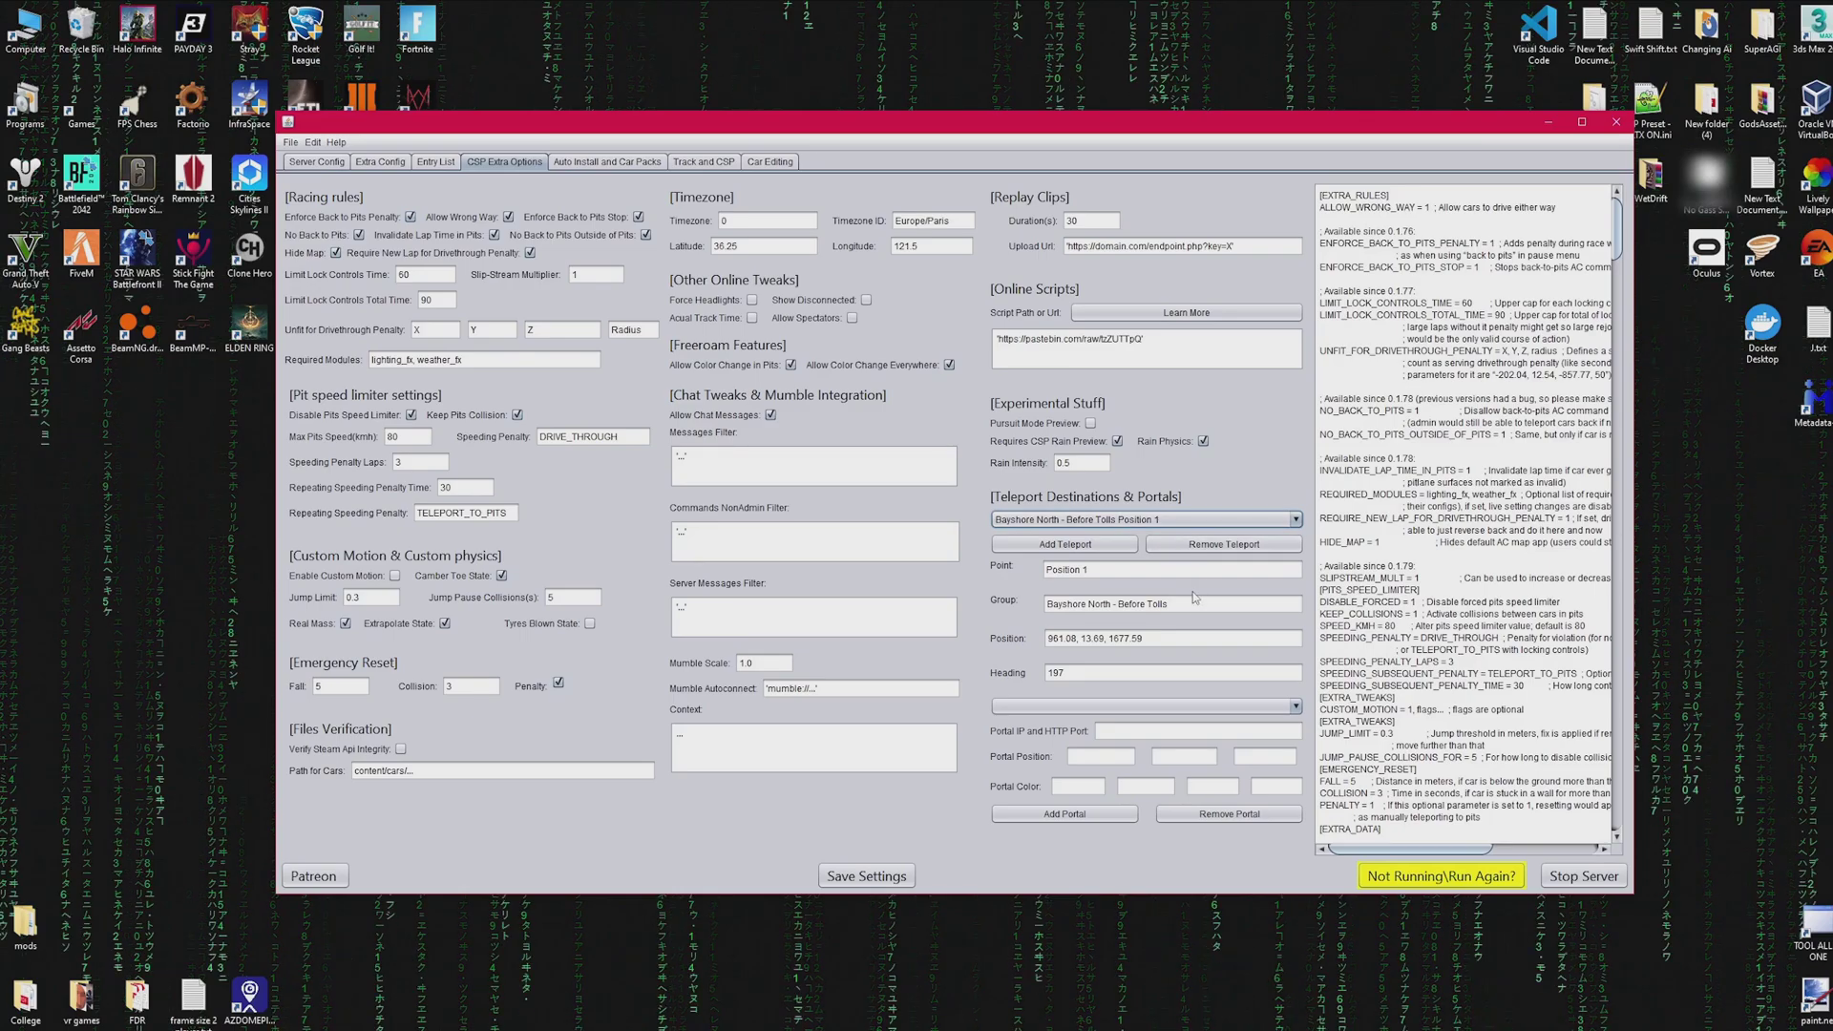
{"action": "left_click", "coordinate": [1134, 709]}
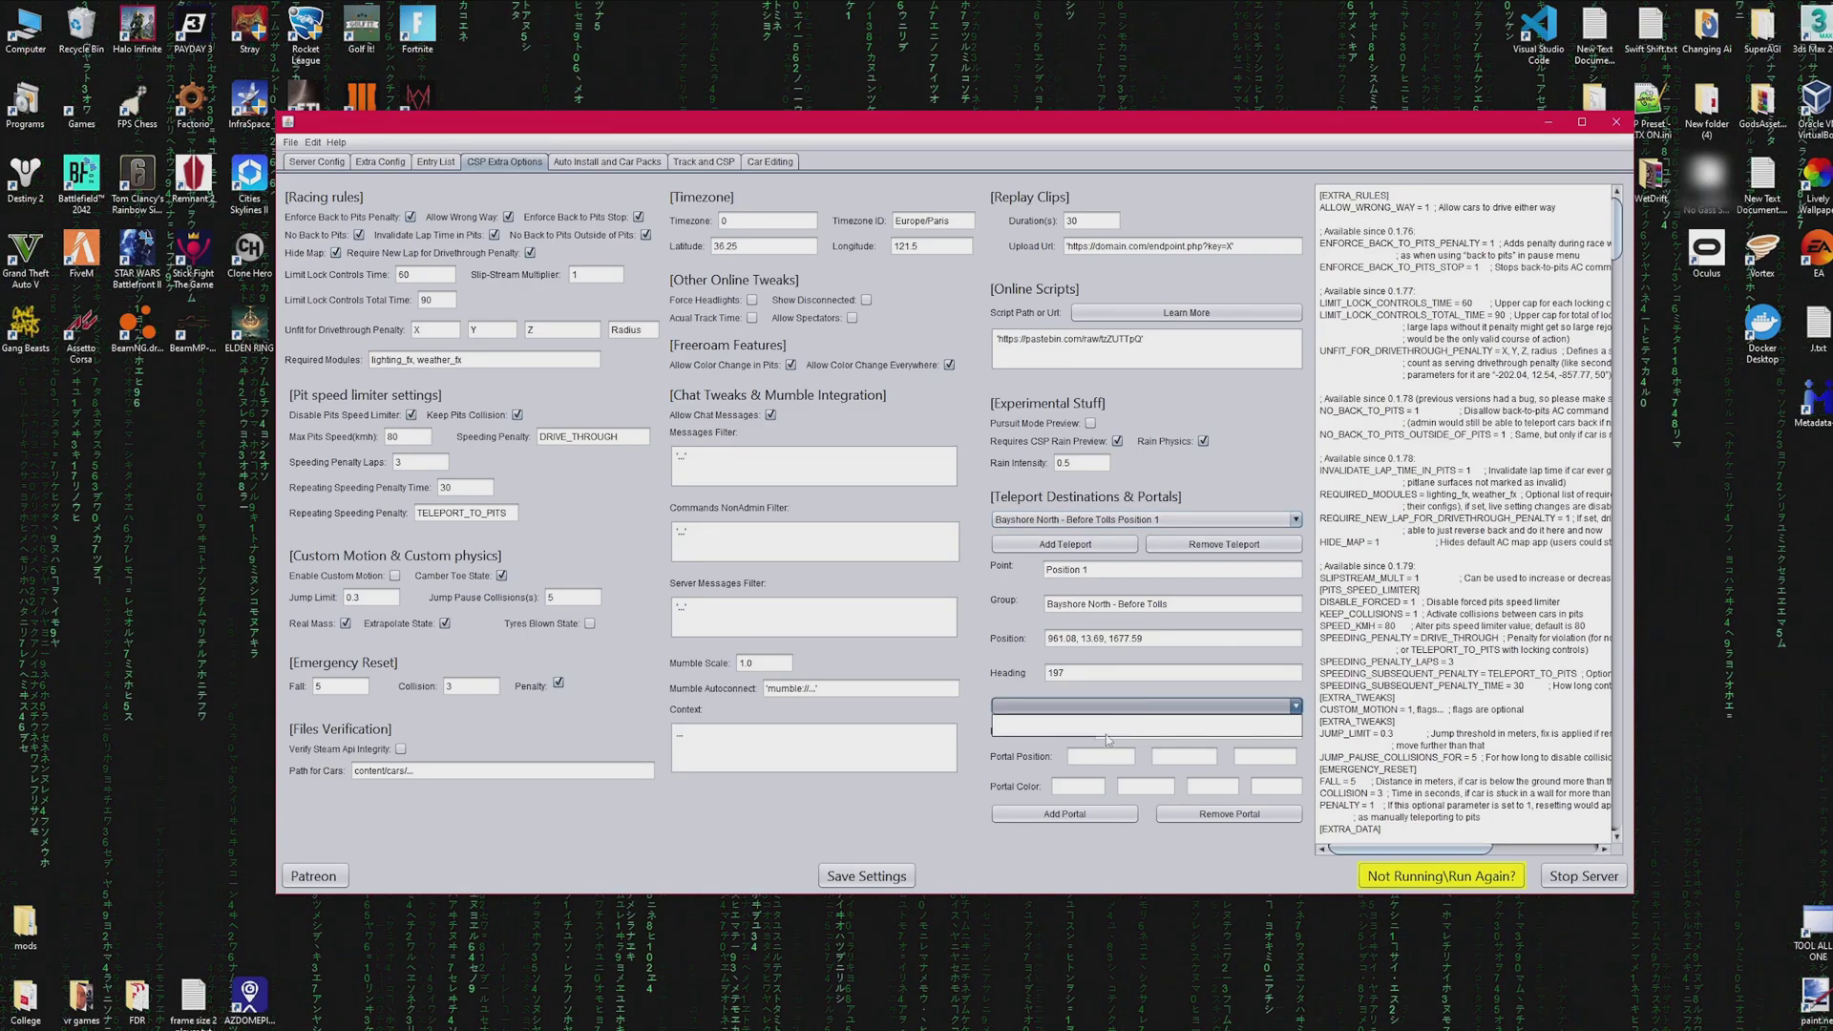
{"action": "left_click", "coordinate": [1120, 756]}
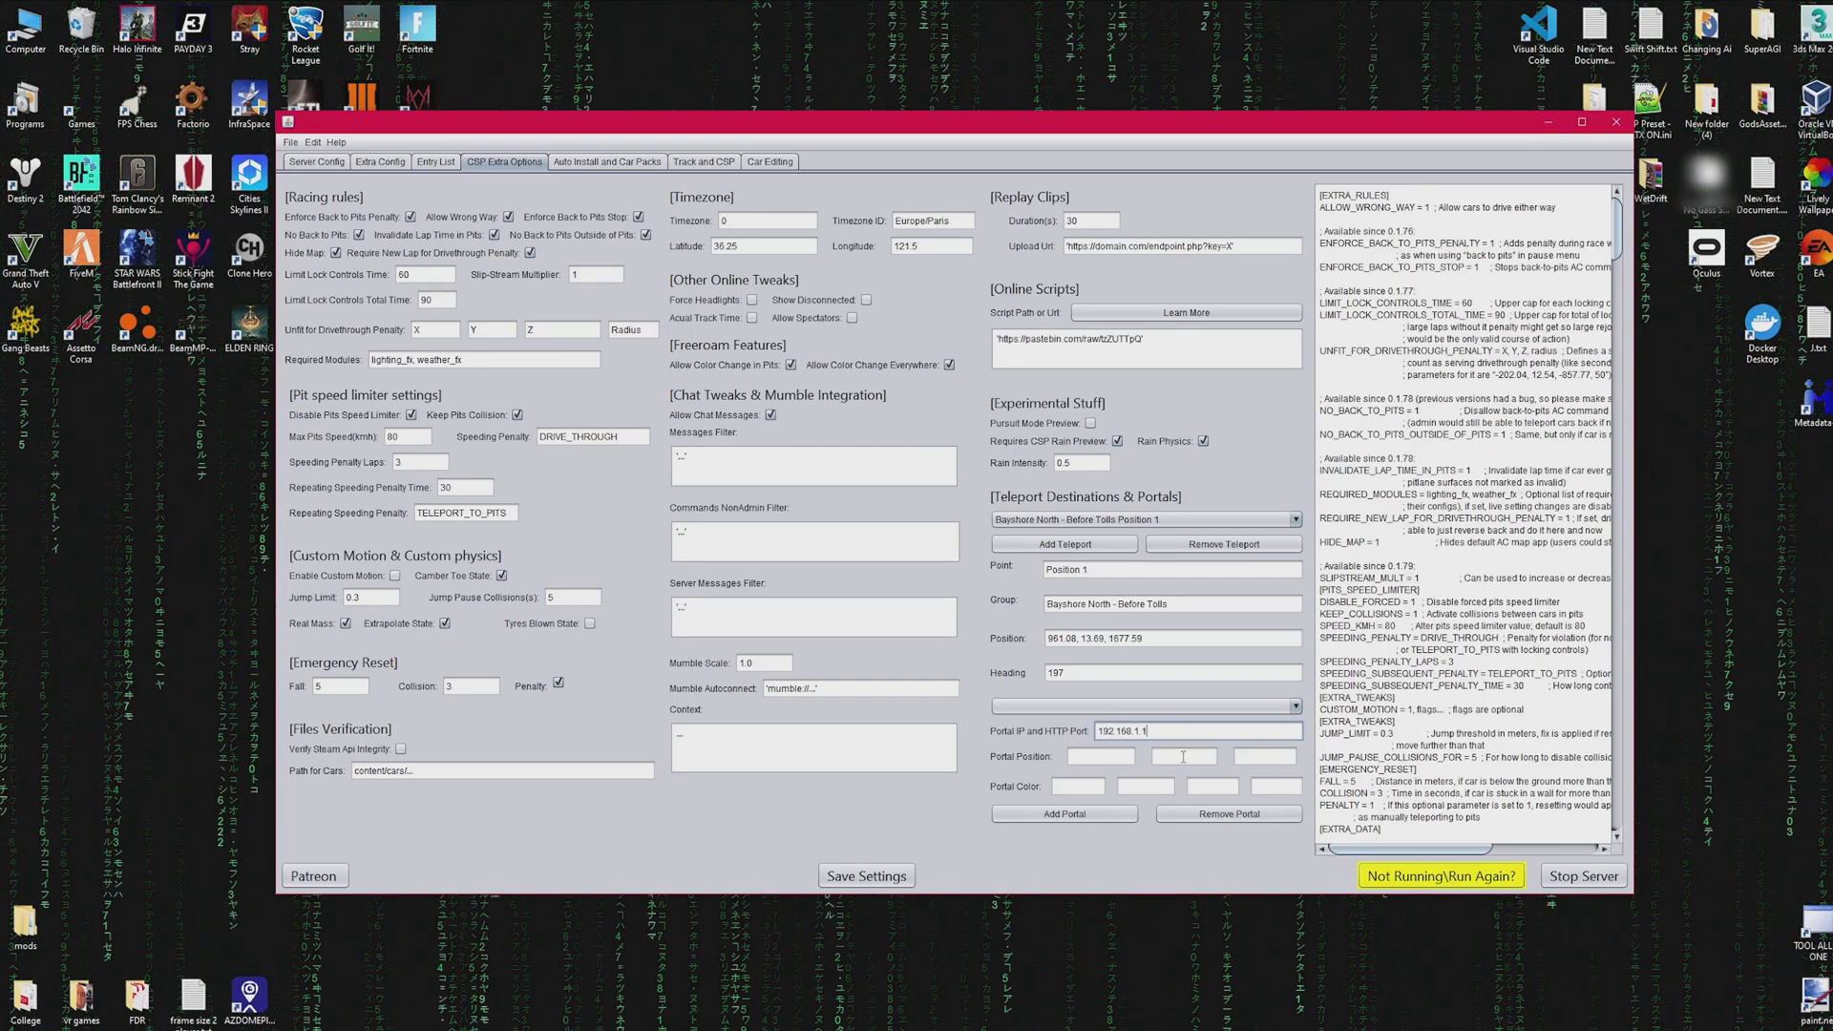
Fill in the portal position and colour 225, 225, 255, 100, then add portal 0 at 192.168.1.1.
{"action": "left_click", "coordinate": [1110, 759]}
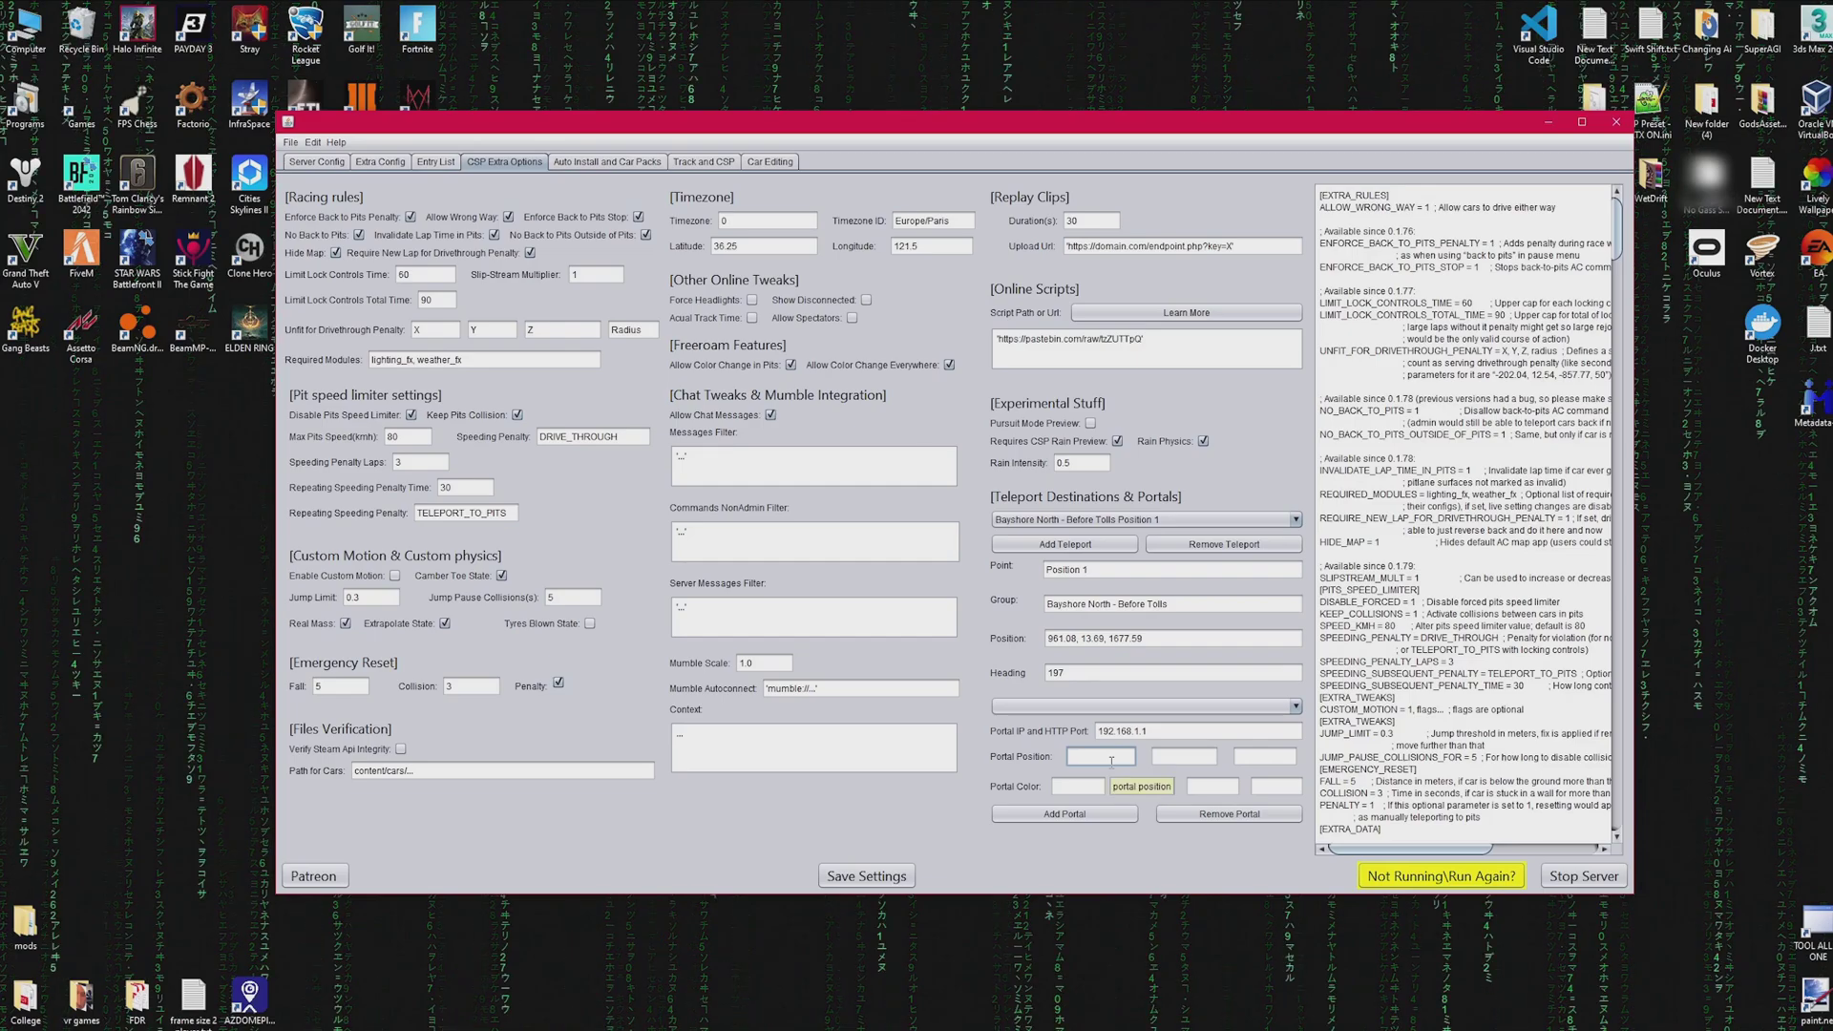
{"action": "type", "text": "x"}
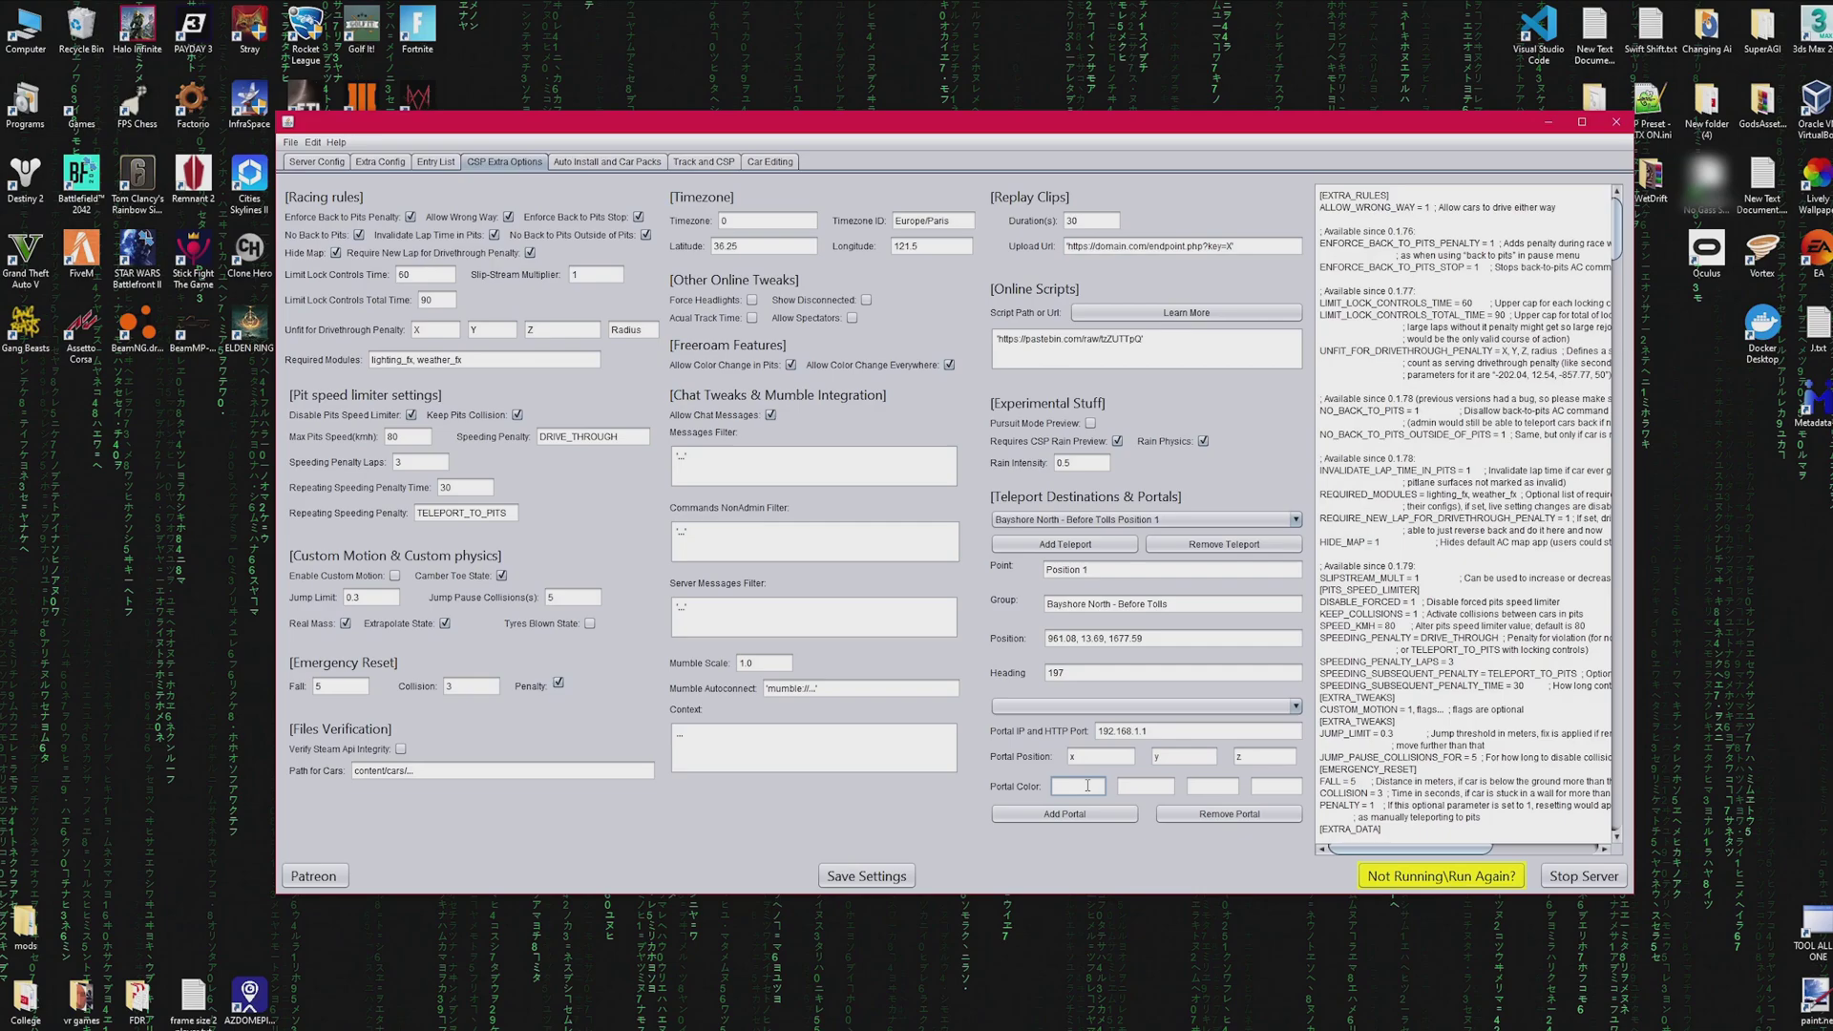
{"action": "left_click", "coordinate": [1283, 787]}
{"action": "type", "text": "100"}
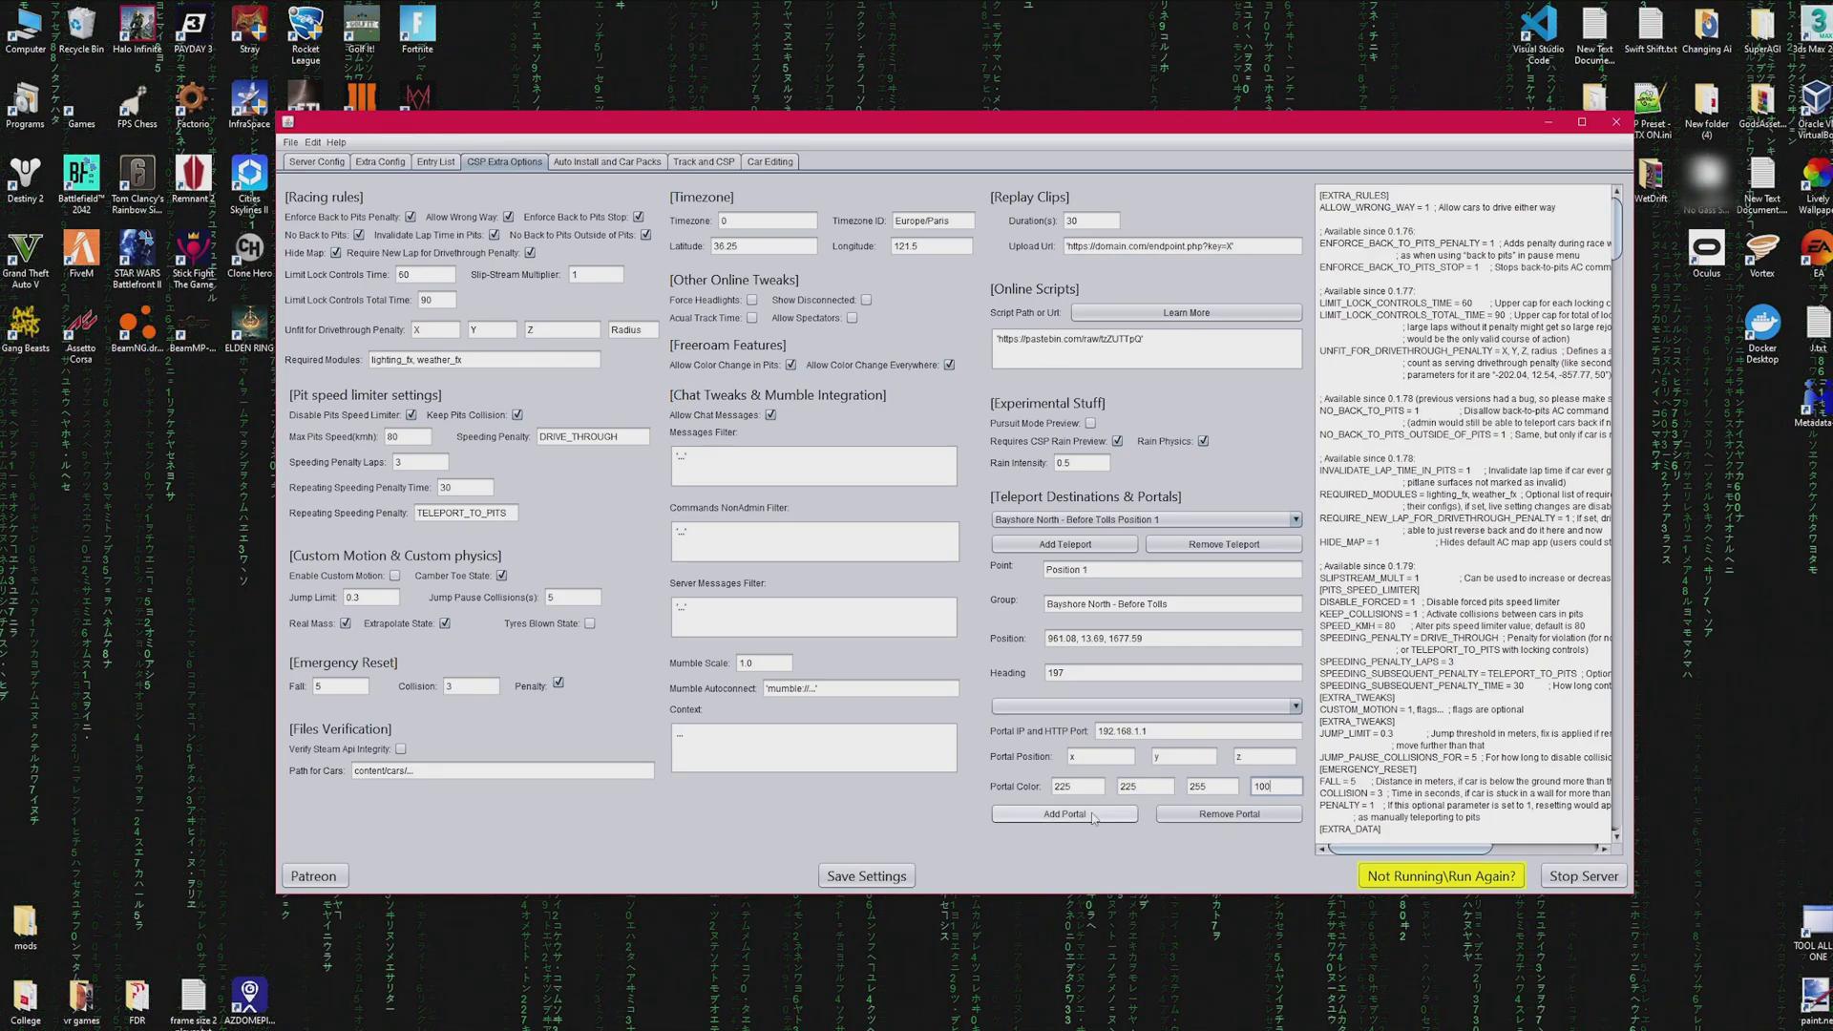
{"action": "left_click", "coordinate": [1065, 814]}
{"action": "left_click_drag", "start_coordinate": [1616, 797], "coordinate": [1621, 358]}
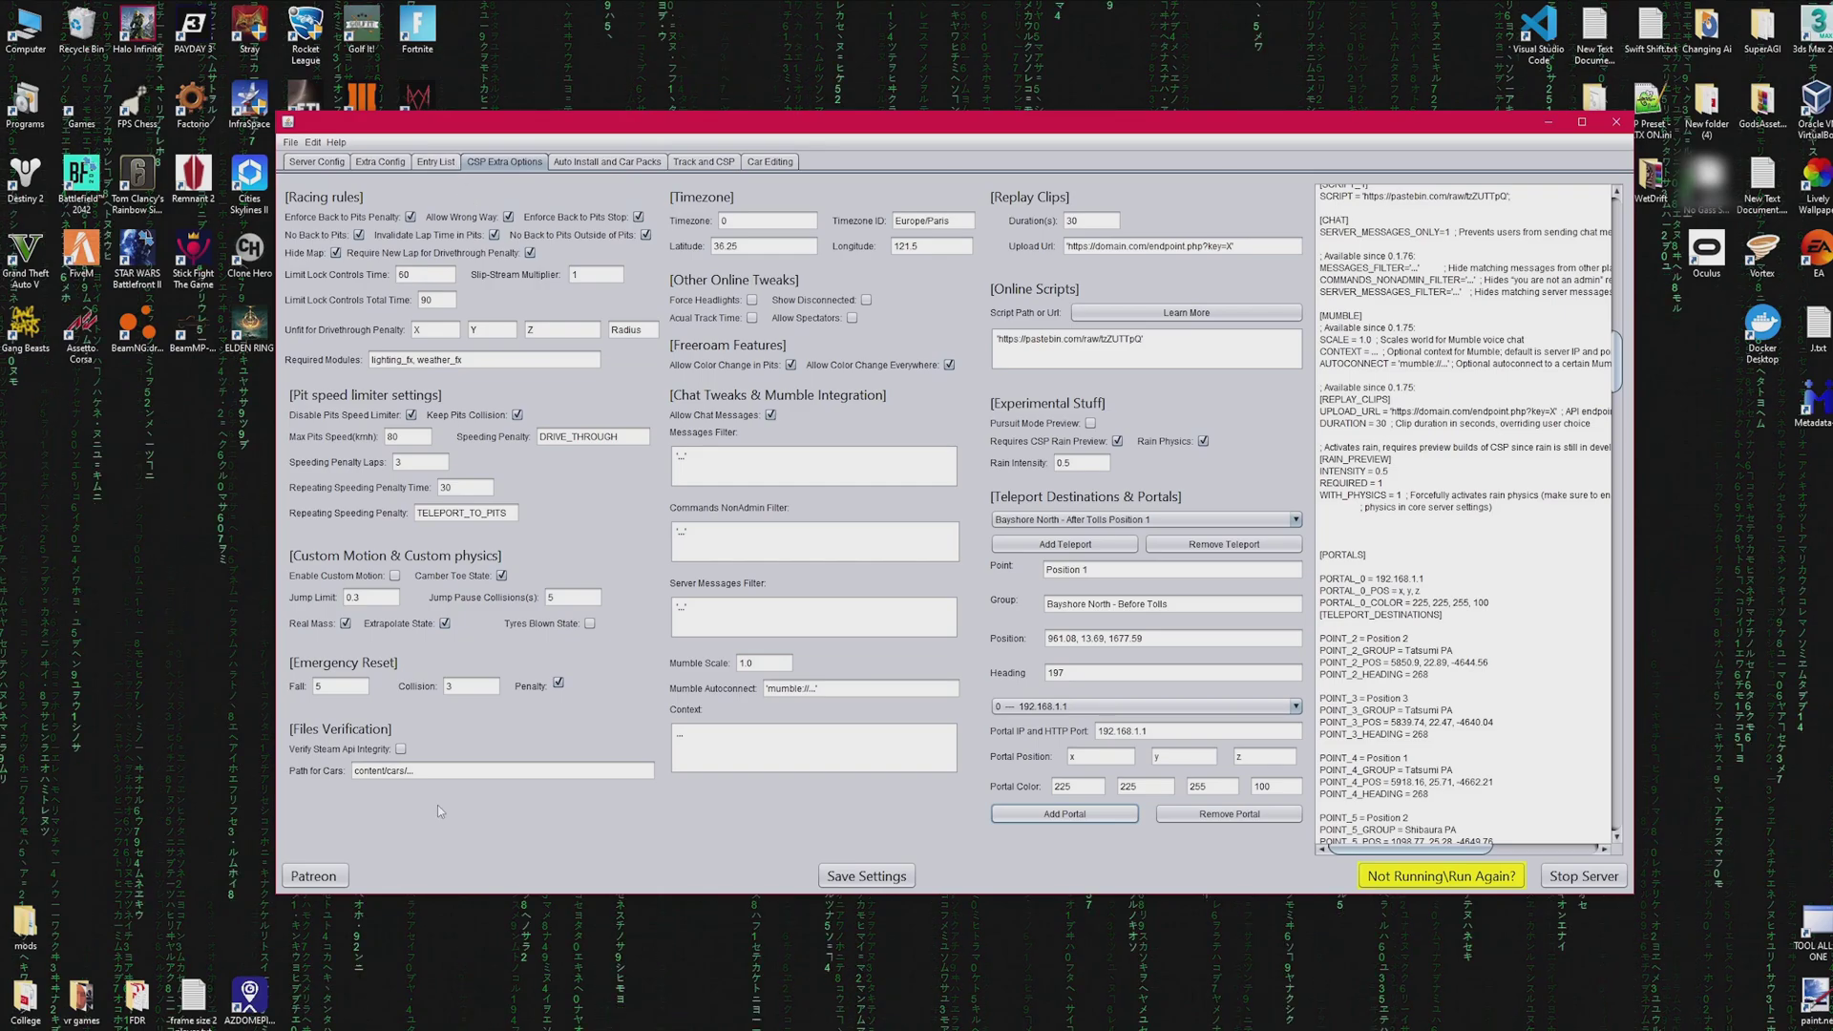
{"action": "left_click", "coordinate": [342, 880]}
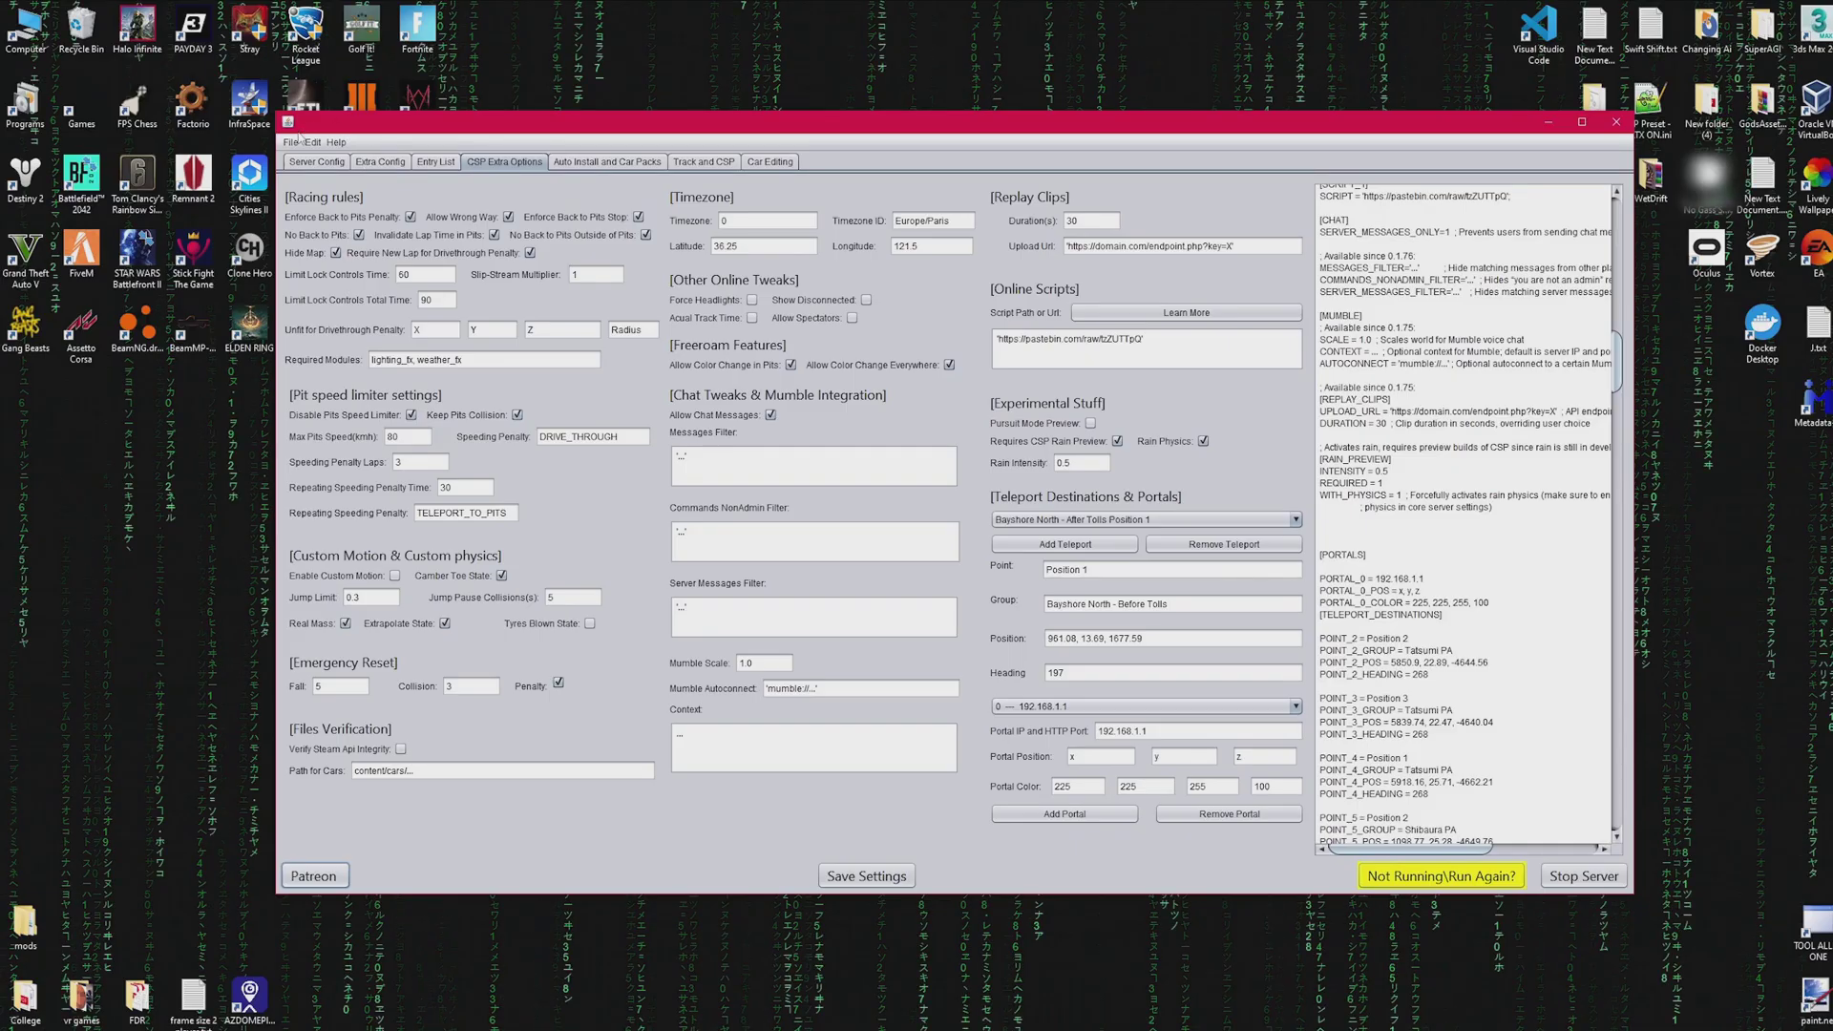
{"action": "left_click", "coordinate": [337, 142]}
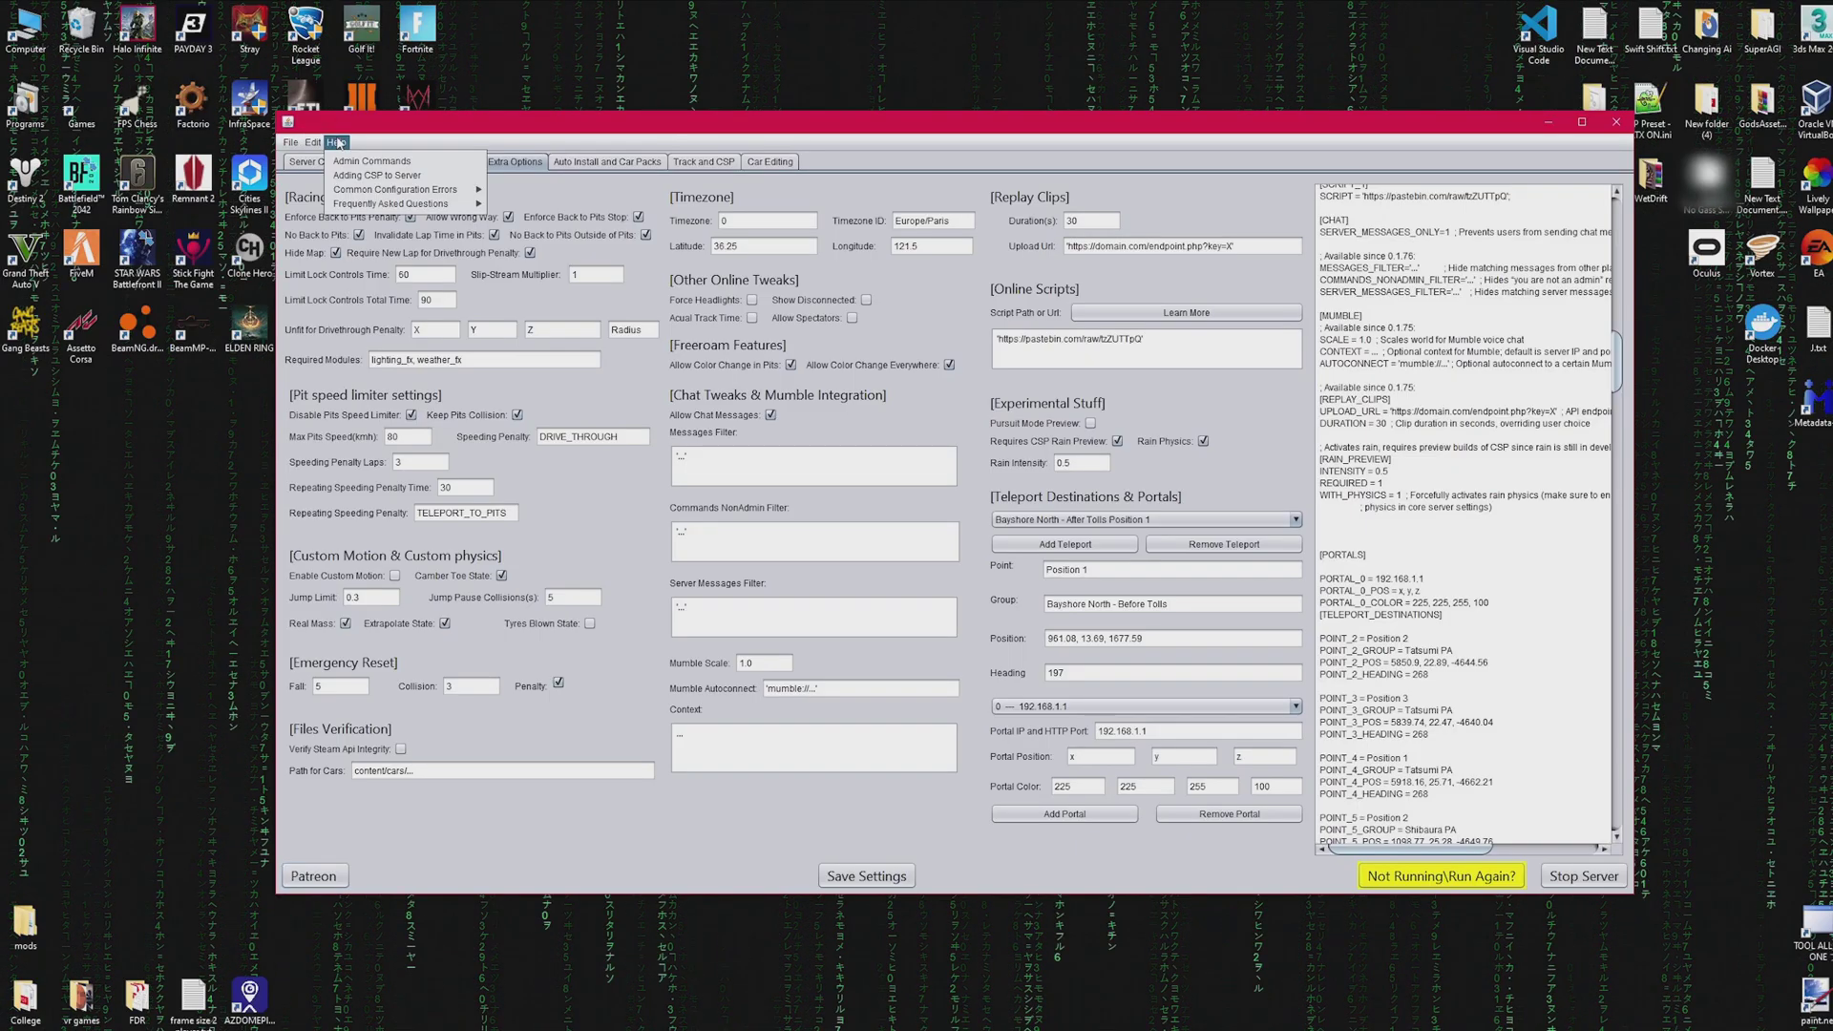
{"action": "mouse_move", "coordinate": [291, 142]}
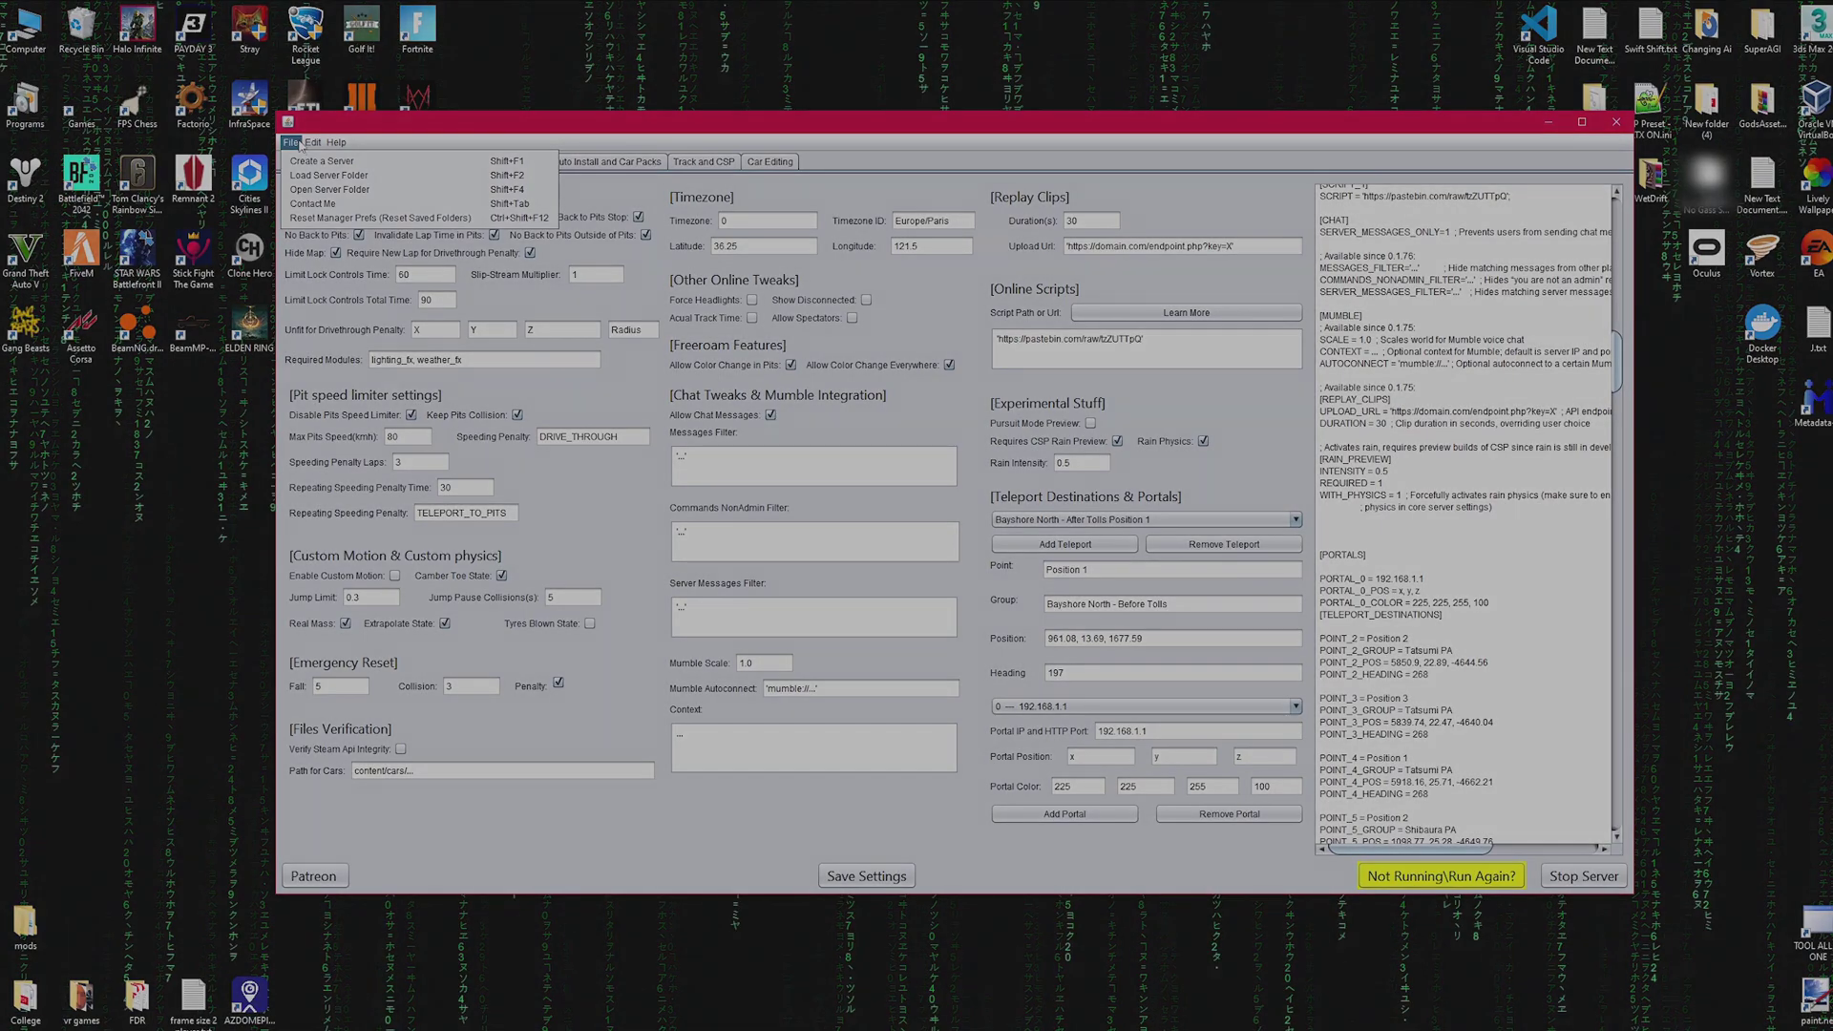